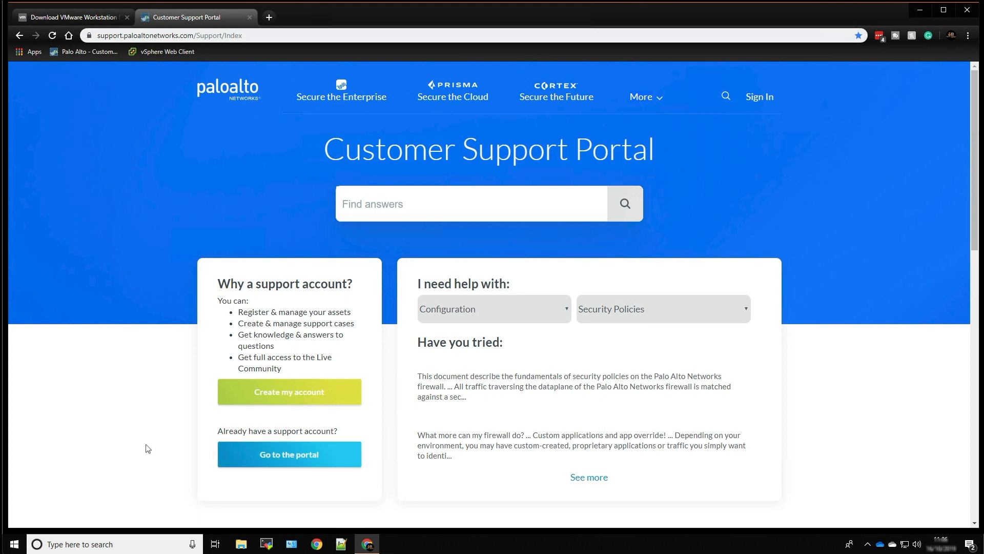
# Run the VMware Workstation 15.5.0 installer from the Downloads folder and minimise the folder window
pyautogui.click(241, 543)
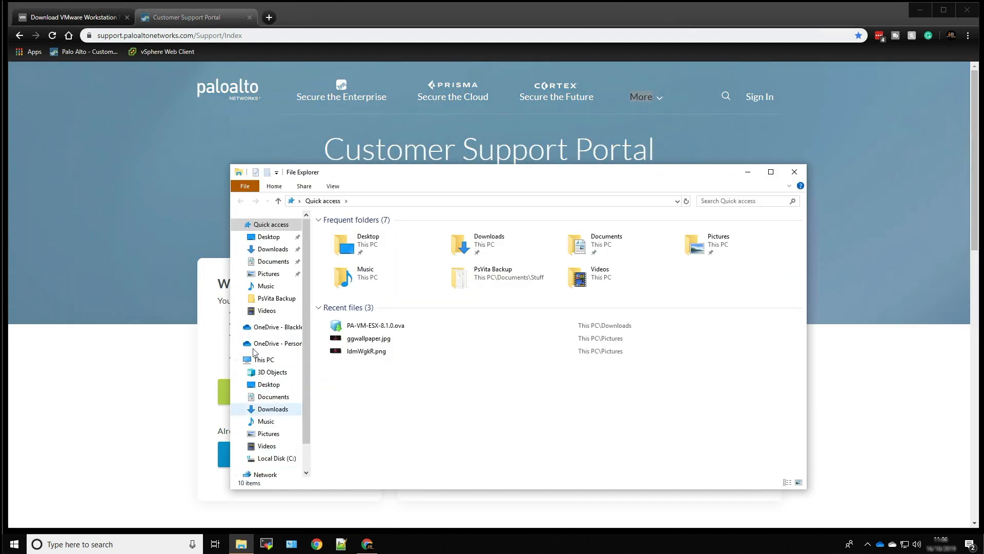
pyautogui.click(273, 249)
pyautogui.doubleClick(341, 242)
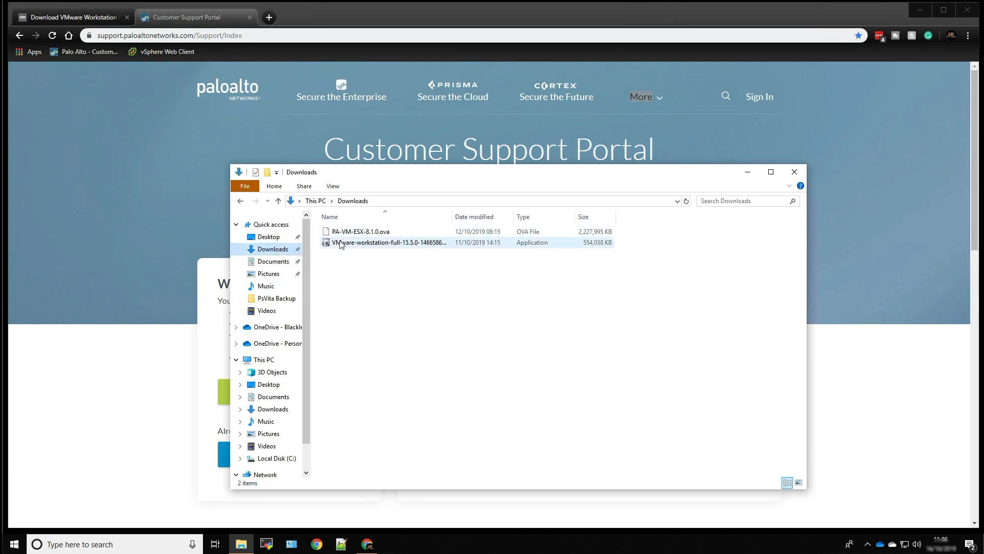
pyautogui.click(433, 343)
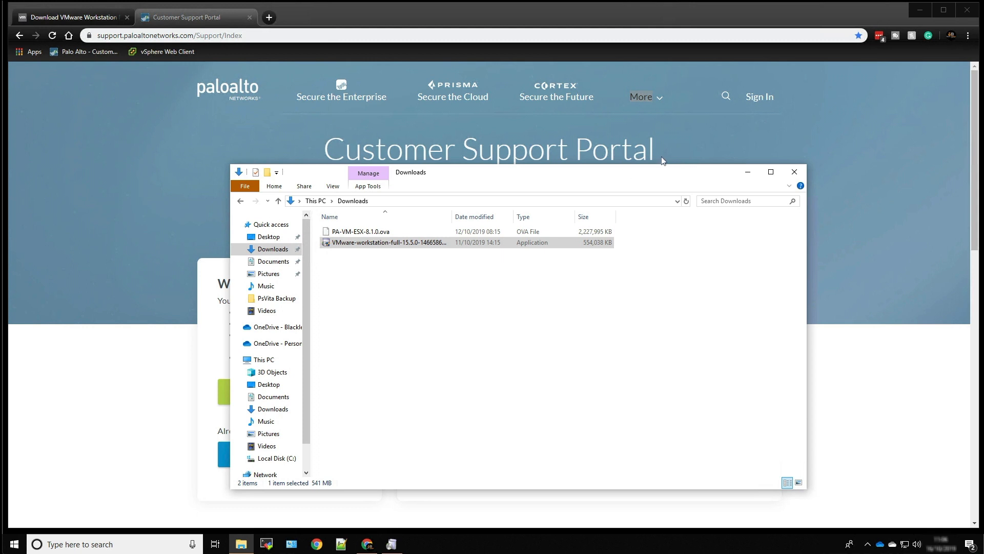
pyautogui.click(748, 171)
# Go through the VMware Workstation setup wizard to install the program
pyautogui.click(394, 546)
pyautogui.click(553, 355)
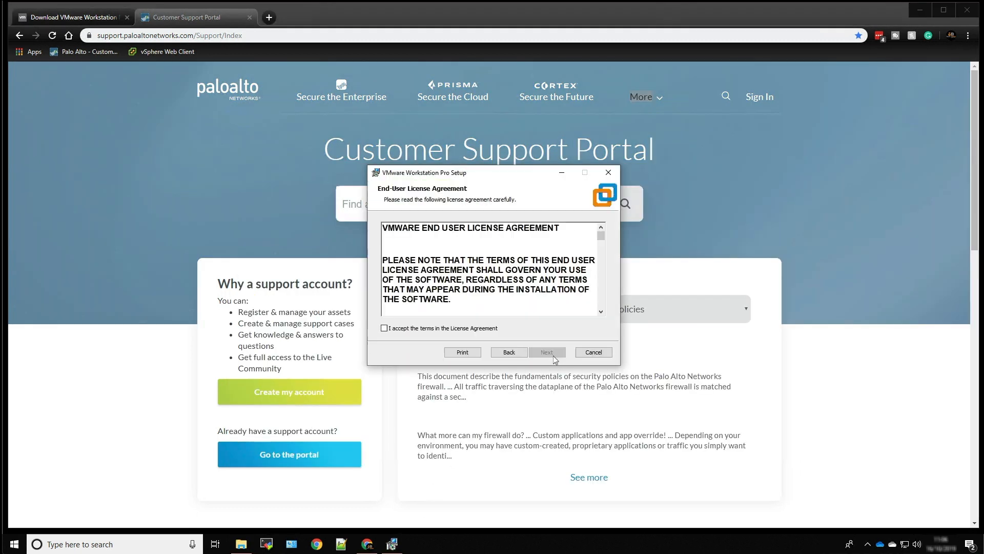
pyautogui.click(409, 327)
pyautogui.click(547, 353)
pyautogui.click(545, 353)
pyautogui.click(539, 352)
pyautogui.click(542, 354)
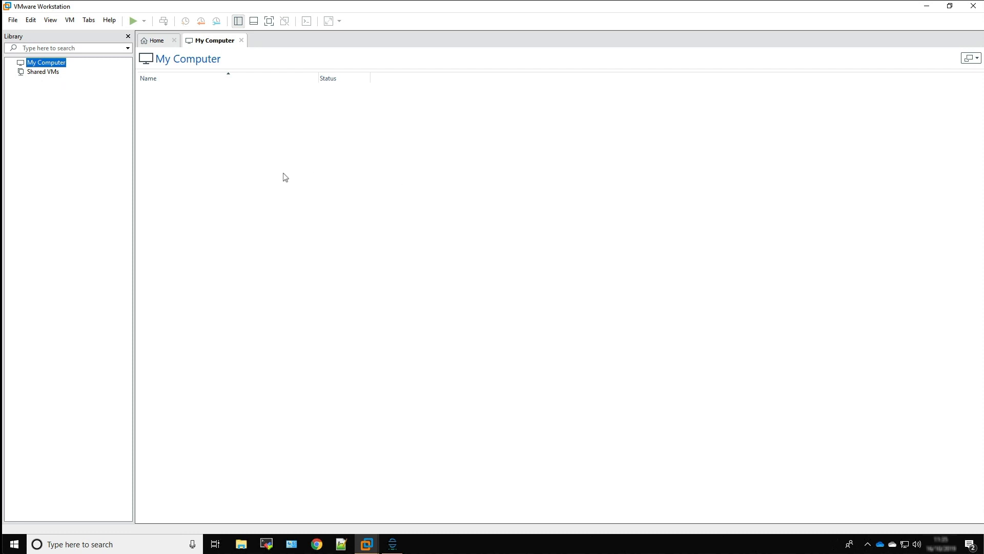
# Import PA-VM-ESX-8.1.0.ova from the Downloads folder as a virtual machine named PA-VM-ESX-8.1.0, keeping the default storage path
pyautogui.click(13, 20)
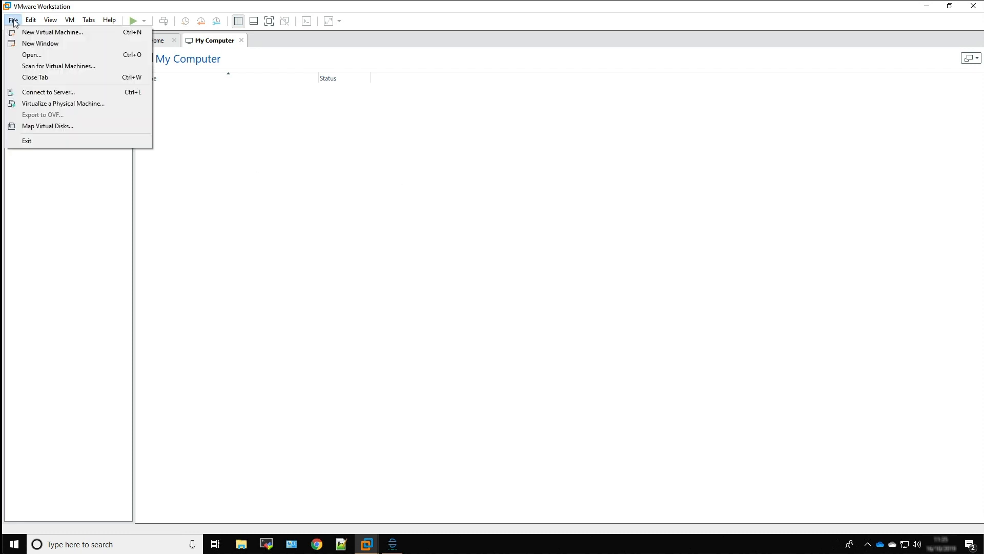
pyautogui.click(45, 58)
pyautogui.click(156, 85)
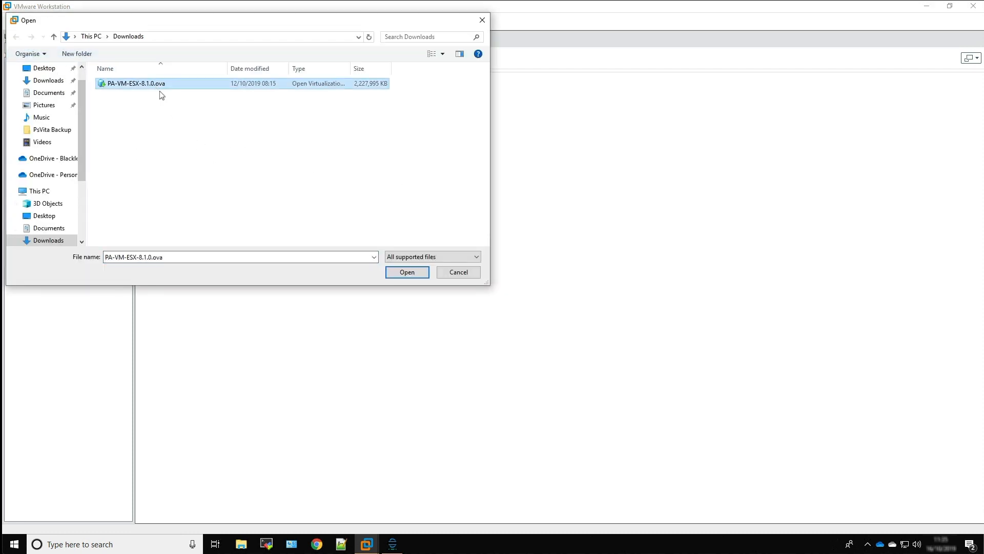
pyautogui.click(400, 273)
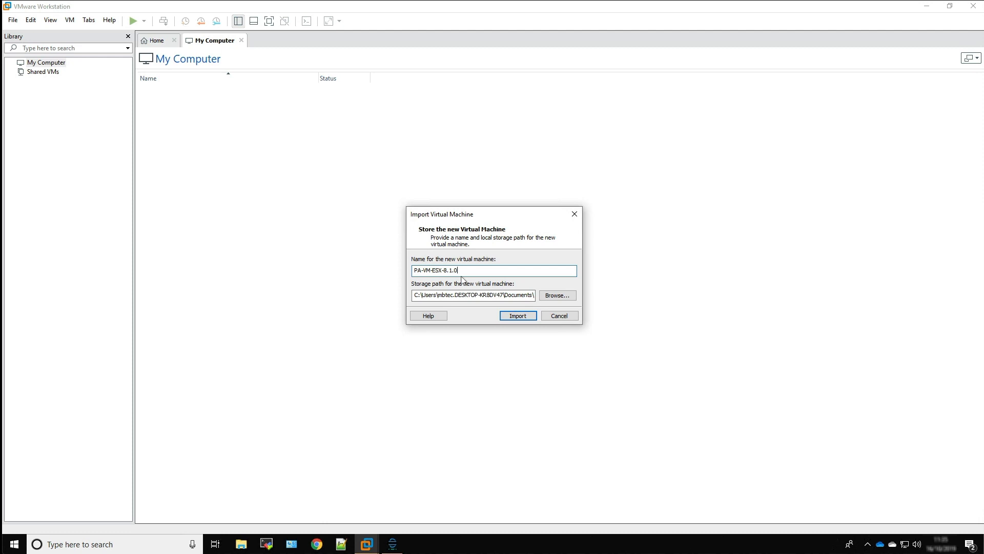
pyautogui.click(518, 317)
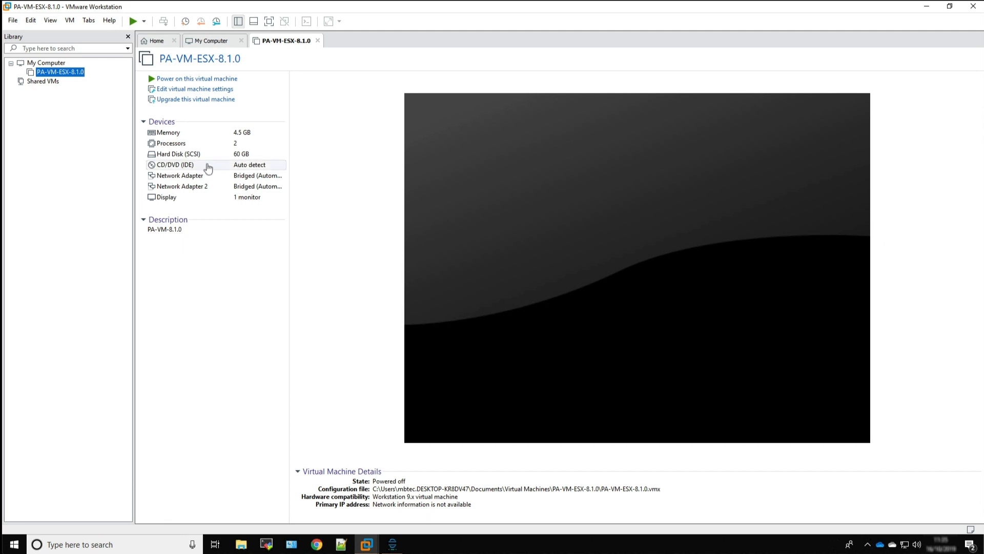
# Add a third network adapter to the hardware of the PA-VM-ESX-8.1.0 virtual machine
pyautogui.click(199, 92)
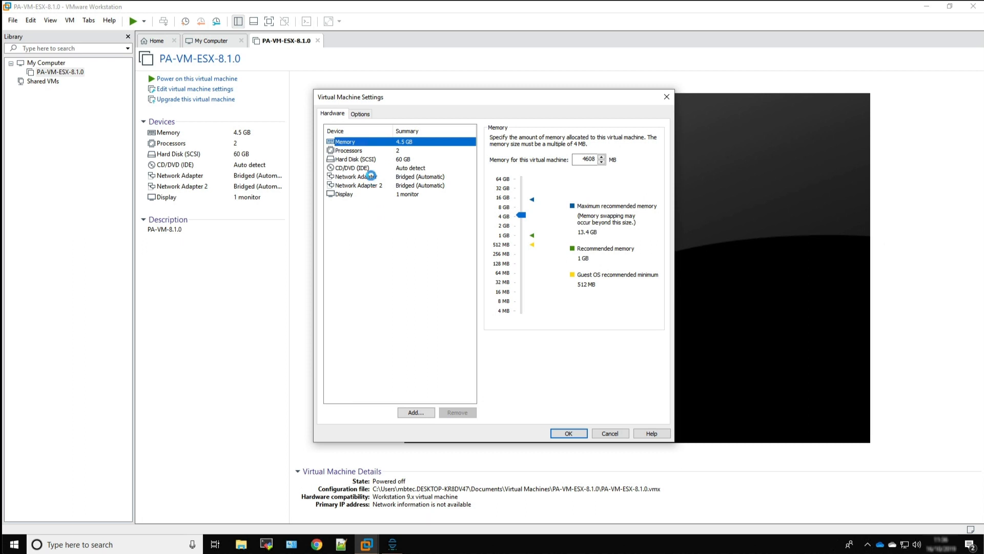
pyautogui.click(371, 177)
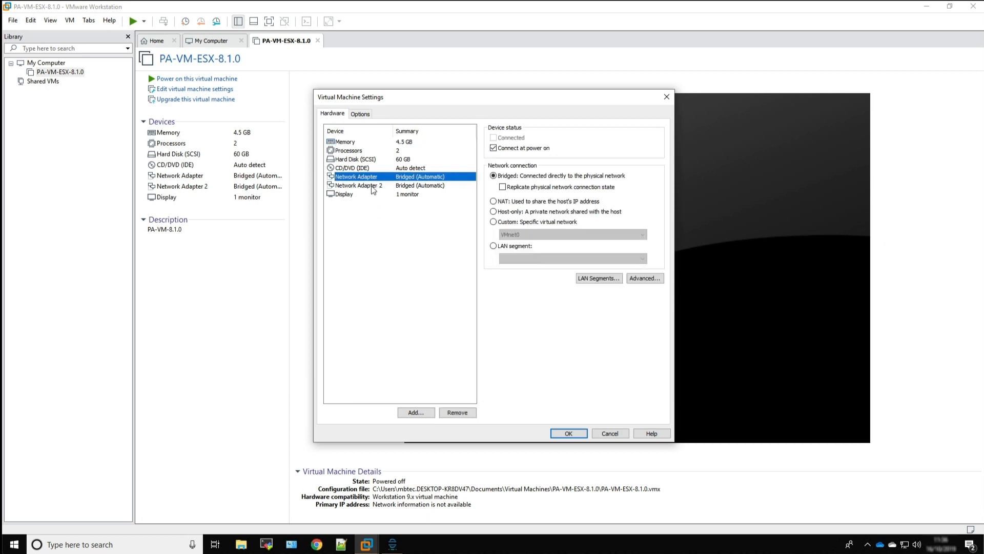
pyautogui.click(372, 187)
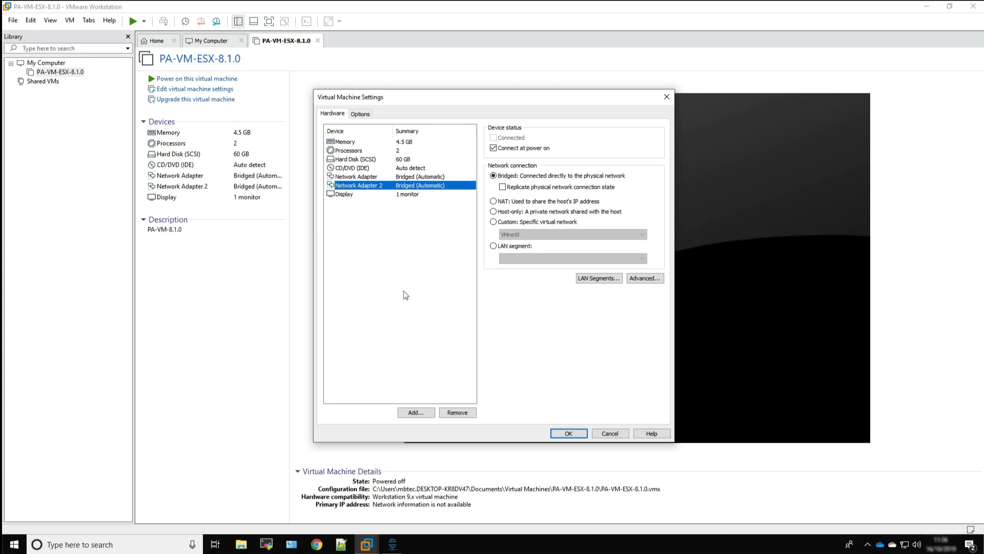
pyautogui.click(413, 413)
pyautogui.click(419, 249)
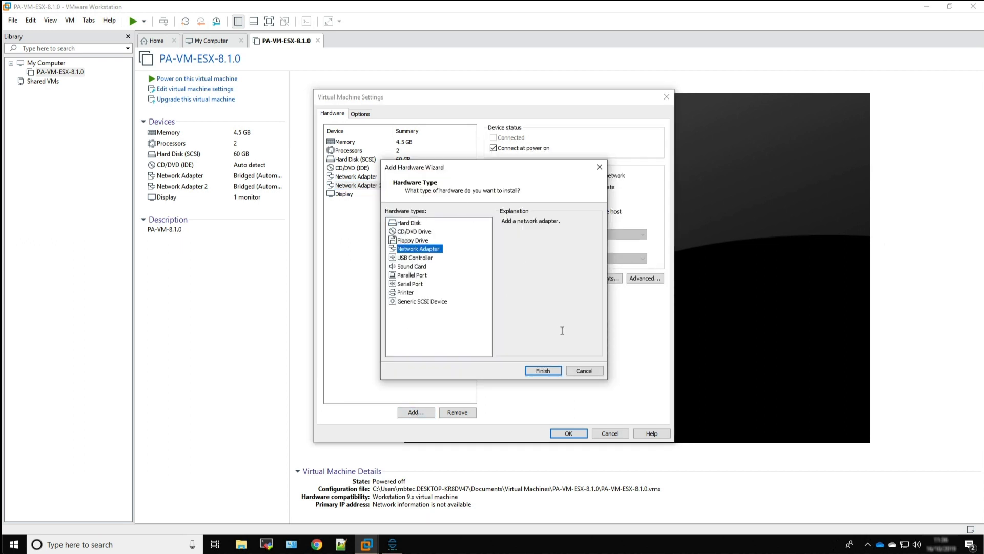
pyautogui.click(543, 371)
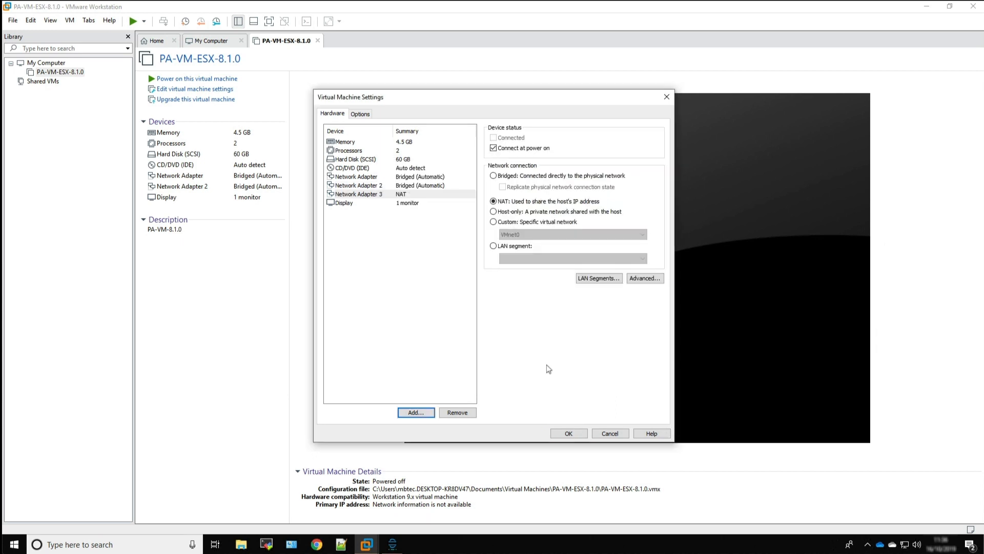
# Add a fourth network adapter to the virtual machine and check the network connection settings of all four adapters
pyautogui.click(352, 204)
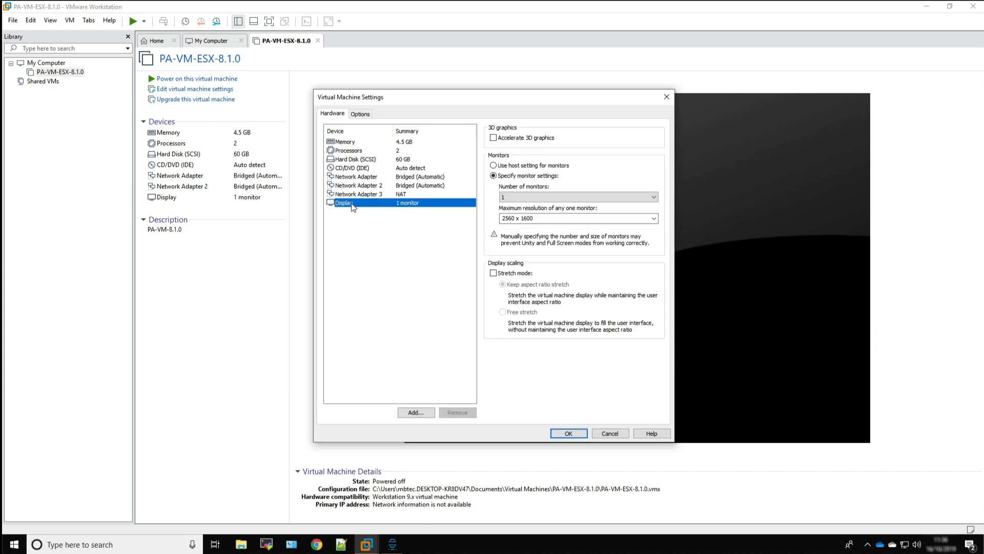
pyautogui.click(408, 413)
pyautogui.click(418, 249)
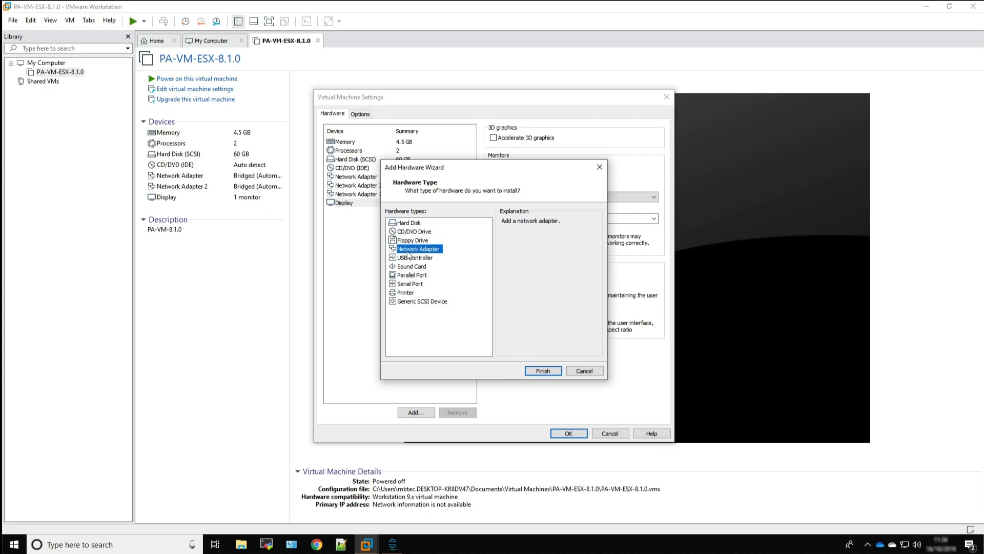
pyautogui.click(544, 371)
pyautogui.click(546, 372)
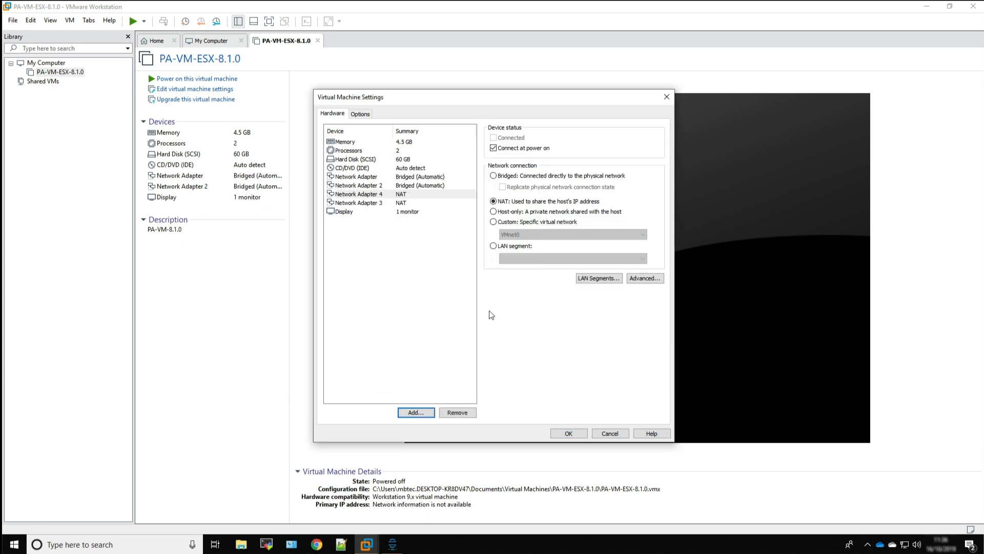
pyautogui.click(376, 178)
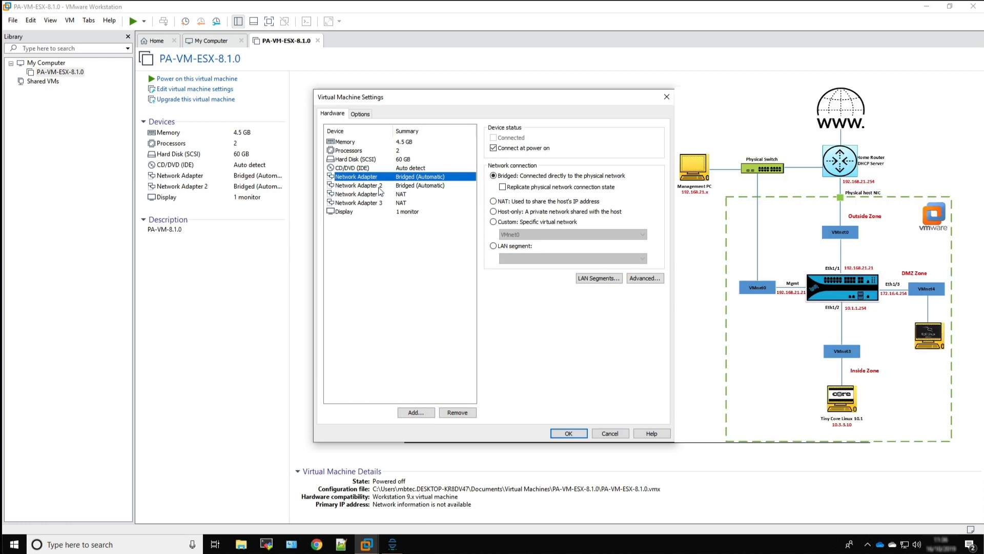
pyautogui.click(380, 187)
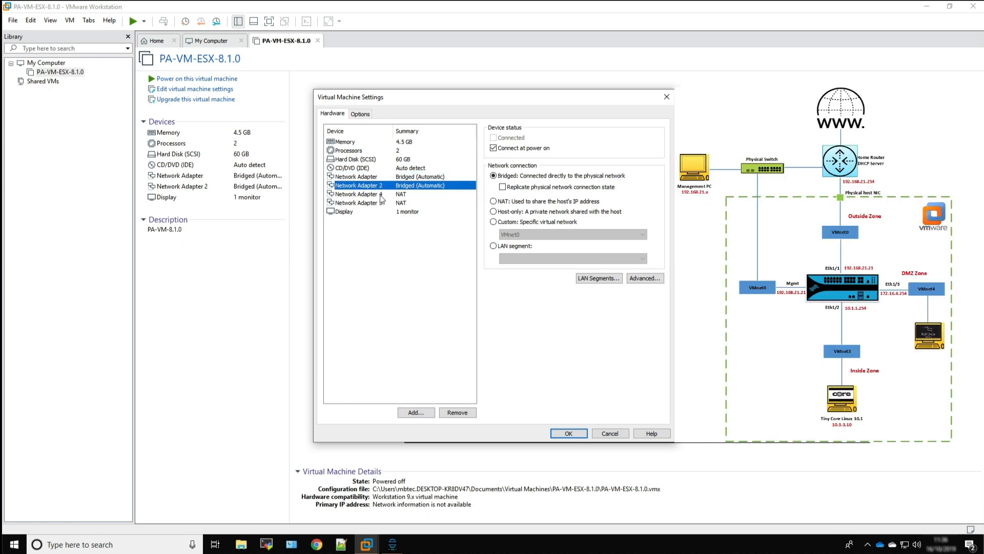
pyautogui.click(380, 194)
pyautogui.click(380, 203)
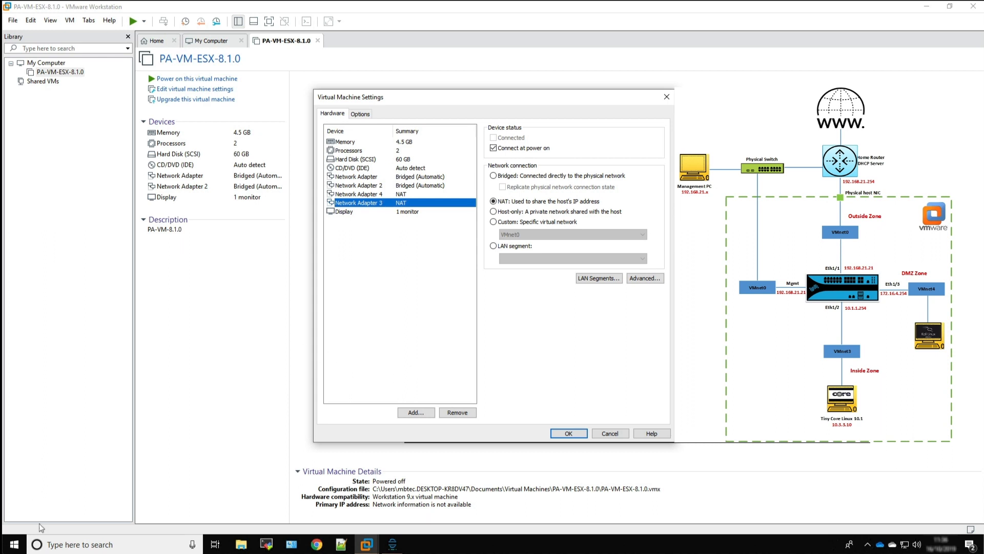
# Open the Virtual Network Editor with administrator rights
pyautogui.click(14, 544)
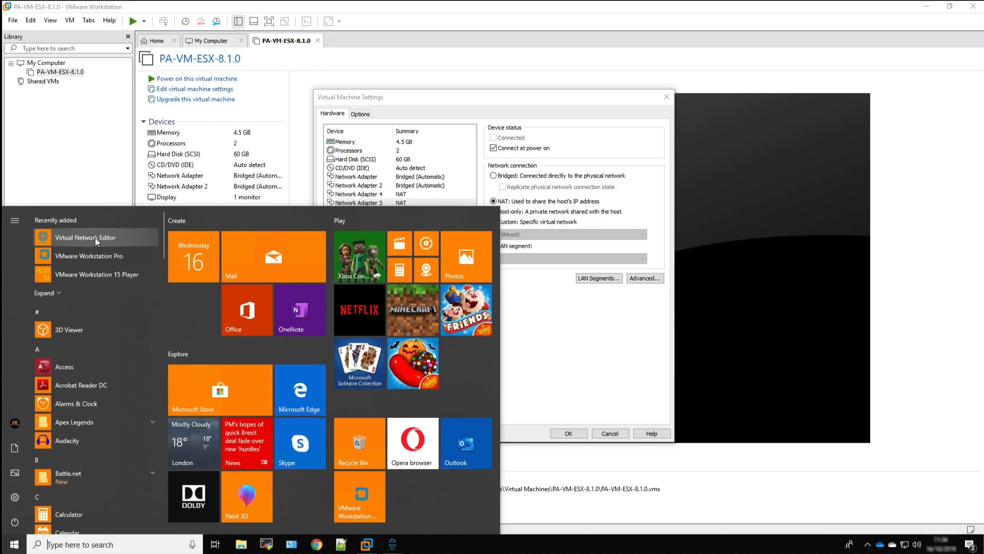
pyautogui.rightClick(95, 238)
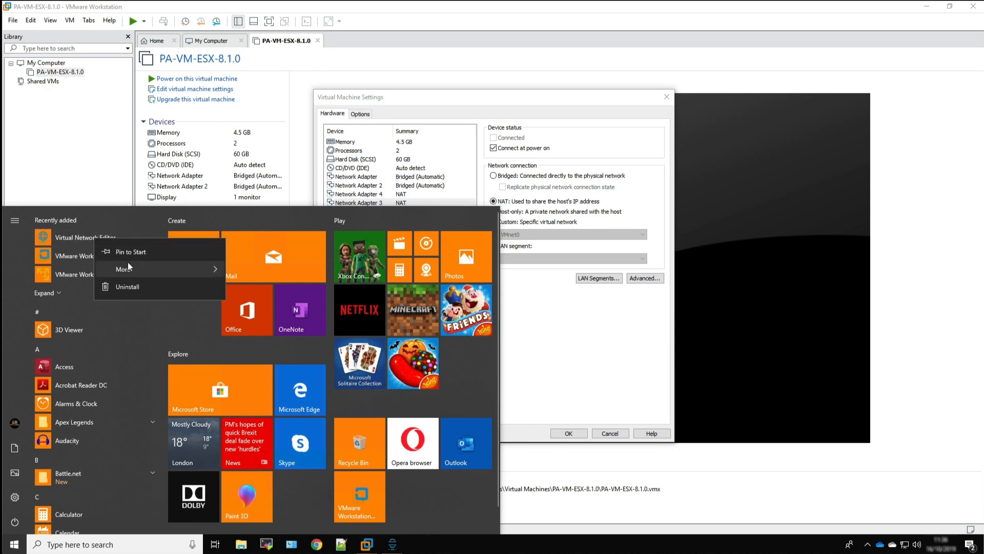
pyautogui.moveTo(129, 268)
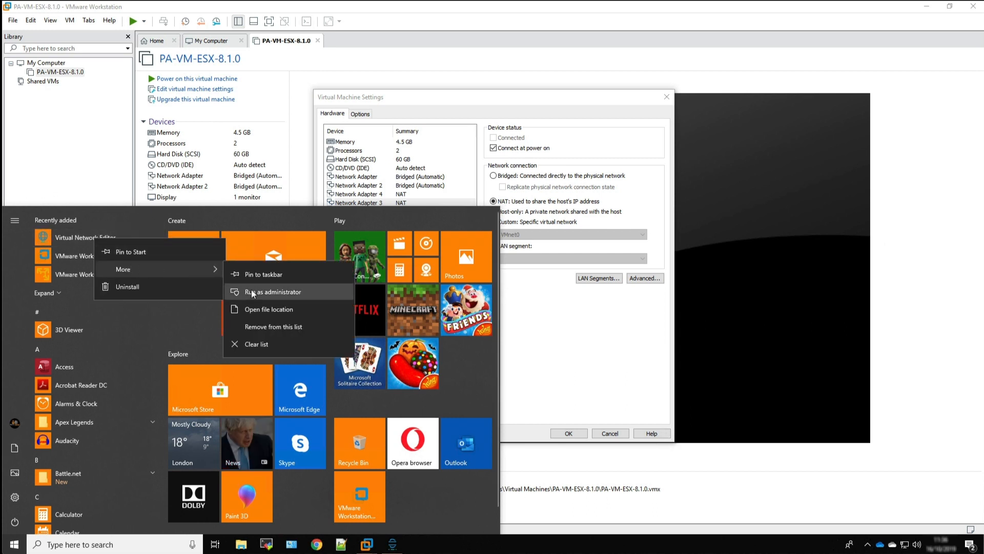
pyautogui.click(251, 290)
pyautogui.click(480, 348)
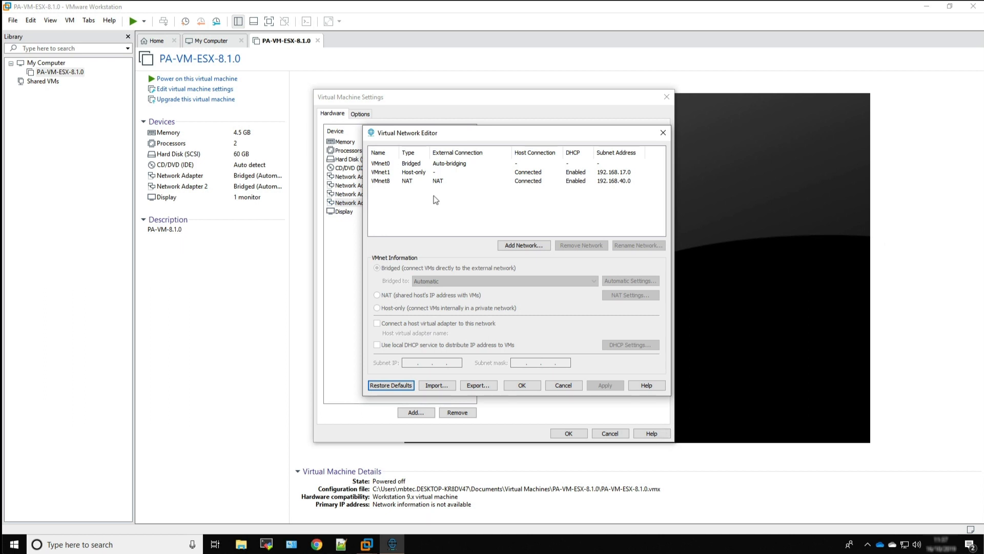
# Remove the VMnet1 and VMnet8 networks, keeping only the bridged VMnet0
pyautogui.click(379, 175)
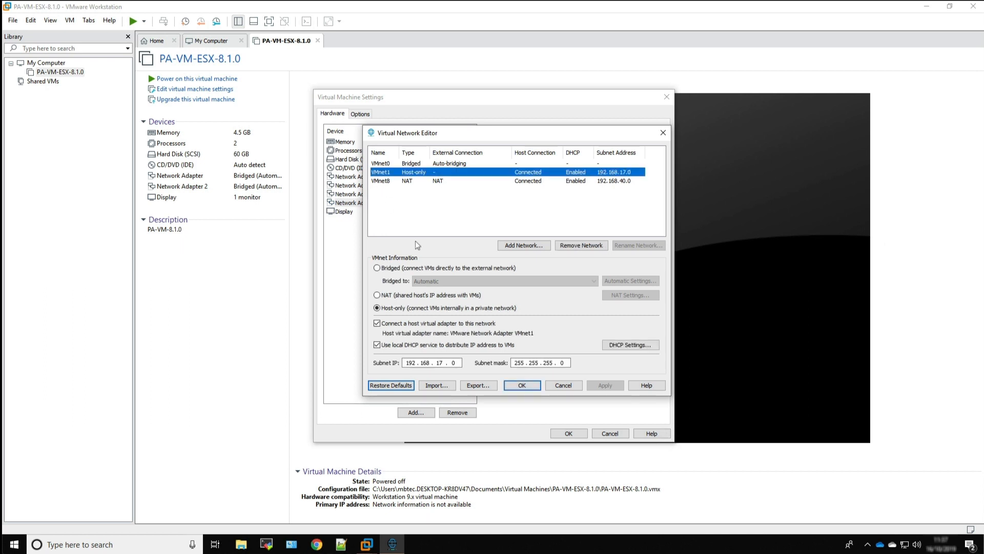
pyautogui.click(570, 247)
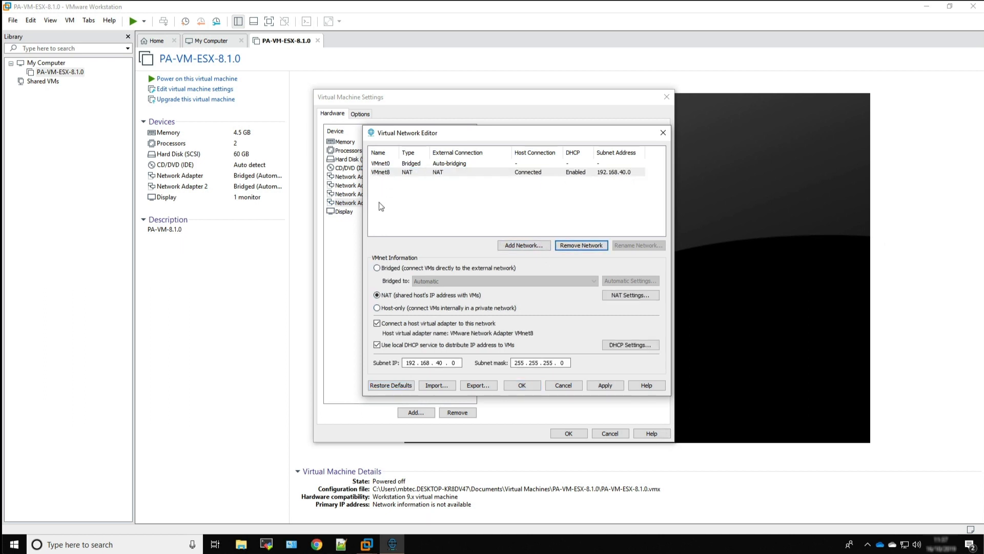
pyautogui.click(589, 247)
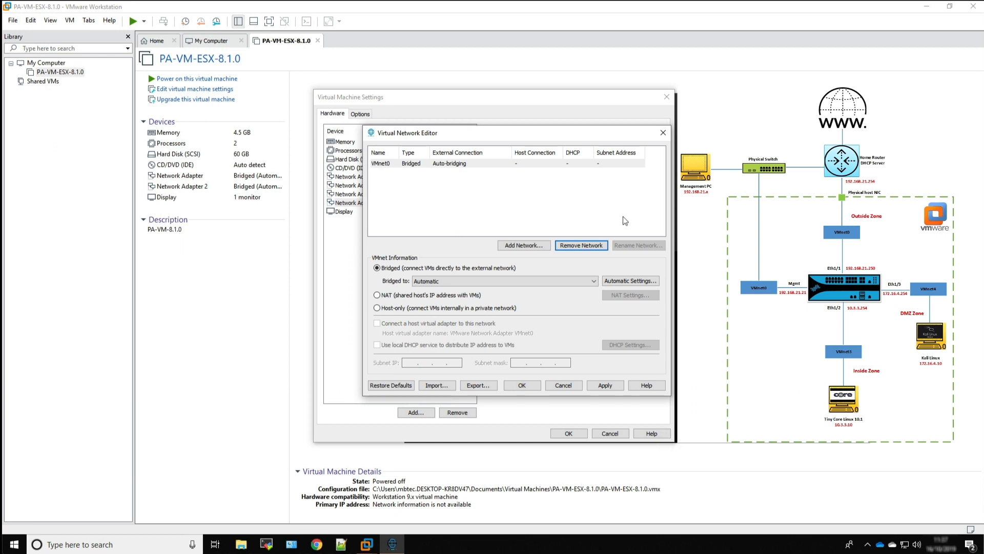
# Add VMnet3 as a new virtual network for the Inside zone
pyautogui.click(513, 245)
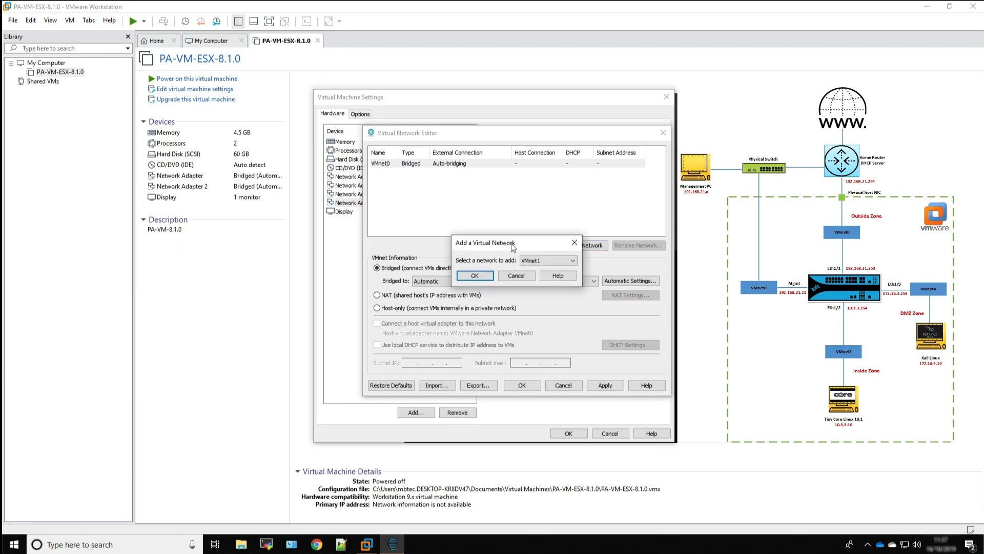
pyautogui.click(575, 262)
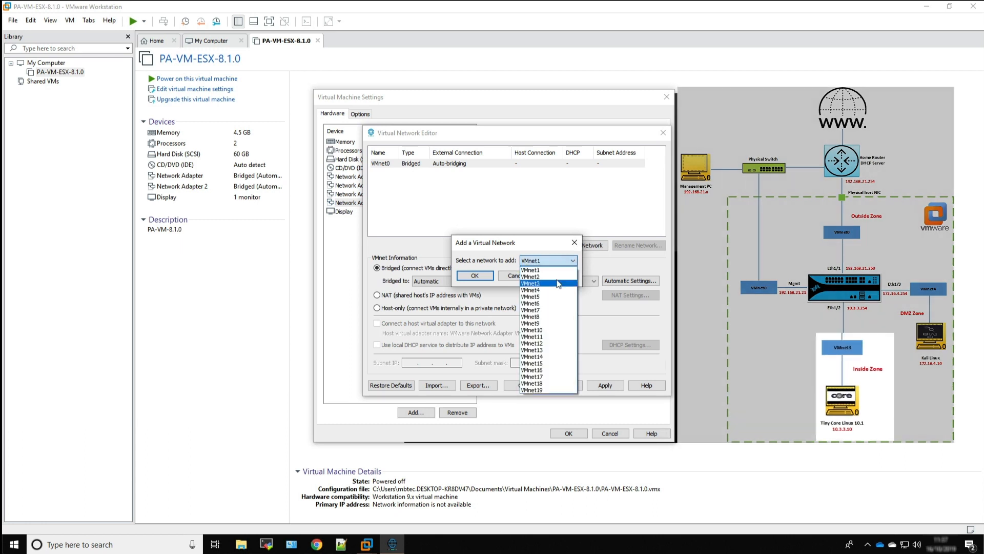
pyautogui.click(559, 284)
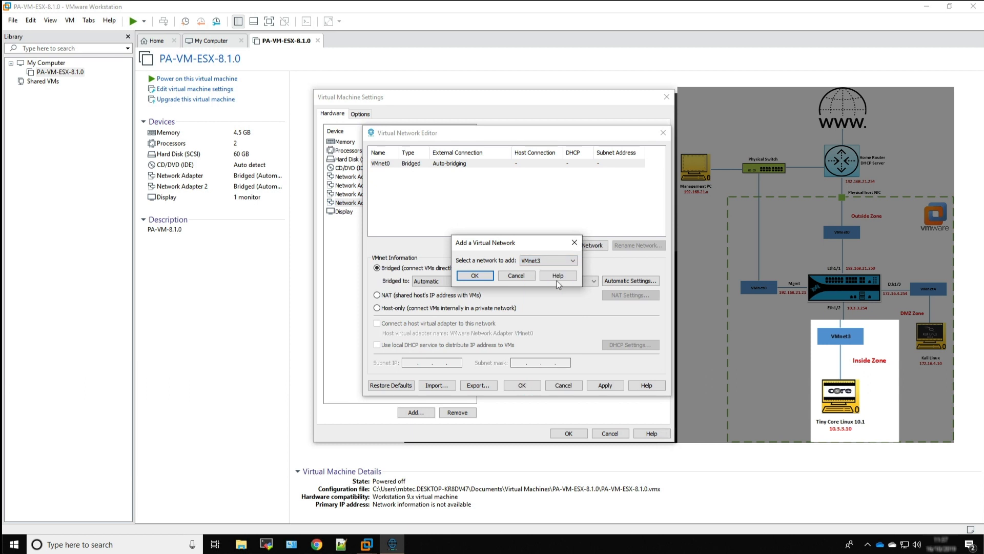
pyautogui.click(475, 276)
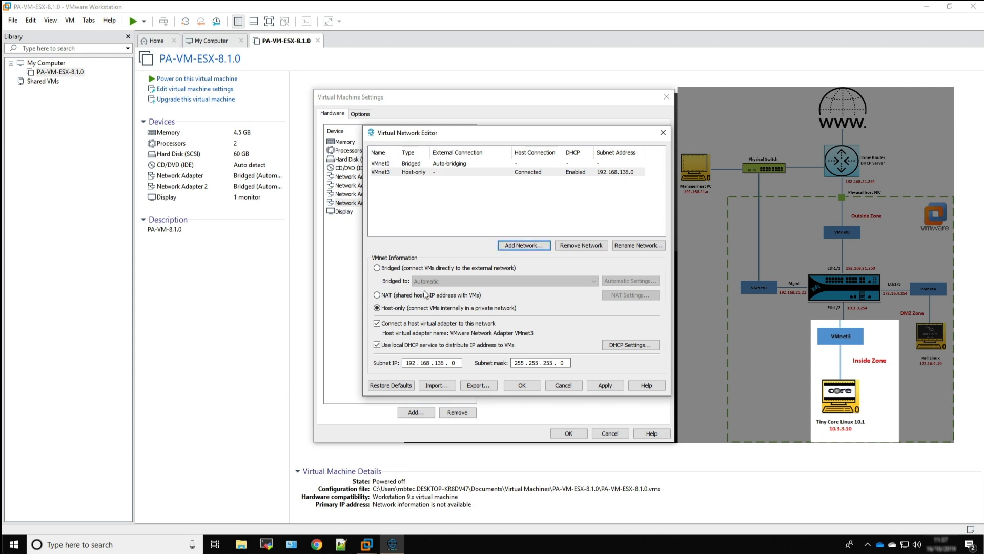
# Set VMnet3's subnet IP to 10.3.3.0, turn off its local DHCP service and apply the changes
pyautogui.click(458, 361)
pyautogui.press('BackSpace')
pyautogui.press('BackSpace')
pyautogui.press('BackSpace')
pyautogui.press('BackSpace')
pyautogui.press('BackSpace')
pyautogui.press('BackSpace')
pyautogui.press('BackSpace')
pyautogui.press('BackSpace')
pyautogui.press('BackSpace')
pyautogui.press('BackSpace')
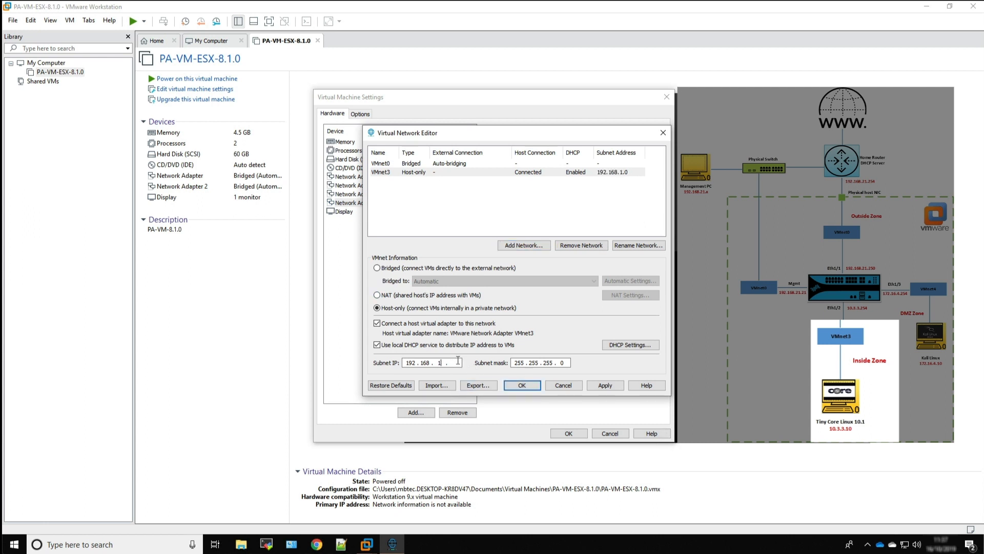
pyautogui.write('10.')
pyautogui.click(377, 345)
pyautogui.click(594, 384)
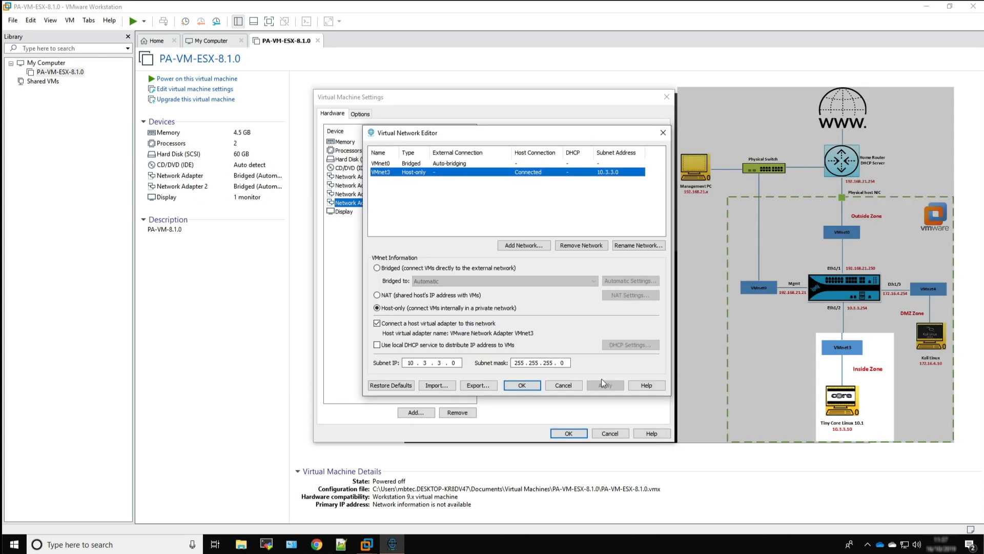
# Add VMnet4 as a new virtual network for the DMZ zone
pyautogui.click(531, 247)
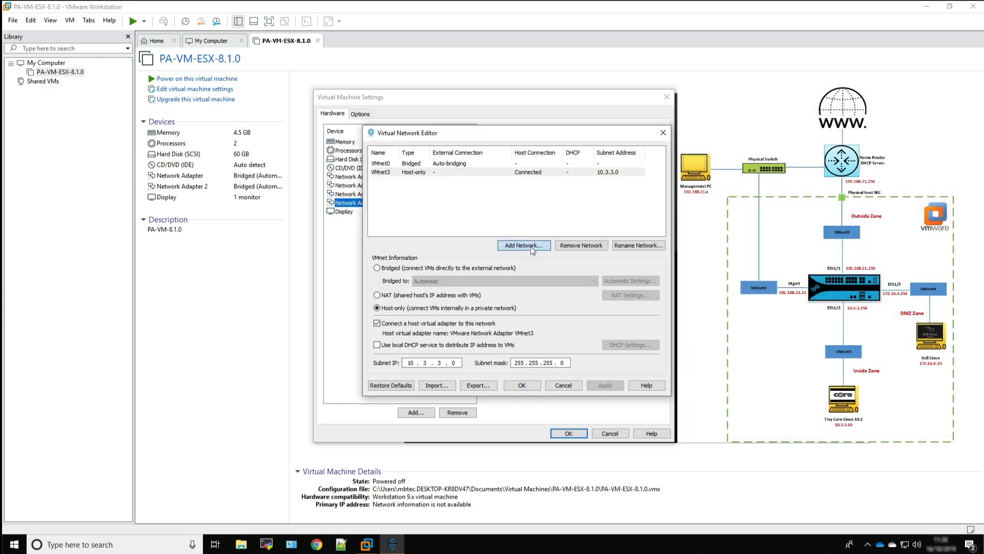
pyautogui.click(574, 262)
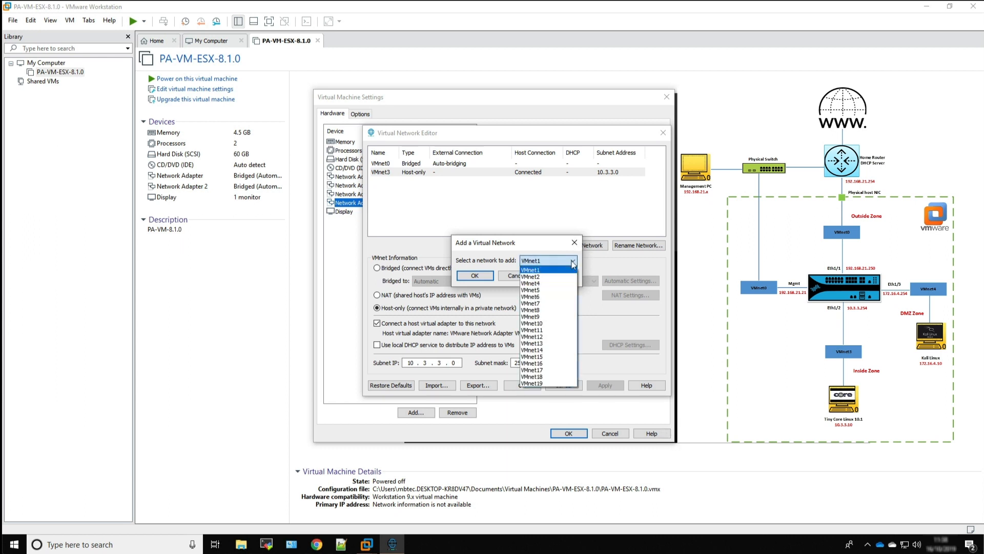
pyautogui.click(548, 284)
pyautogui.click(487, 276)
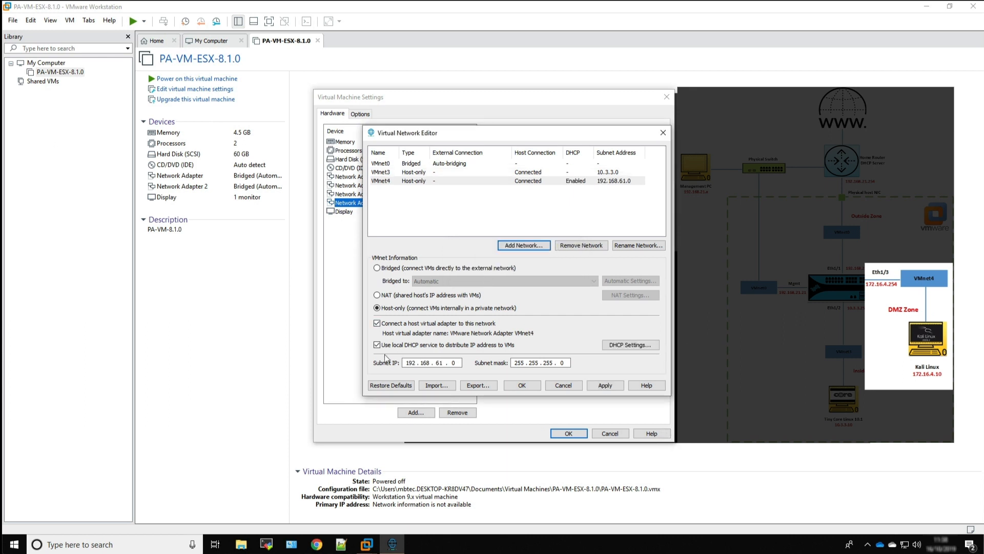
# Set VMnet4's subnet IP to 172.16.4.0, turn off its local DHCP service and apply the changes
pyautogui.click(458, 363)
pyautogui.press('BackSpace')
pyautogui.press('BackSpace')
pyautogui.press('BackSpace')
pyautogui.press('BackSpace')
pyautogui.press('BackSpace')
pyautogui.press('BackSpace')
pyautogui.press('BackSpace')
pyautogui.press('BackSpace')
pyautogui.press('BackSpace')
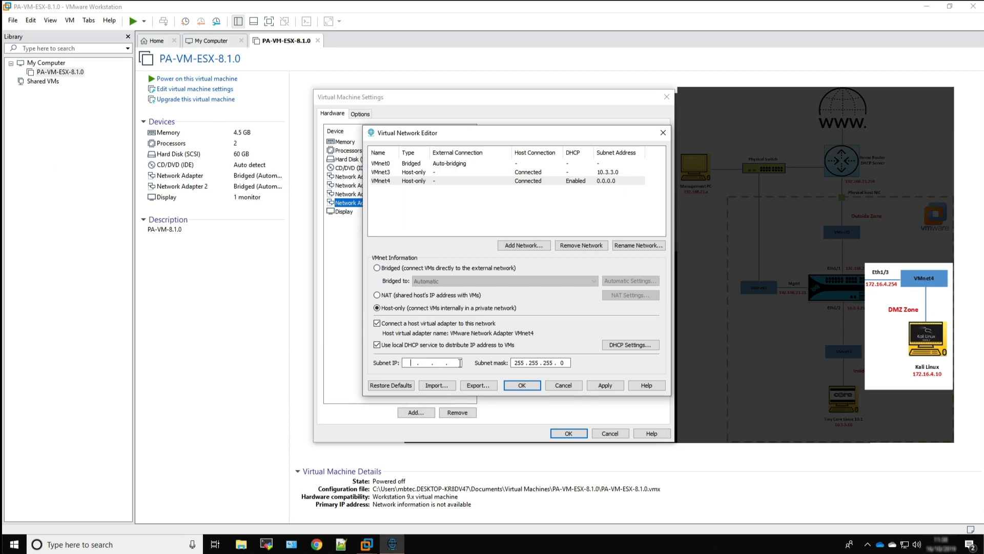
pyautogui.write('172 . 16')
pyautogui.click(377, 346)
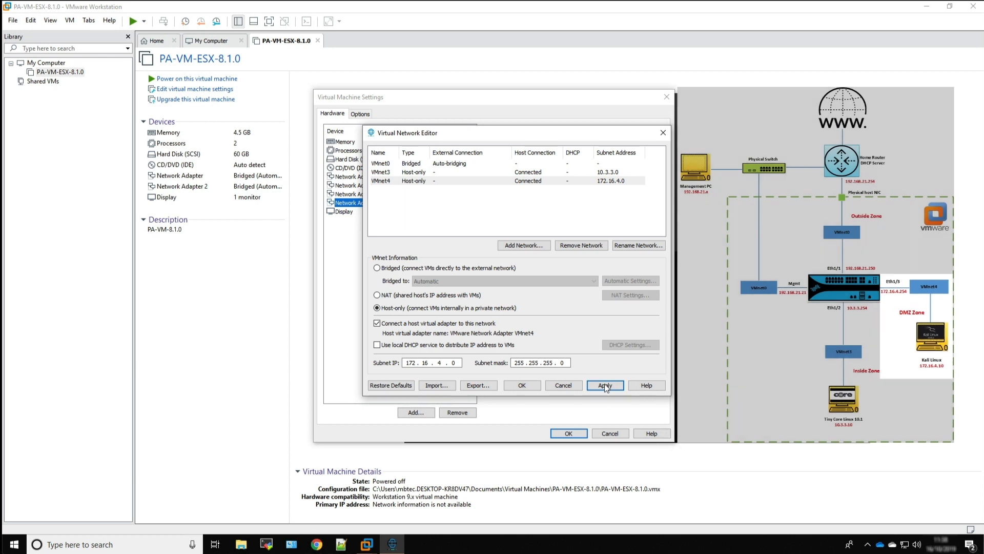
pyautogui.click(605, 386)
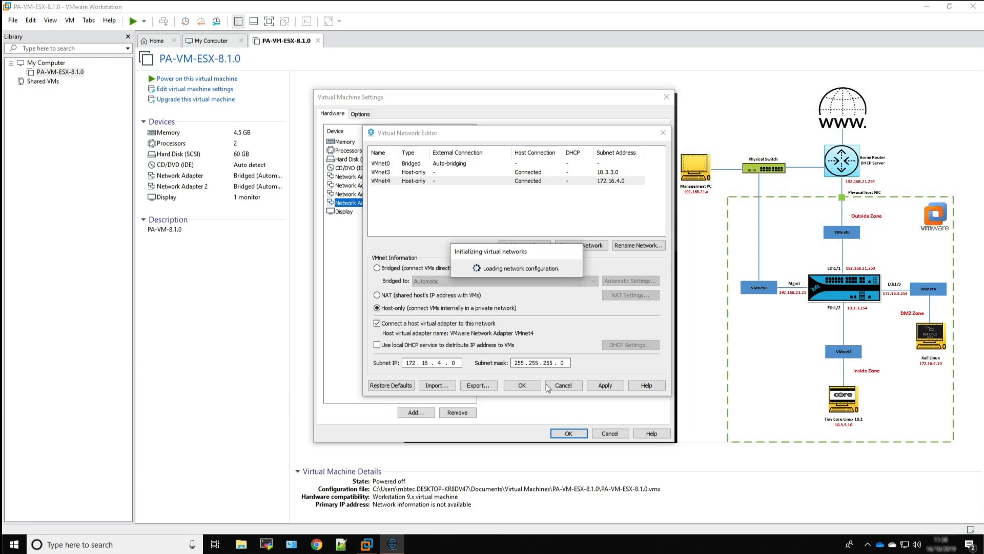
# Review the settings of VMnet3, VMnet4 and VMnet0, then accept the virtual network configuration
pyautogui.click(606, 172)
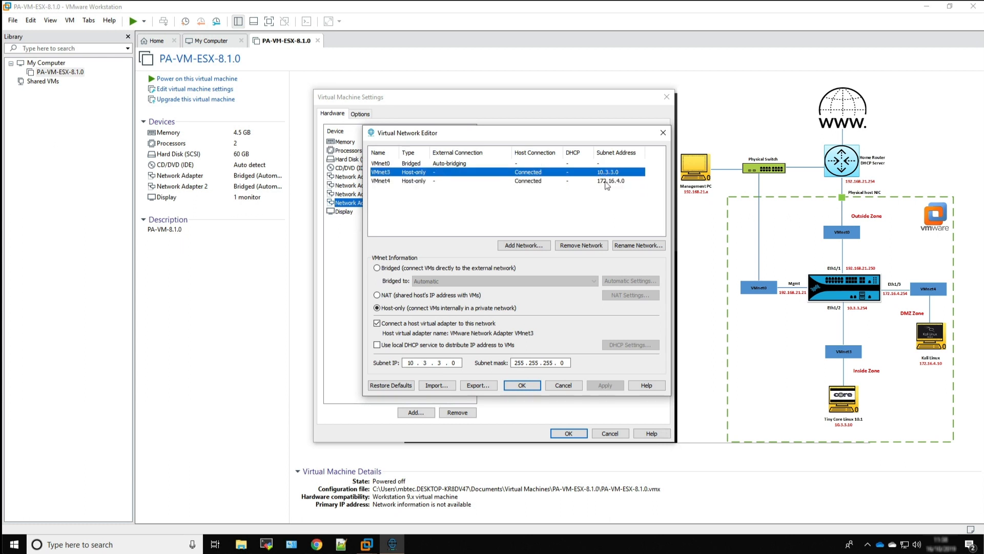
pyautogui.click(605, 182)
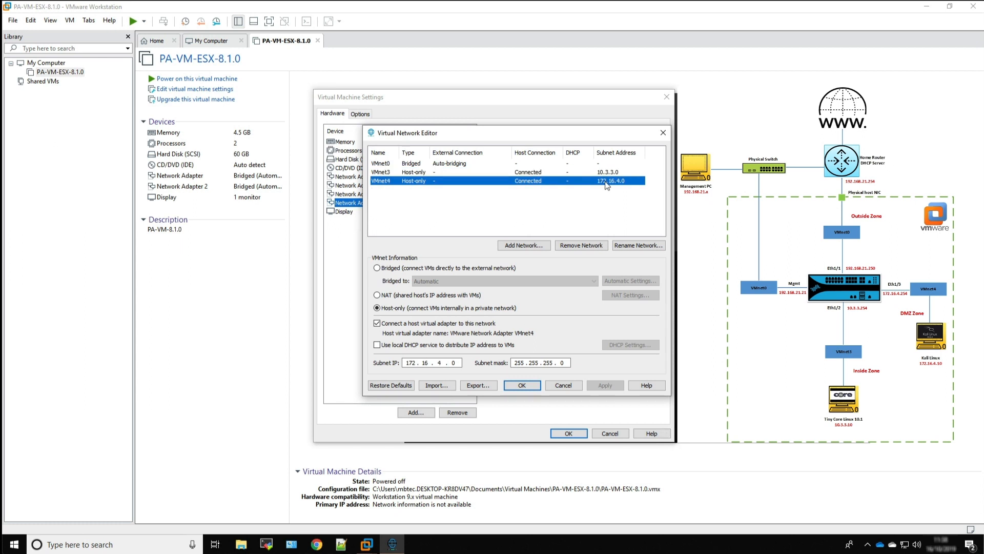
pyautogui.click(382, 164)
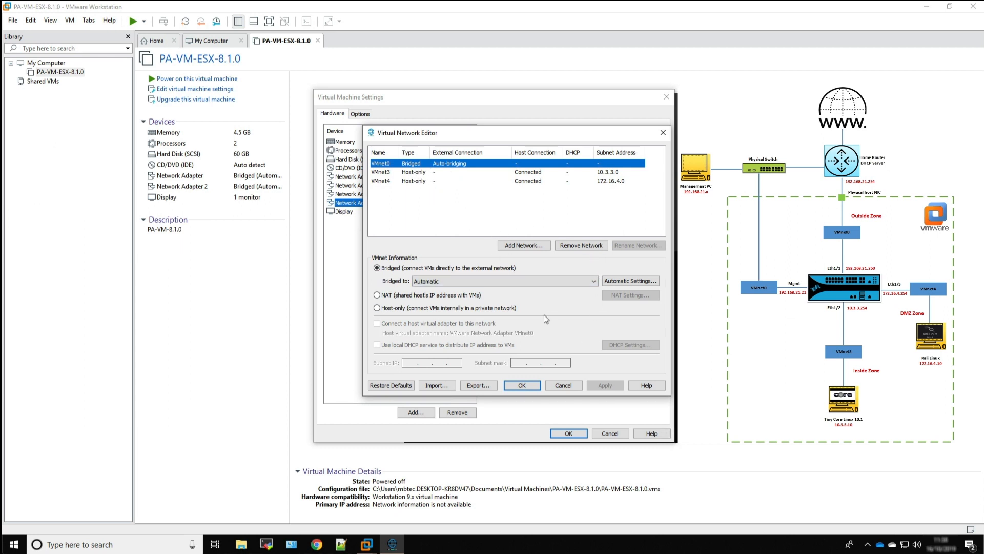
pyautogui.click(521, 383)
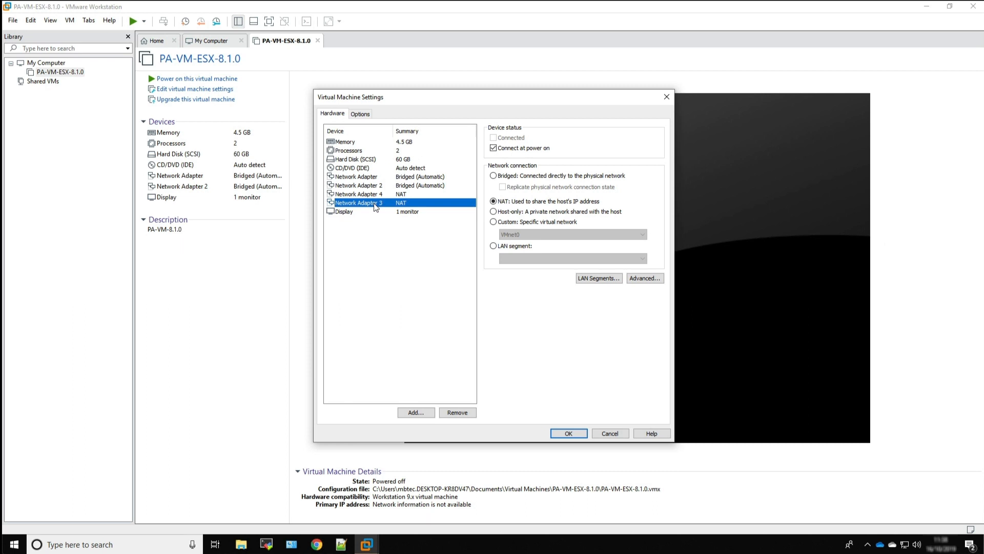
# Connect Network Adapter 3 to the custom virtual network VMnet3 (Host-only)
pyautogui.click(493, 222)
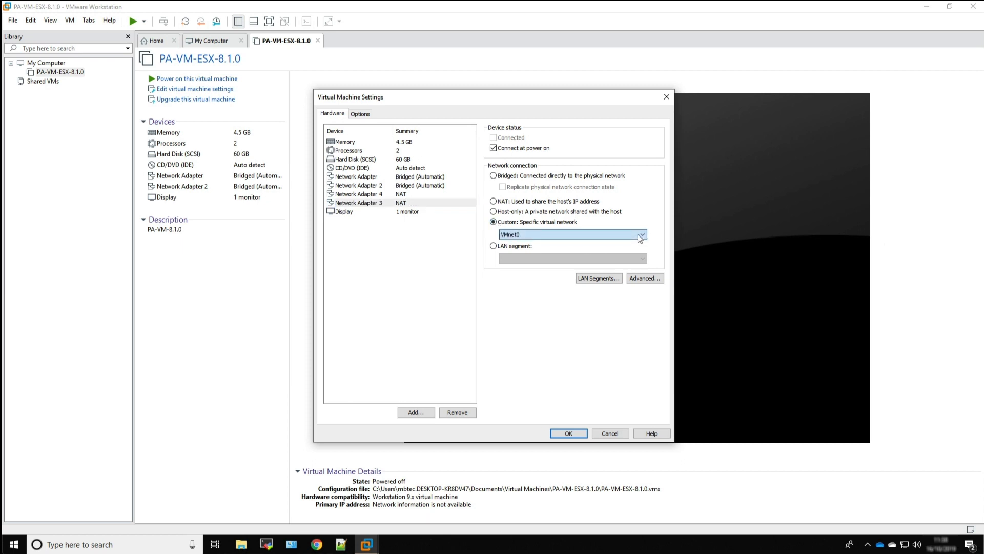
pyautogui.click(590, 234)
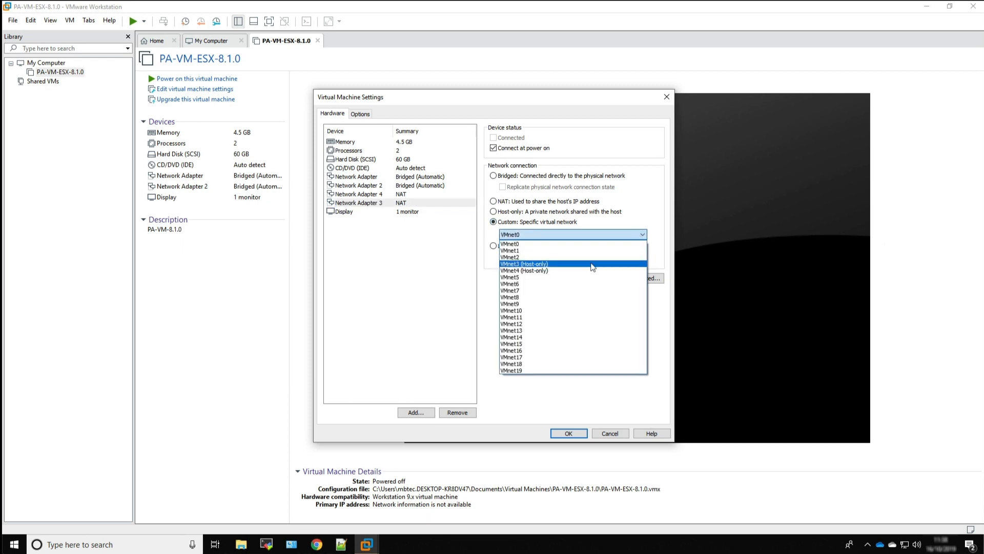
pyautogui.click(593, 265)
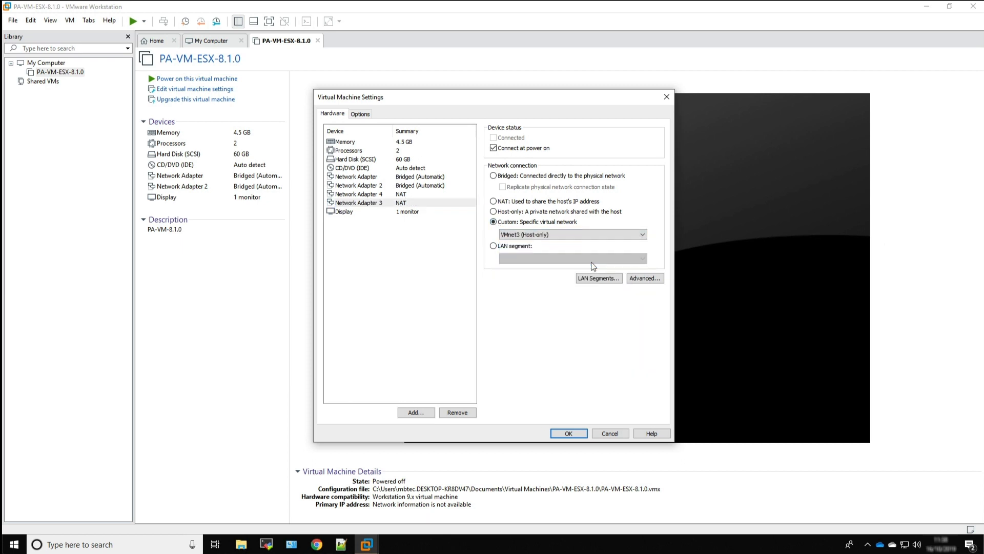
# Connect Network Adapter 4 to the custom virtual network VMnet4 (Host-only) and save the virtual machine settings
pyautogui.click(357, 195)
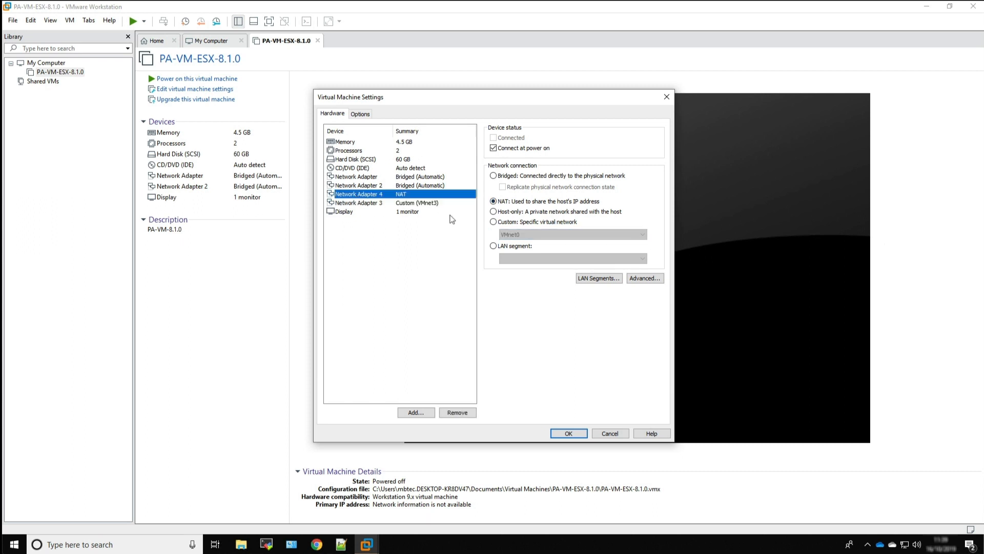
pyautogui.click(495, 222)
pyautogui.click(543, 235)
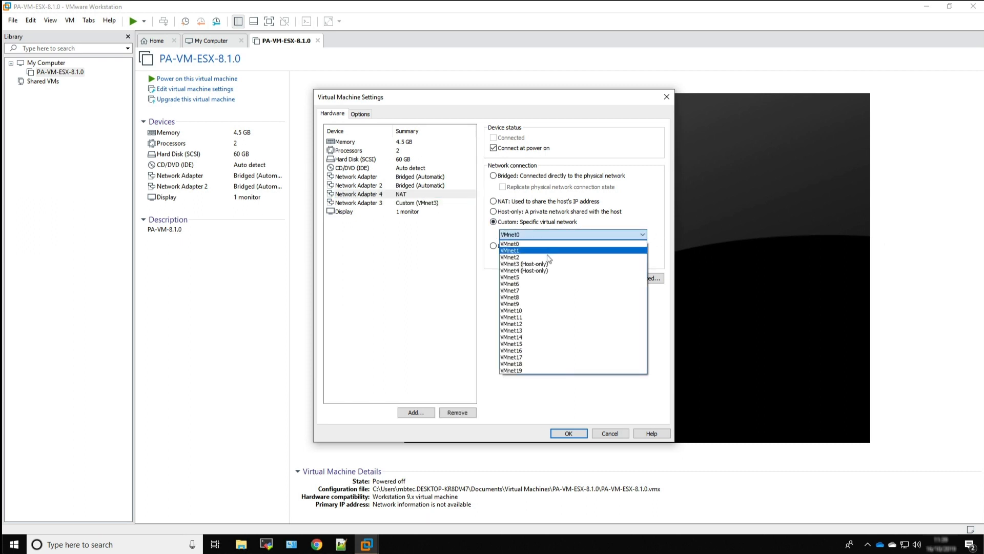
pyautogui.click(545, 272)
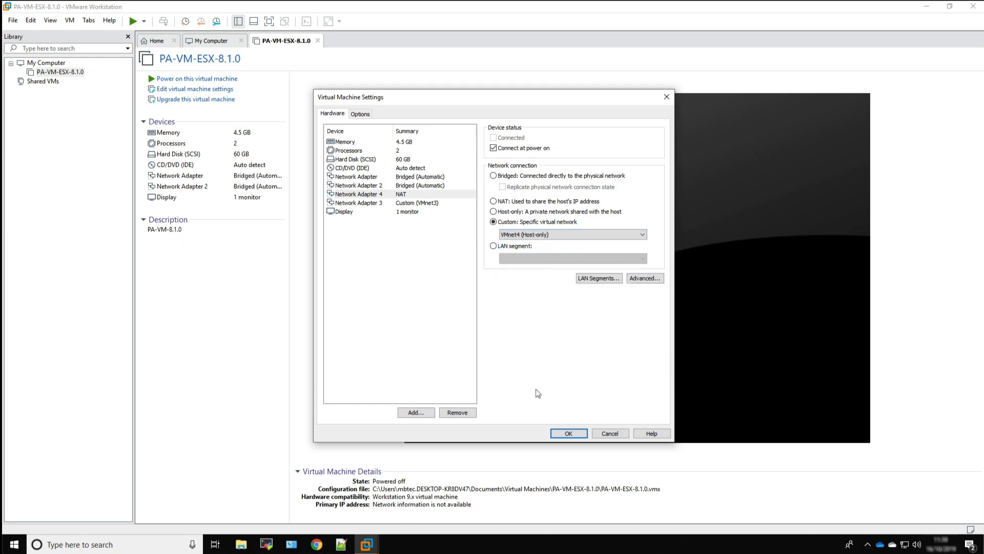
pyautogui.click(571, 435)
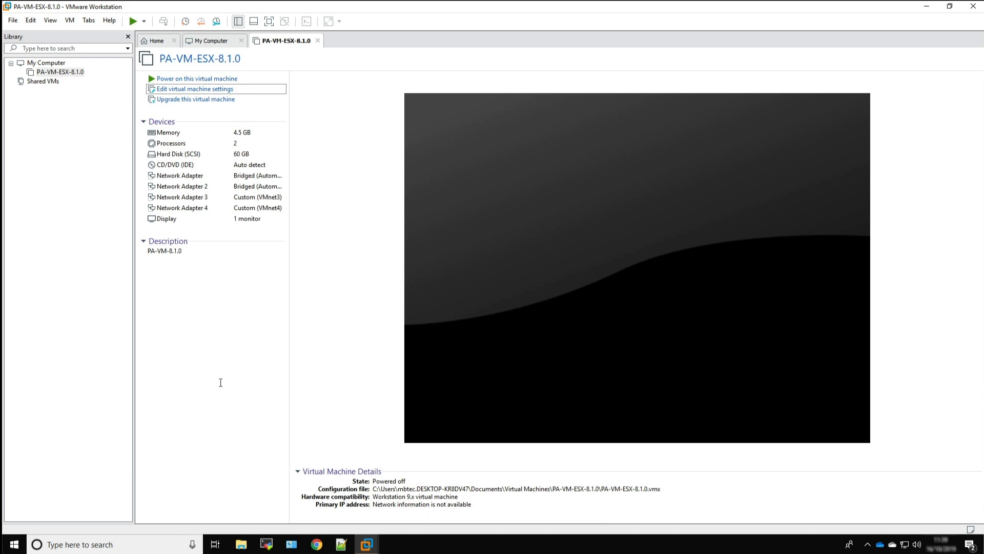
# Open PA-VM-ESX-8.1.0.vmx from the machine's folder in Documents\Virtual Machines for editing in Notepad++
pyautogui.click(241, 545)
pyautogui.click(273, 262)
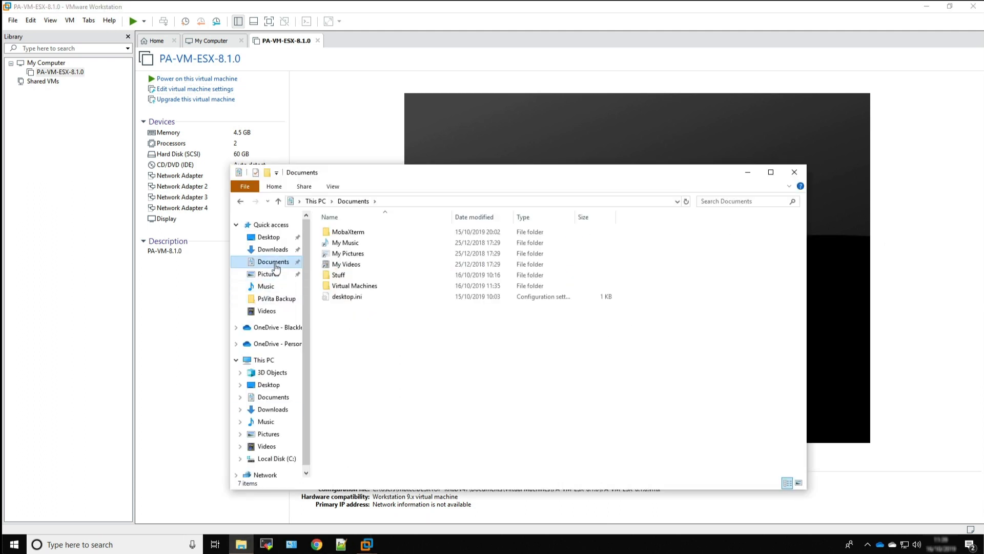
pyautogui.doubleClick(376, 289)
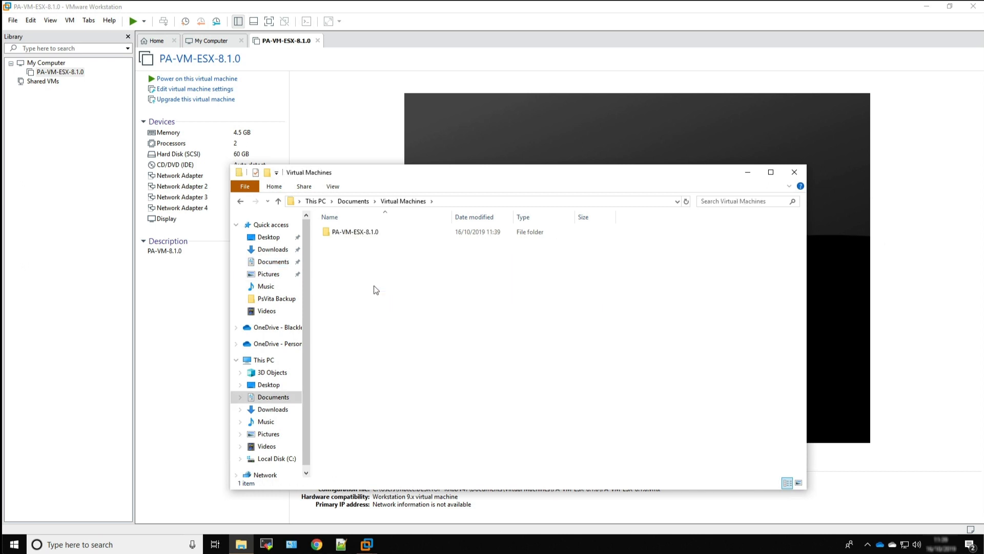
pyautogui.doubleClick(356, 233)
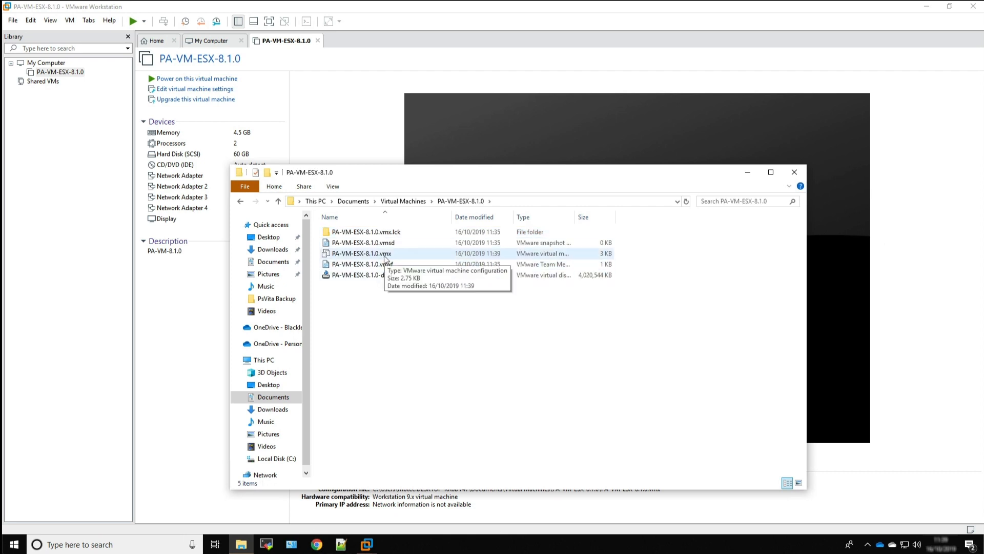
pyautogui.rightClick(386, 257)
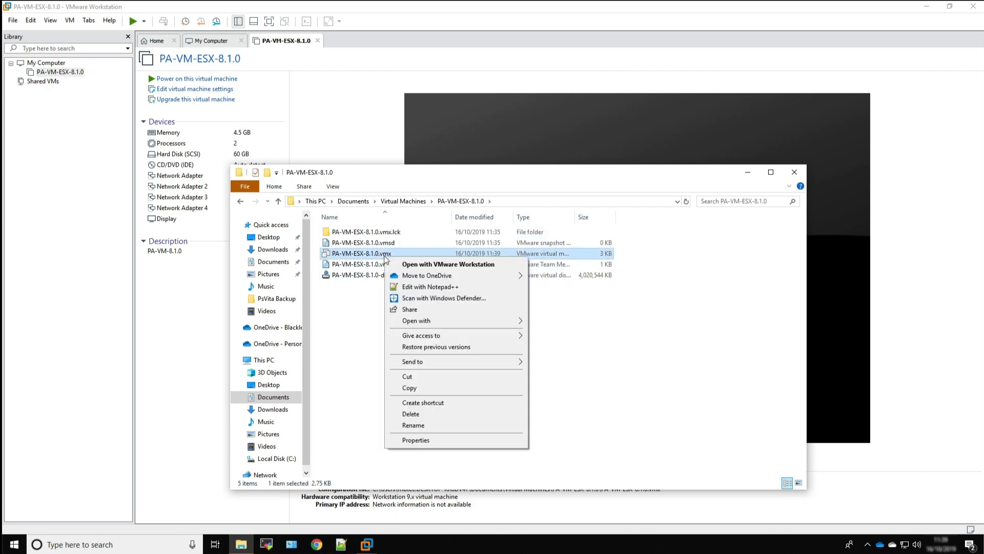
pyautogui.click(435, 287)
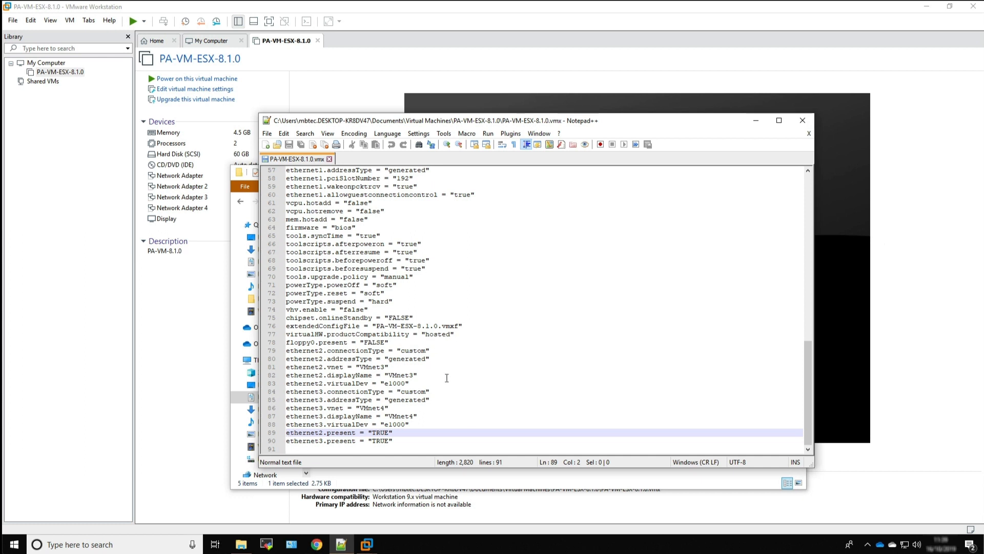
# Find the ethernet0.virtualDev line in the configuration file and copy its value vmxnet3
pyautogui.scroll(1, 450, 365)
pyautogui.scroll(4, 450, 364)
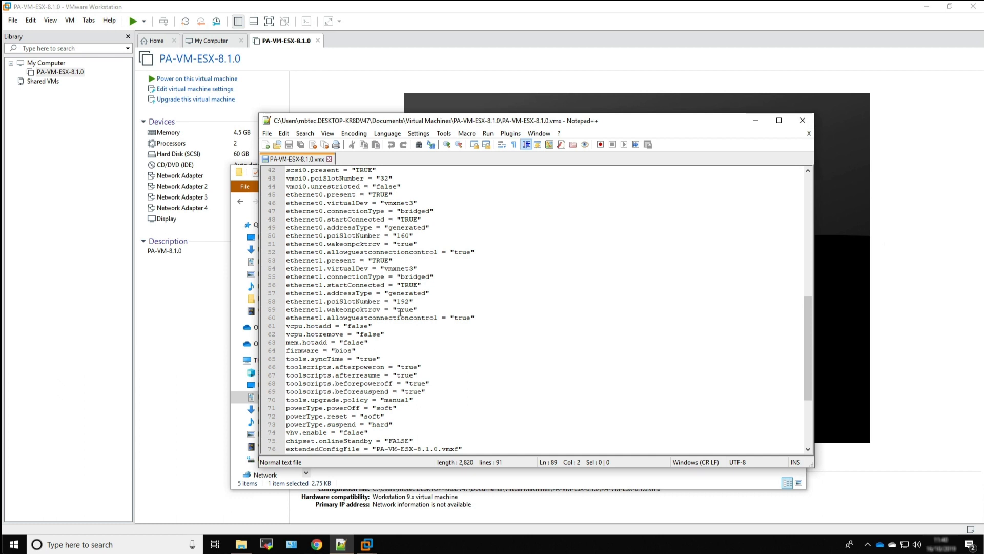
pyautogui.scroll(4, 400, 311)
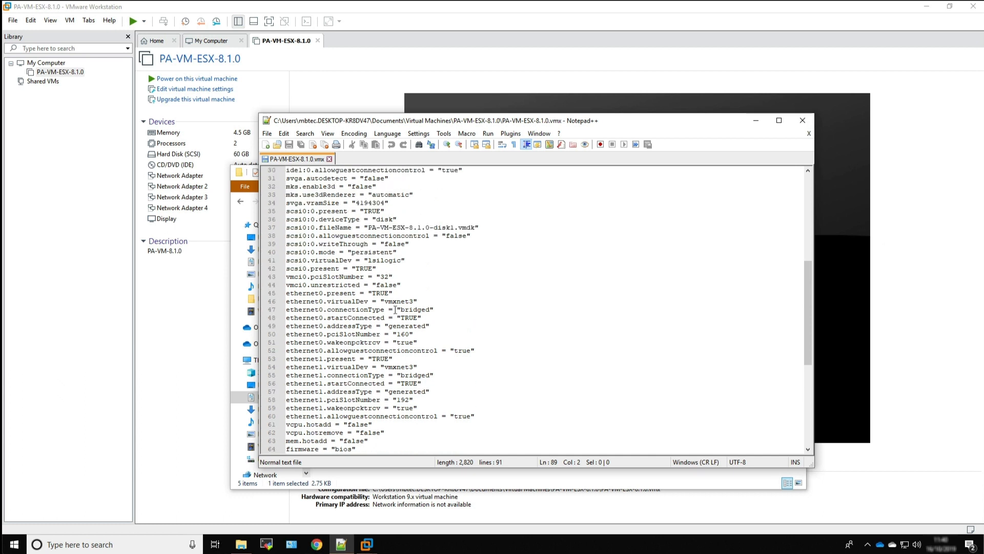
pyautogui.scroll(-1, 388, 309)
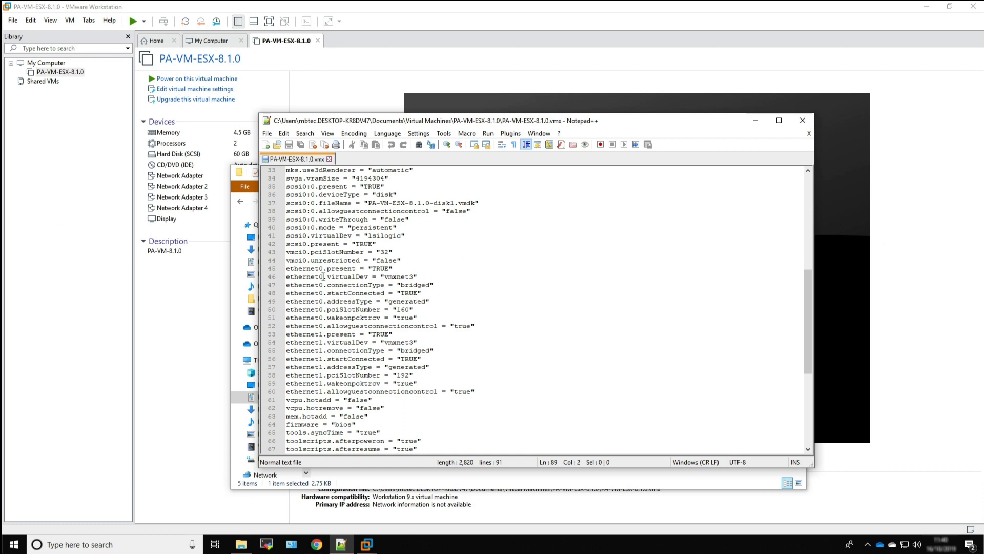
pyautogui.moveTo(318, 268); pyautogui.dragTo(327, 269)
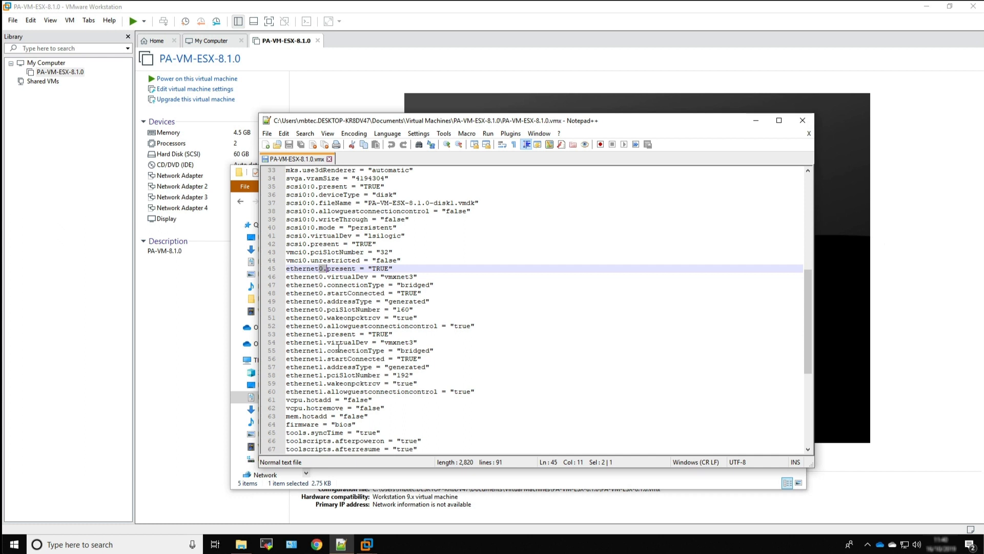
pyautogui.moveTo(327, 276); pyautogui.dragTo(367, 277)
pyautogui.click(388, 277)
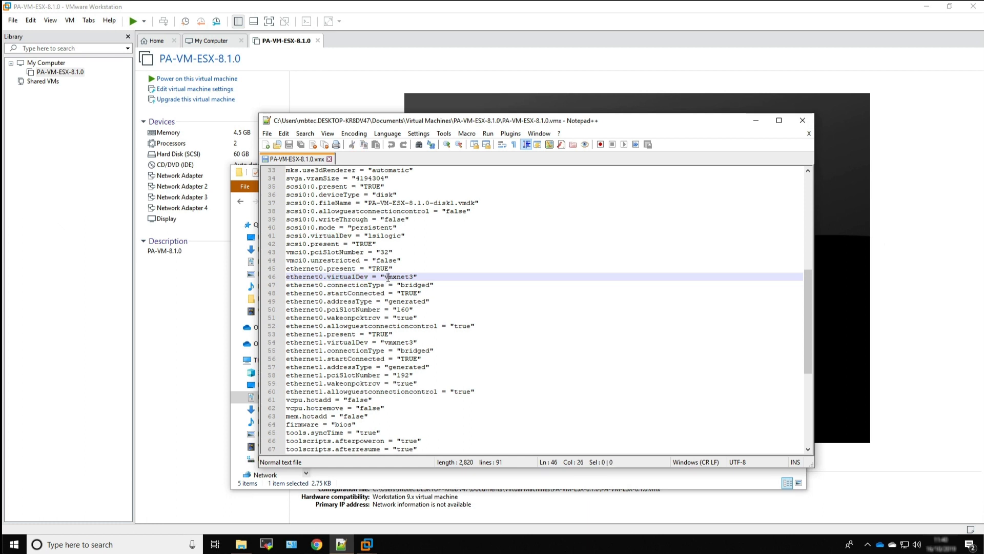
pyautogui.moveTo(388, 276); pyautogui.dragTo(414, 277)
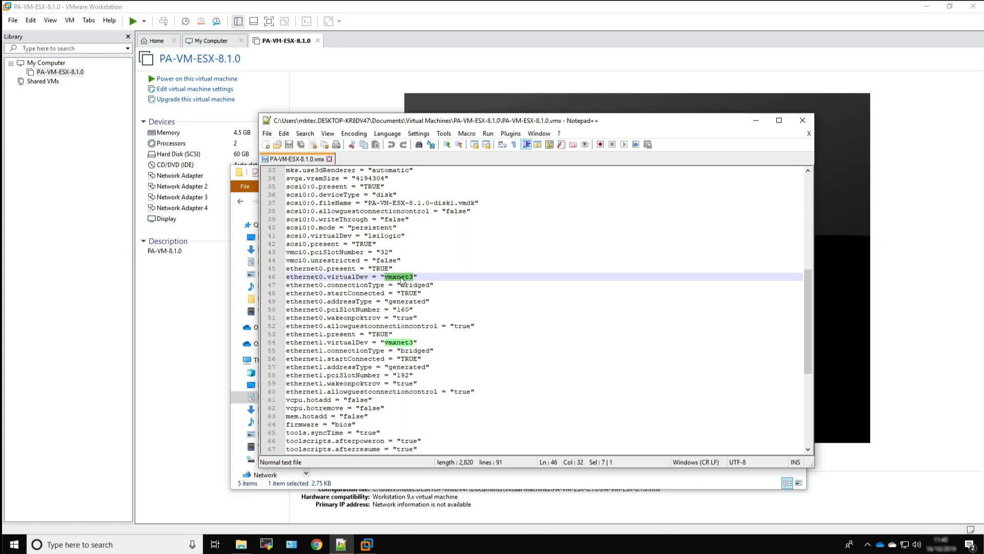
pyautogui.rightClick(401, 278)
pyautogui.click(424, 296)
# Replace the ethernet2.virtualDev value with the copied vmxnet3
pyautogui.scroll(-8, 310, 332)
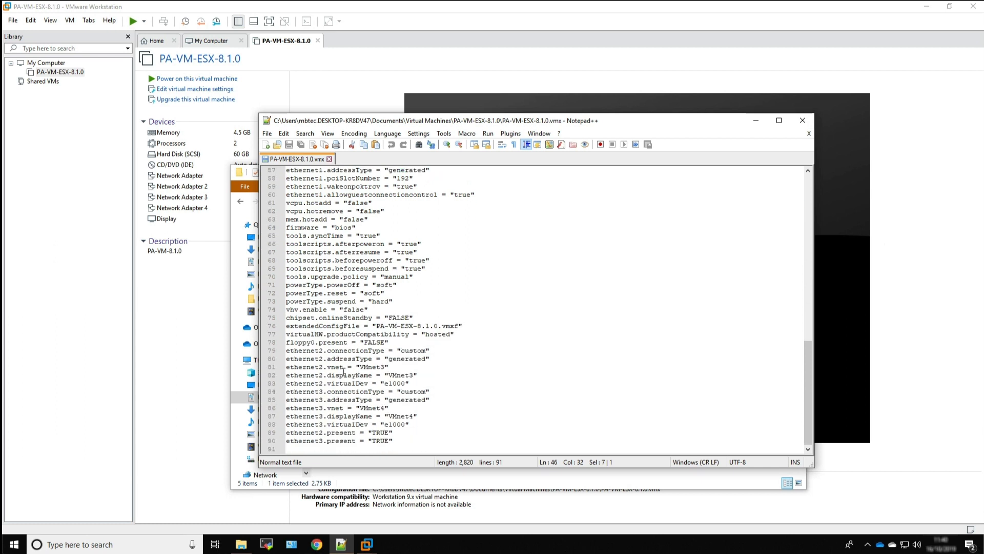
pyautogui.moveTo(385, 383); pyautogui.dragTo(407, 384)
pyautogui.rightClick(398, 385)
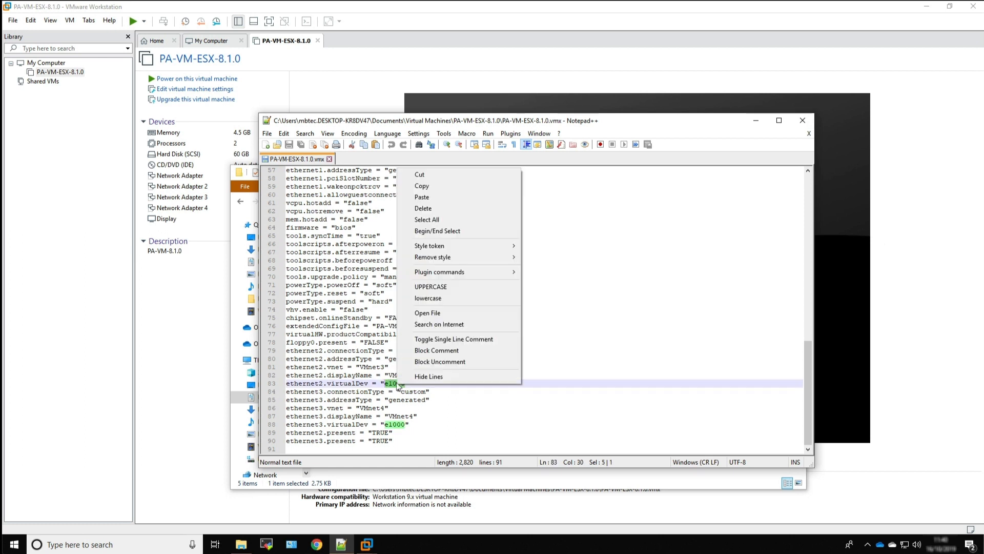
pyautogui.click(432, 202)
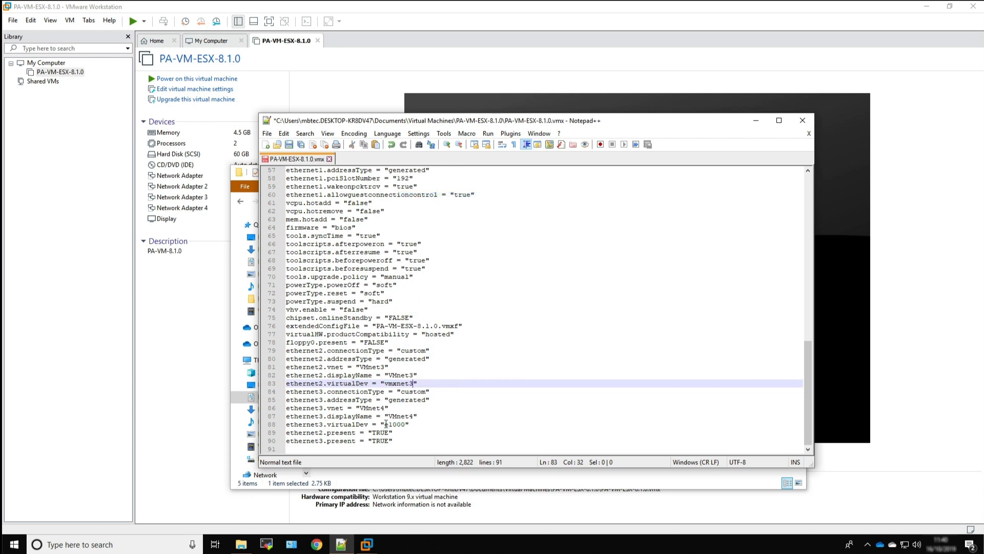
# Replace the ethernet3.virtualDev value with the copied vmxnet3
pyautogui.moveTo(386, 424); pyautogui.dragTo(406, 425)
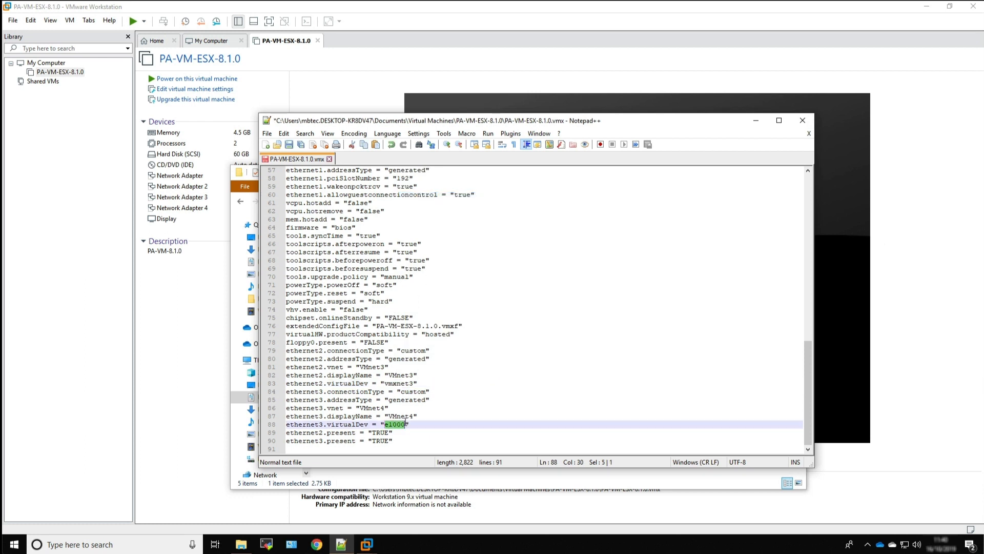
pyautogui.rightClick(398, 426)
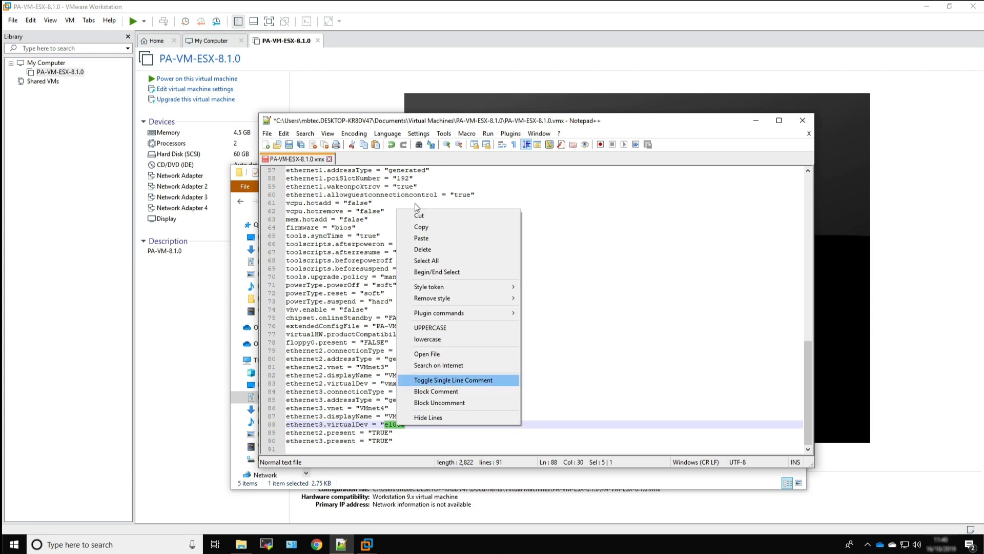
pyautogui.click(421, 236)
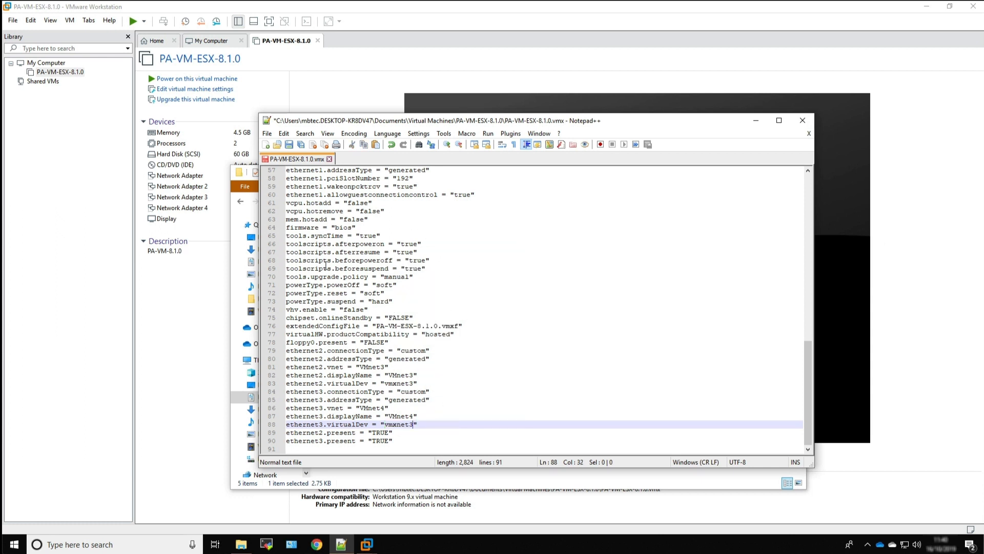
# Save and close the .vmx file, and return to the PA-VM-ESX-8.1.0 machine in VMware Workstation
pyautogui.click(290, 145)
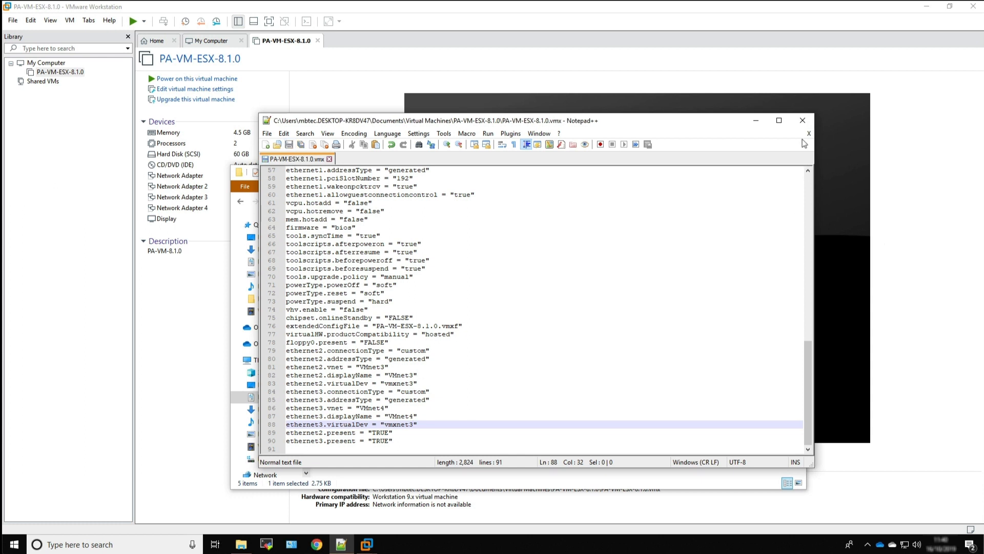
pyautogui.click(803, 120)
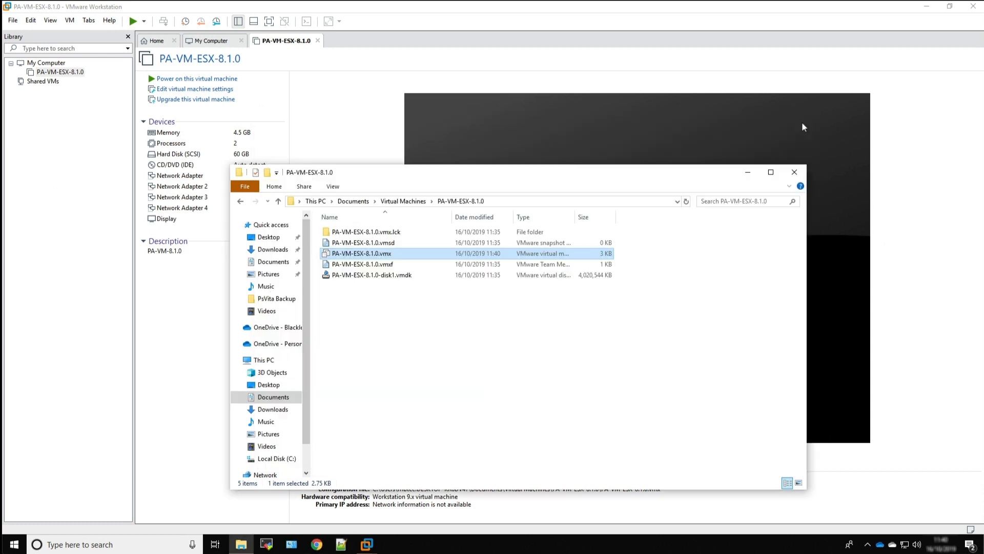
pyautogui.click(793, 173)
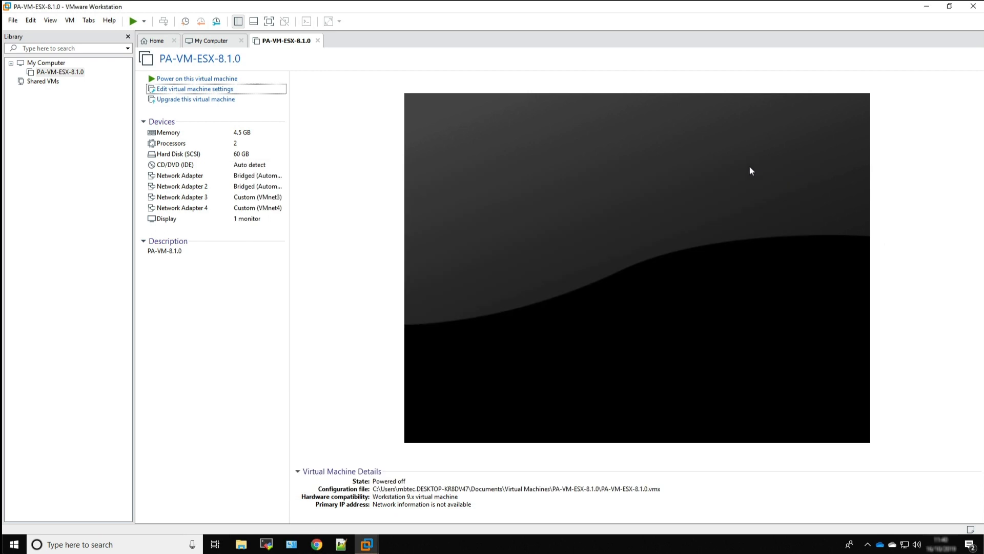
pyautogui.click(72, 73)
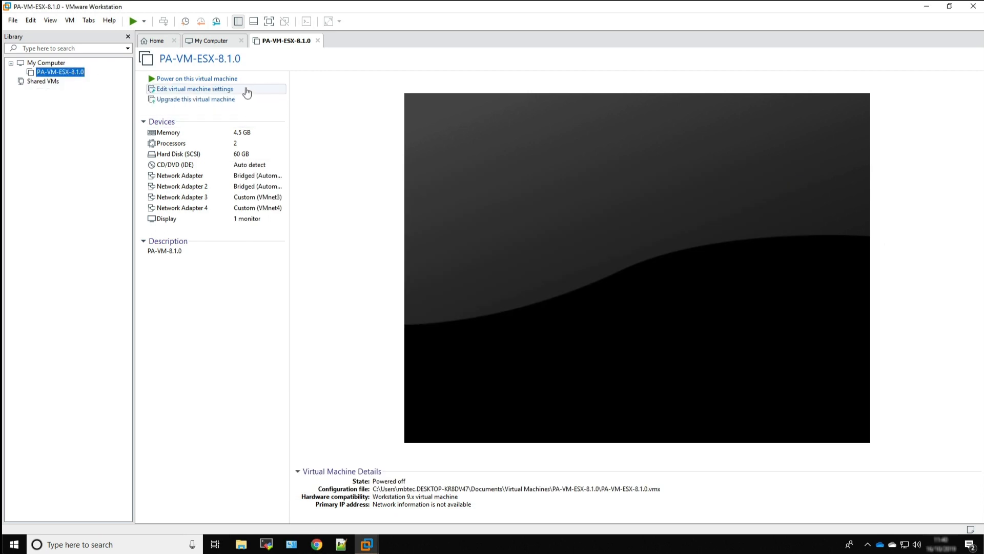
# Power on the PA-VM-ESX-8.1.0 virtual machine and log in to its console with the administrator username and password
pyautogui.click(217, 79)
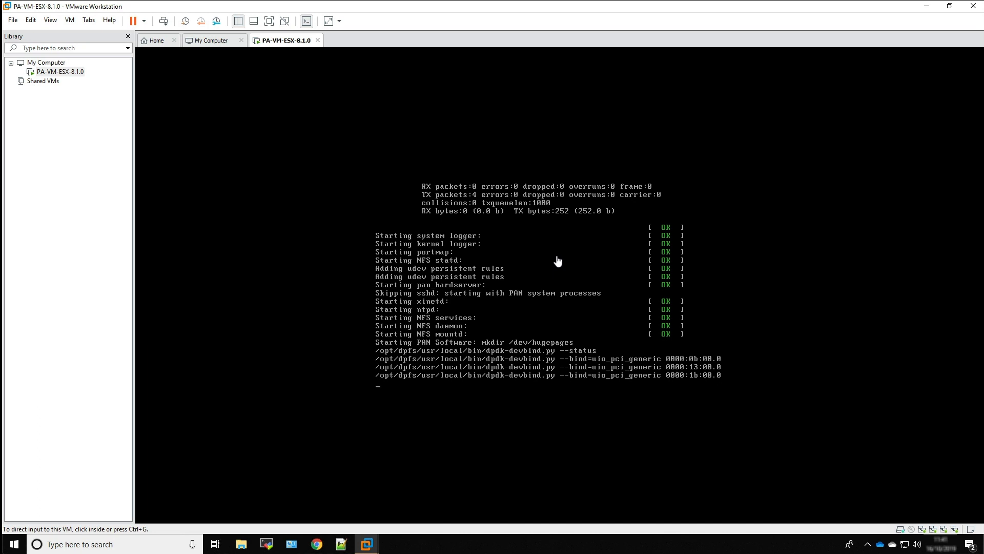
pyautogui.click(558, 262)
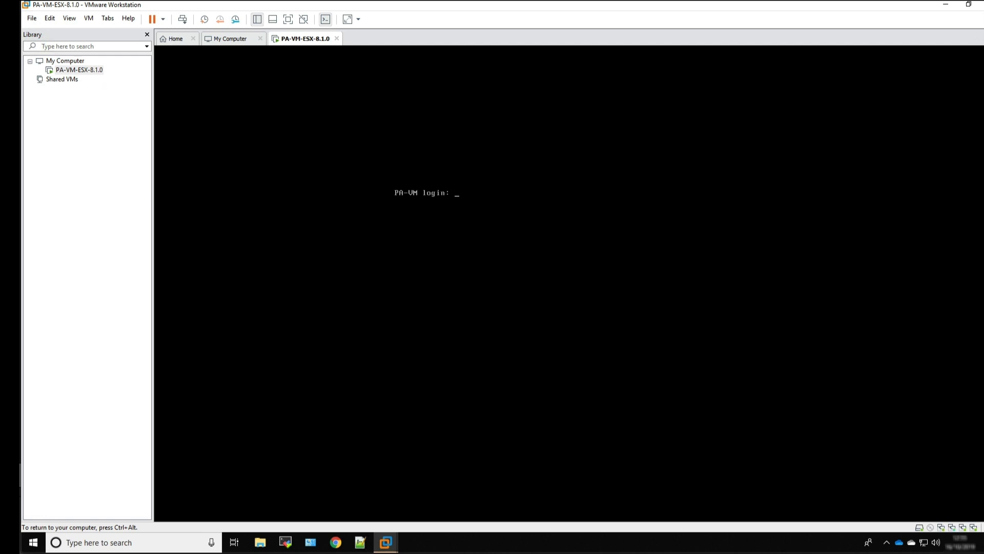
pyautogui.write('dmin')
pyautogui.press('Return')
pyautogui.write('admin')
pyautogui.press('Return')
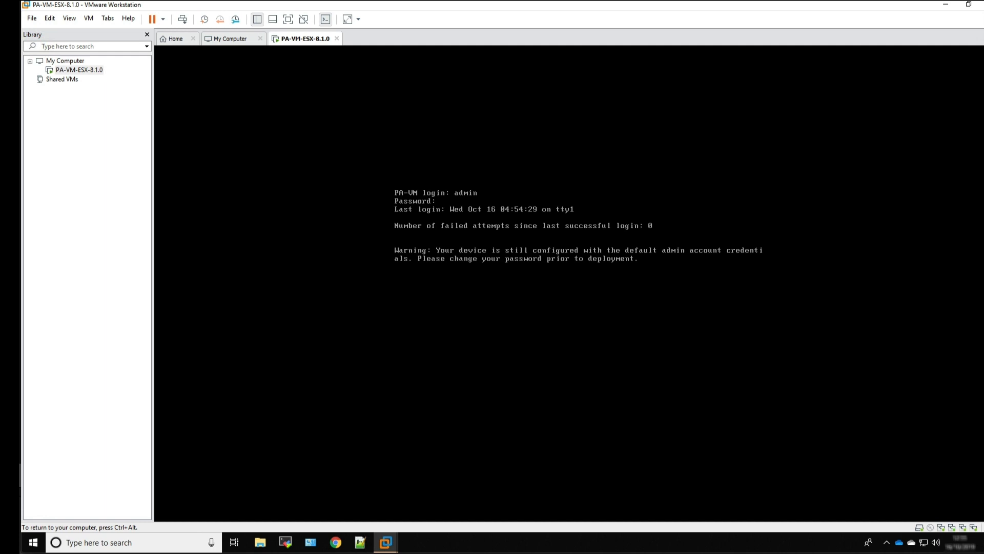
# Run show system info to check the firewall's management network settings, and leave the output
pyautogui.write('show system info')
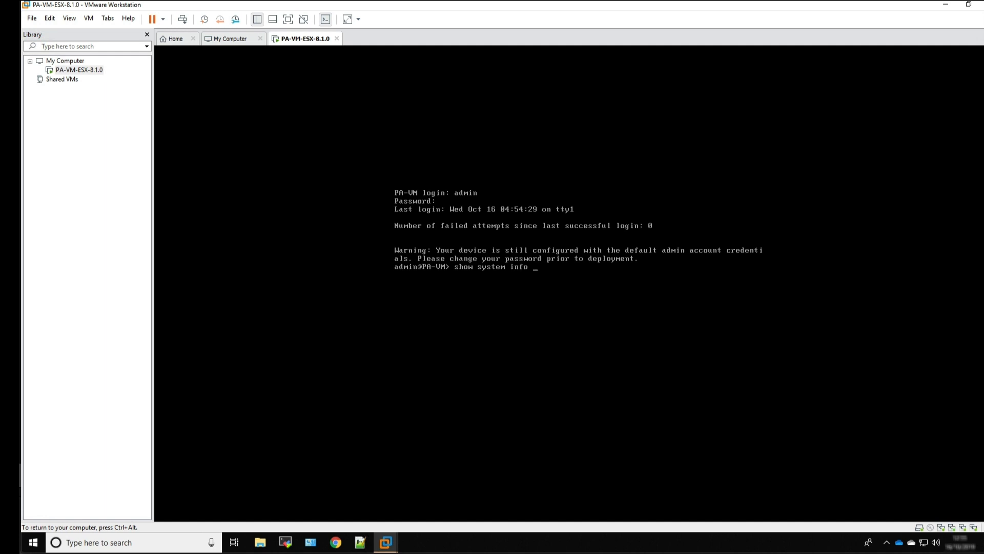
pyautogui.press('Return')
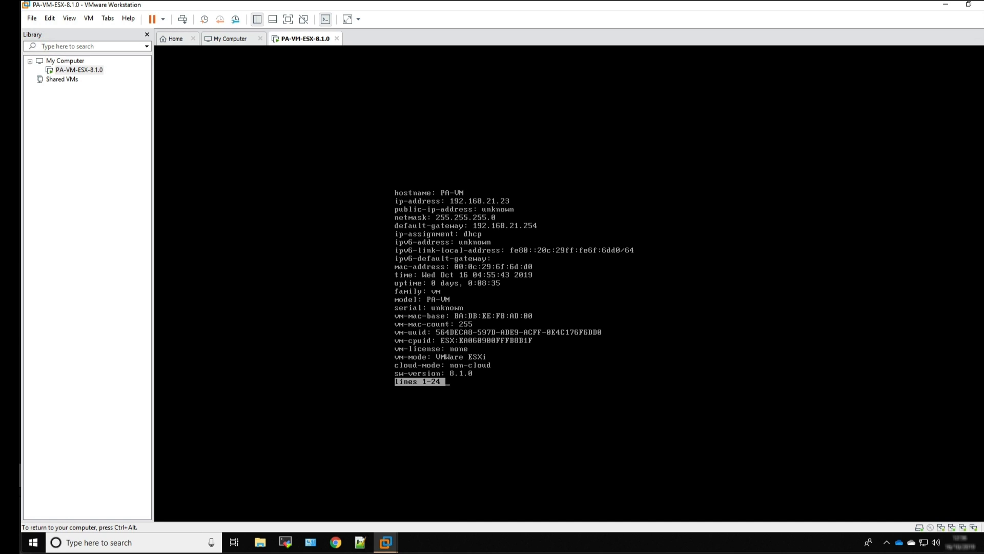
pyautogui.press('q')
# Enter configuration mode and set the management address assignment to static with set deviceconfig system type static
pyautogui.write('configure')
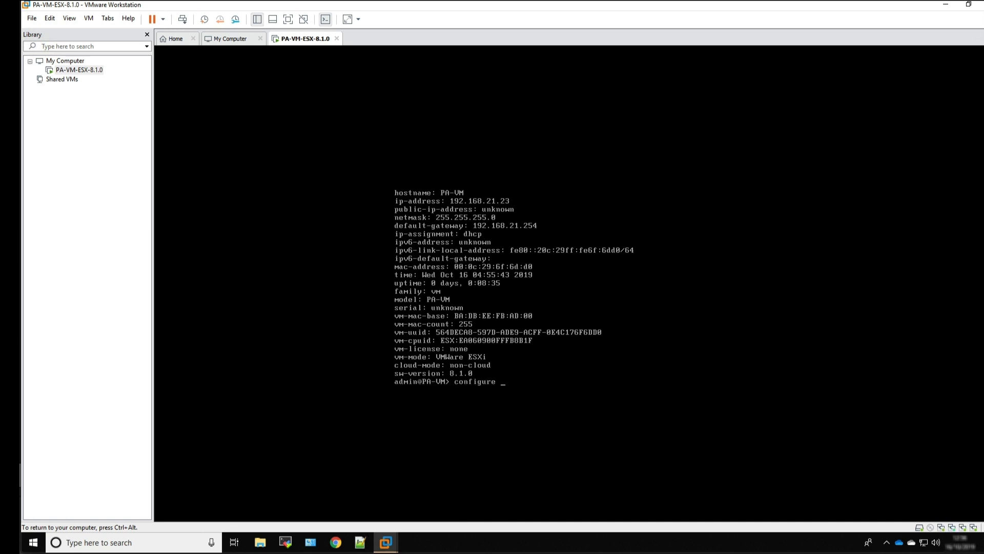
pyautogui.press('Return')
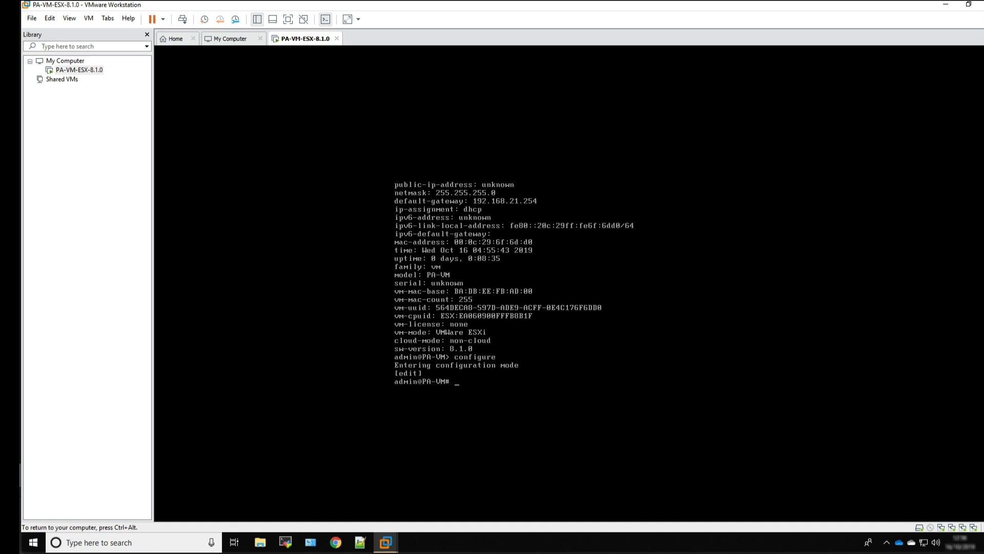
pyautogui.write('set')
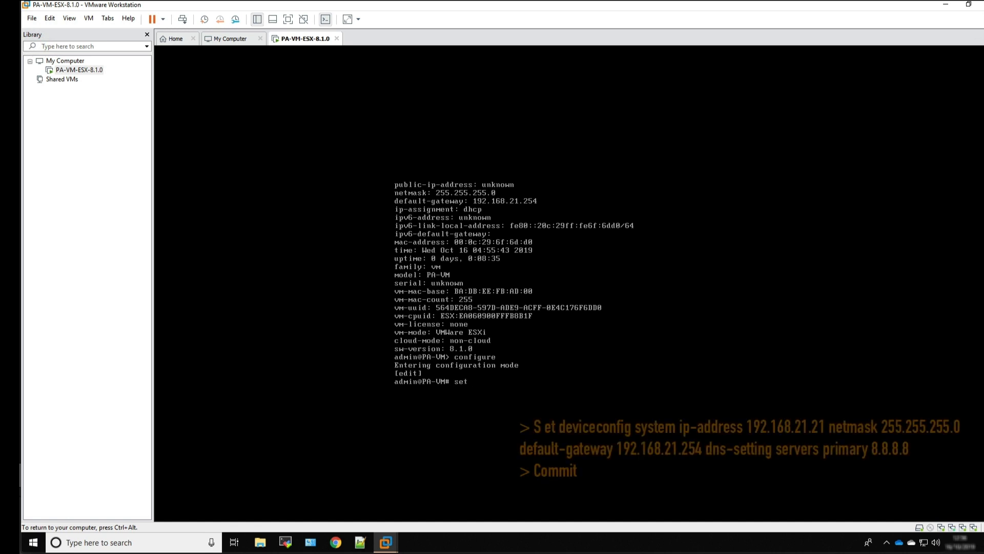
pyautogui.write(' deviceconfig s')
pyautogui.press('Tab')
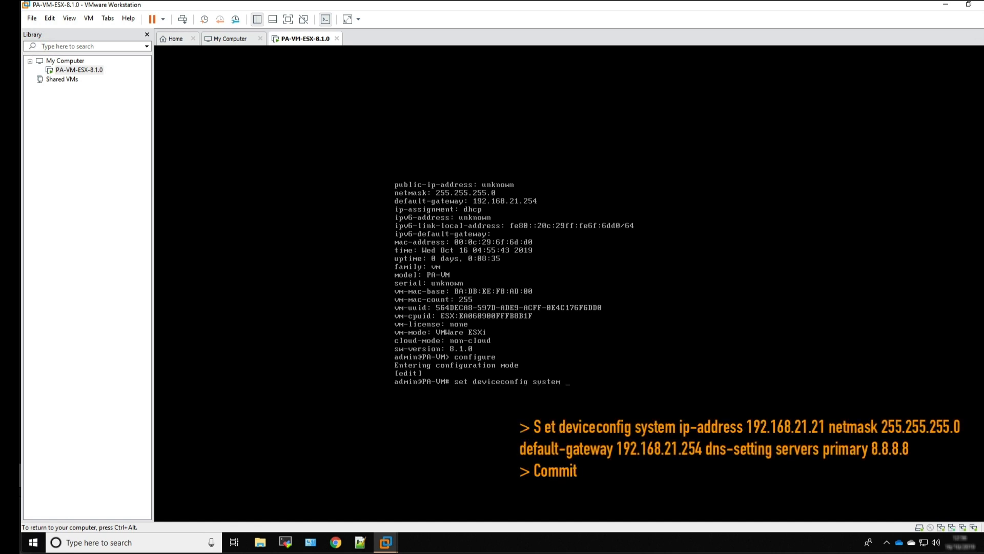
pyautogui.write('type static')
pyautogui.press('Return')
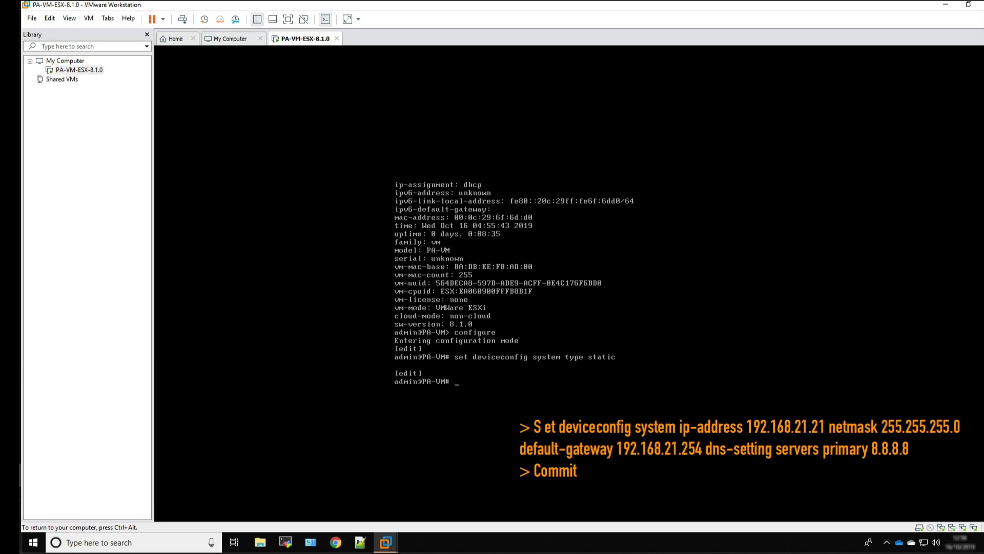
# Write a set deviceconfig system command with ip-address 192.168.21.21 and netmask 255.255.255.0
pyautogui.write('set deviceconfig system ip-address')
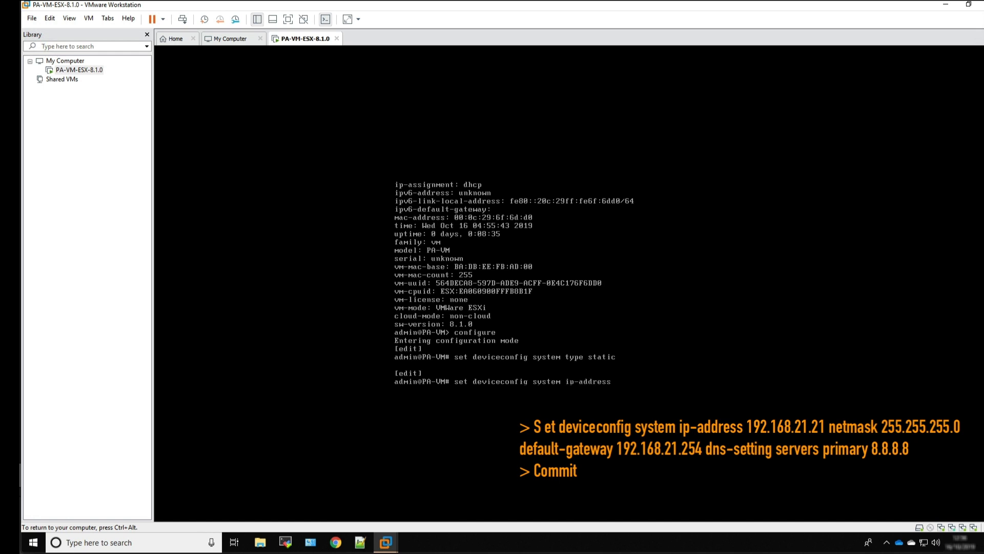
pyautogui.write(' 192.168.21.21 ')
pyautogui.write('netmask')
pyautogui.write(' 255')
pyautogui.write('.2')
pyautogui.write('55')
pyautogui.write('.255.0')
pyautogui.write(' default-gateway')
pyautogui.write(' 192.168')
pyautogui.write('.21.')
pyautogui.write('25')
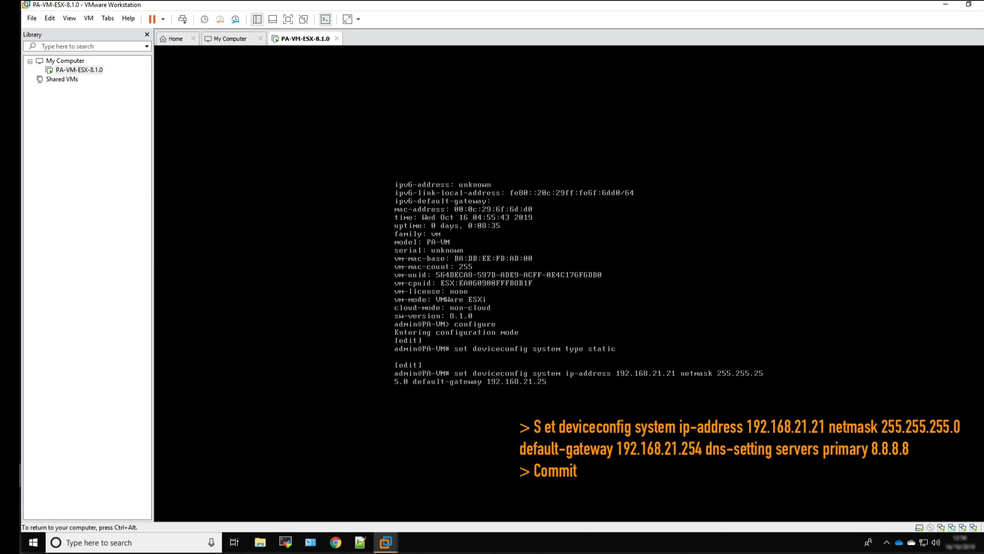
pyautogui.write('4 dns-setting servers primary 8.8.8.8')
# Complete the command with default-gateway 192.168.21.254 and dns-setting servers primary 8.8.8.8, and run it
pyautogui.press('Return')
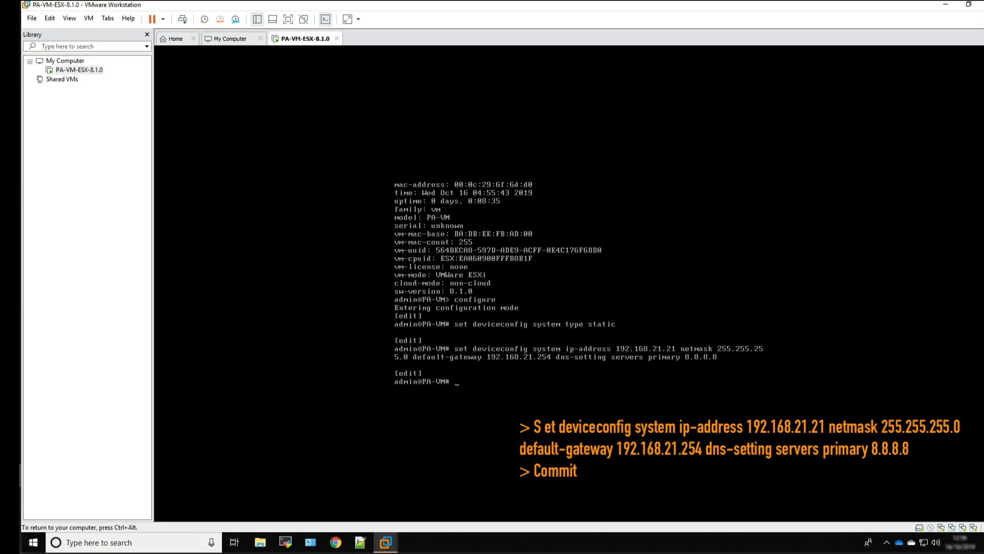
# Commit the firewall configuration and exit configuration mode
pyautogui.write('commit')
pyautogui.press('Return')
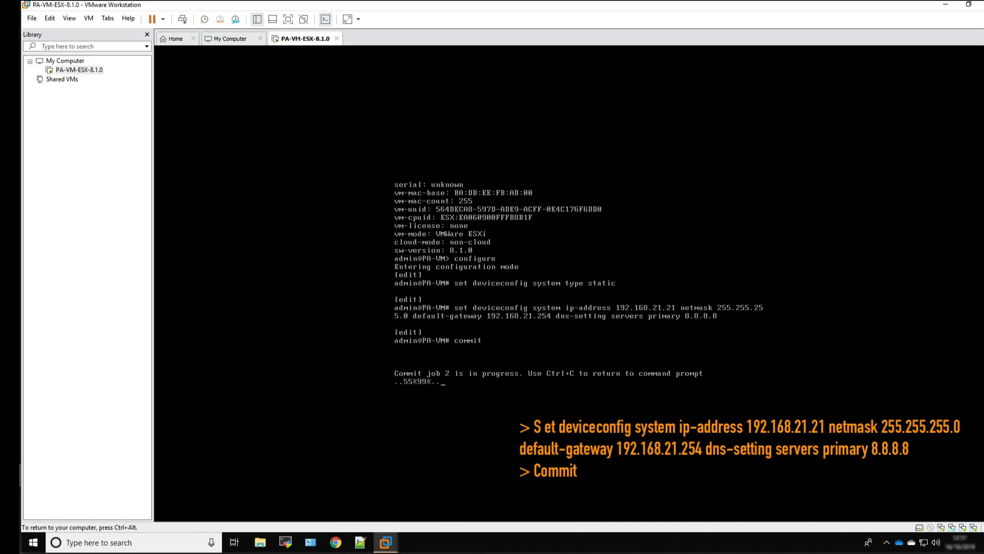
pyautogui.write('exit')
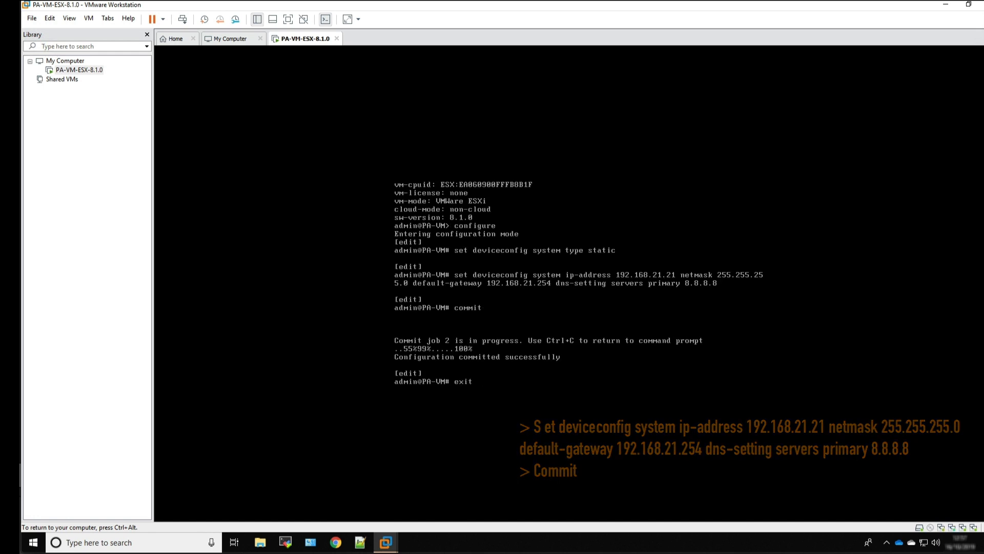
pyautogui.press('Return')
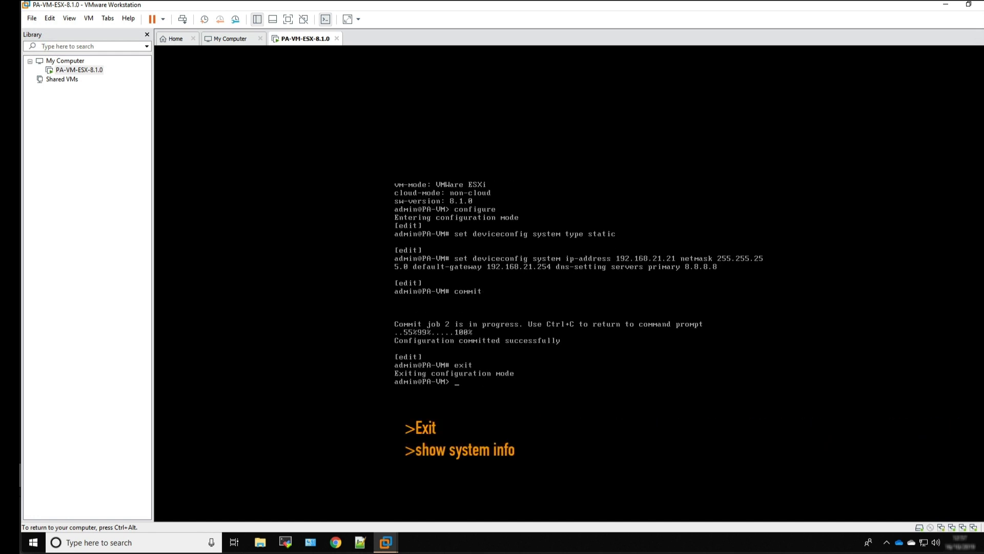
# Run show system info again to verify the management IP address and default gateway, paging through the whole output
pyautogui.write('show system info')
pyautogui.press('Return')
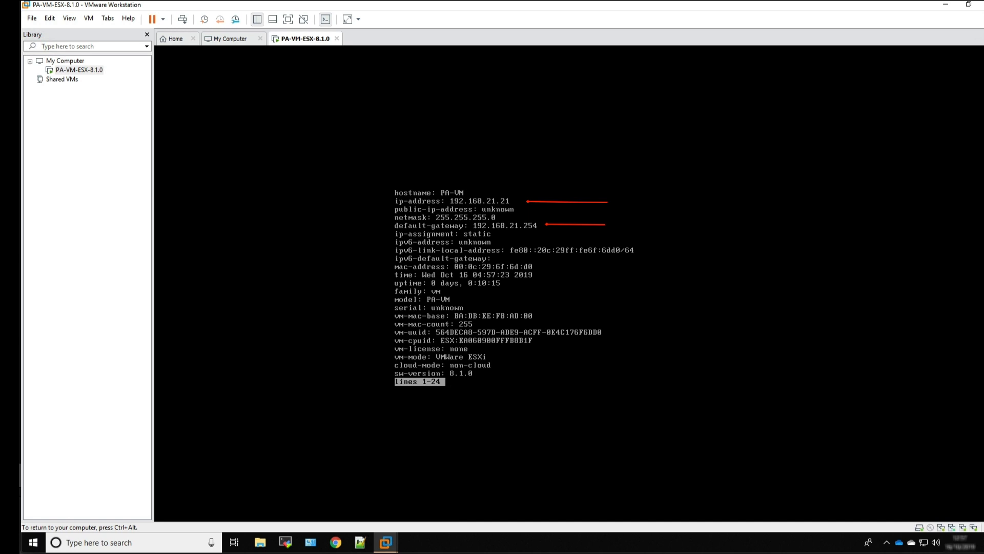
pyautogui.press('space')
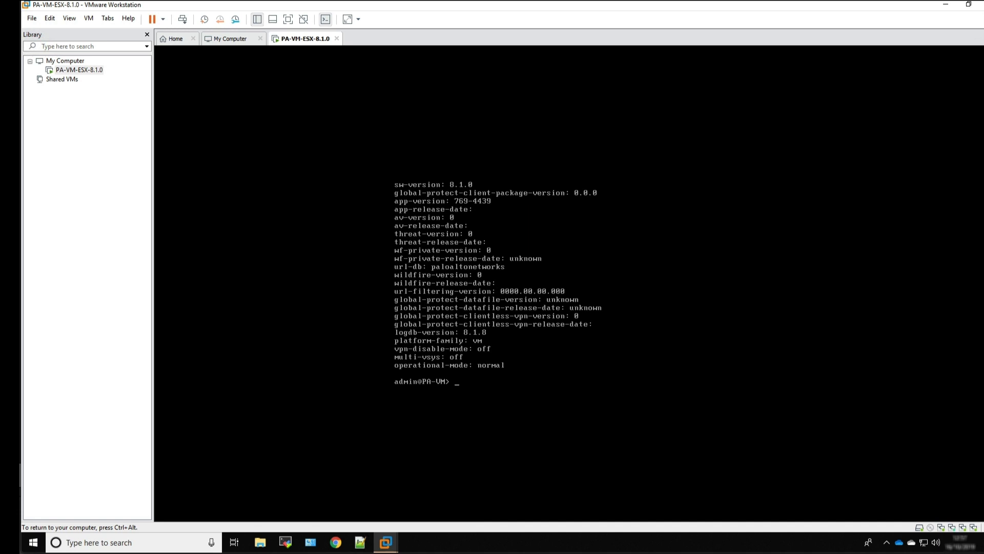
pyautogui.hotkey('ctrl', 'alt')
pyautogui.click(340, 546)
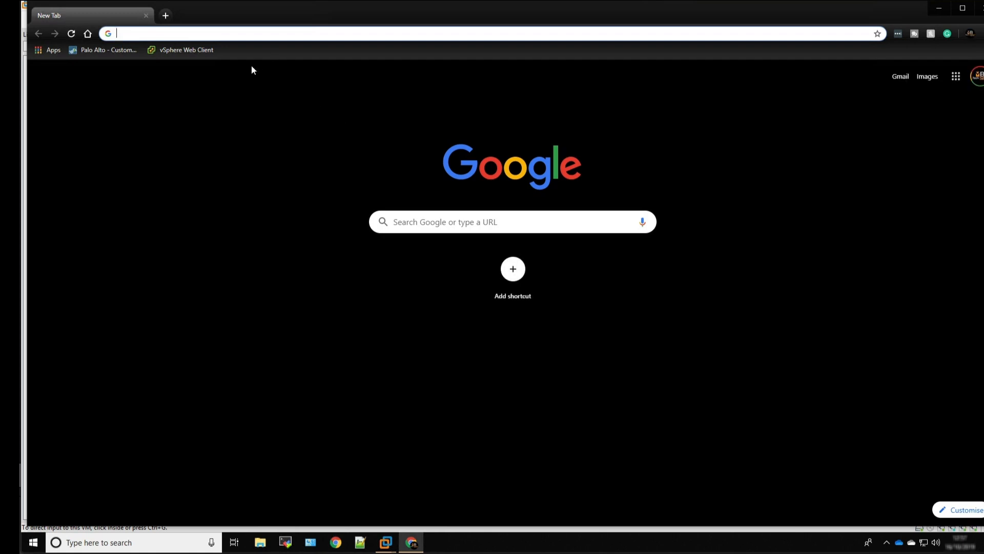
pyautogui.write('htt')
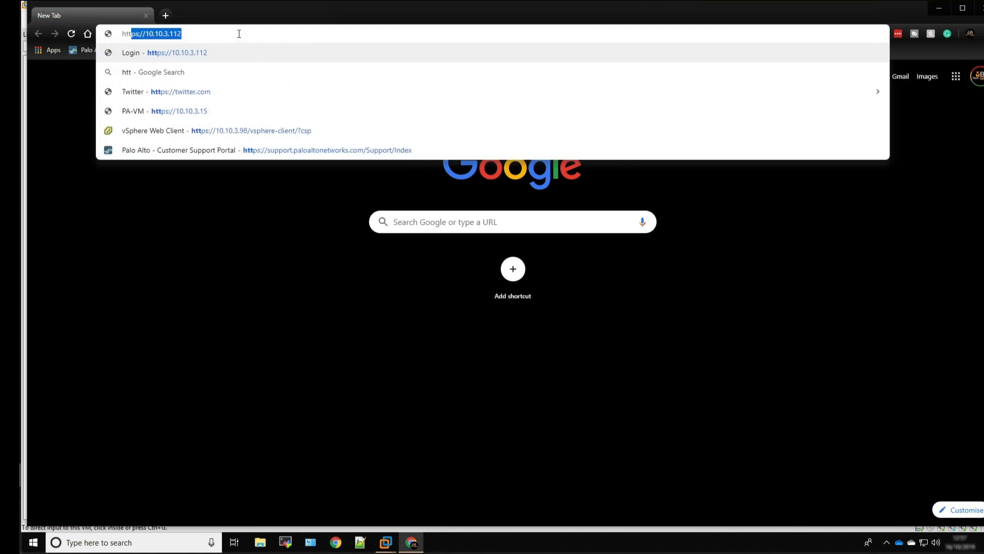
pyautogui.write('o')
pyautogui.press('BackSpace')
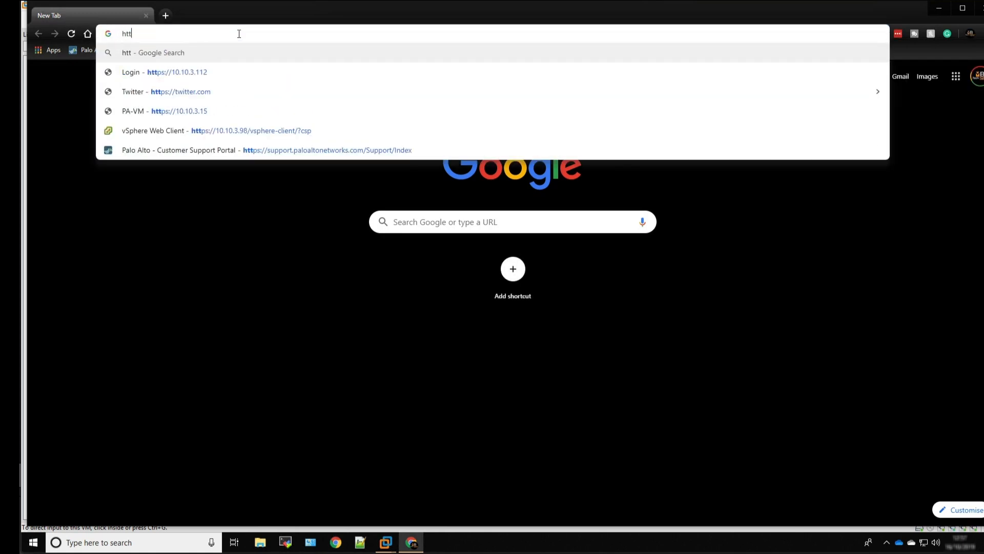
pyautogui.write('ps://')
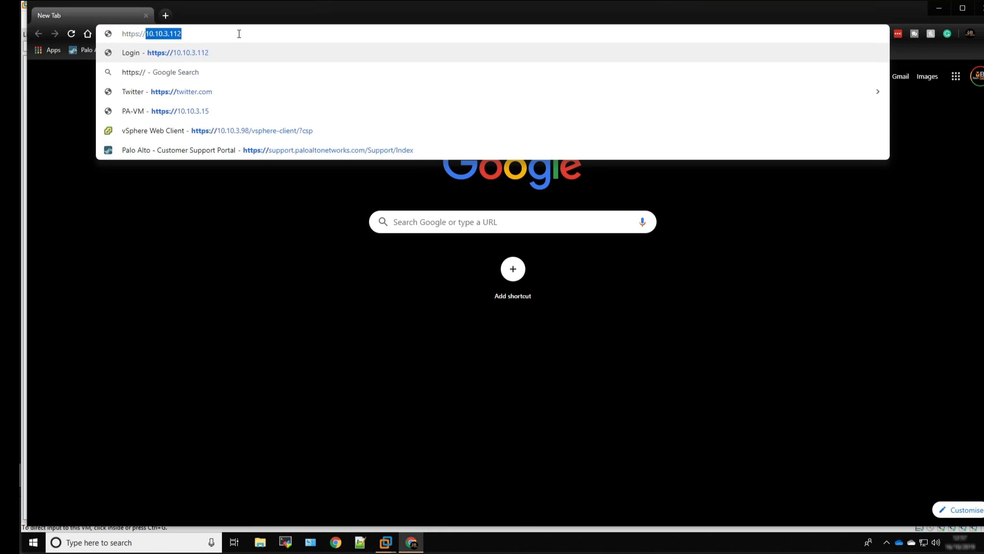
pyautogui.write('192.168')
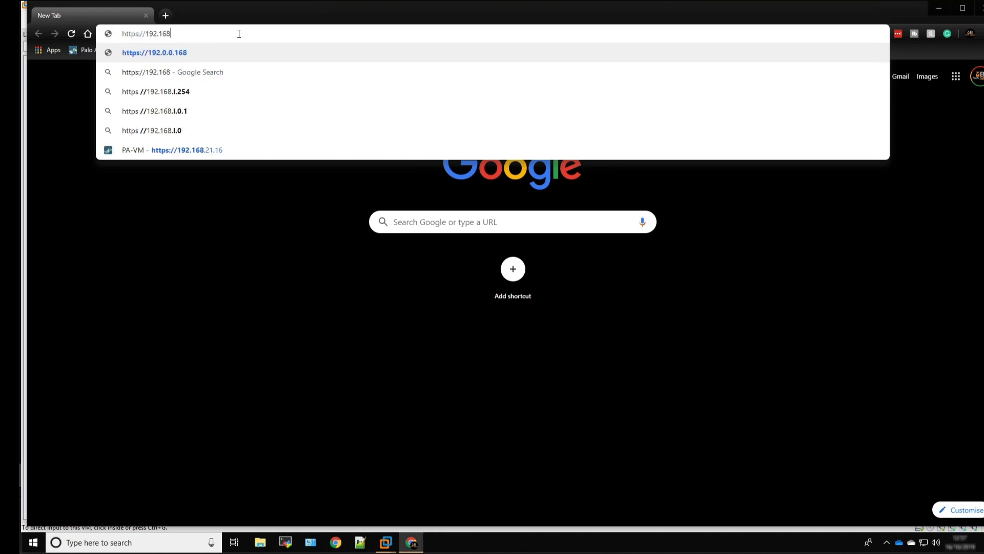
pyautogui.write('.21.21')
pyautogui.press('Return')
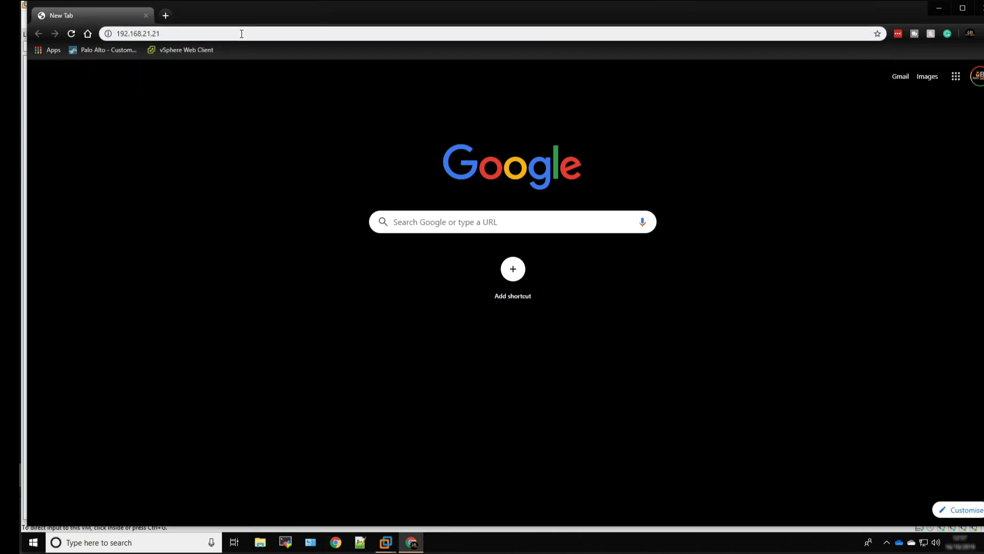
pyautogui.click(395, 335)
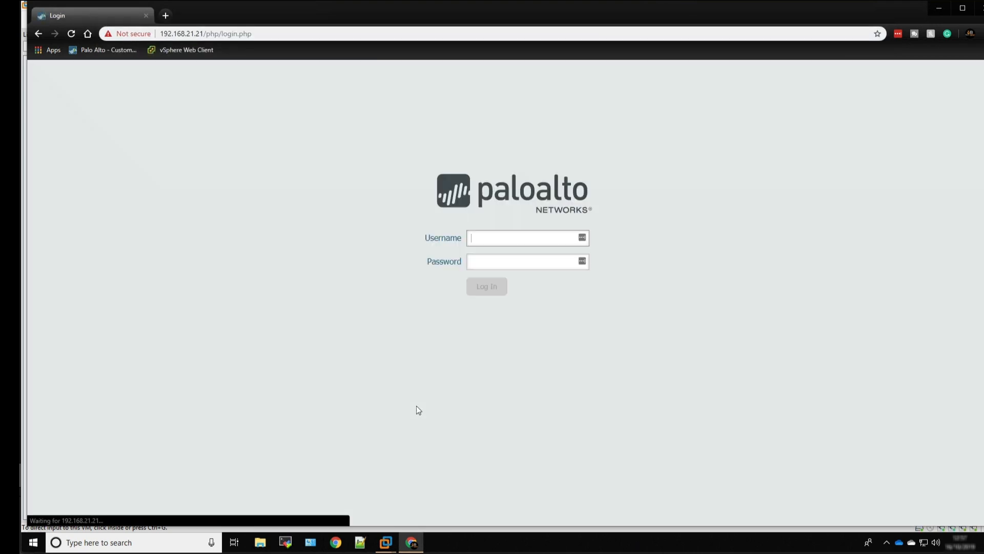
# Log in to the firewall's web interface with the administrator username and password, declining to save the credentials and closing the Welcome dialog
pyautogui.click(490, 238)
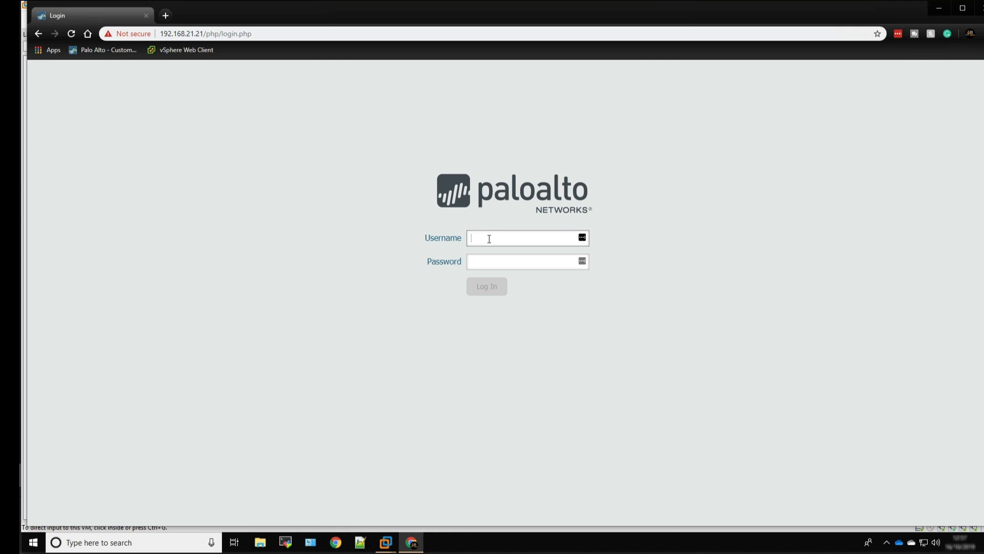
pyautogui.write('admin')
pyautogui.press('Tab')
pyautogui.write('a')
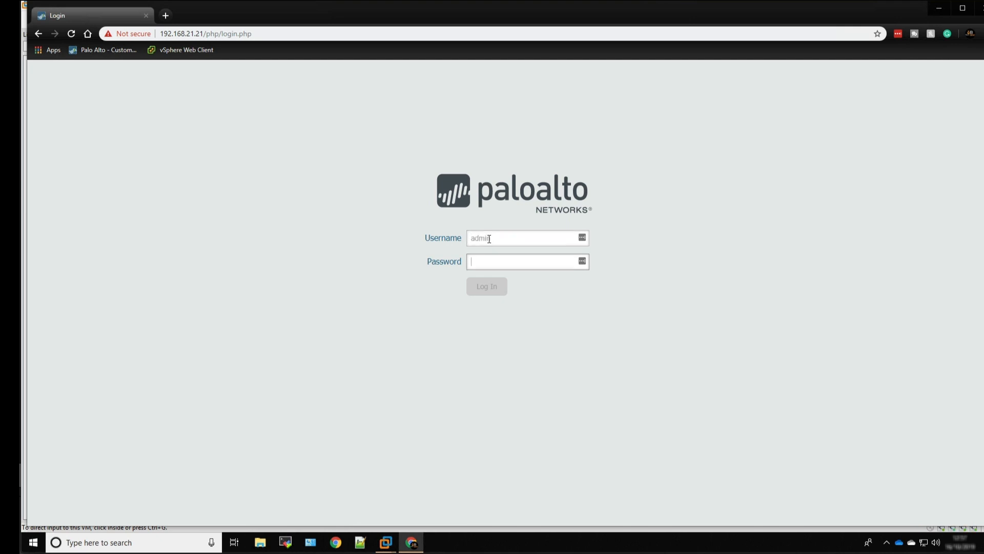
pyautogui.write('dmin')
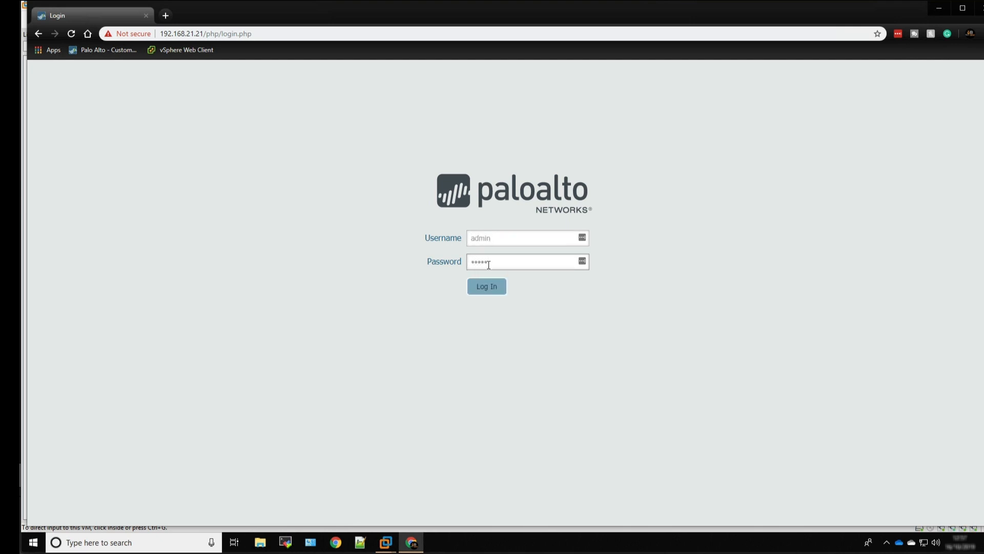
pyautogui.click(486, 288)
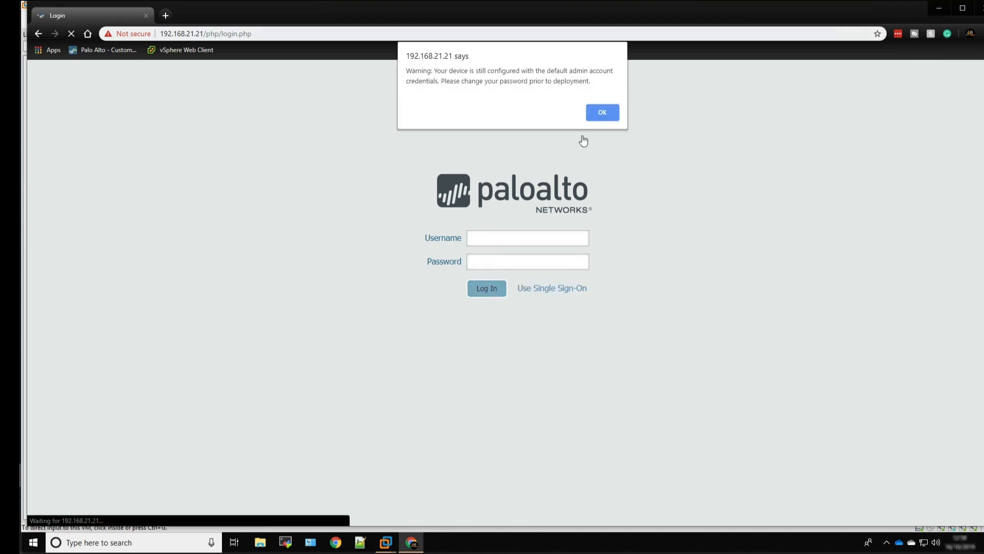
pyautogui.click(591, 114)
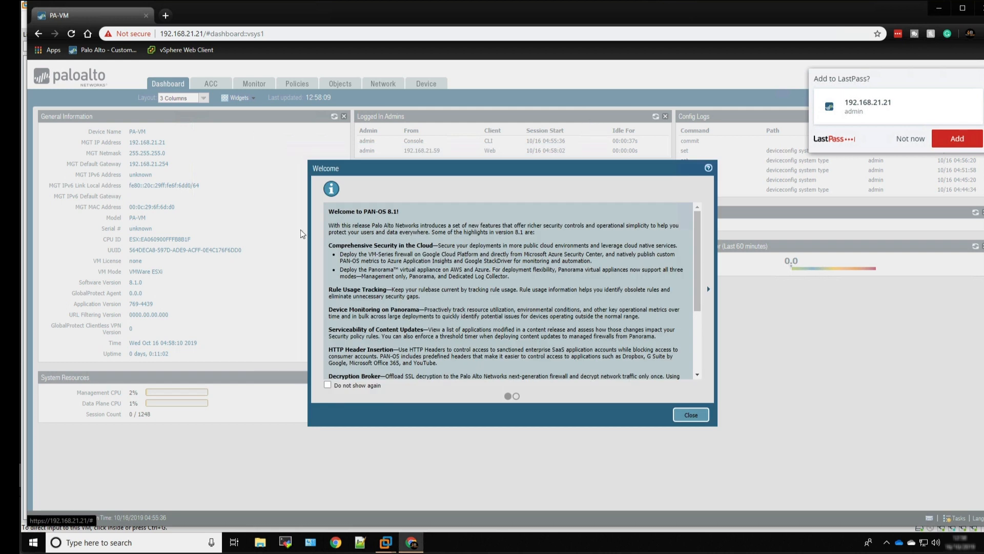
pyautogui.click(899, 139)
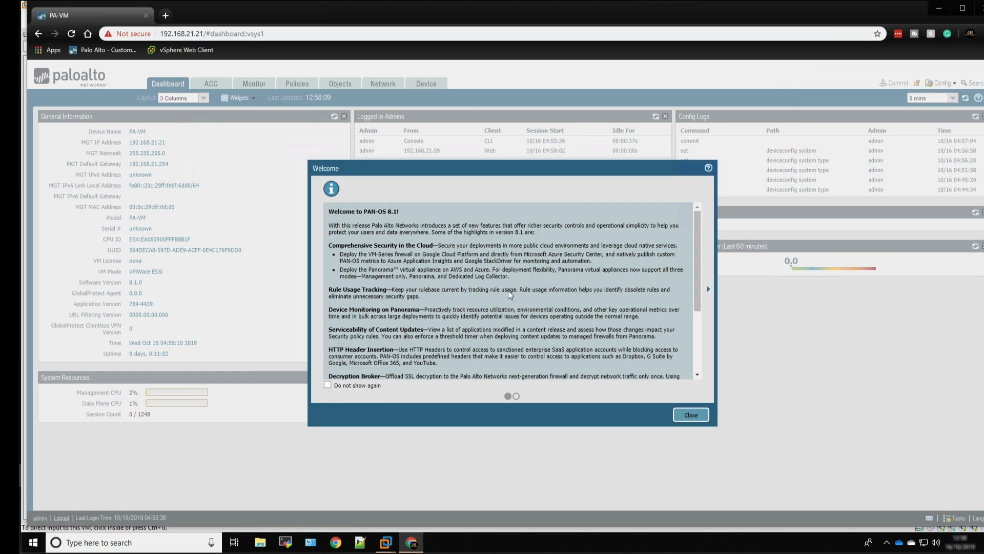
pyautogui.click(691, 417)
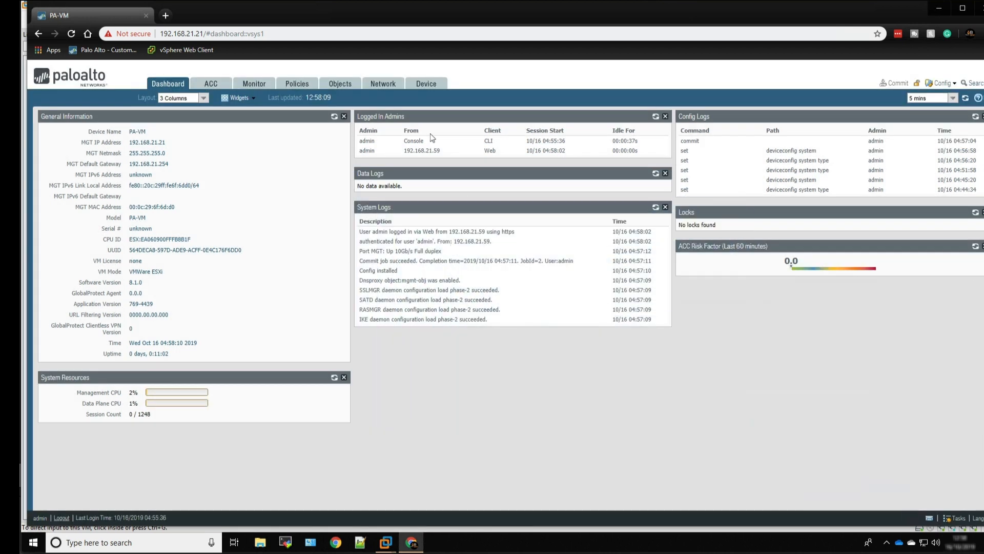
# Review the firewall's Ethernet interfaces in the Network section and log out of the web interface
pyautogui.click(385, 87)
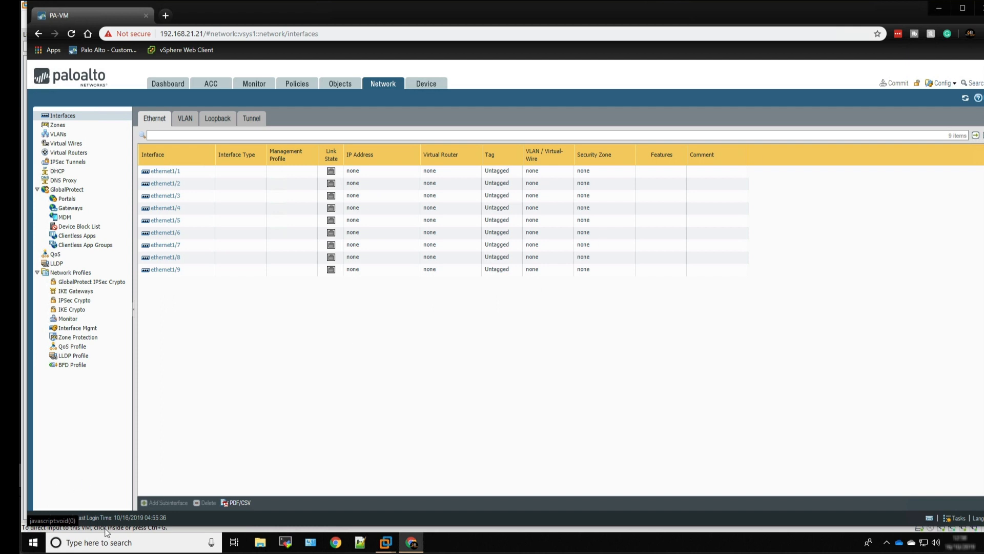
pyautogui.click(67, 519)
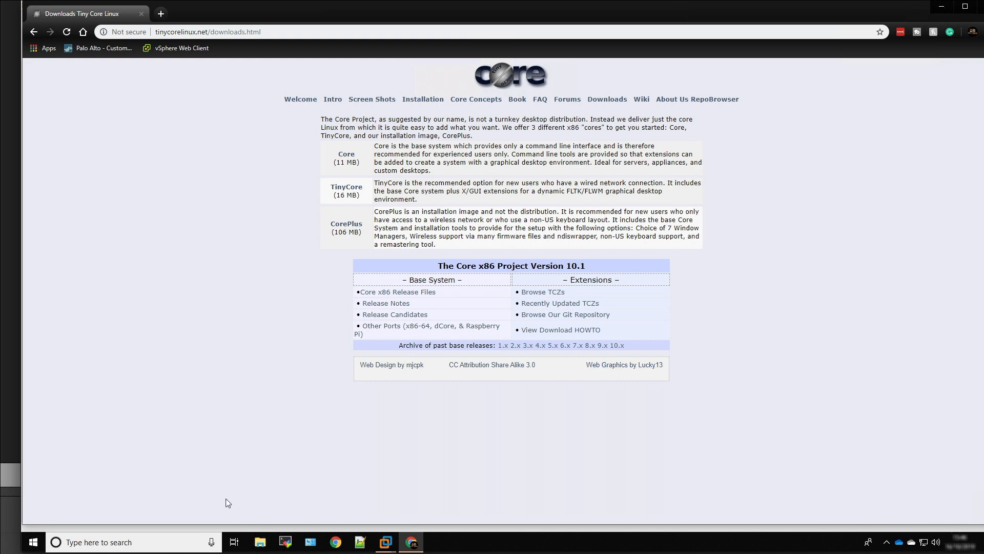
# Switch from the Tiny Core Linux downloads page back to VMware Workstation
pyautogui.click(385, 542)
pyautogui.click(322, 492)
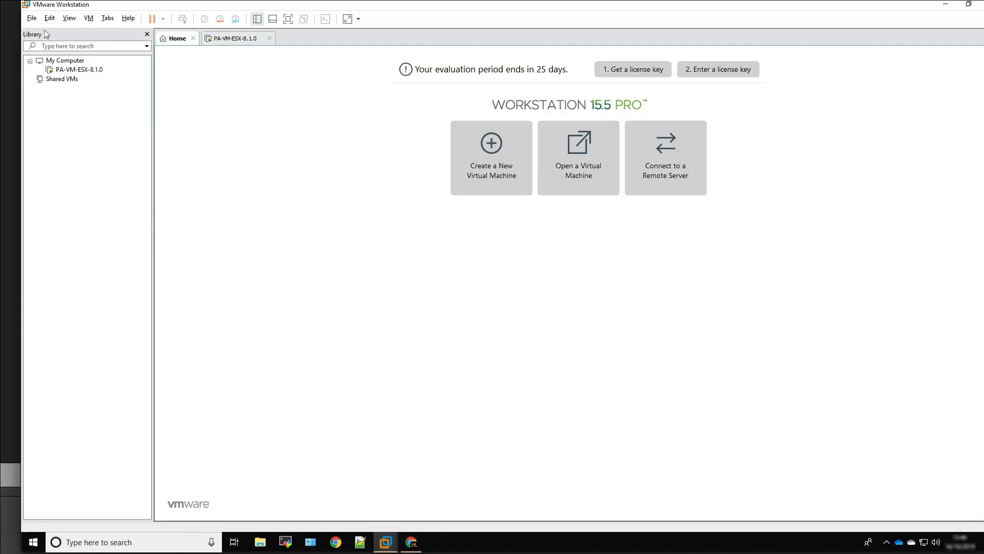
# Start a custom virtual machine with Workstation 15.x compatibility, deferred OS installation and Linux "Other Linux 5.x or later kernel" as guest
pyautogui.click(32, 20)
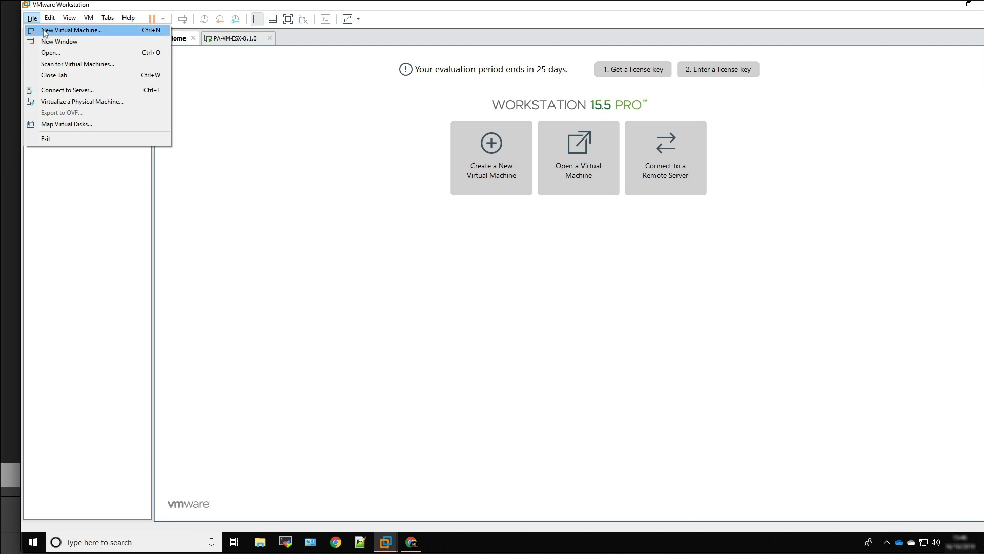
pyautogui.click(44, 33)
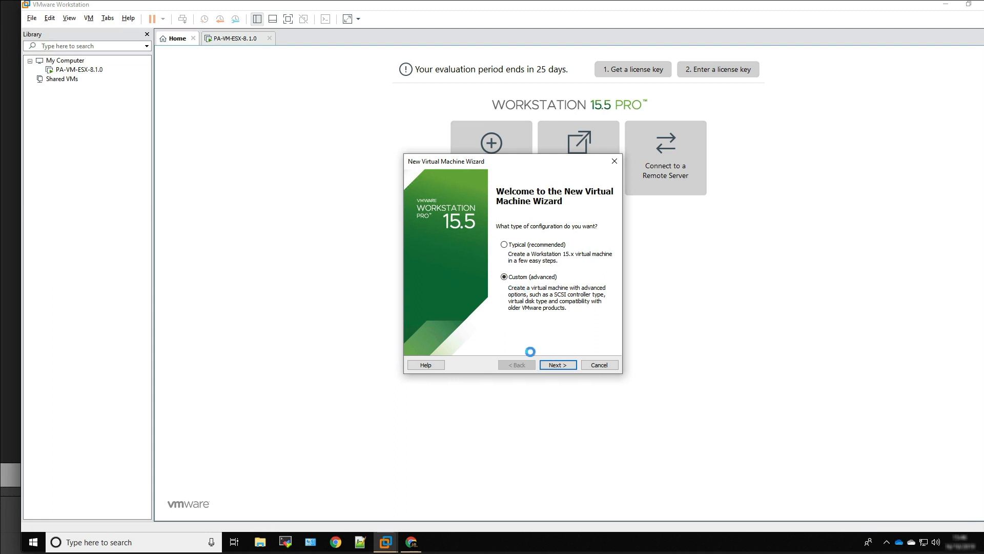
pyautogui.click(551, 365)
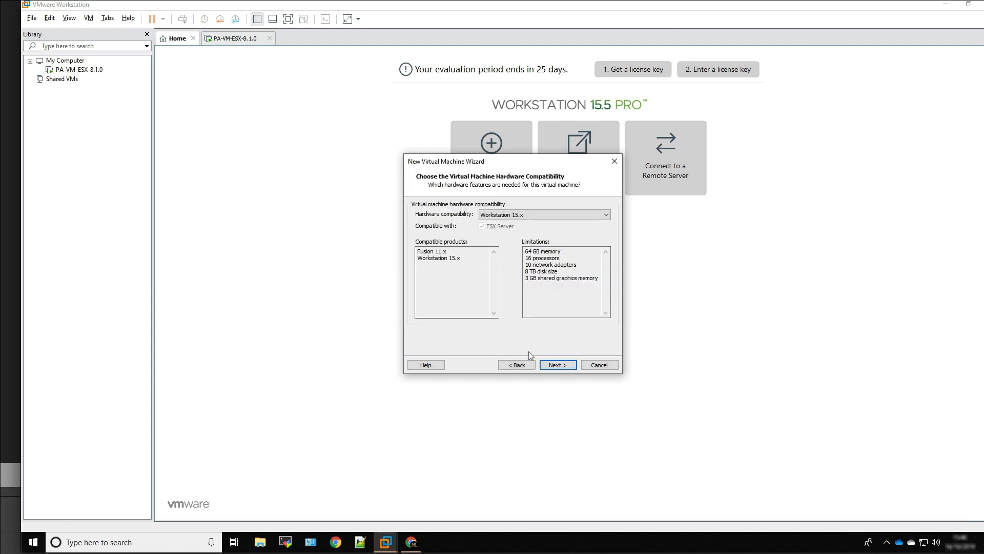
pyautogui.click(550, 364)
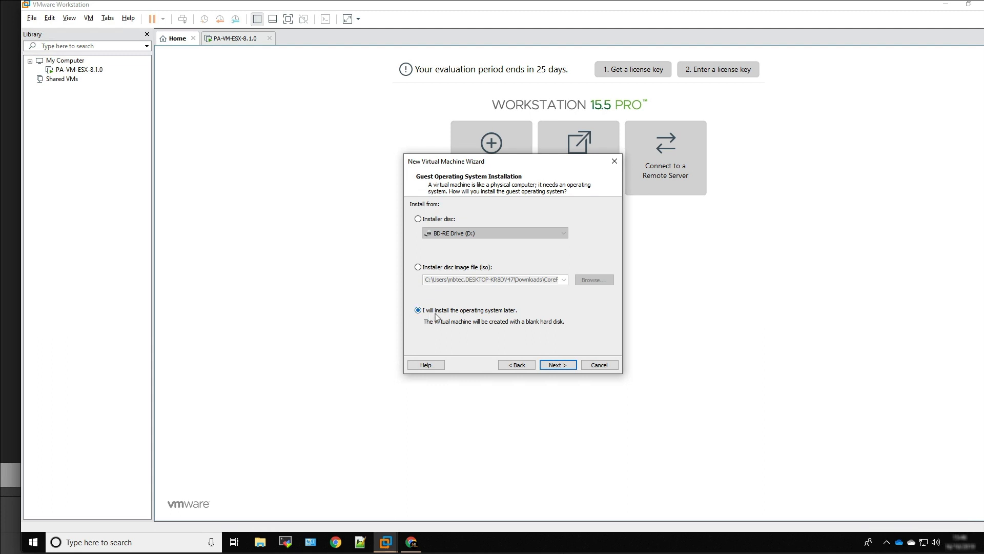
pyautogui.click(558, 364)
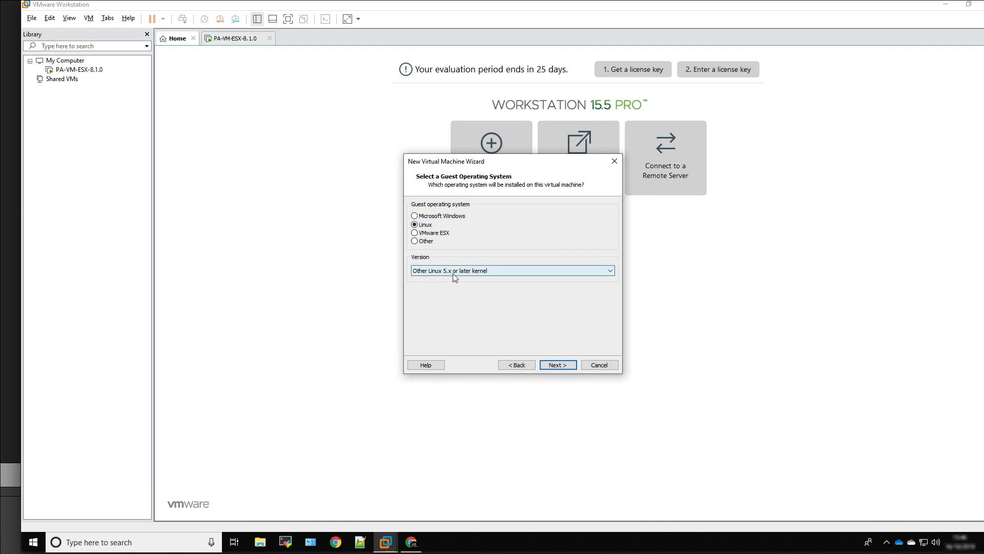
pyautogui.click(560, 366)
# Name the new virtual machine Tiny Core Linux and keep the default location
pyautogui.press('BackSpace')
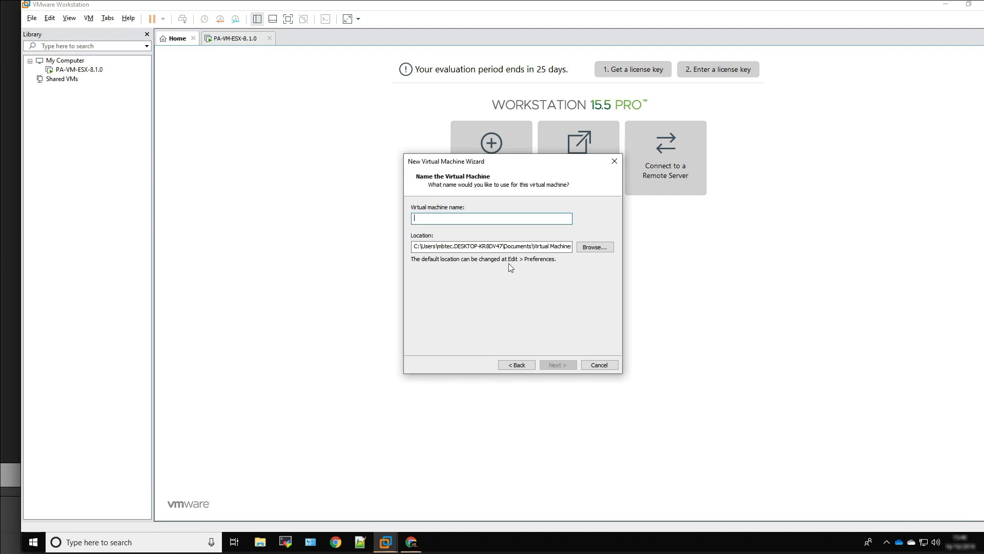
pyautogui.write('Tiny Core Lin')
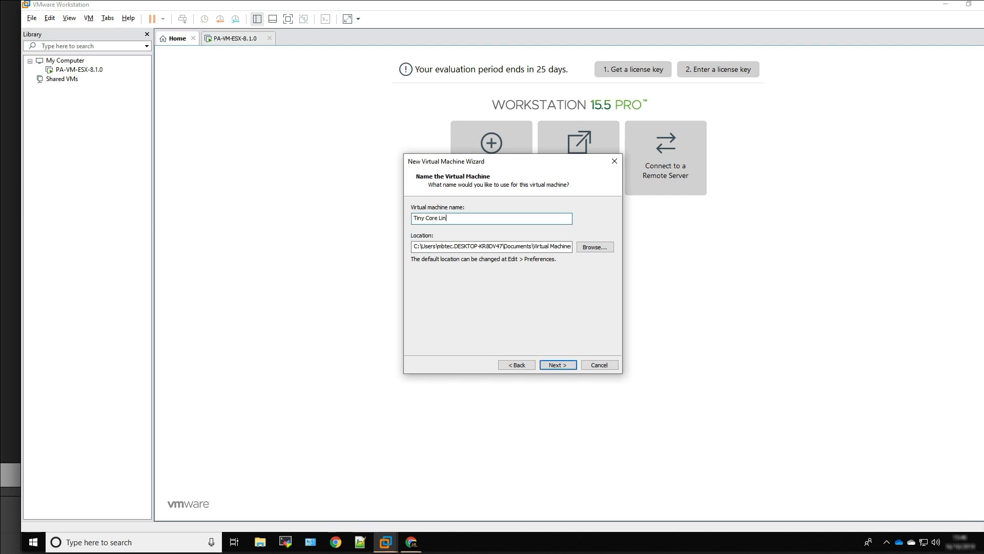
pyautogui.write('ux')
pyautogui.click(567, 365)
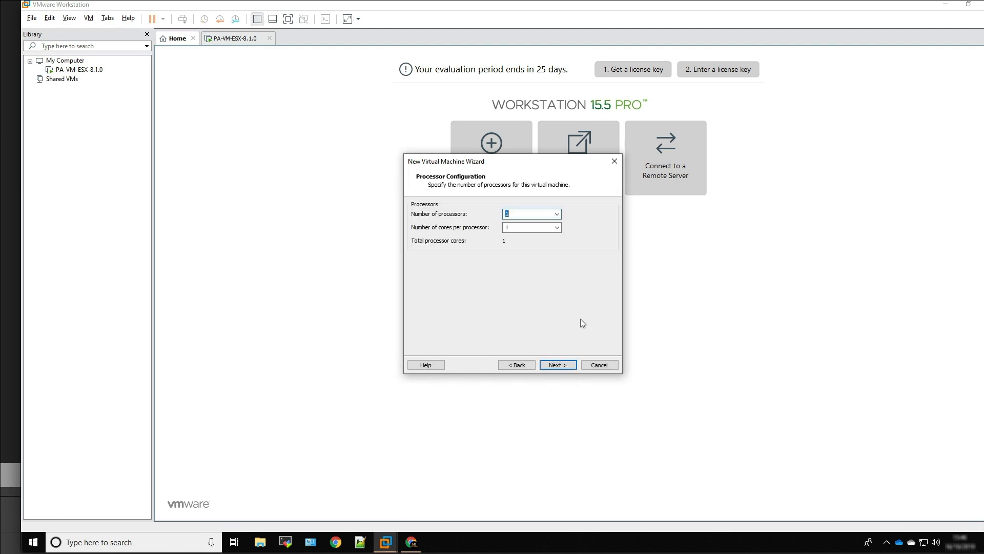
# Accept one processor with one core and set the virtual machine's memory to 1024 MB
pyautogui.click(557, 366)
pyautogui.moveTo(441, 283); pyautogui.dragTo(439, 268)
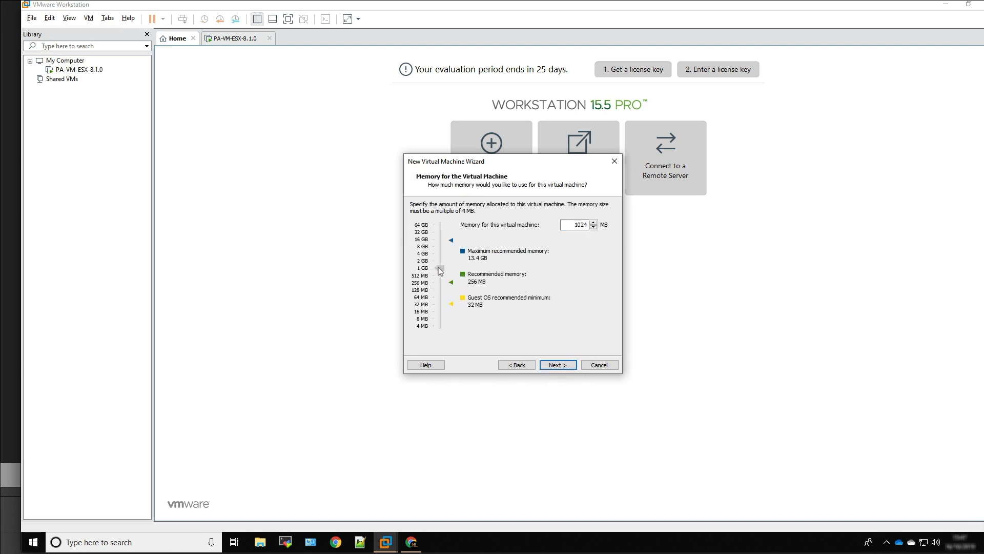
pyautogui.click(566, 365)
# Choose bridged networking and the recommended LSI Logic SCSI controller for the virtual machine
pyautogui.click(425, 219)
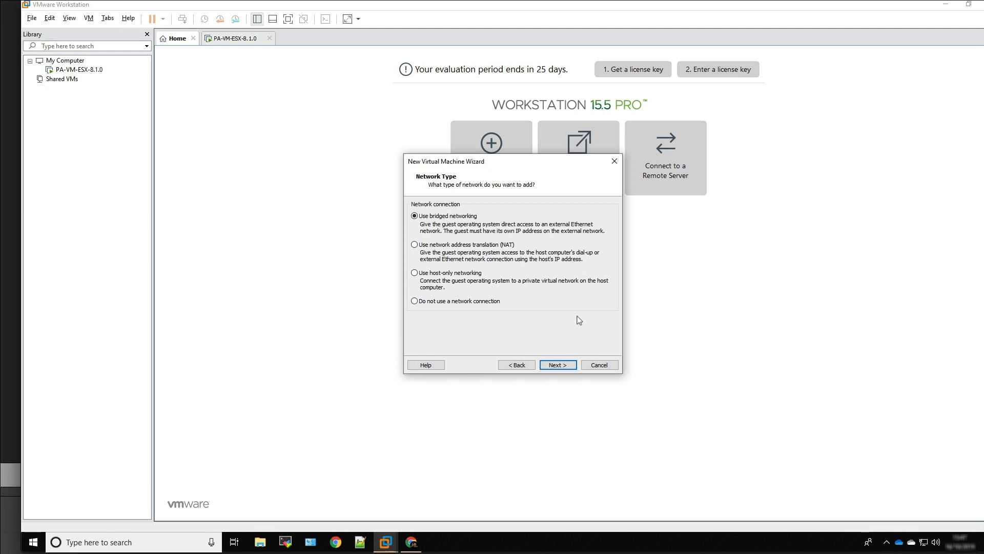
pyautogui.click(562, 369)
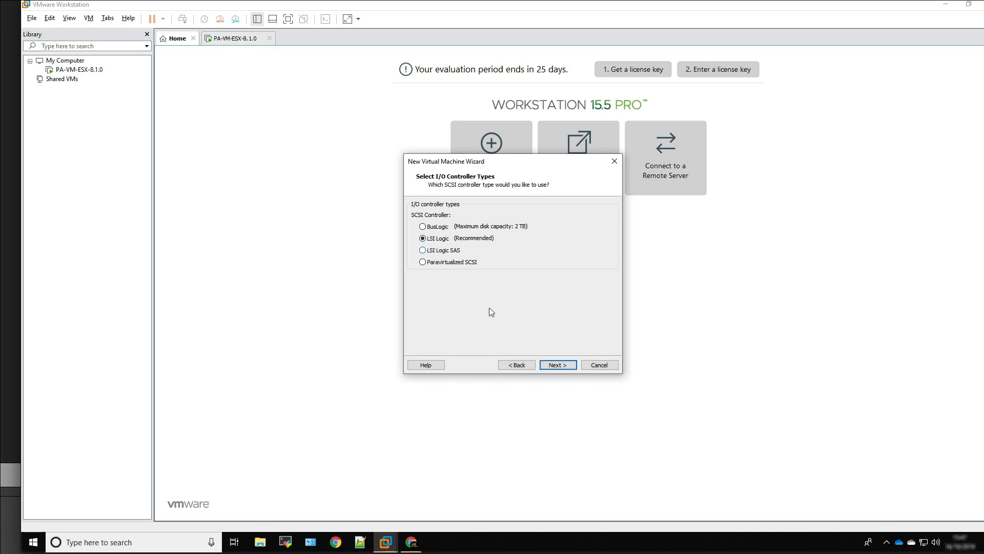
pyautogui.click(564, 367)
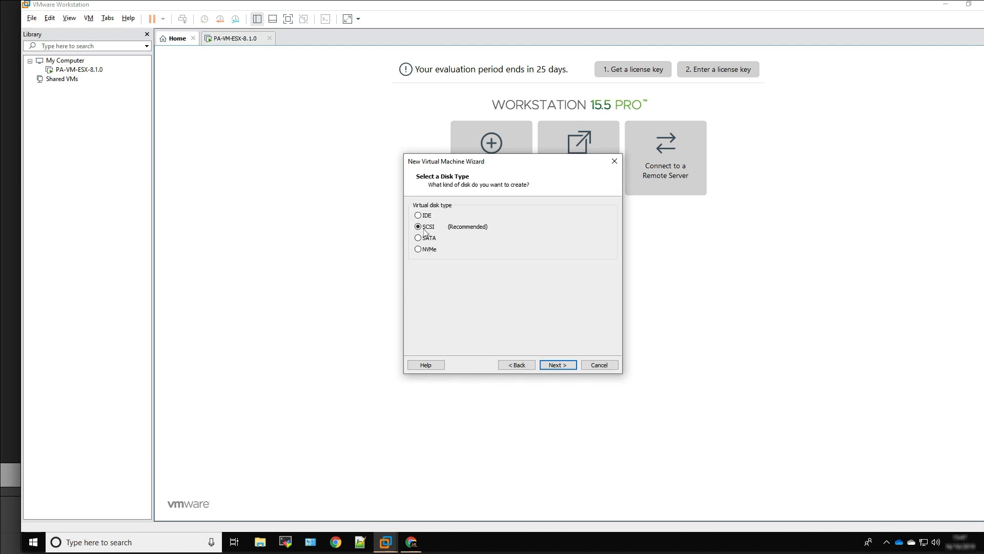
# Create a new 16 GB SATA virtual disk stored as a single file named Tiny Core Linux.vmdk
pyautogui.click(420, 238)
pyautogui.click(562, 364)
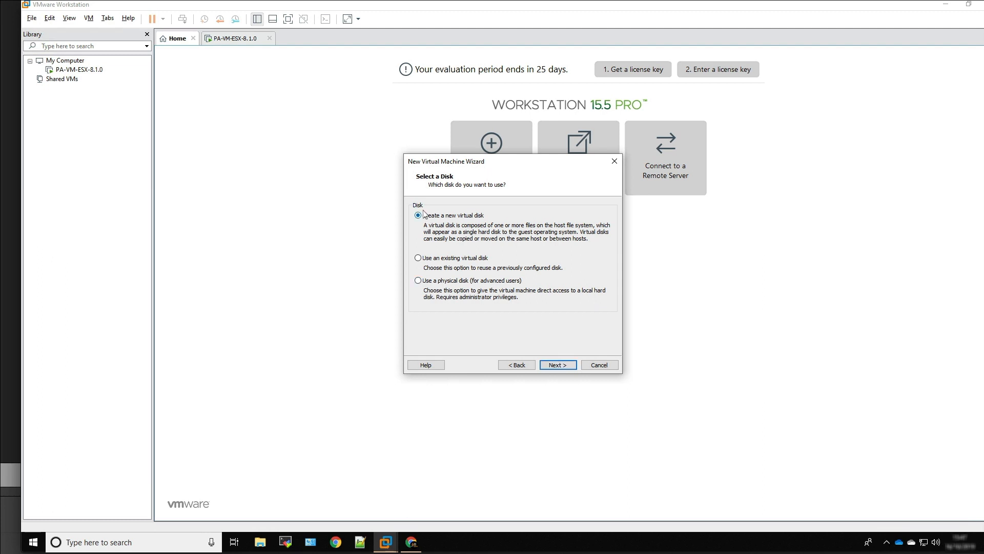
pyautogui.click(558, 366)
pyautogui.click(495, 206)
pyautogui.press('BackSpace')
pyautogui.write('16')
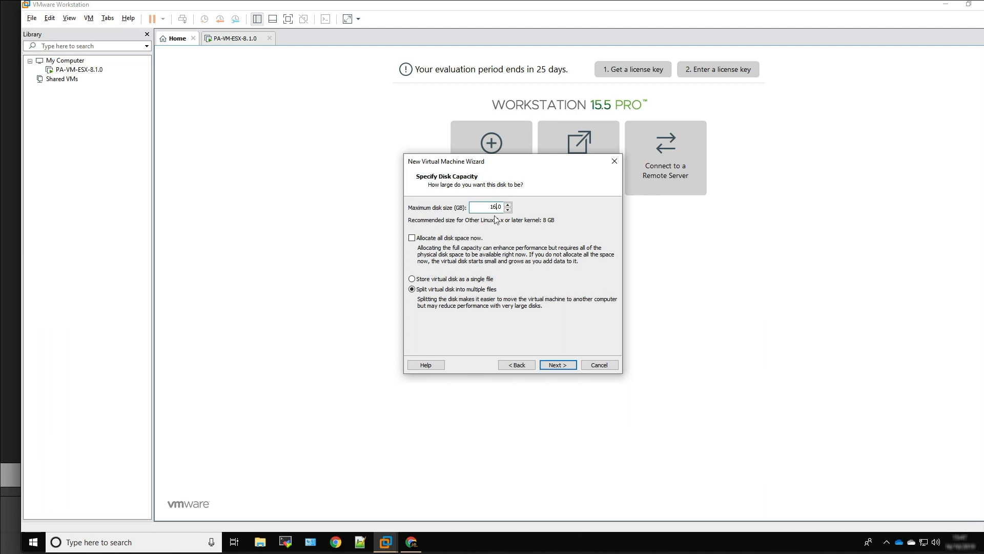
pyautogui.click(413, 279)
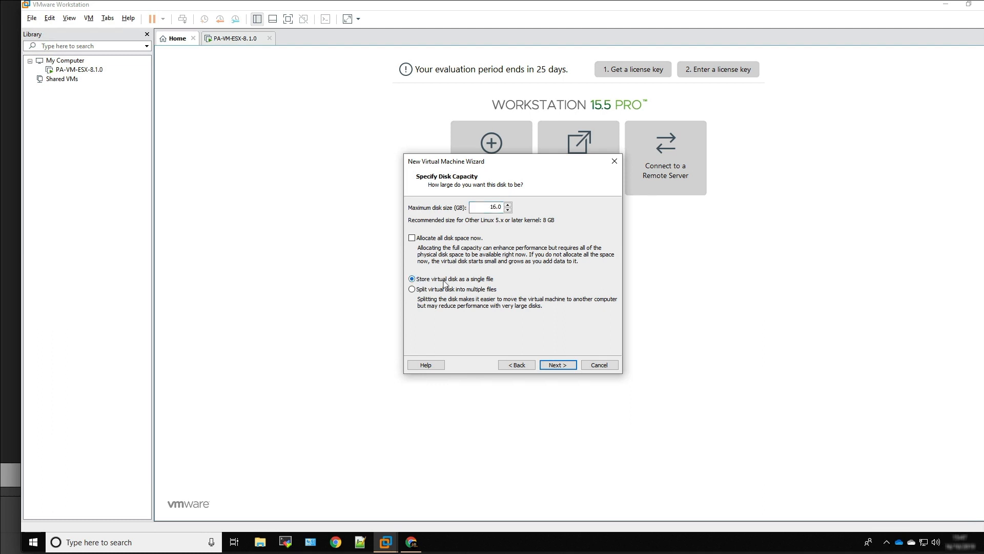
pyautogui.click(568, 366)
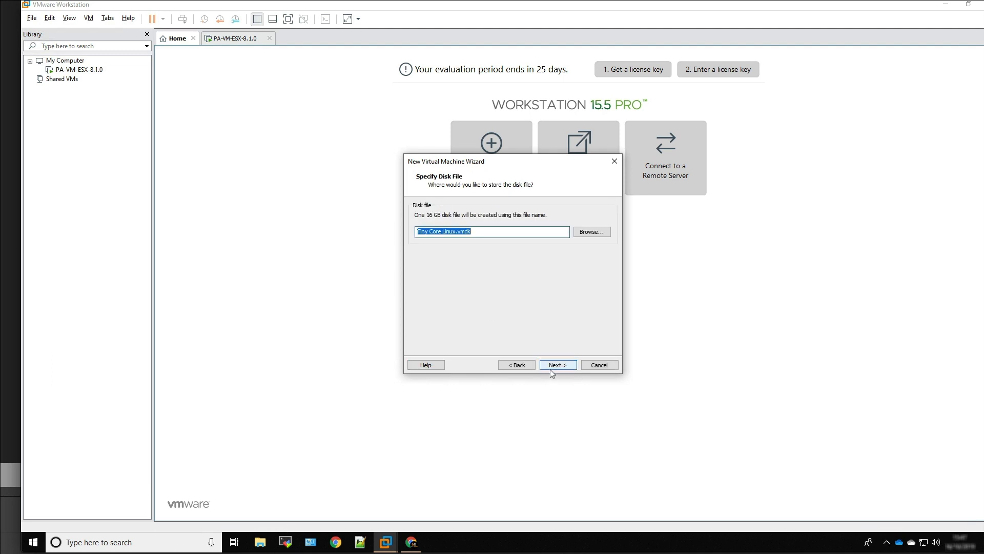
pyautogui.click(555, 367)
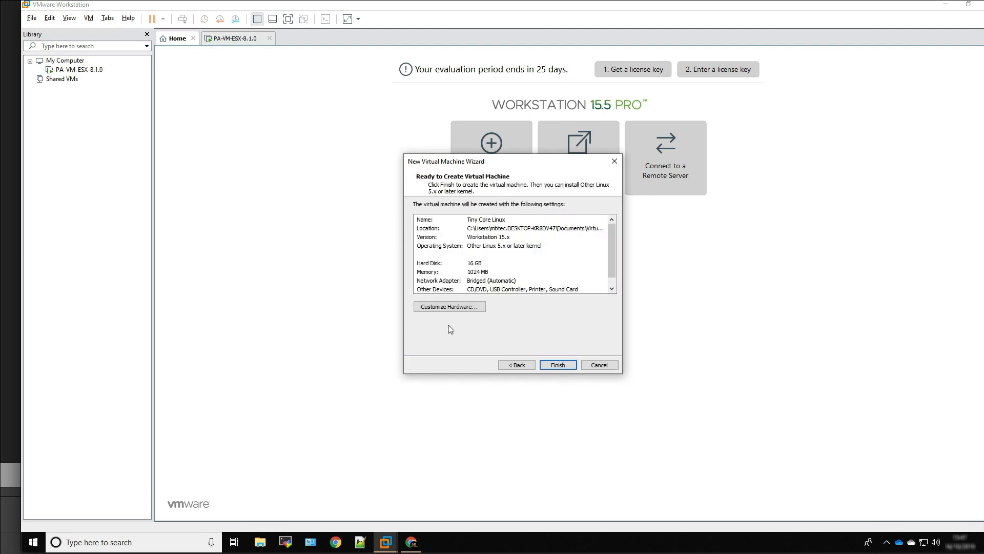
# Customize the virtual machine's hardware by removing the USB controller, sound card and printer
pyautogui.click(445, 307)
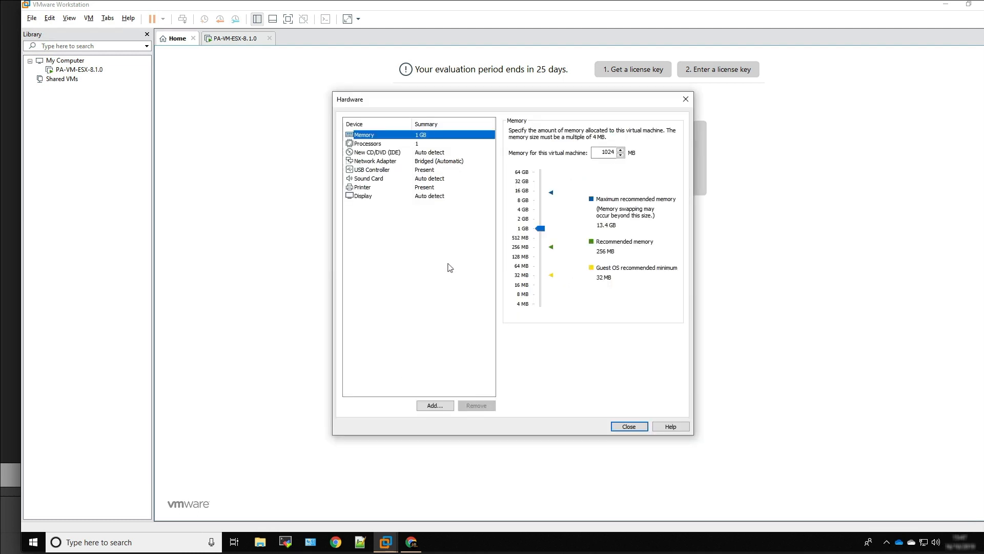
pyautogui.click(373, 171)
pyautogui.click(476, 405)
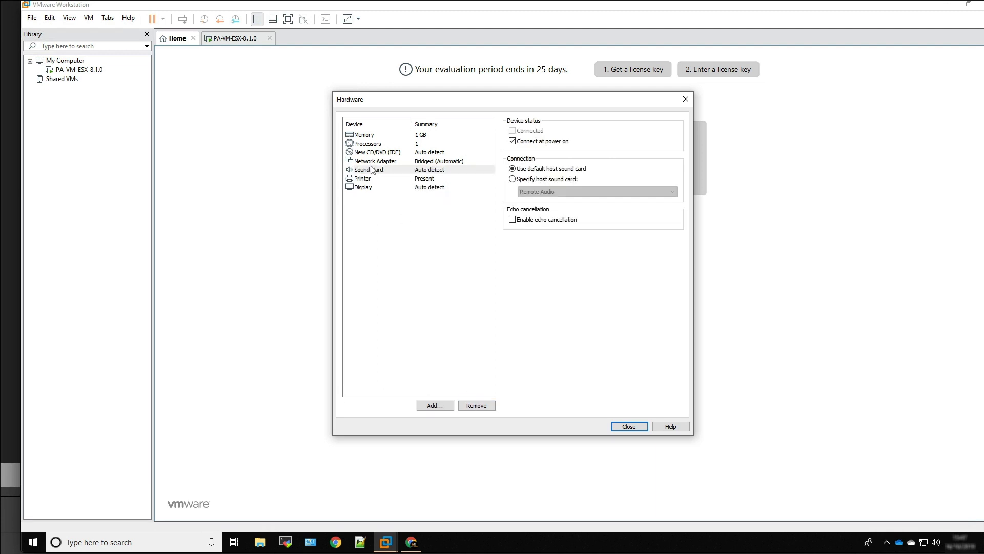
pyautogui.click(373, 171)
pyautogui.click(476, 405)
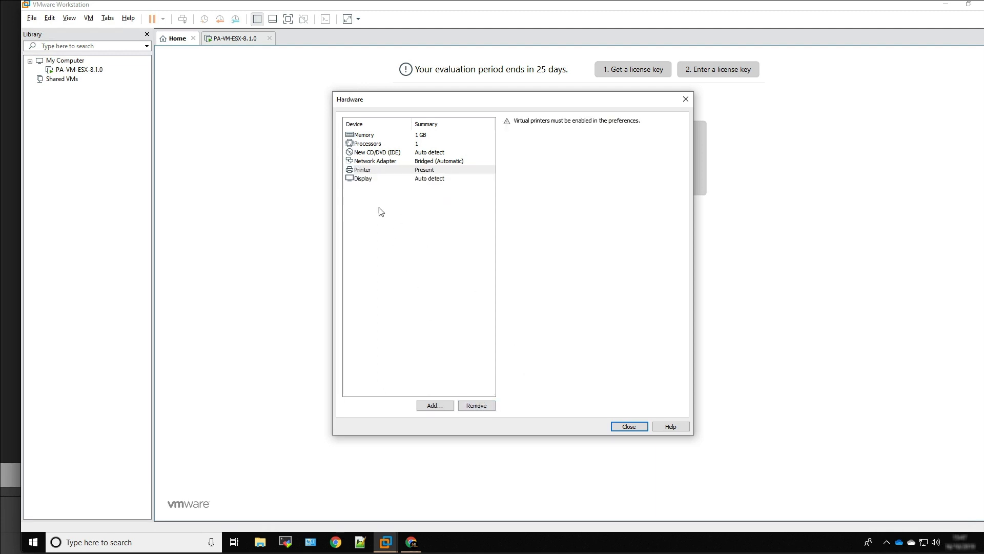
pyautogui.click(364, 170)
pyautogui.click(476, 405)
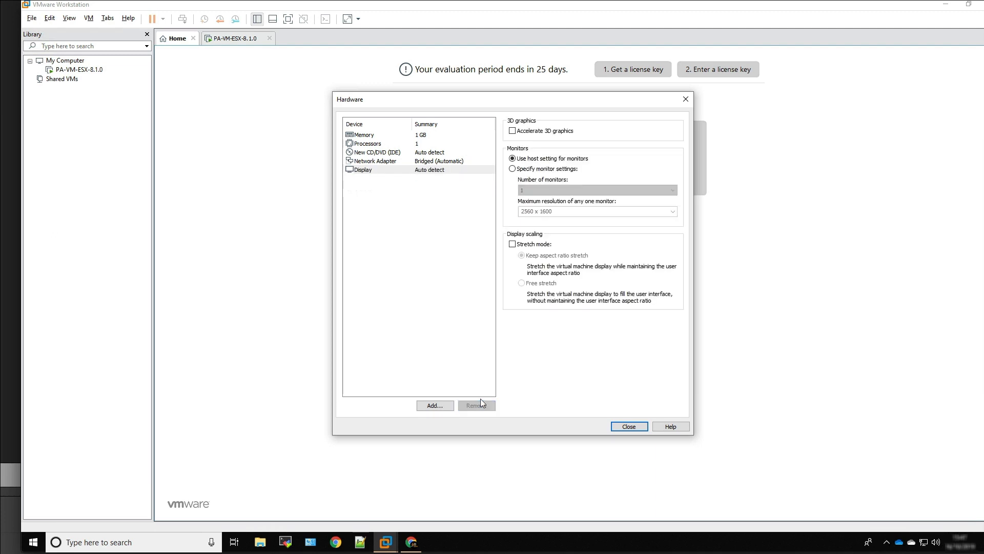
# Attach CorePlus-current.iso from Downloads to the CD/DVD drive as an ISO image and close the hardware settings
pyautogui.click(367, 154)
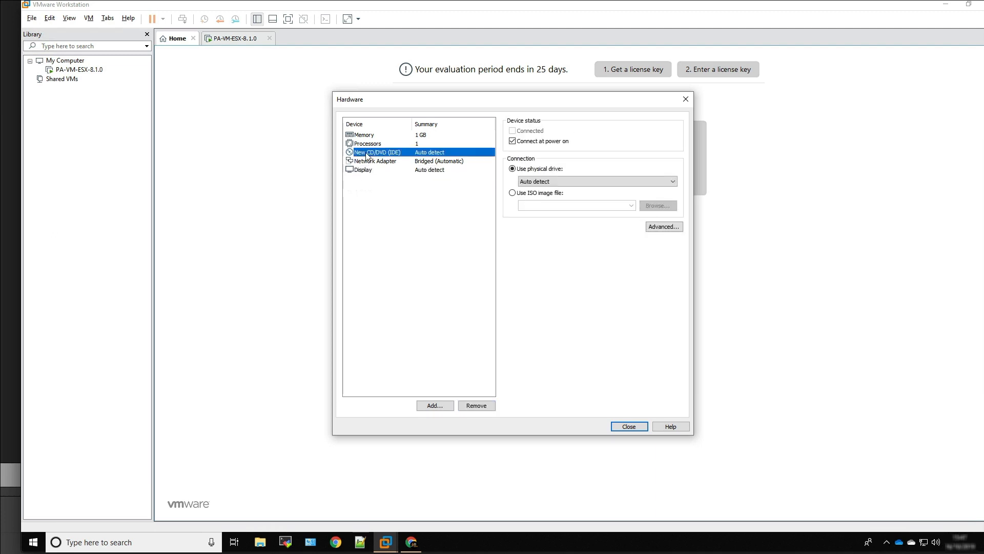
pyautogui.click(512, 193)
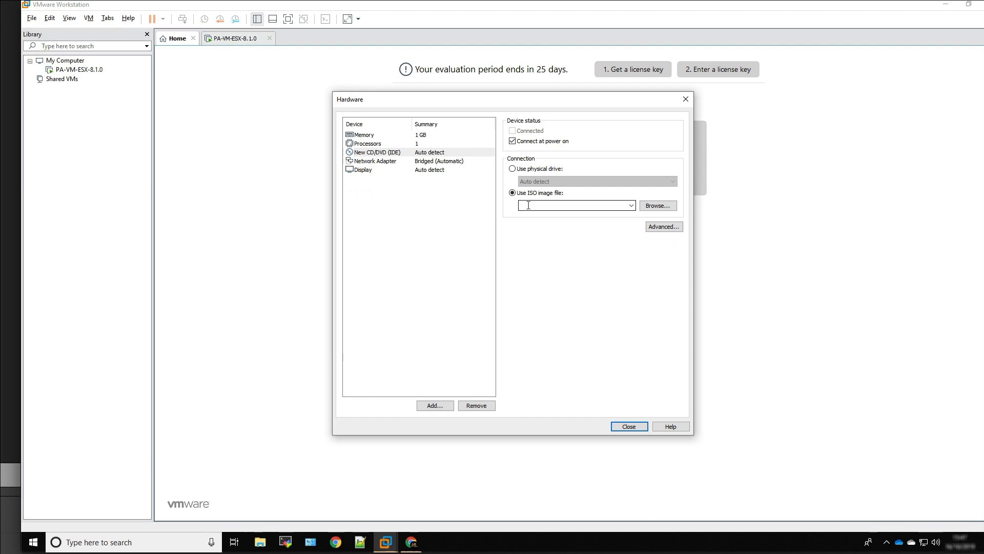
pyautogui.click(666, 208)
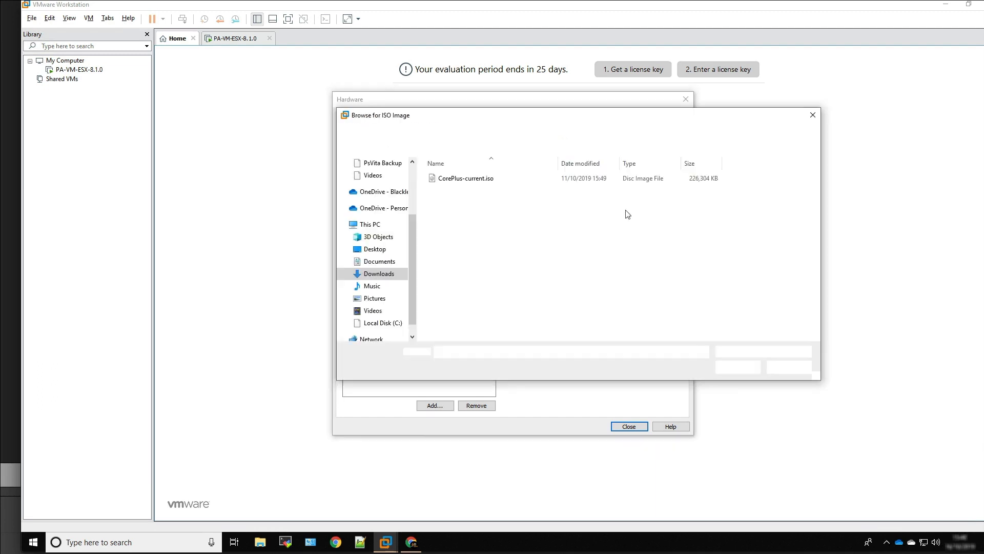
pyautogui.click(466, 179)
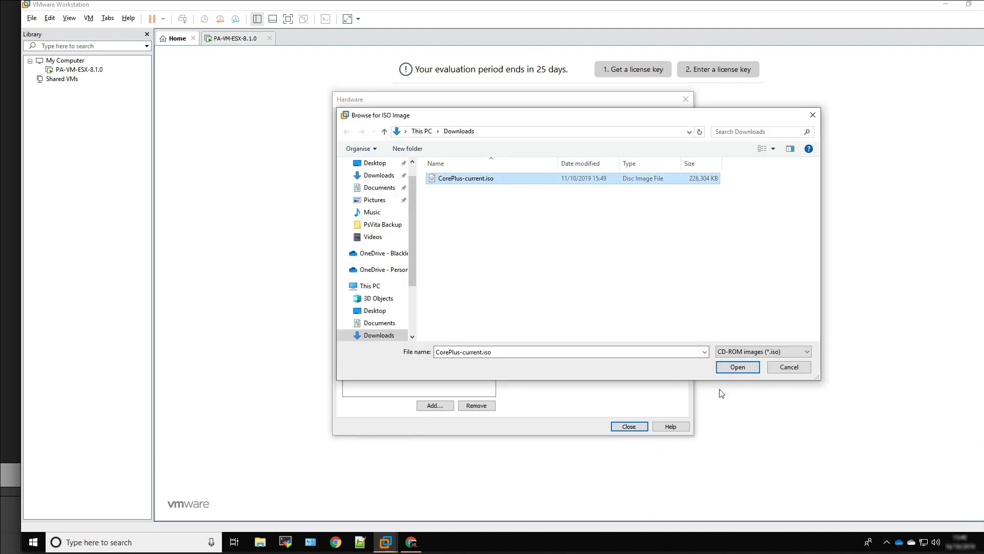
pyautogui.click(738, 367)
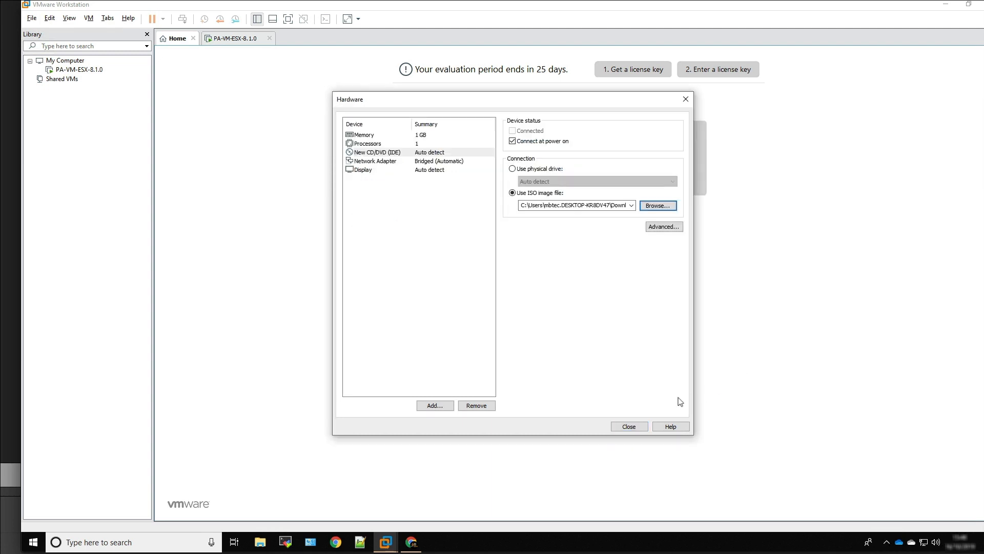
pyautogui.click(630, 427)
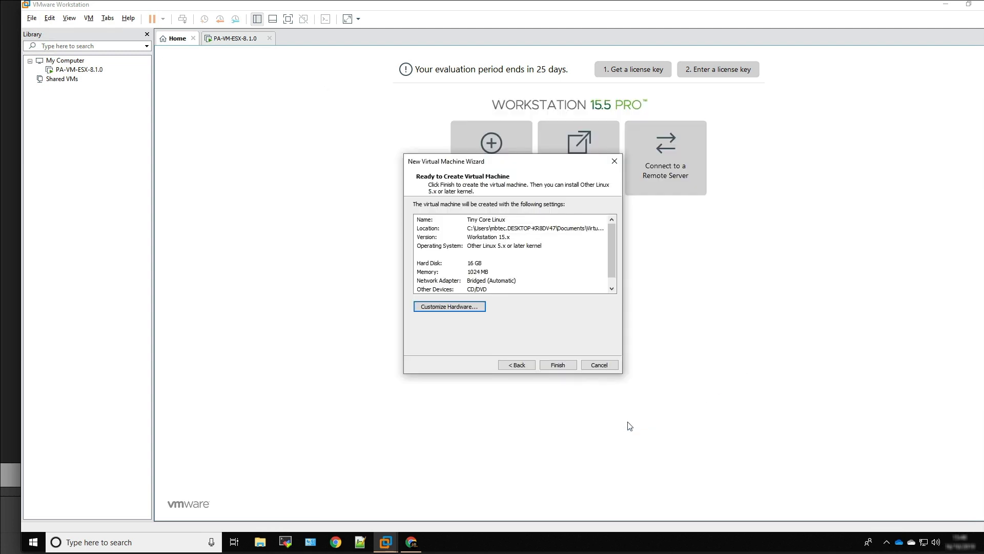
# Finish creating the Tiny Core virtual machine, power it on and boot it to the Core desktop
pyautogui.click(558, 366)
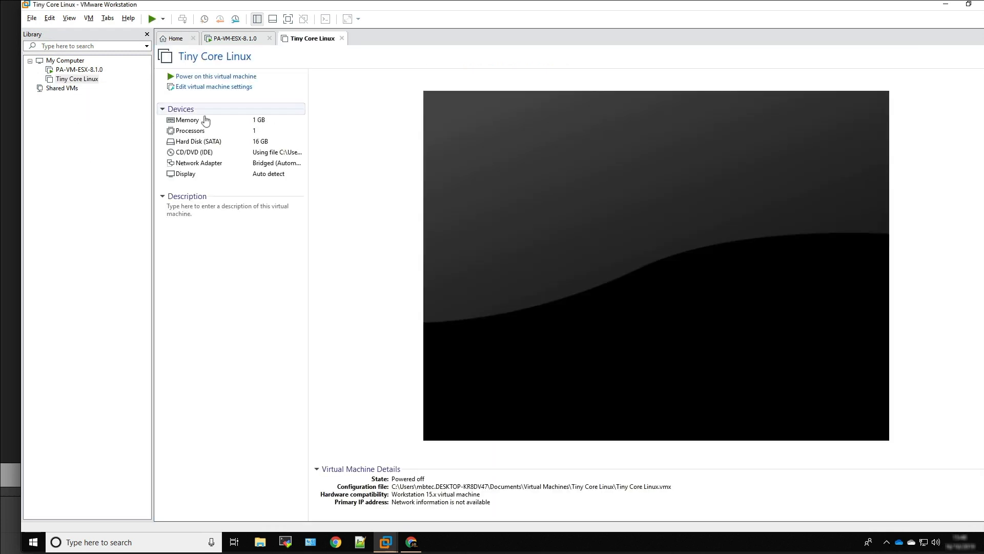
pyautogui.click(207, 77)
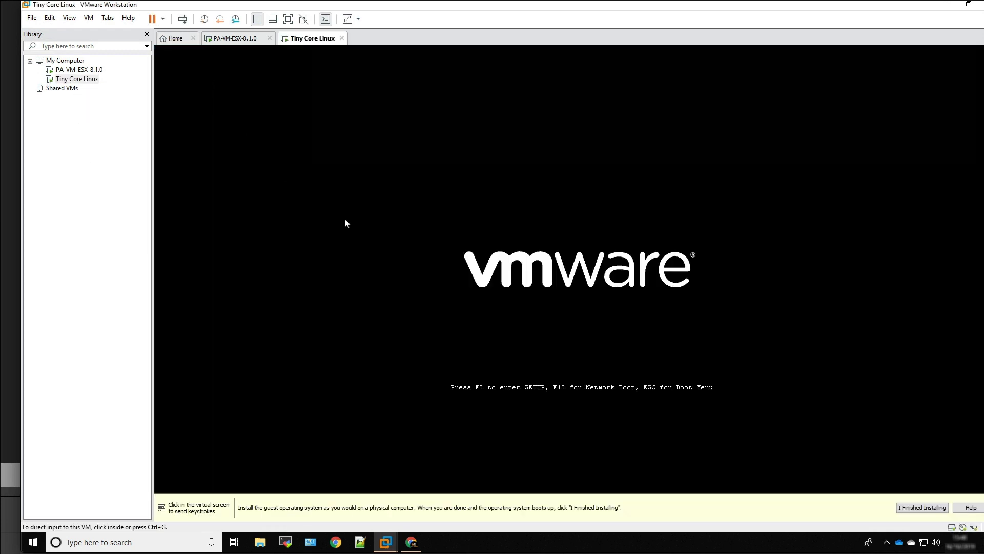
pyautogui.click(493, 247)
pyautogui.press('Return')
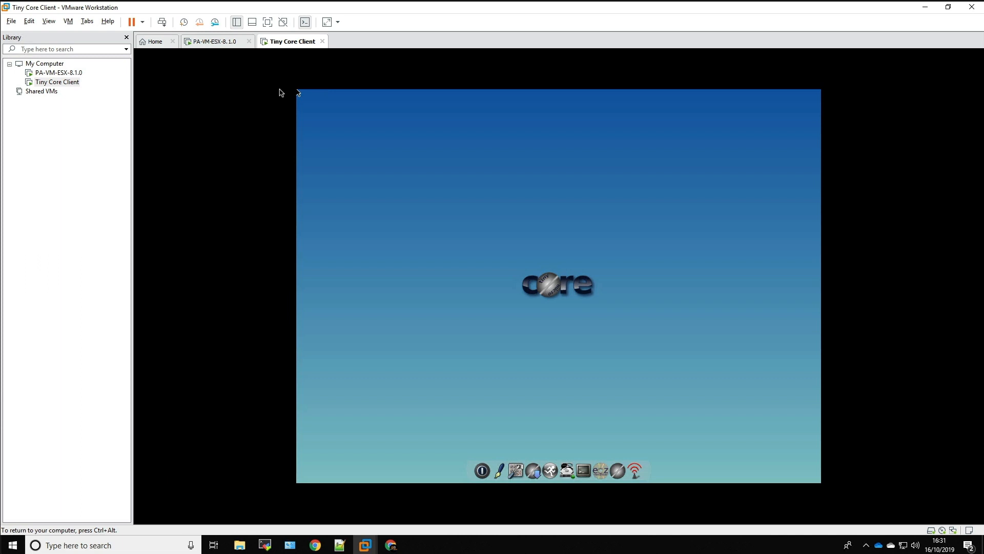
# Launch the tc-install application from the Core desktop
pyautogui.rightClick(298, 93)
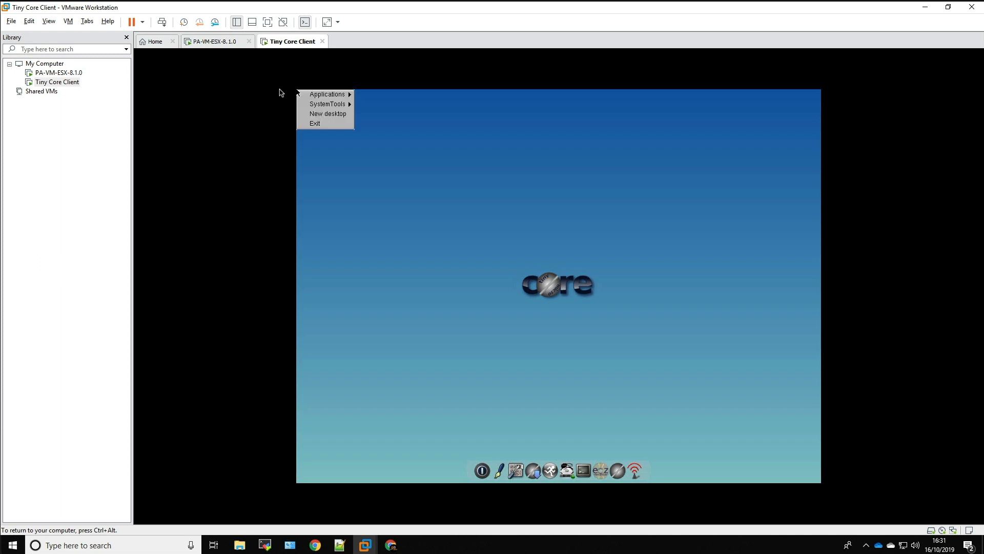
pyautogui.click(297, 92)
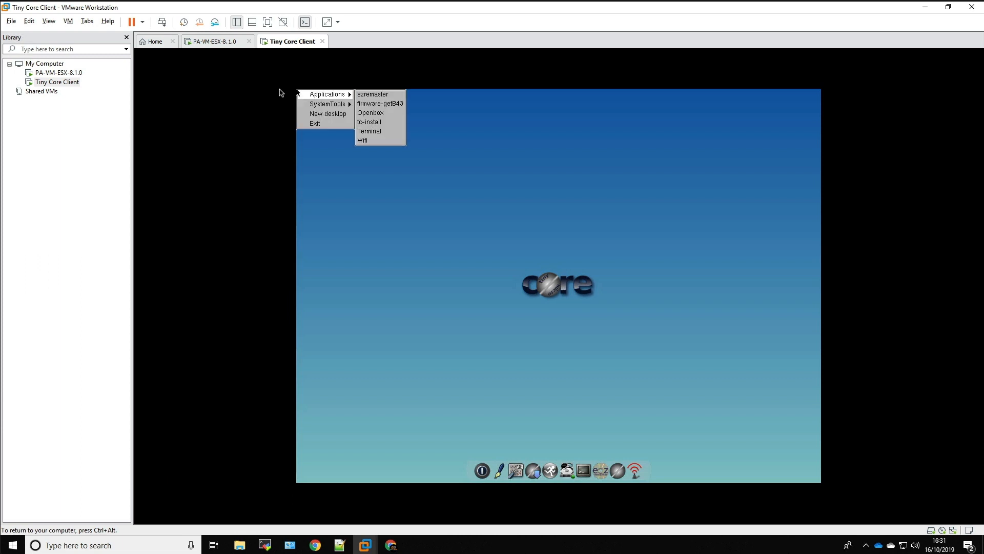
pyautogui.press('Right')
pyautogui.press('Down')
pyautogui.press('Down')
pyautogui.press('Down')
pyautogui.press('Return')
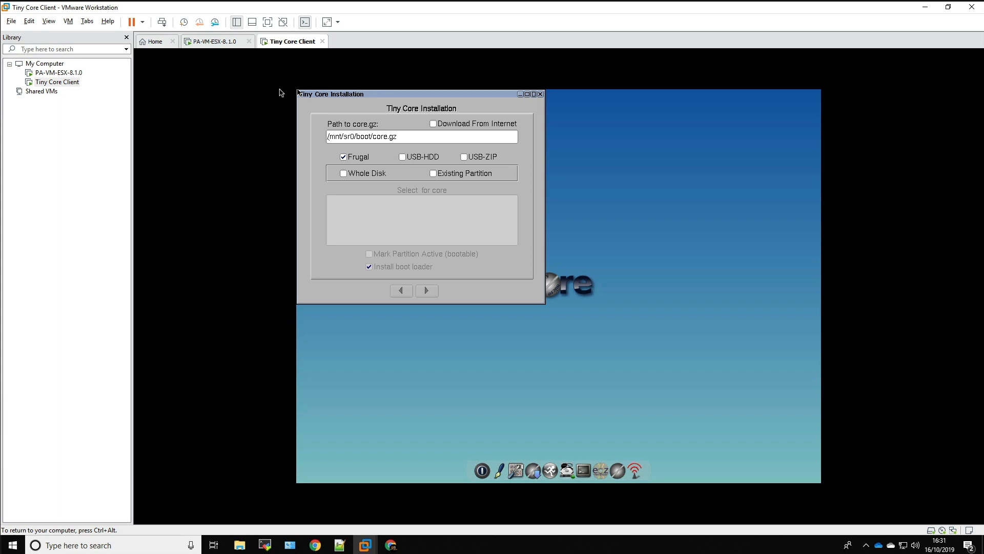
# Set the Tiny Core installation to a Frugal install on the whole disk and select sda as the target
pyautogui.press('Tab')
pyautogui.press('Tab')
pyautogui.press('Tab')
pyautogui.press('Tab')
pyautogui.press('space')
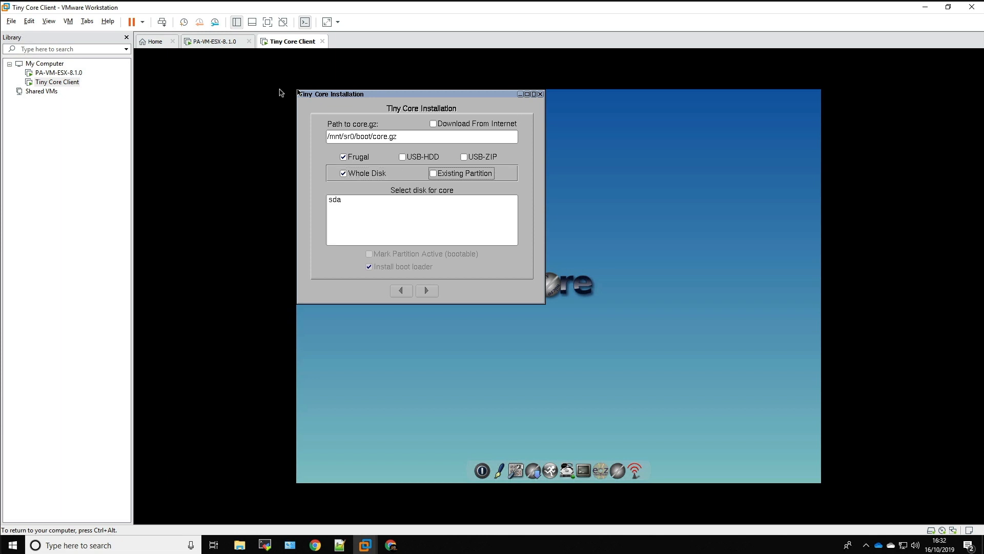
pyautogui.press('Tab')
pyautogui.press('Down')
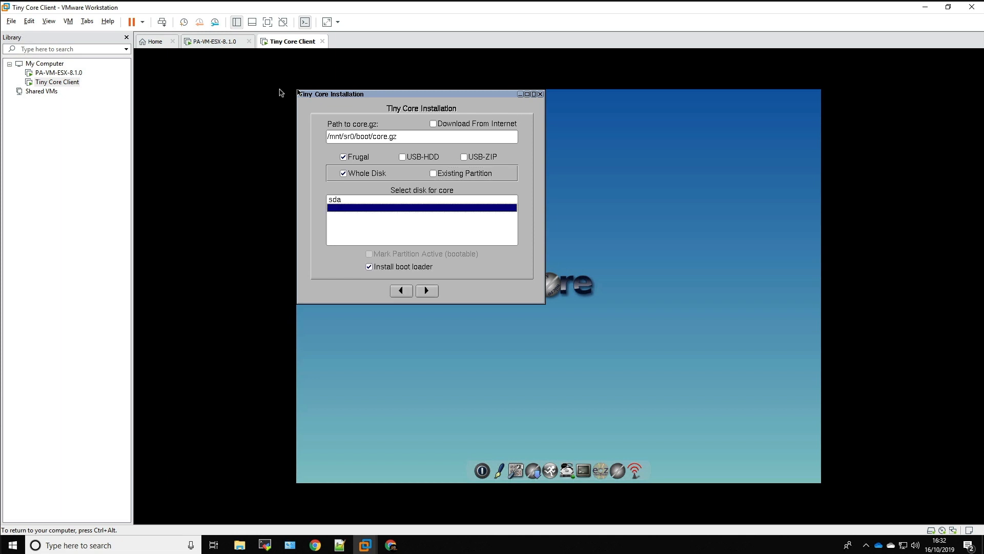
pyautogui.press('Up')
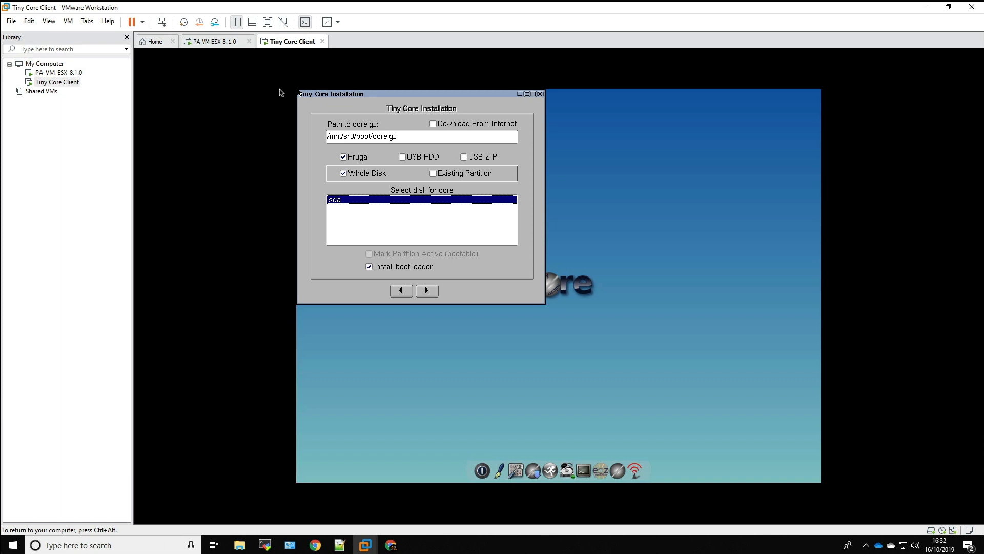
# Continue the Tiny Core installation with the boot loader included, ext4 formatting and no extra boot options
pyautogui.press('Tab')
pyautogui.press('Tab')
pyautogui.press('Tab')
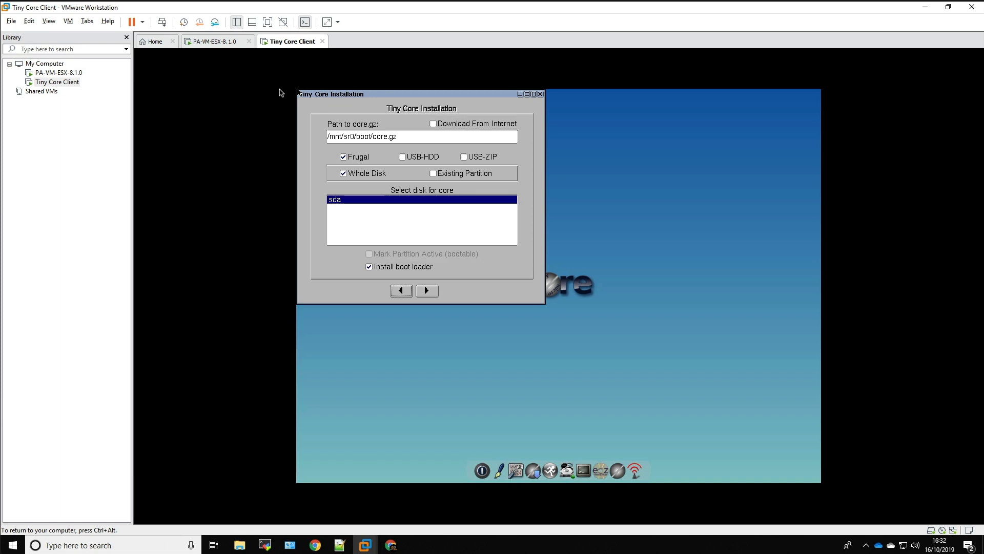
pyautogui.press('Tab')
pyautogui.press('space')
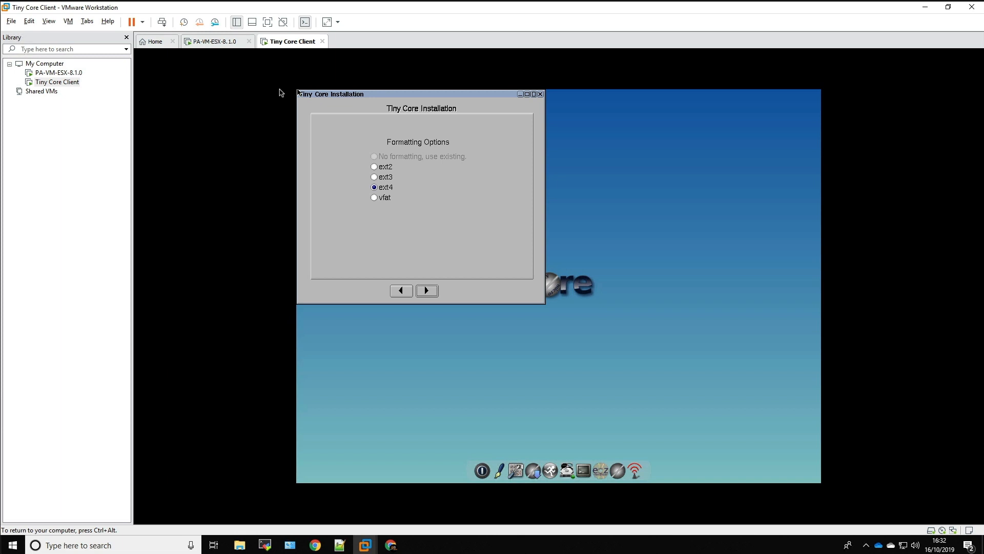
pyautogui.press('space')
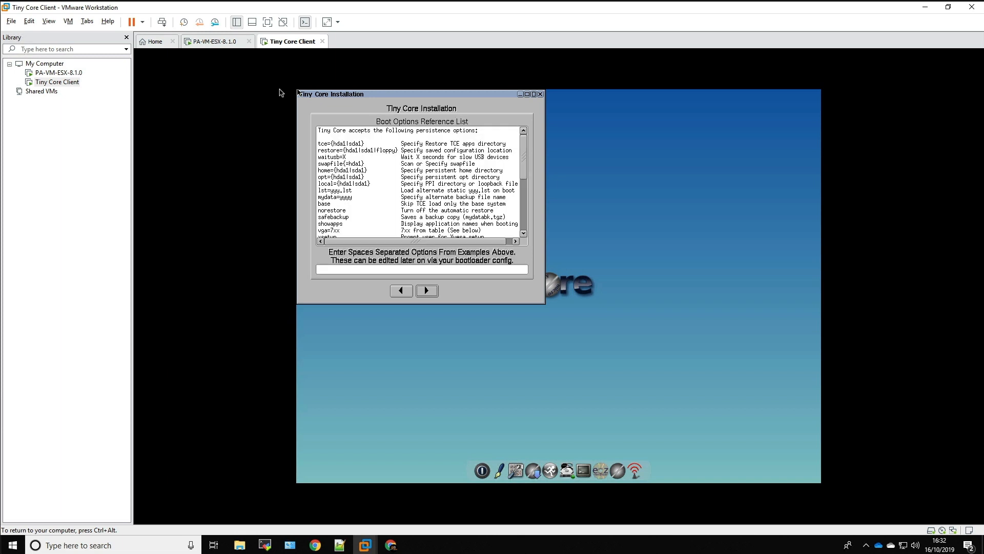
pyautogui.press('space')
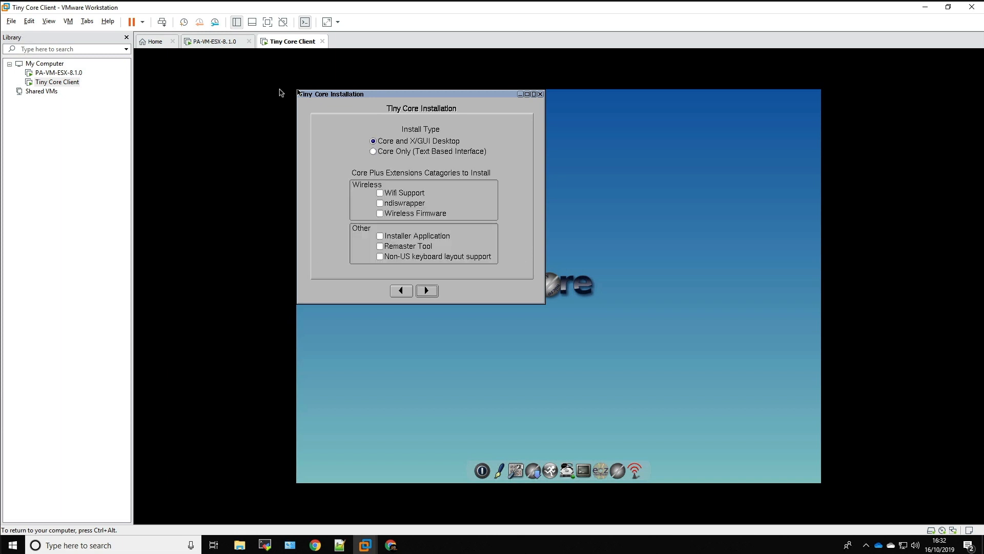
# Install Tiny Core to disk with the Core and X/GUI Desktop type and no extra extensions, and close the installer
pyautogui.press('space')
pyautogui.press('Tab')
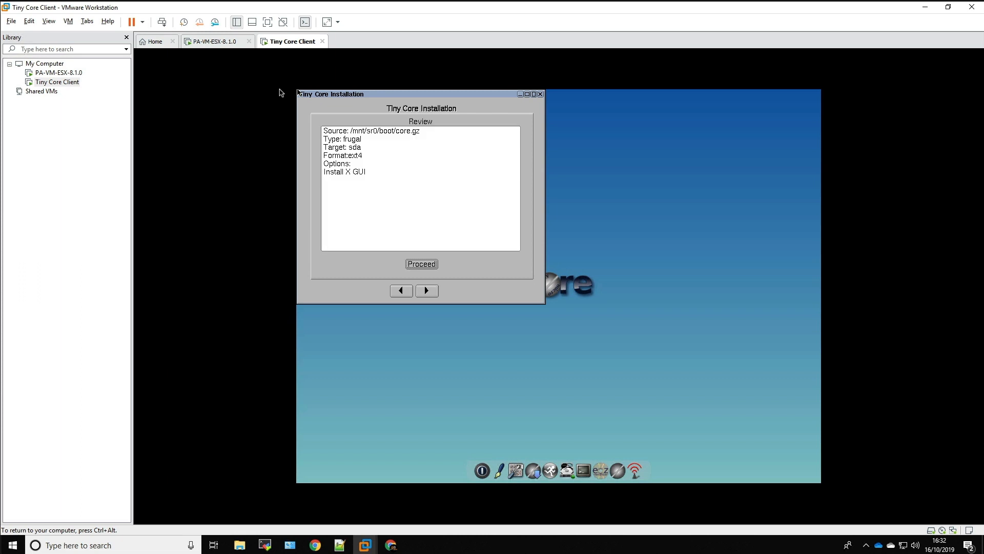
pyautogui.press('space')
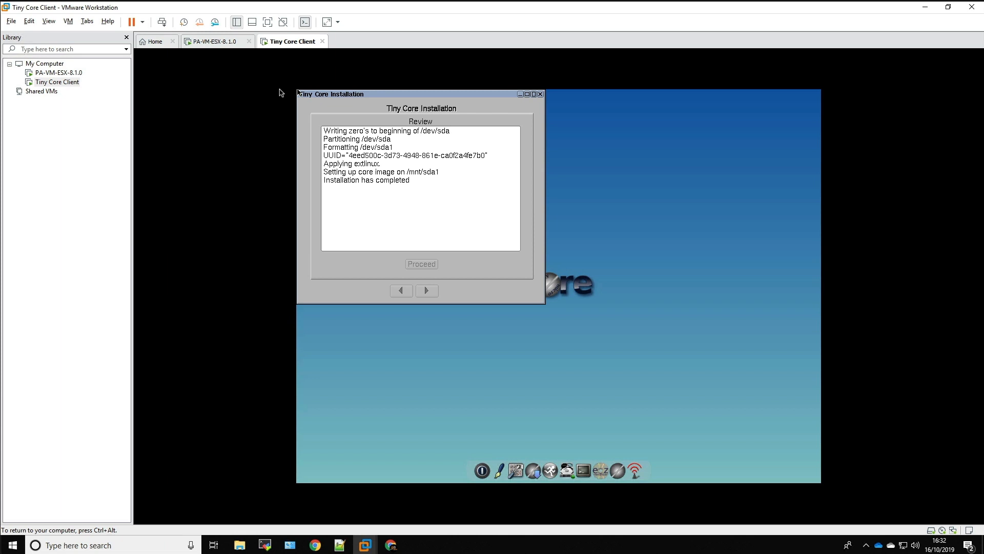
pyautogui.press('Escape')
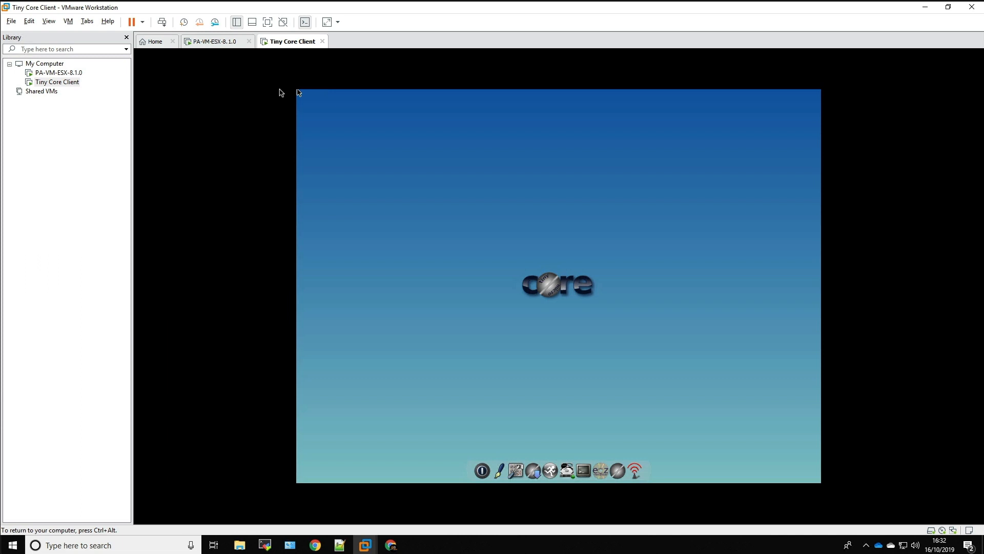
# Reboot the Tiny Core virtual machine with the backup option set to None
pyautogui.rightClick(299, 92)
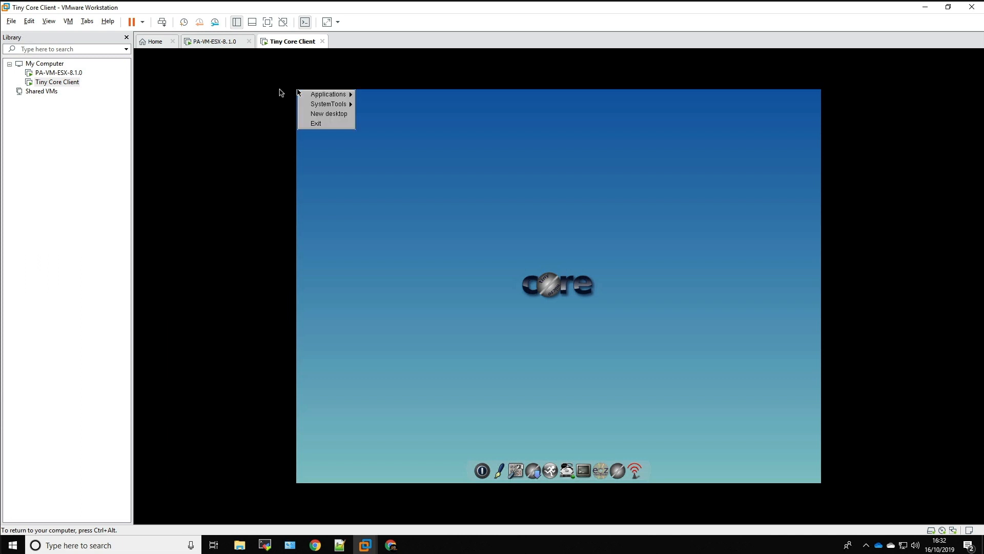
pyautogui.press('Down')
pyautogui.press('Down')
pyautogui.press('Down')
pyautogui.press('Down')
pyautogui.press('Return')
pyautogui.press('Down')
pyautogui.press('Down')
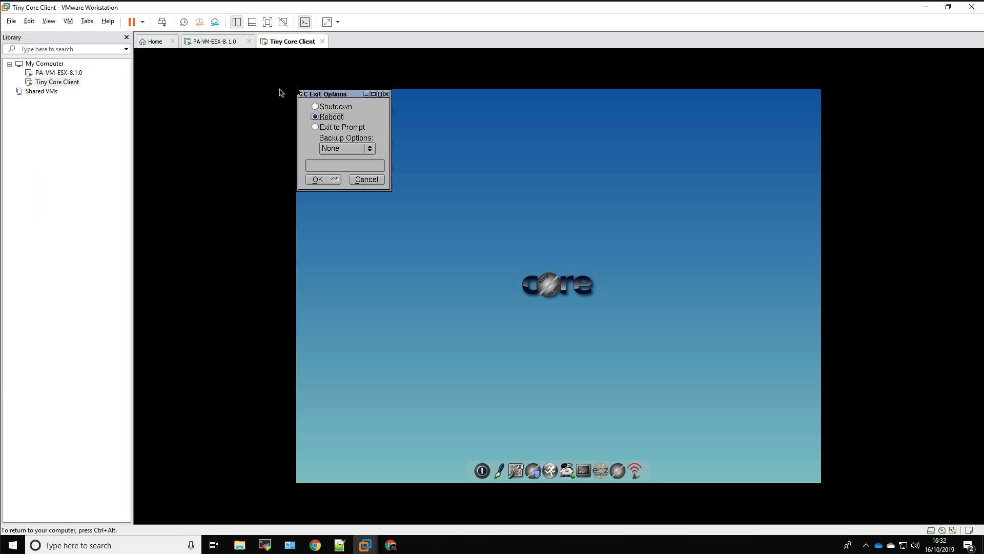
pyautogui.press('Return')
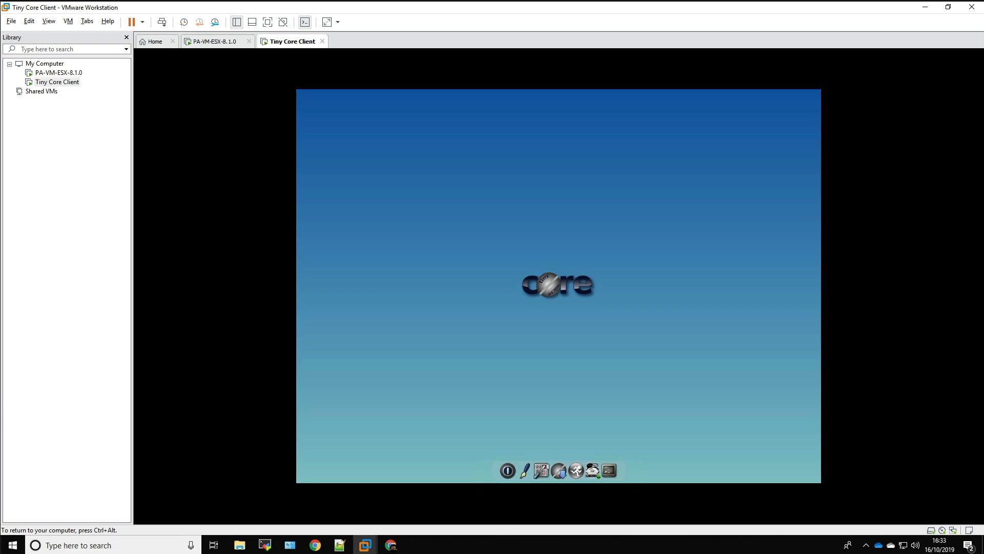
# Open the exit options from the system tools of the Core desktop
pyautogui.click(297, 90)
pyautogui.click(298, 90)
pyautogui.click(298, 92)
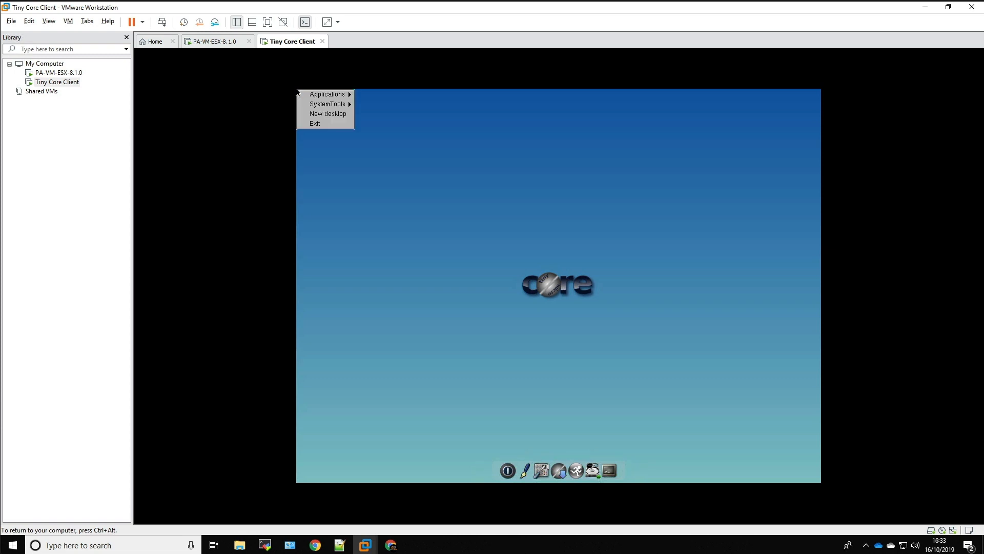
pyautogui.moveTo(297, 93)
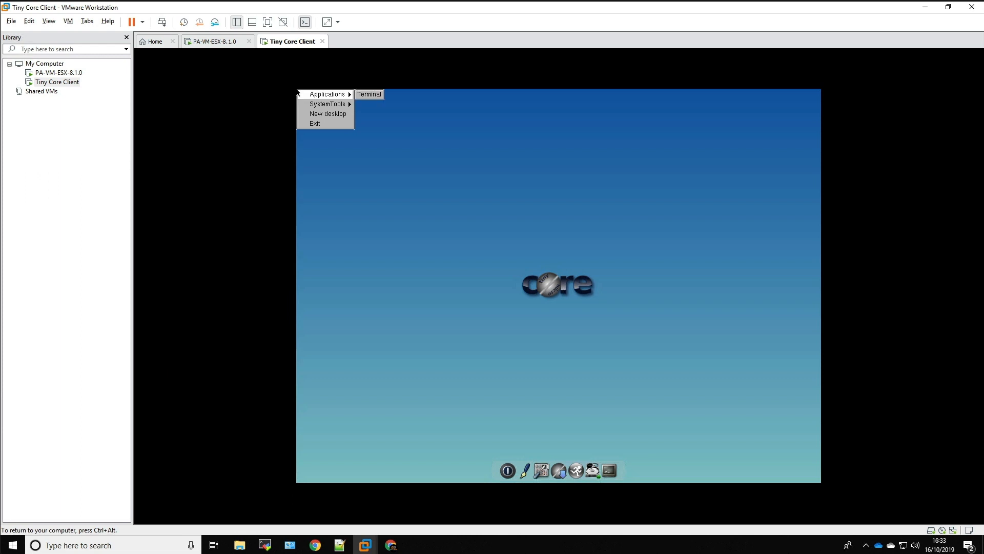
pyautogui.press('Down')
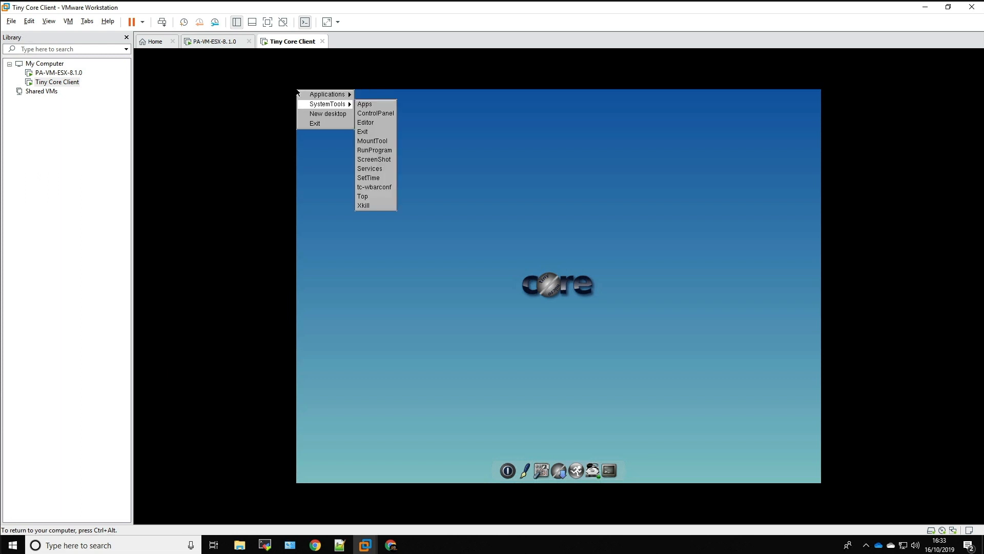
pyautogui.press('Right')
pyautogui.press('Down')
pyautogui.press('Down')
pyautogui.press('Down')
pyautogui.press('Return')
# Leave the Core desktop with Exit to Prompt to reach the command line
pyautogui.press('Down')
pyautogui.press('Down')
pyautogui.press('Down')
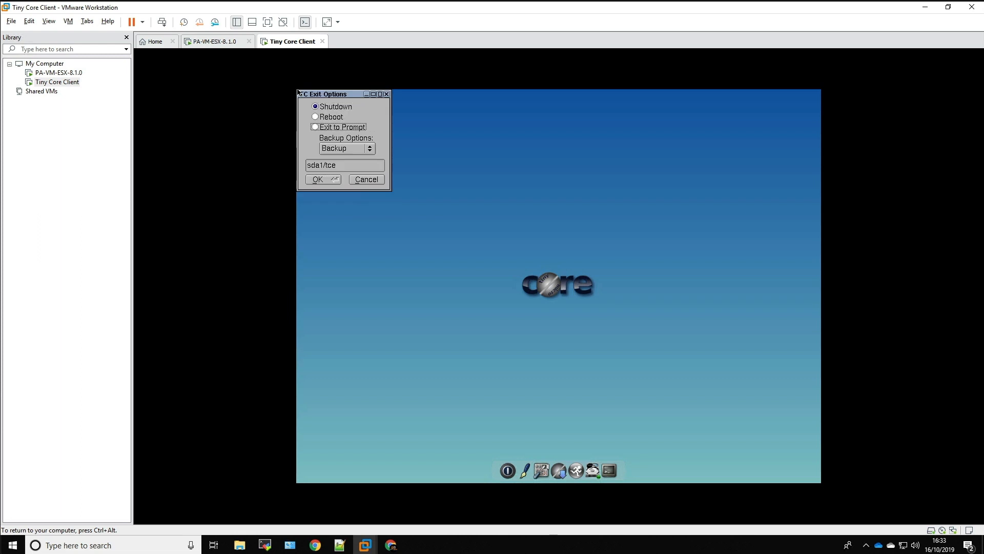
pyautogui.press('space')
pyautogui.press('Tab')
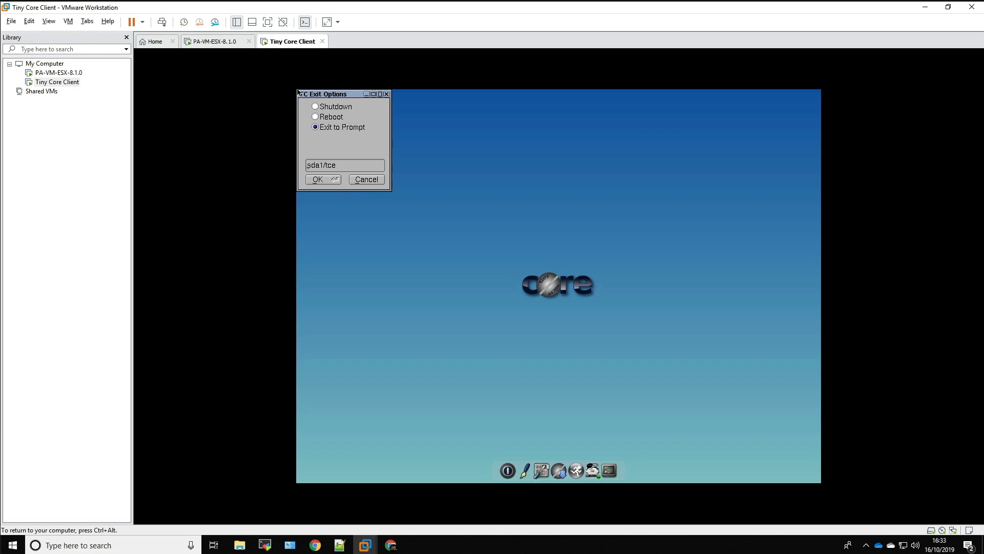
pyautogui.press('Tab')
pyautogui.press('Return')
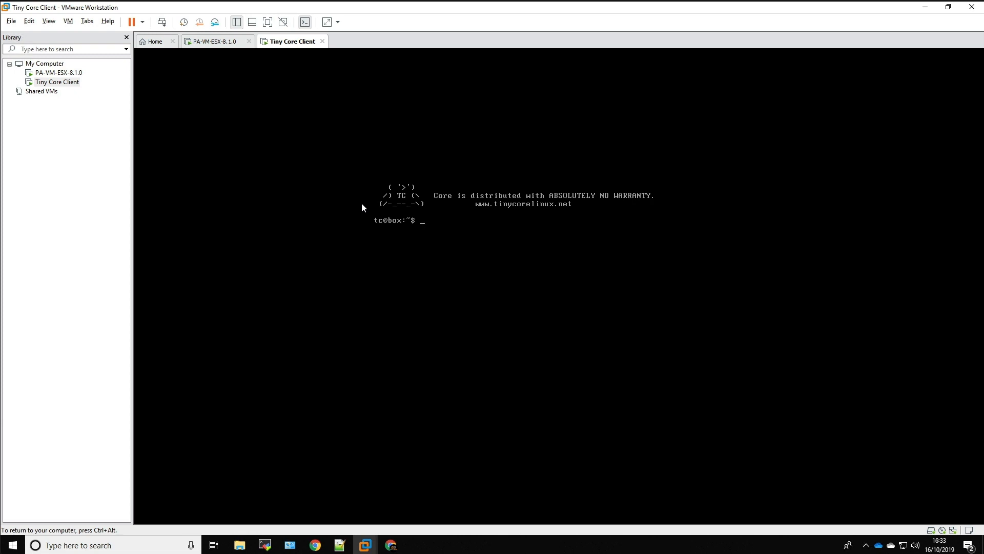
# Check the client's network configuration with ifconfig and test connectivity by pinging 192.168.21.254
pyautogui.write('ifconfig')
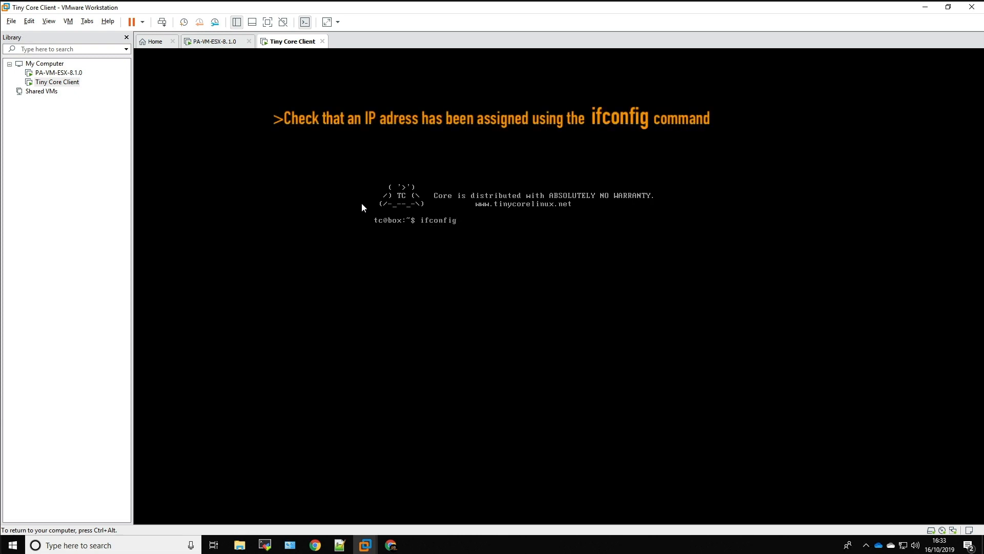
pyautogui.press('Return')
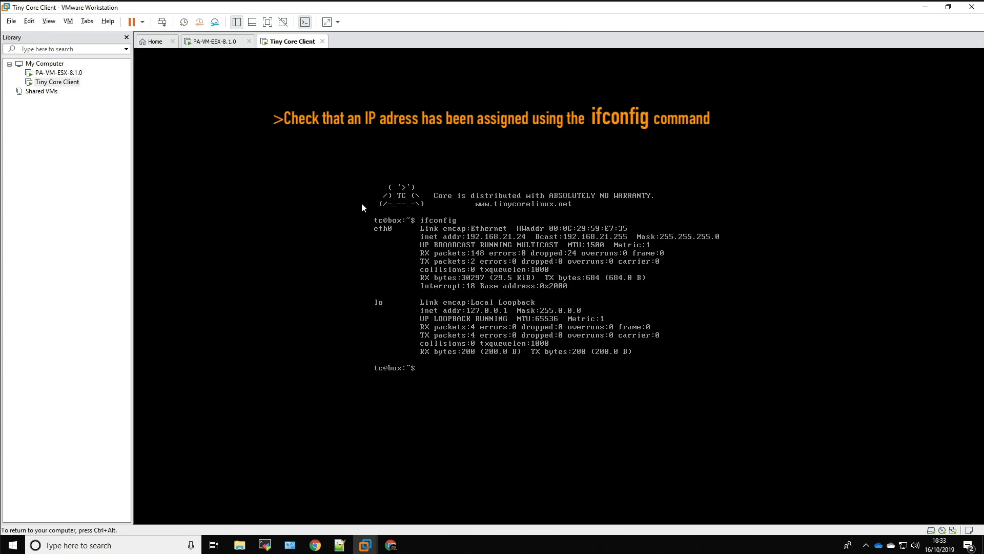
pyautogui.write('ping 192.168.21.254')
pyautogui.press('Return')
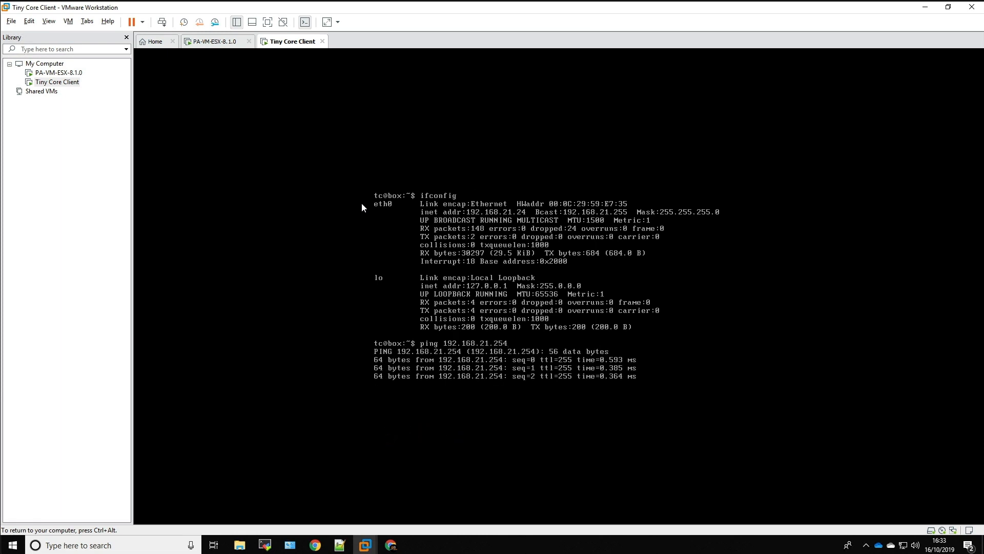
pyautogui.hotkey('ctrl', 'c')
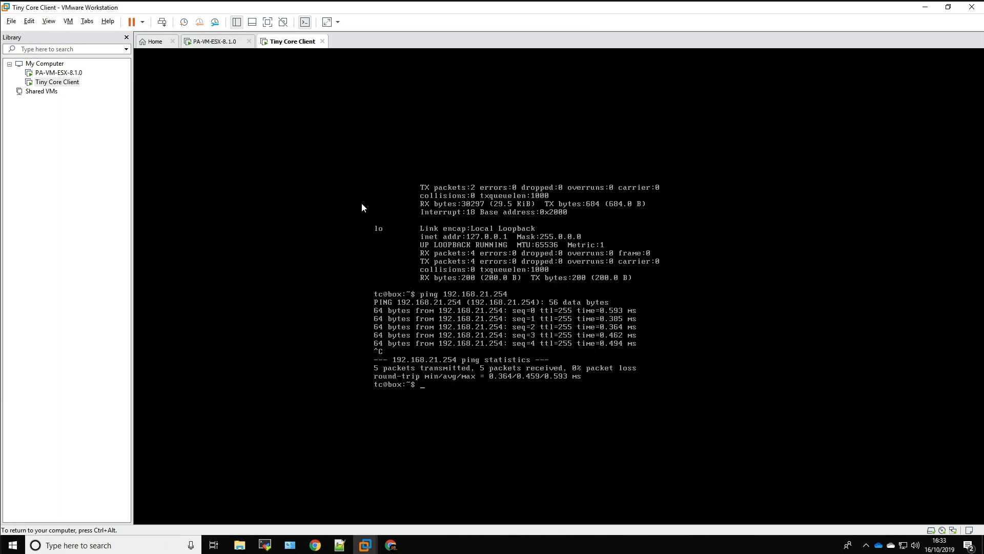
# Test the client's internet connectivity by pinging google.co.uk, stopping the ping after a few replies
pyautogui.write('pin')
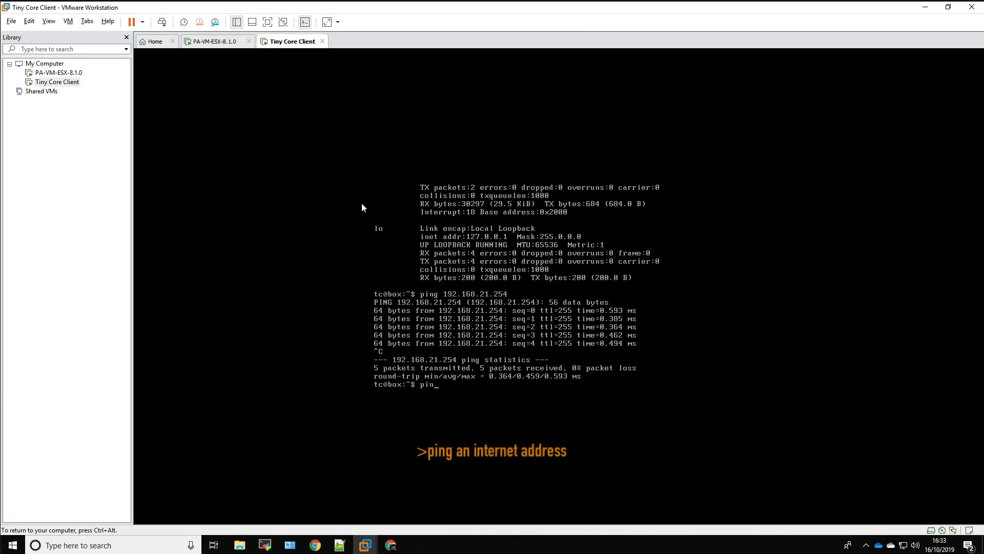
pyautogui.write('g googl')
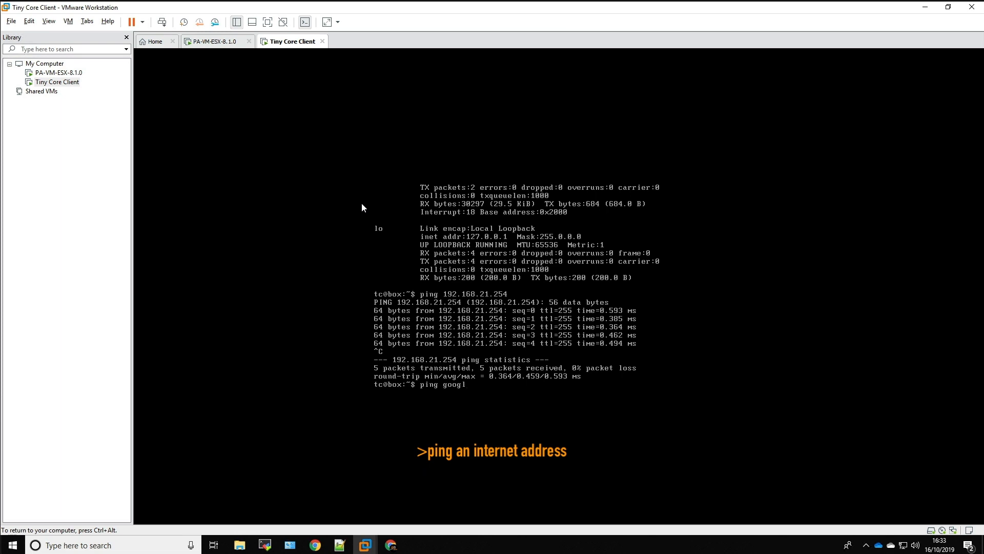
pyautogui.write('e.co.uk')
pyautogui.press('Return')
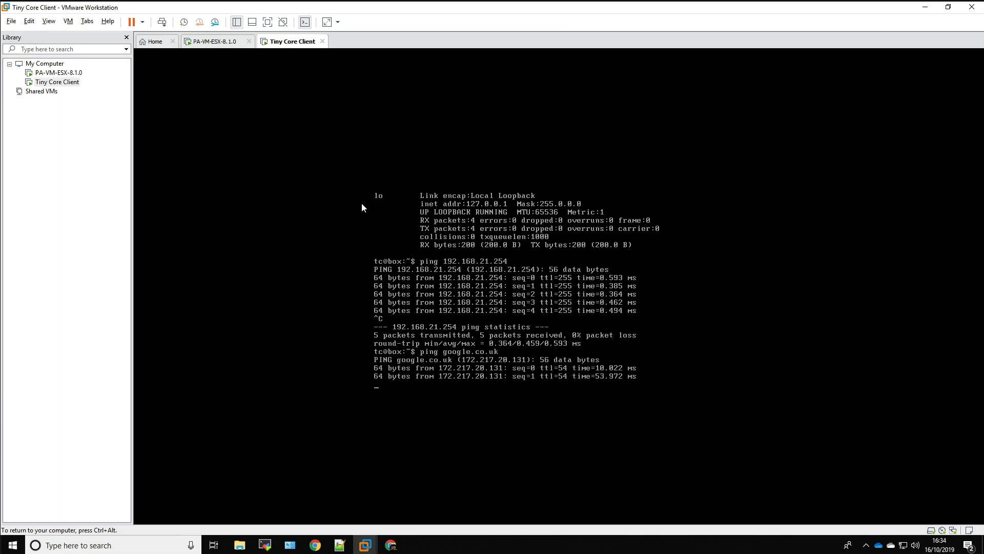
pyautogui.hotkey('ctrl', 'c')
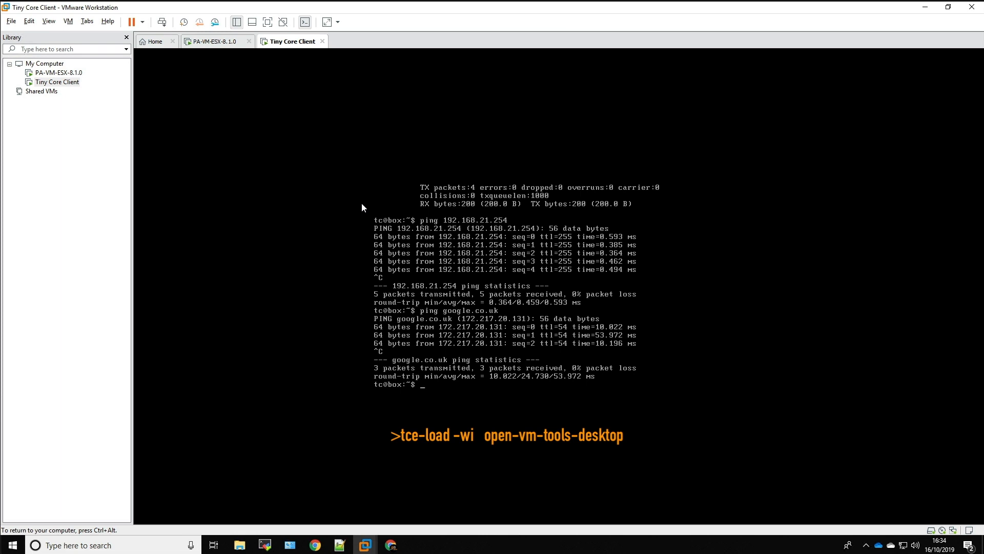
# Download and install VMware tools with the command tce-load -wi open-vm-tools-desktop
pyautogui.write('tce-load -wi open-vm-tools-desktop')
pyautogui.press('Return')
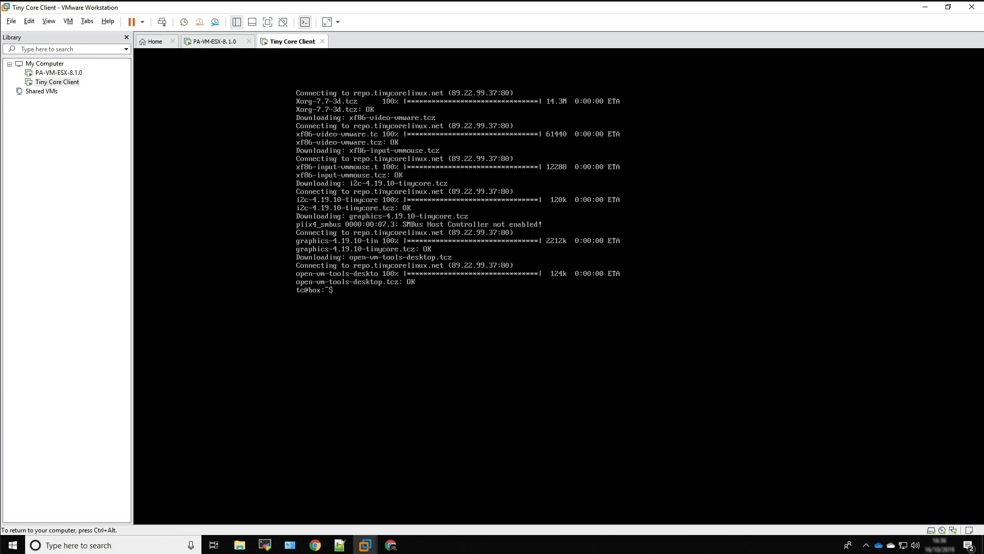
# Restart the Tiny Core client from the command line with sudo reboot
pyautogui.write('sudo')
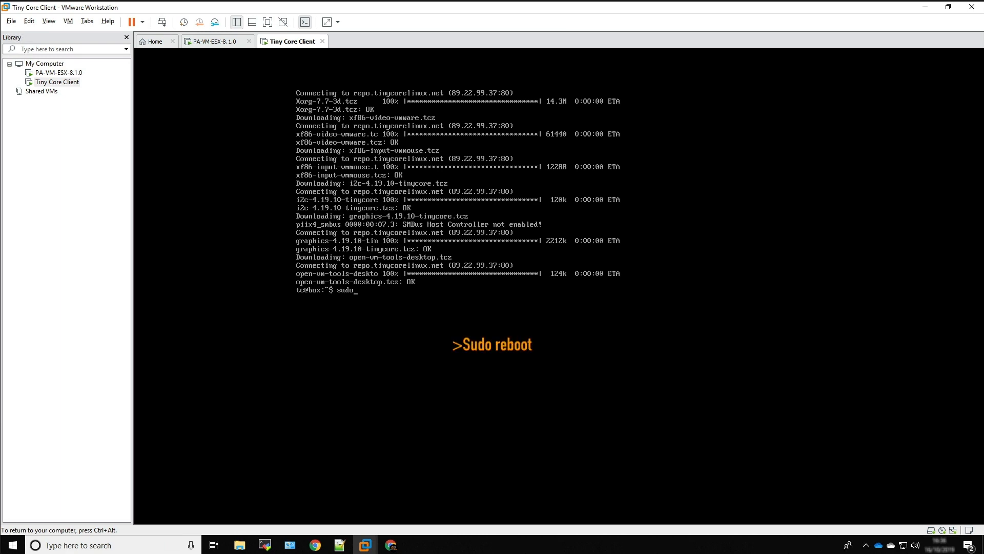
pyautogui.write(' reboot')
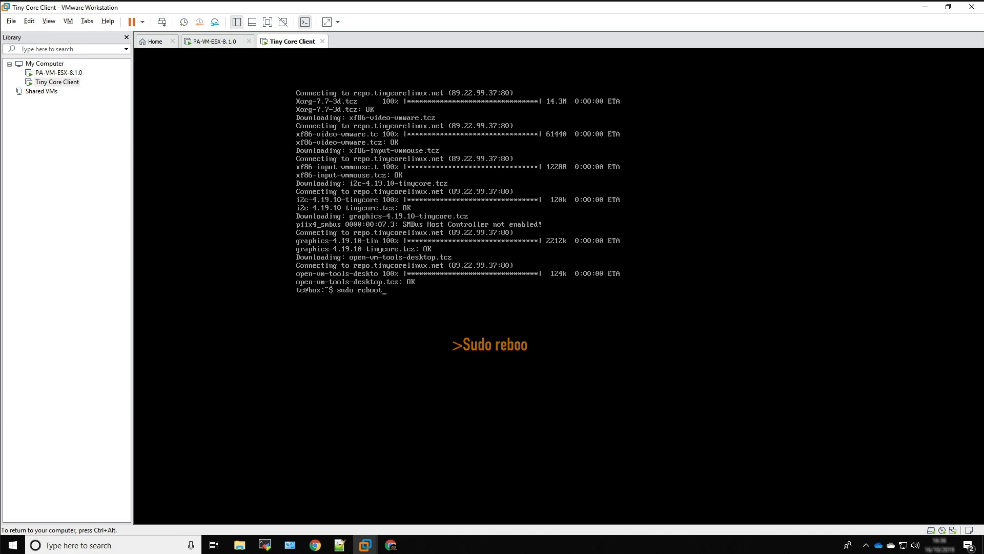
pyautogui.press('Return')
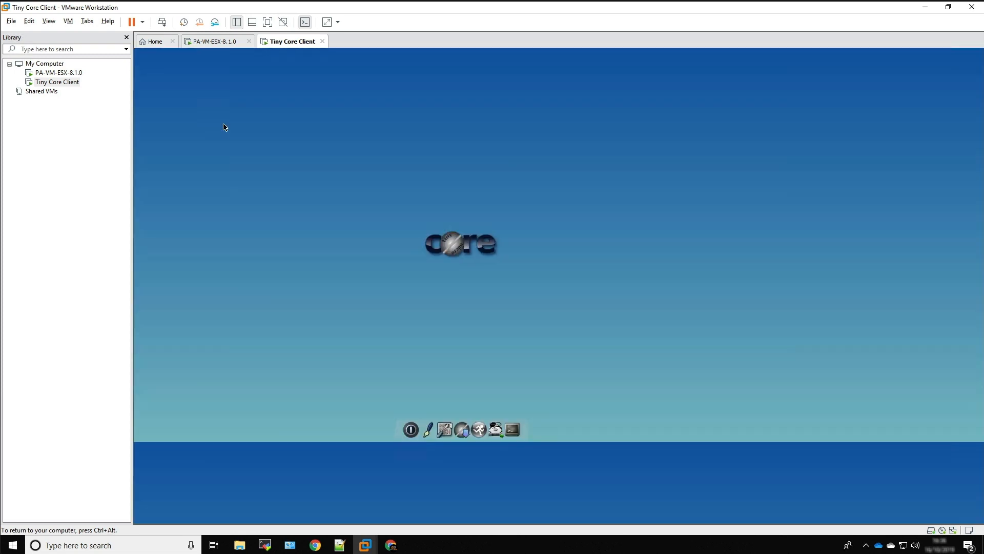
# Set the Core desktop wallpaper mode to Full in the ControlPanel's Wallpaper tool and close the ControlPanel
pyautogui.rightClick(382, 171)
pyautogui.moveTo(435, 182)
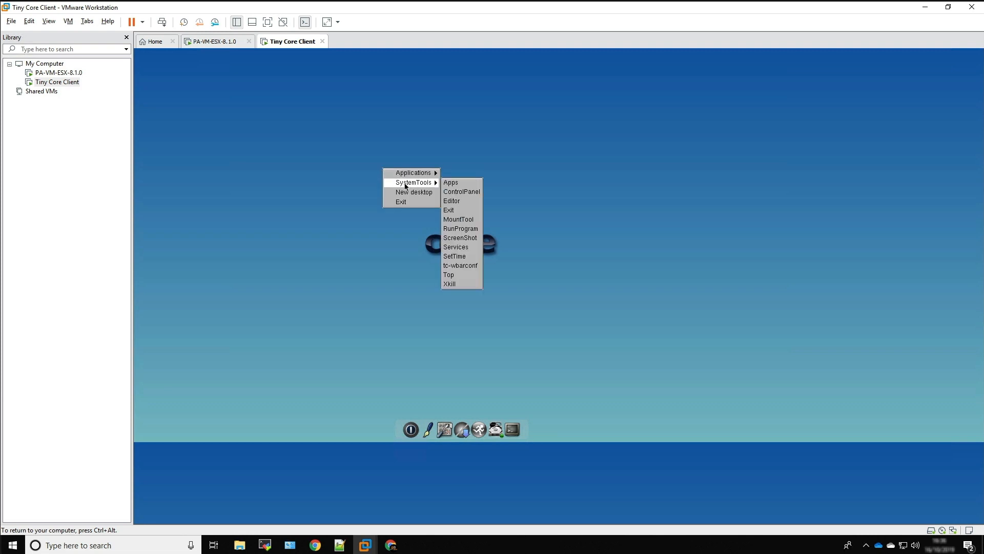
pyautogui.click(461, 191)
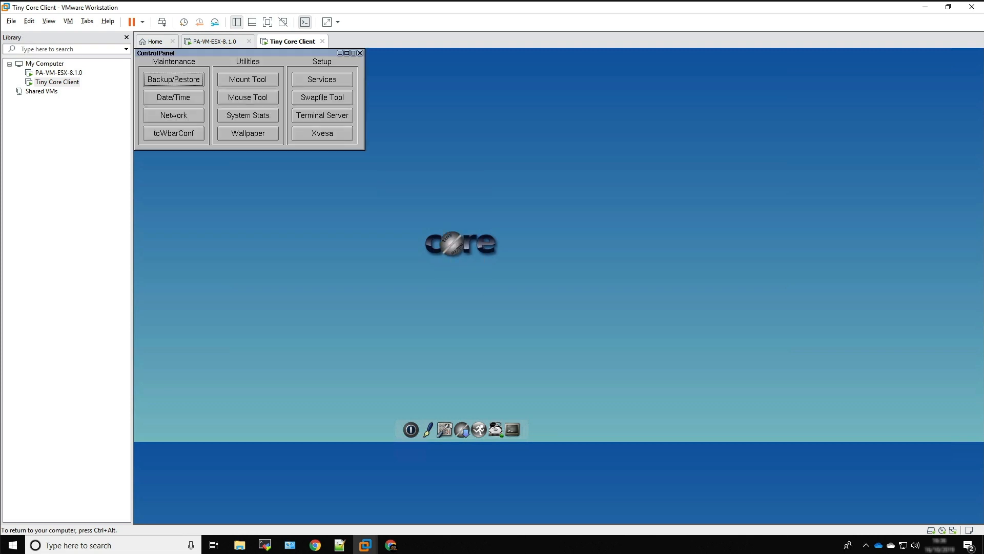
pyautogui.click(251, 137)
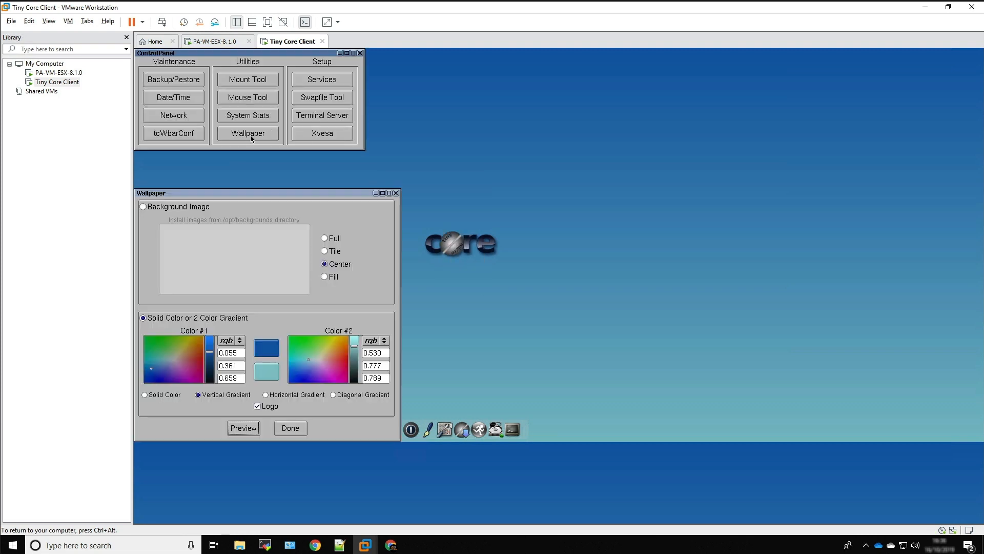
pyautogui.click(325, 239)
pyautogui.click(287, 429)
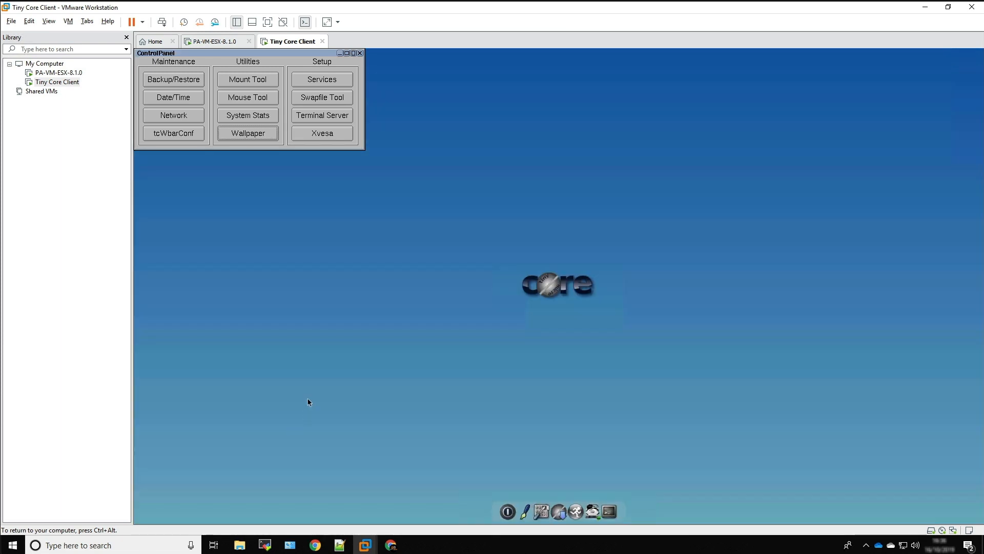
pyautogui.click(360, 53)
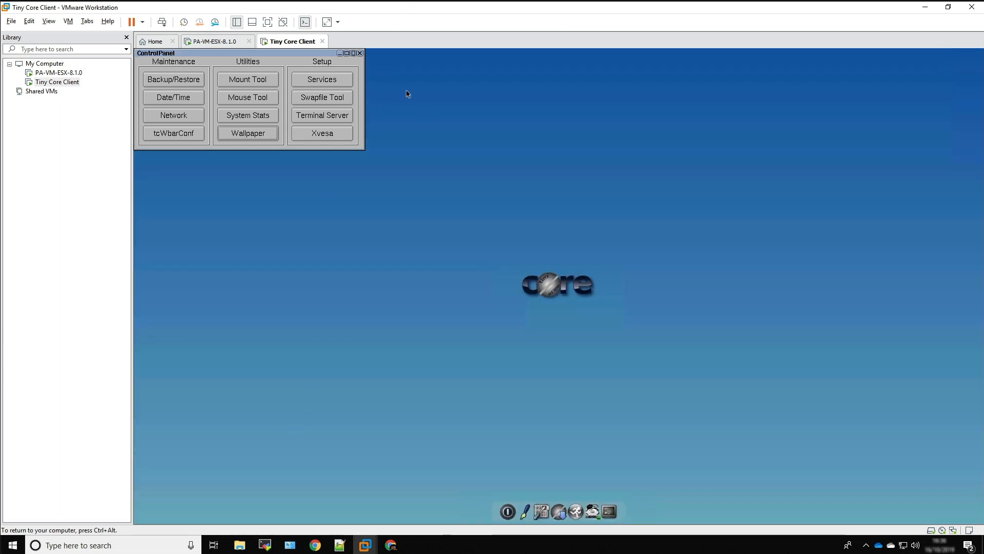
pyautogui.click(360, 53)
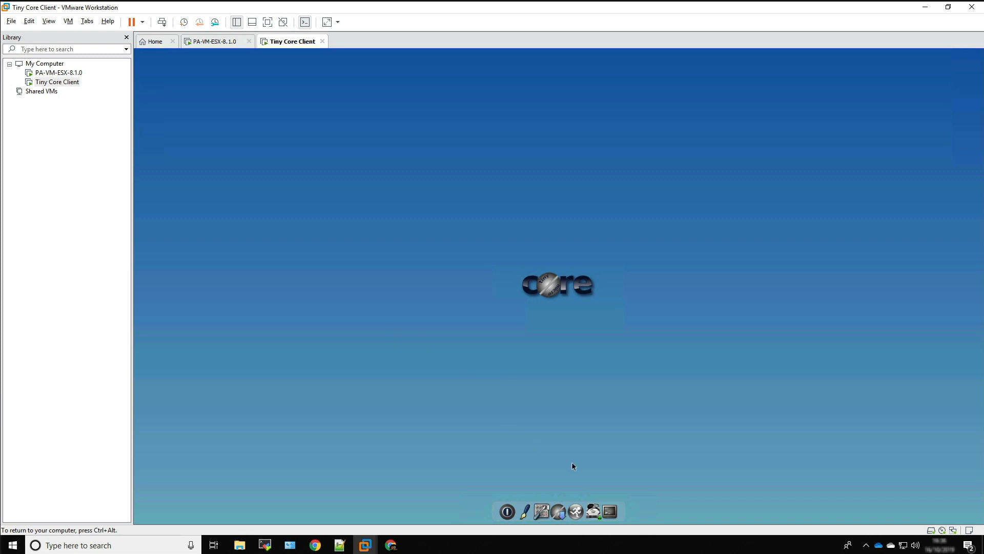
# Exit the Tiny Core desktop to the command prompt using the Exit to Prompt option
pyautogui.rightClick(257, 101)
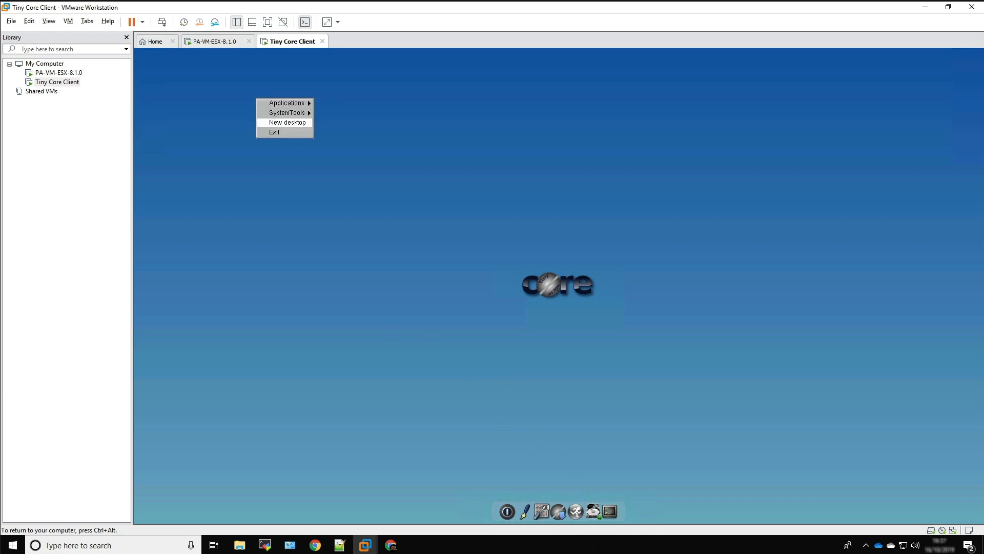
pyautogui.moveTo(299, 116)
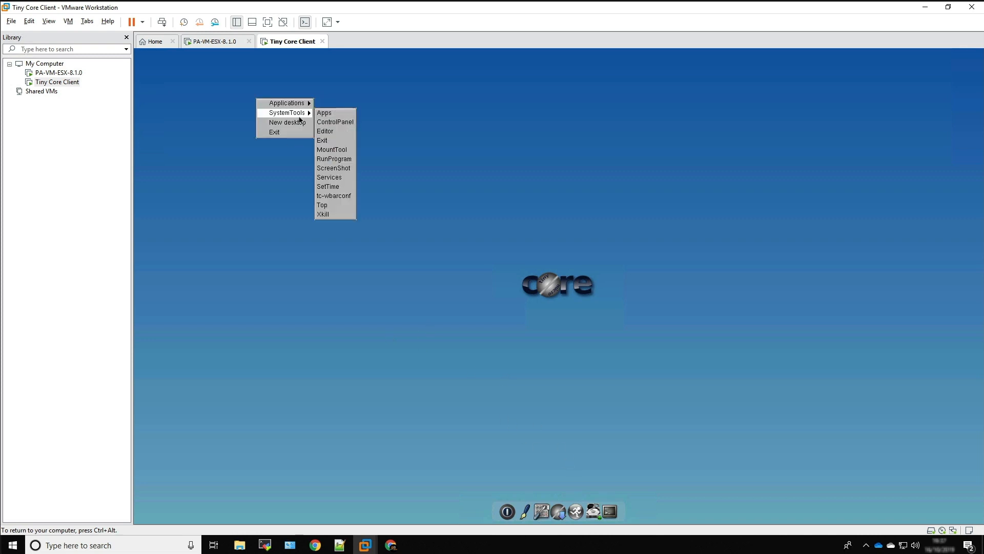
pyautogui.click(335, 142)
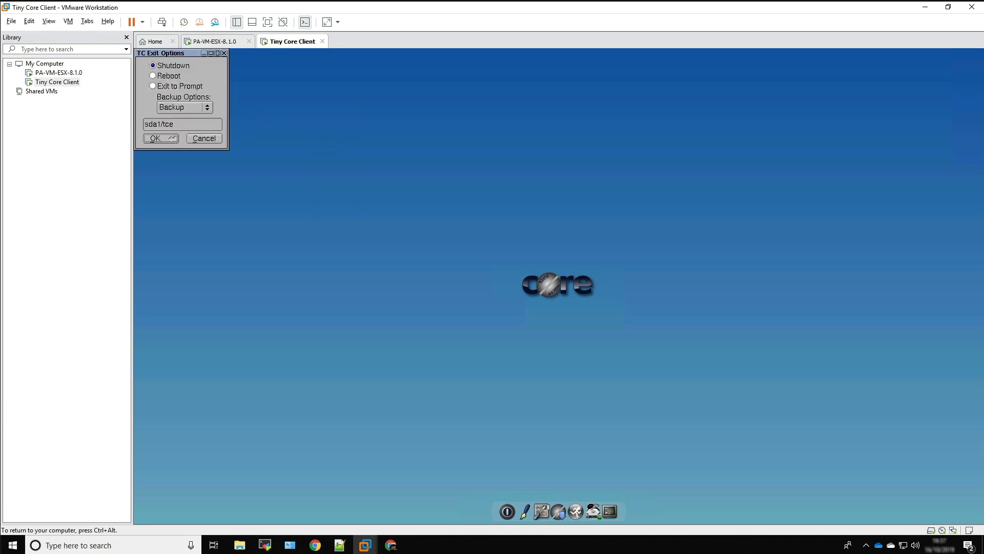
pyautogui.click(165, 86)
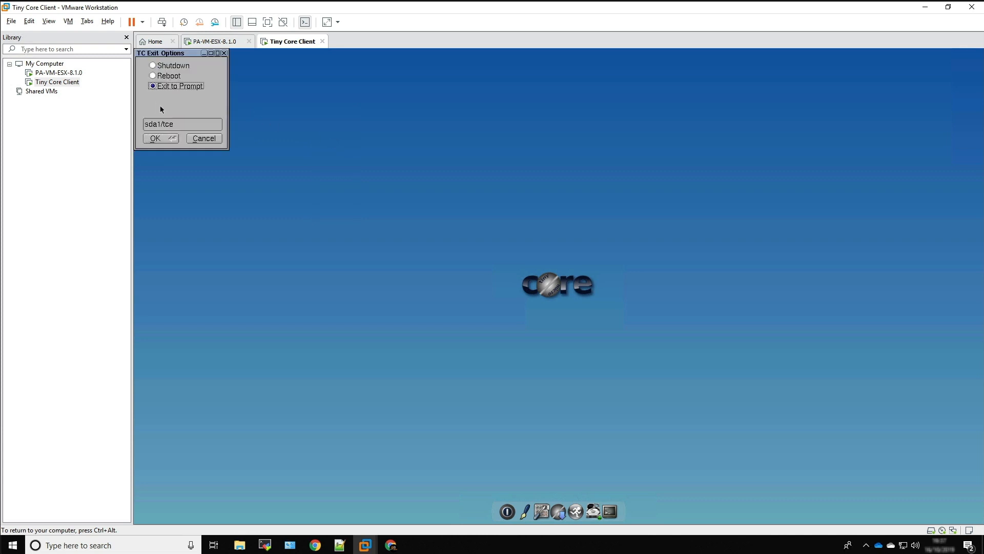
pyautogui.click(155, 138)
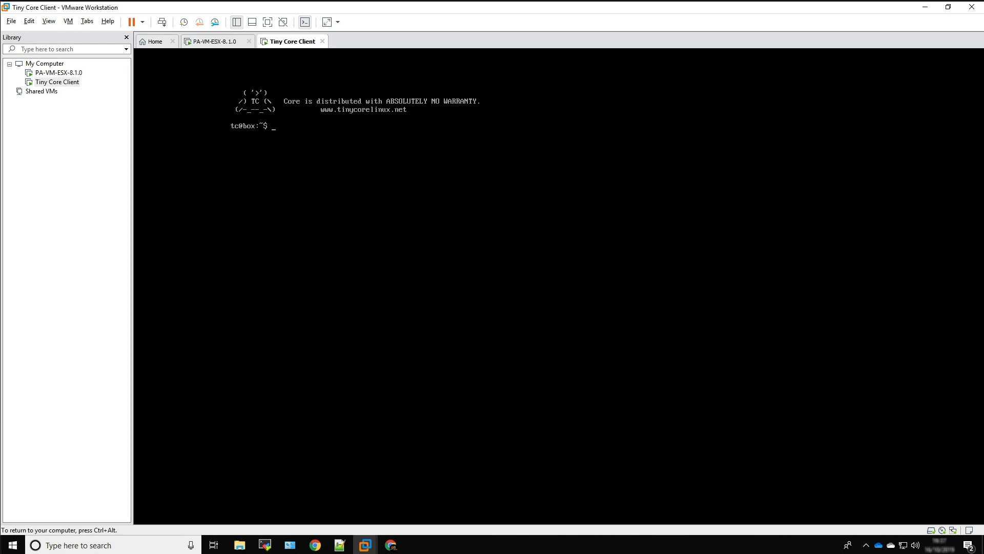
# Install nano, bash, lxterminal, leafpad, firefox-ESR, vlc and libreoffice with one tce-load -wi command and restart the client with sudo reboot
pyautogui.press('Return')
pyautogui.press('Return')
pyautogui.press('Return')
pyautogui.write('tce-load')
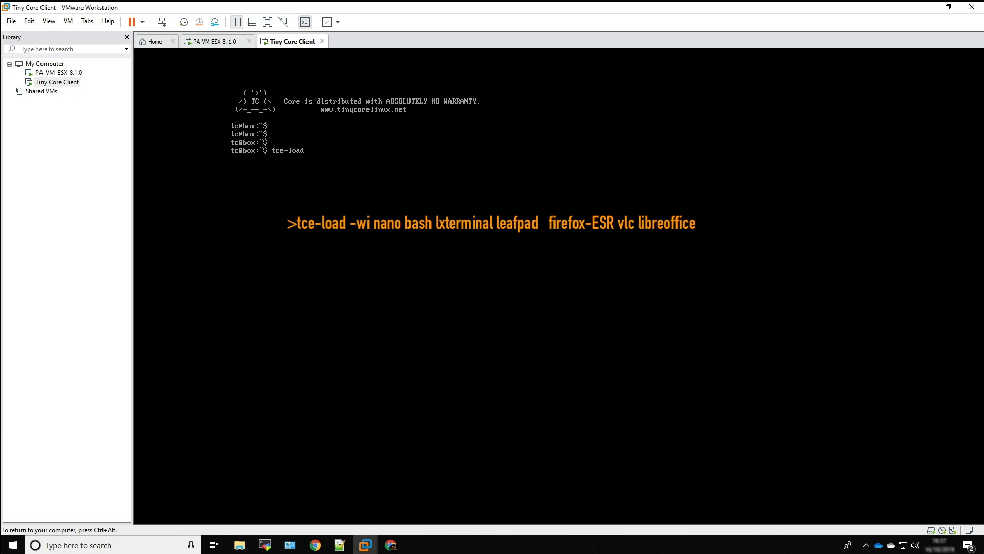
pyautogui.write(' -wi nano bash lxterminal leafpad firefox-ESR vlc')
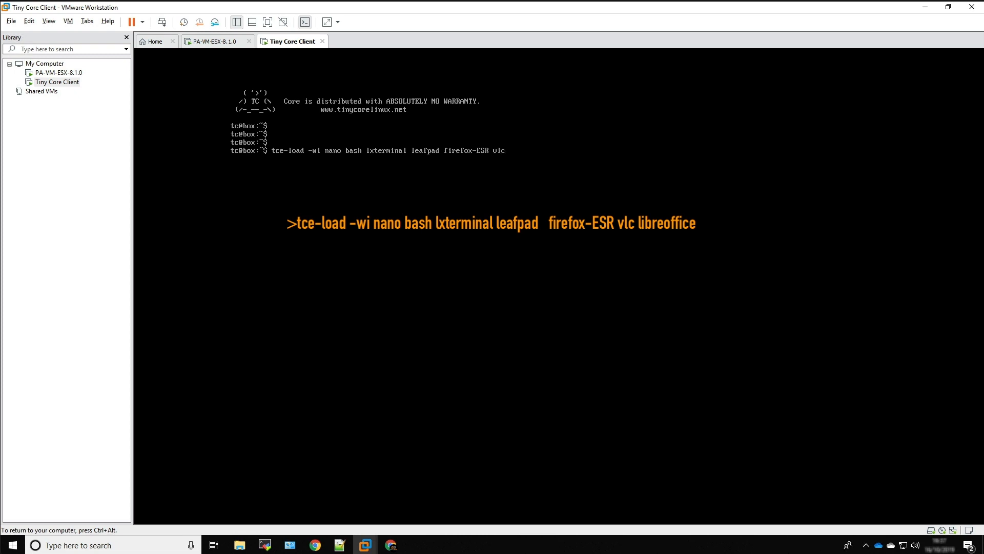
pyautogui.write(' libreoffice')
pyautogui.press('Return')
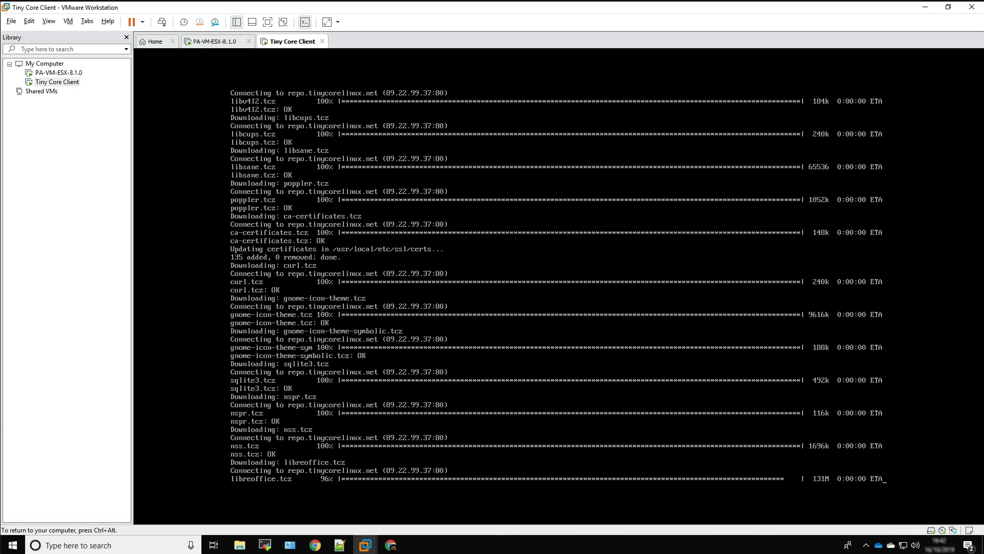
pyautogui.write('sudo reboot')
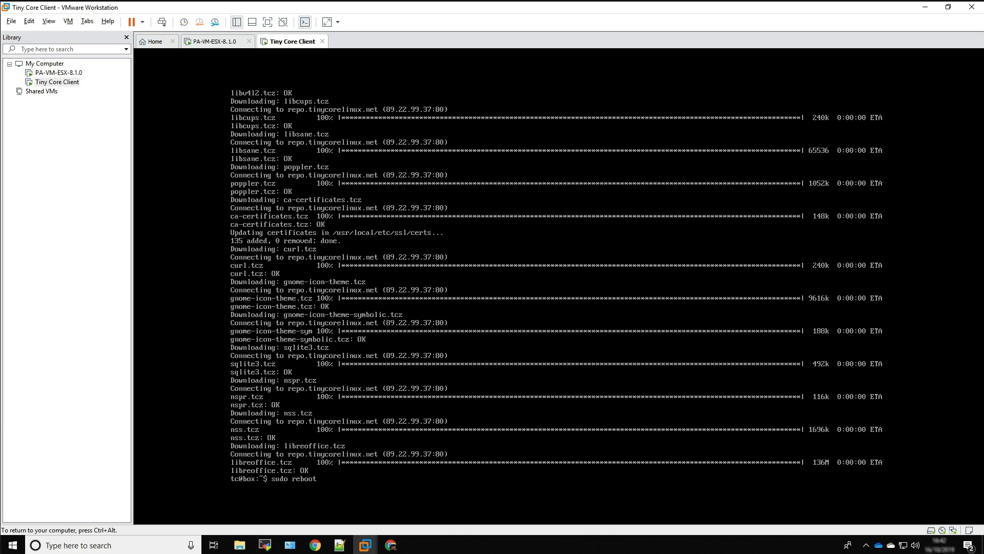
pyautogui.press('Return')
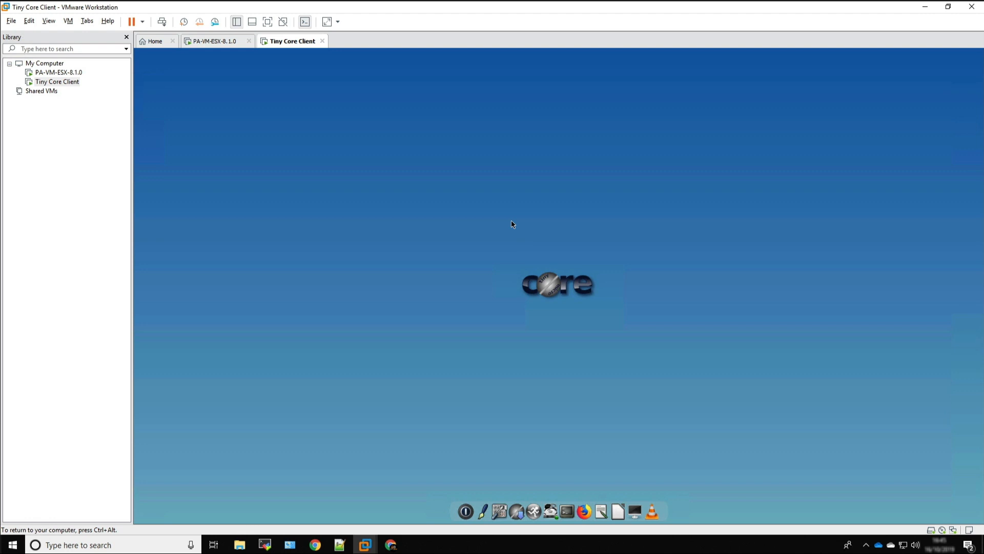
# Open LXTerminal and install the file manager with the command tce-load -wi pcmanfm
pyautogui.rightClick(658, 195)
pyautogui.moveTo(684, 198)
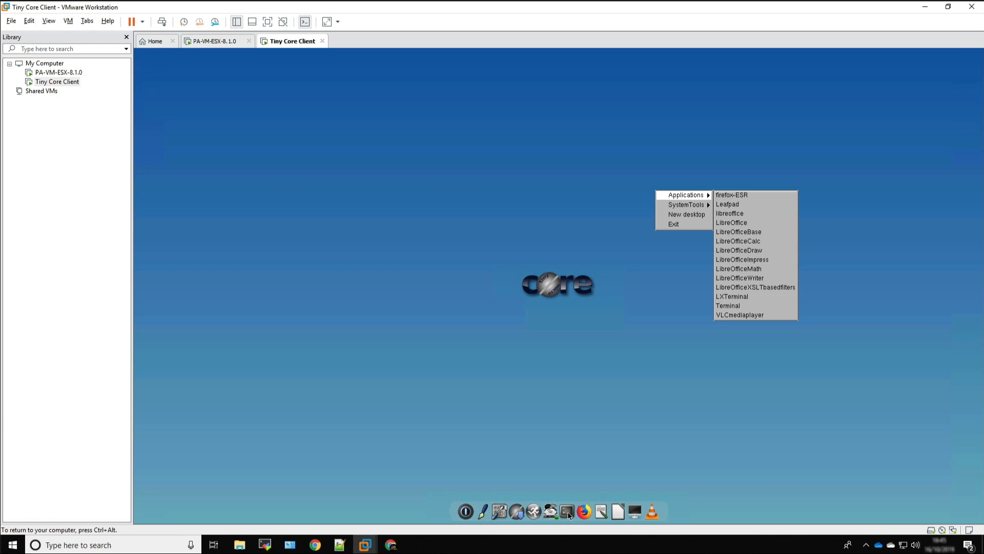
pyautogui.click(730, 297)
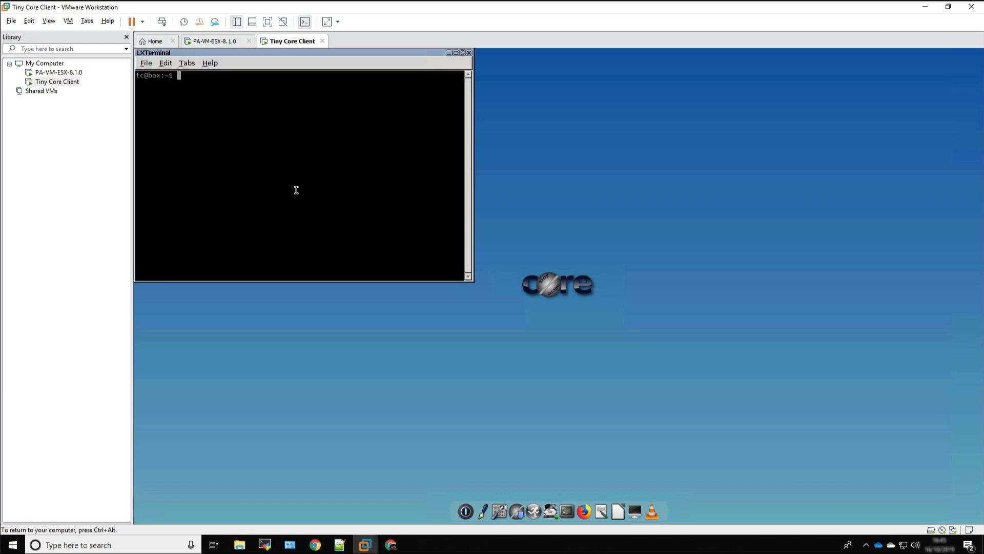
pyautogui.write('tce-load')
pyautogui.write('-wi pcmanfm')
pyautogui.press('Return')
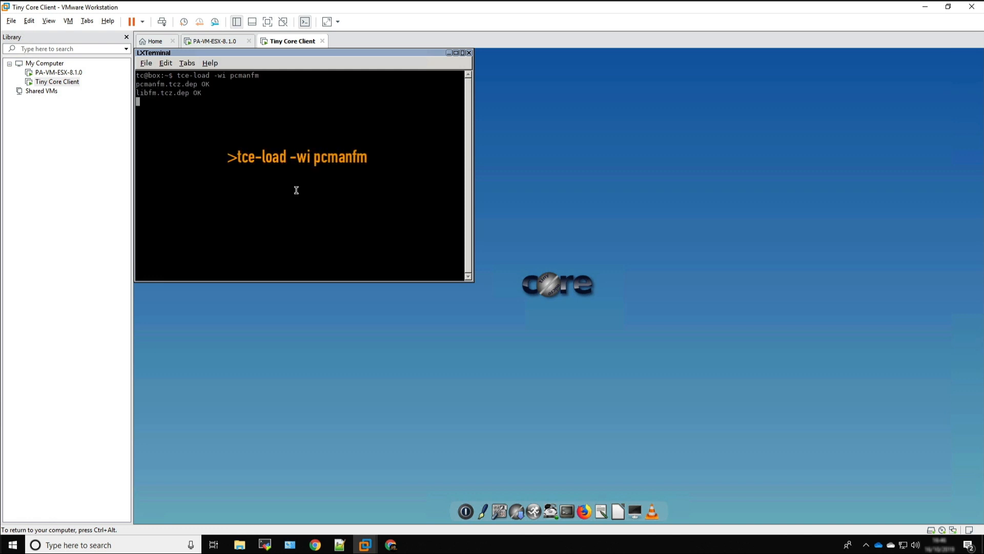
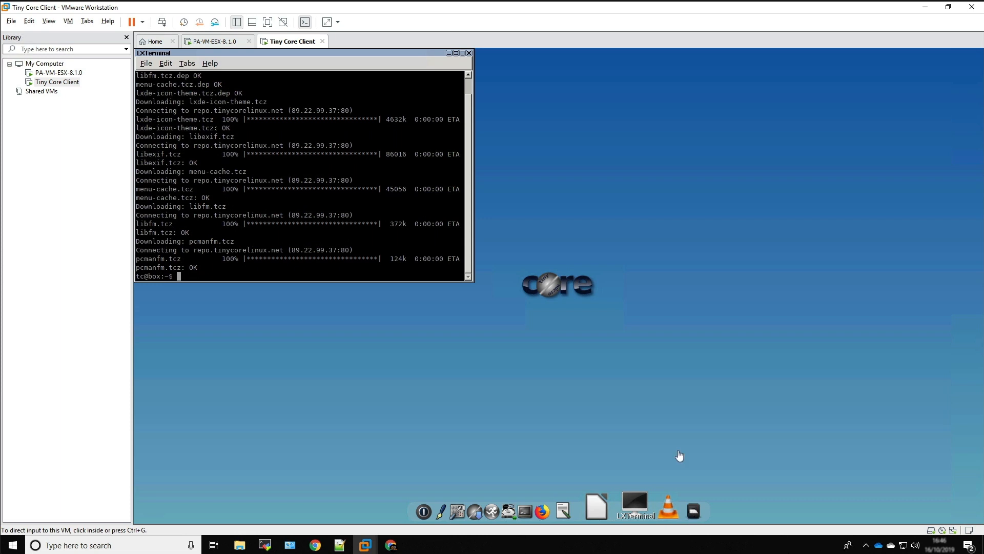
# Open the PCManFM file manager, browse the tce folder on sda1, and close the file manager
pyautogui.rightClick(646, 345)
pyautogui.moveTo(660, 358)
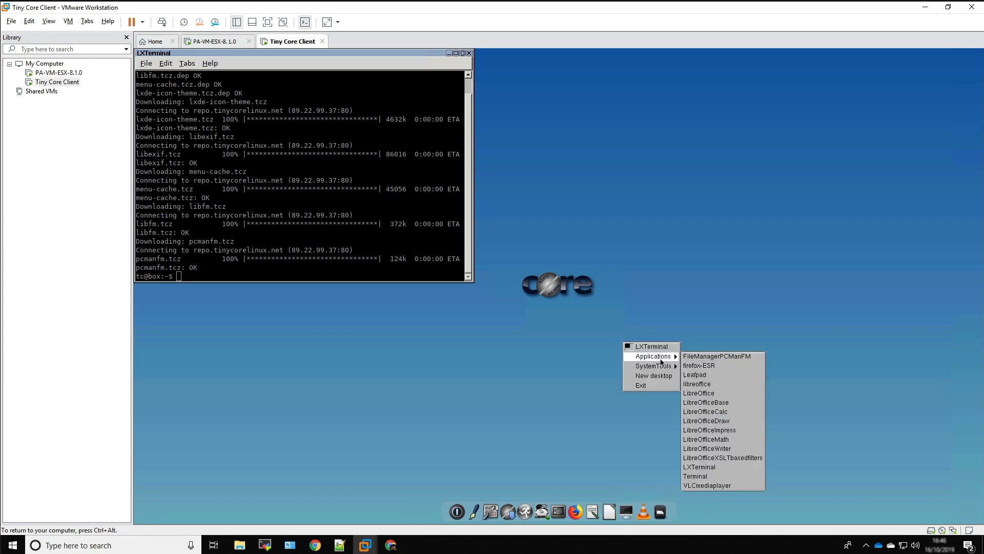
pyautogui.click(709, 358)
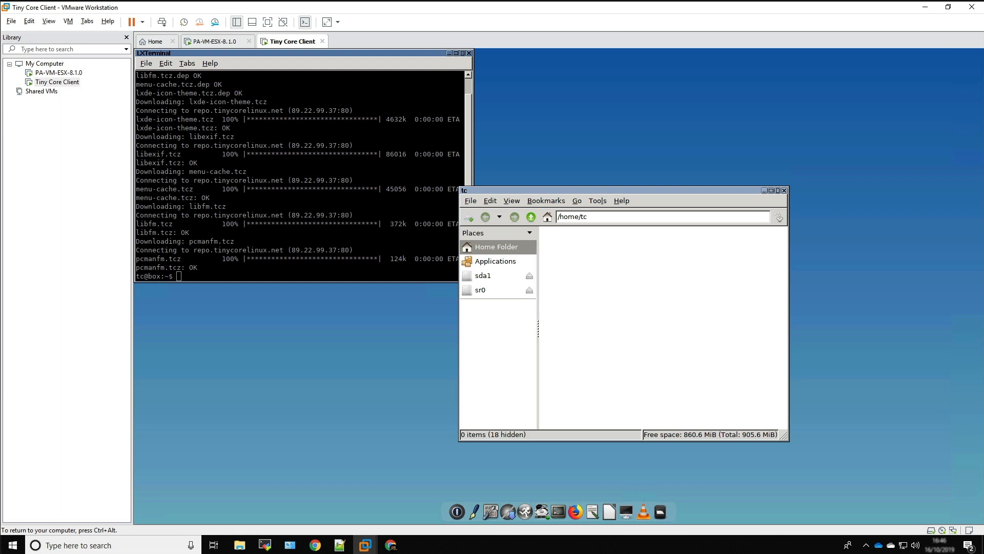
pyautogui.click(483, 280)
pyautogui.doubleClick(610, 250)
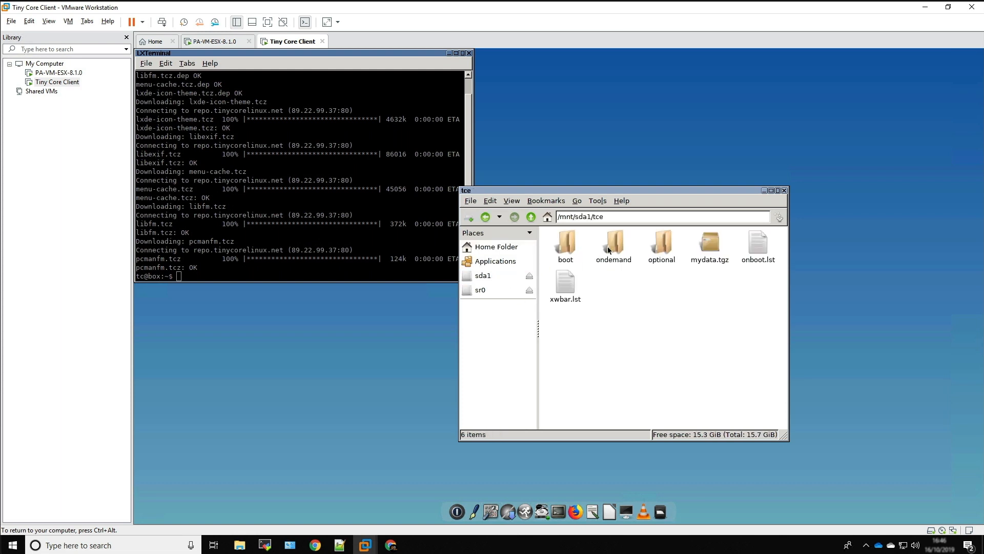
pyautogui.moveTo(592, 190); pyautogui.dragTo(673, 140)
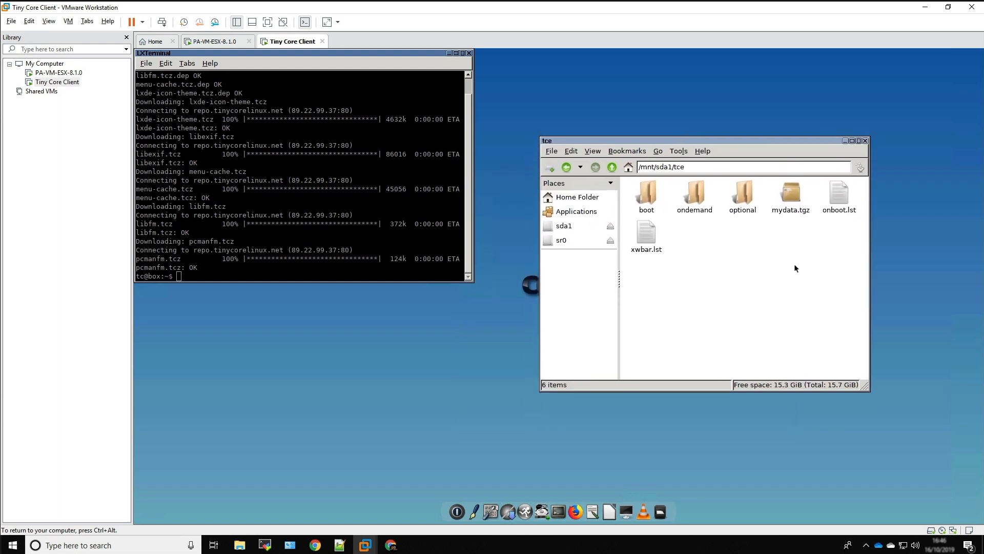
pyautogui.click(865, 140)
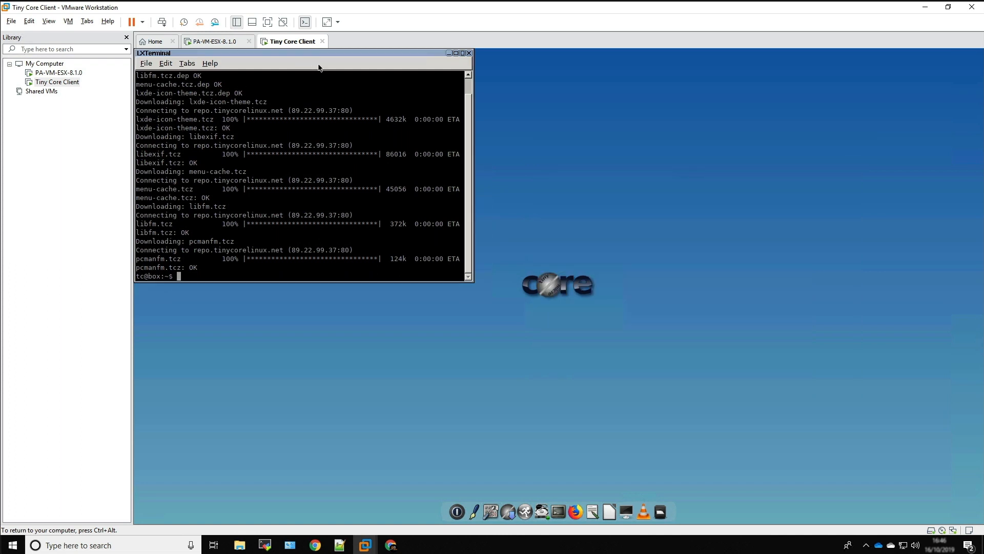
pyautogui.moveTo(352, 54); pyautogui.dragTo(532, 135)
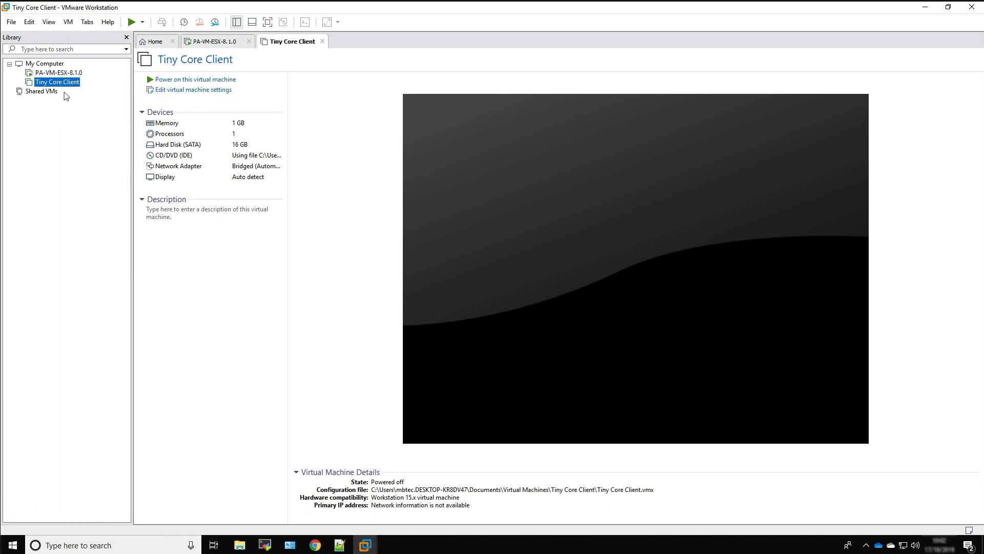
# Connect the Tiny Core Client's network adapter to the custom virtual network VMnet3 (Host-only) and save the virtual machine settings
pyautogui.click(164, 90)
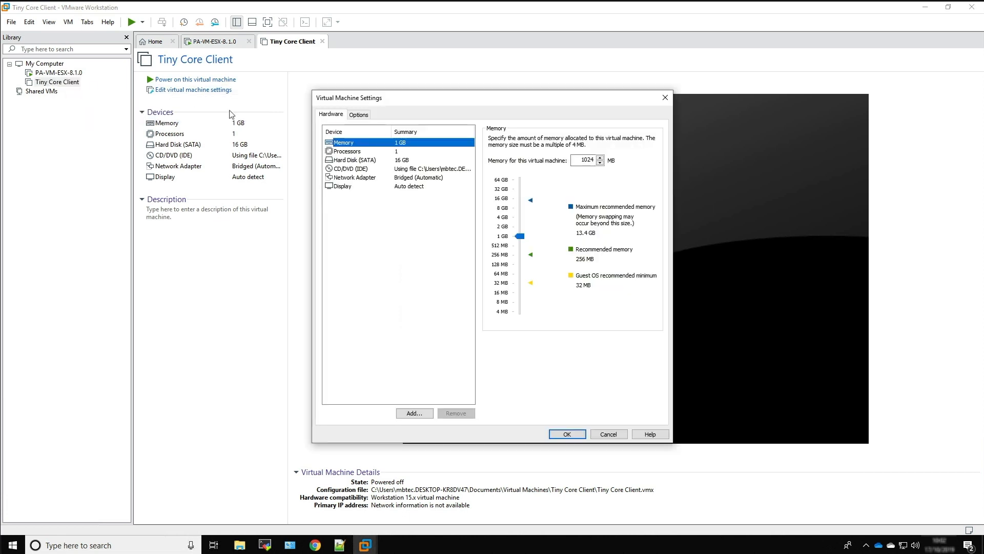
pyautogui.click(363, 180)
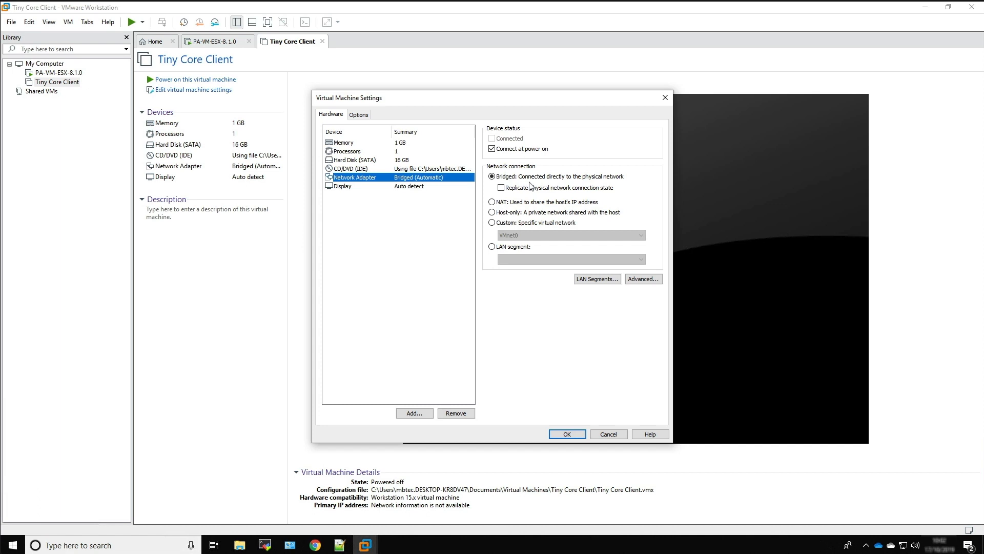
pyautogui.click(492, 224)
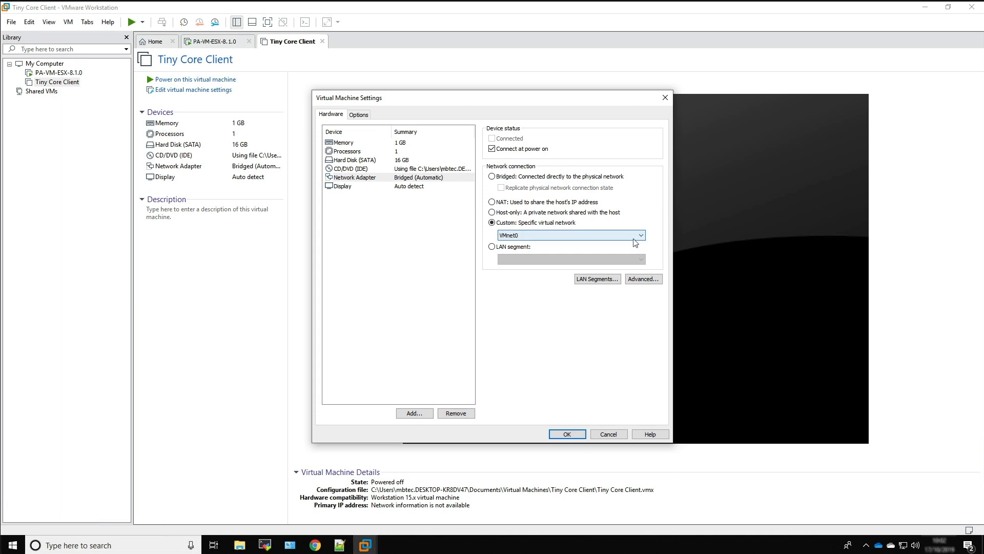
pyautogui.click(634, 236)
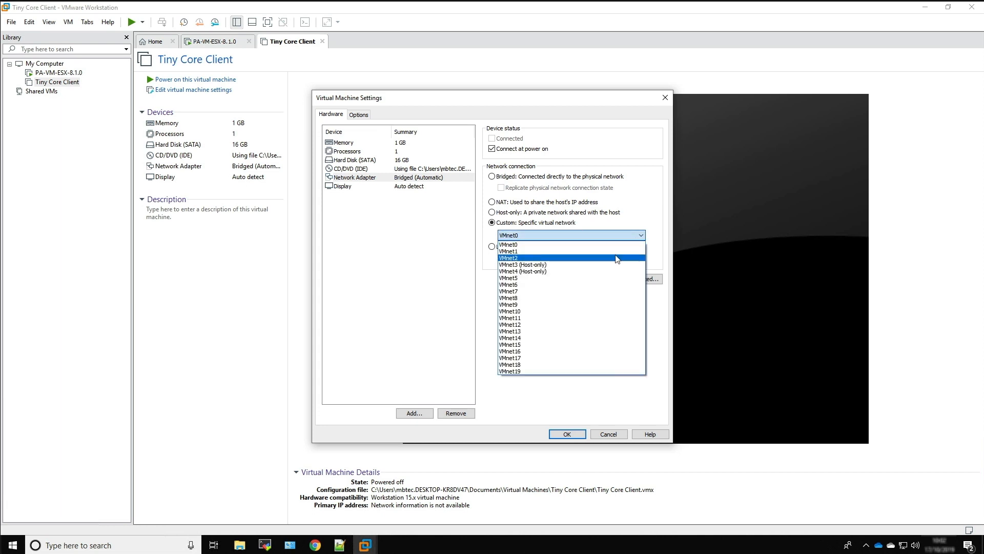
pyautogui.click(512, 264)
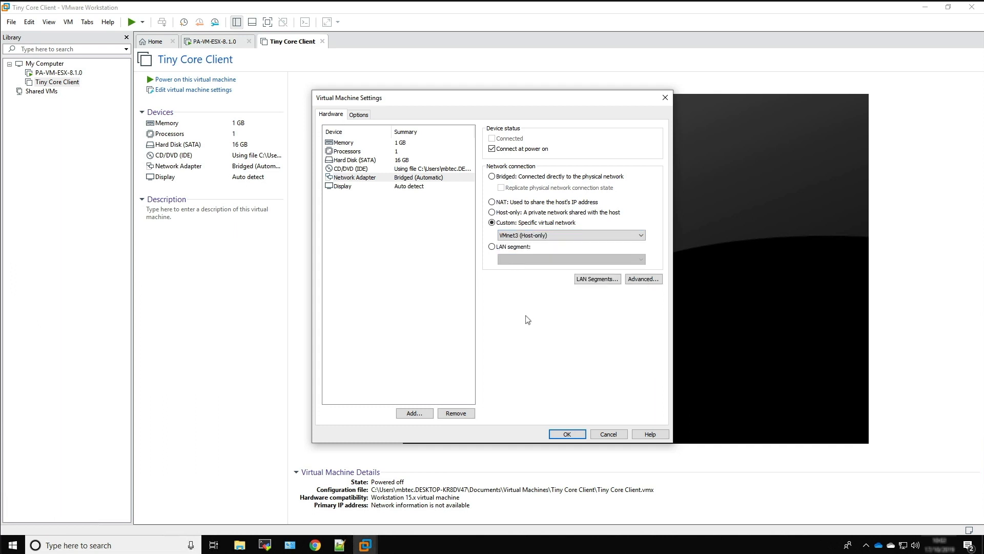
pyautogui.click(568, 434)
# Start up the Tiny Core Client guest
pyautogui.rightClick(52, 84)
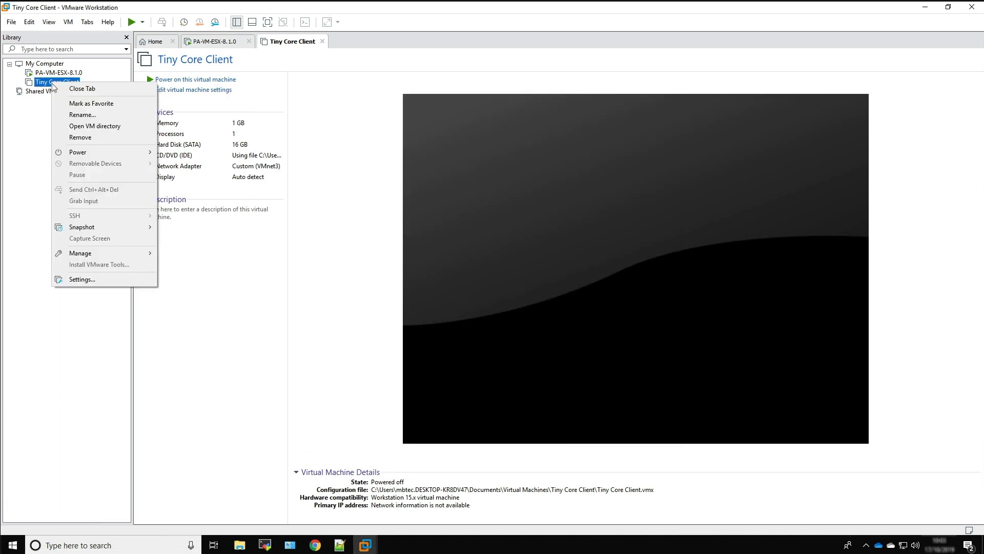
pyautogui.moveTo(104, 157)
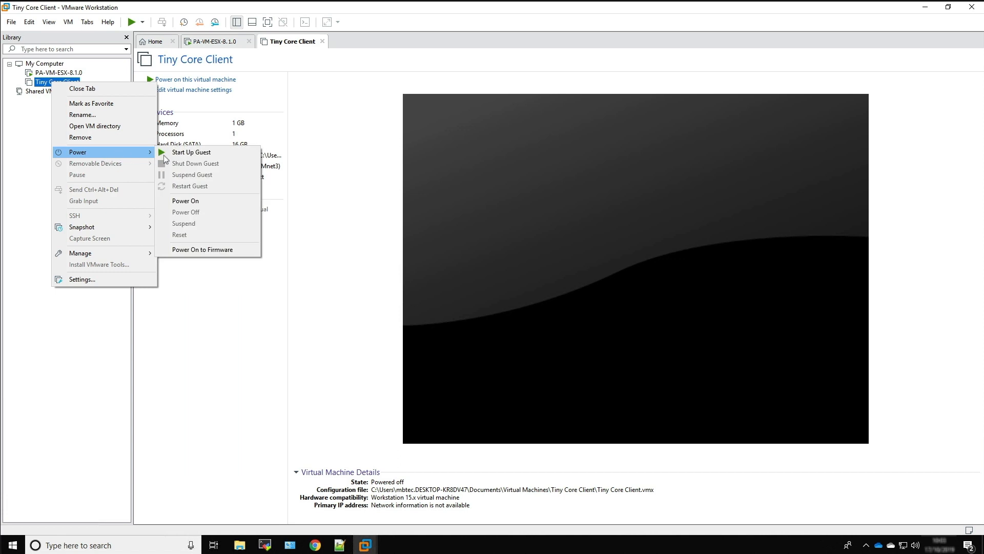
pyautogui.click(174, 152)
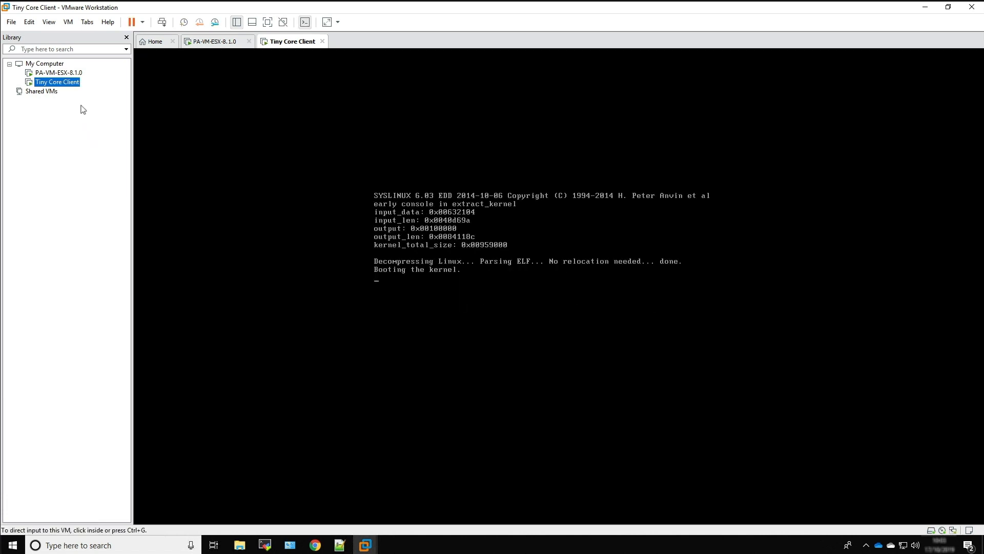
# Log in to the PA-VM-ESX-8.1.0 console with the username admin and the account password
pyautogui.click(59, 72)
pyautogui.click(416, 235)
pyautogui.write('admin')
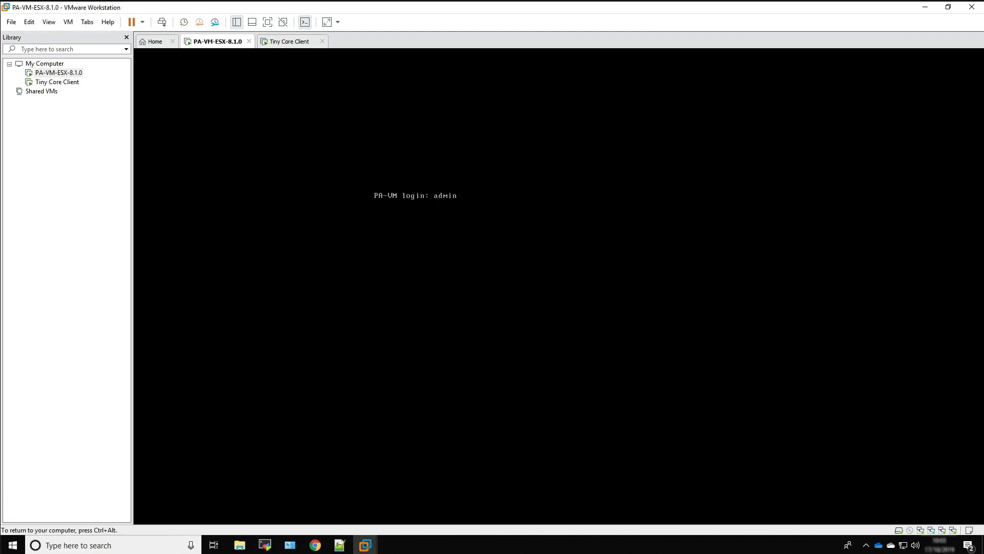
pyautogui.press('Return')
pyautogui.press('Return')
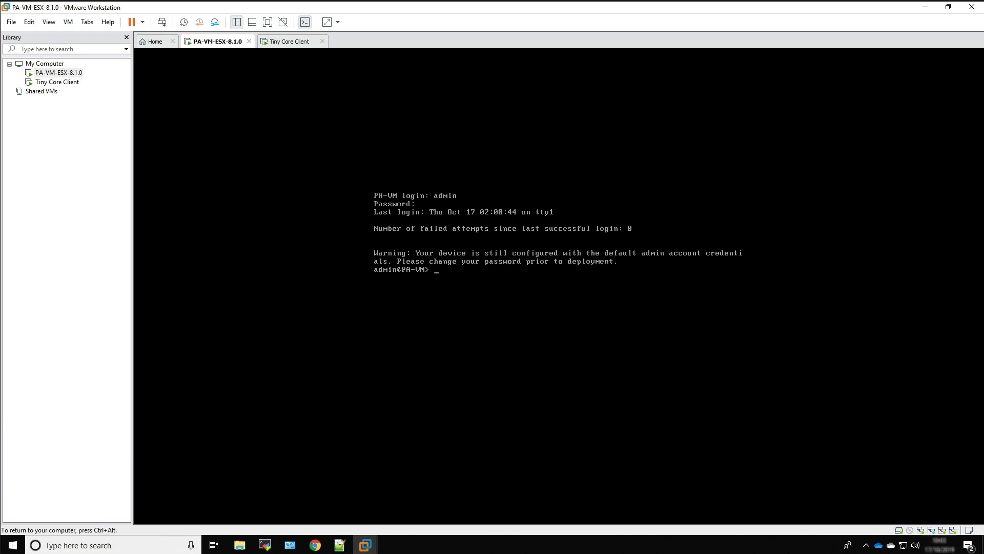
# Display the firewall's management details in the console with the command show system info
pyautogui.write('show system info')
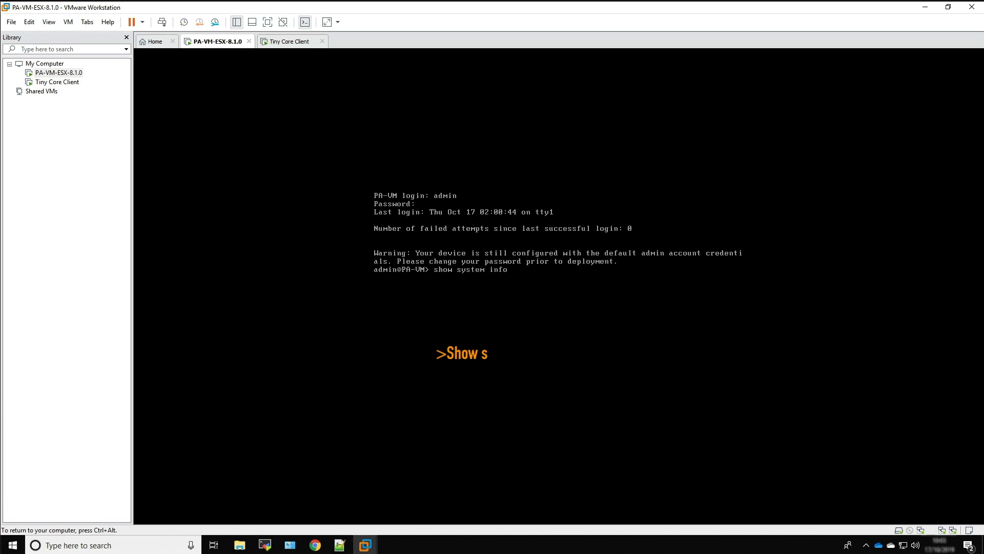
pyautogui.press('Return')
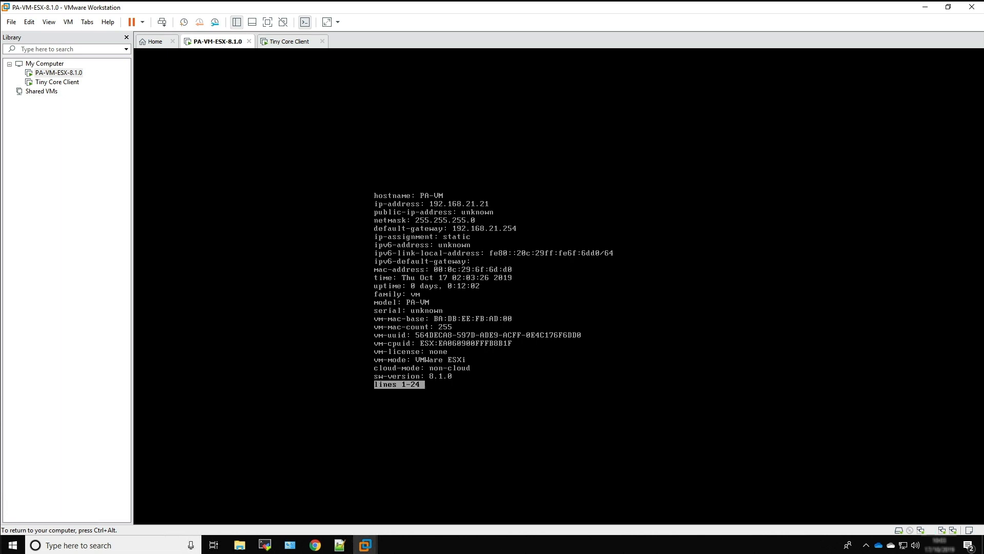
pyautogui.hotkey('ctrl', 'alt')
pyautogui.click(316, 545)
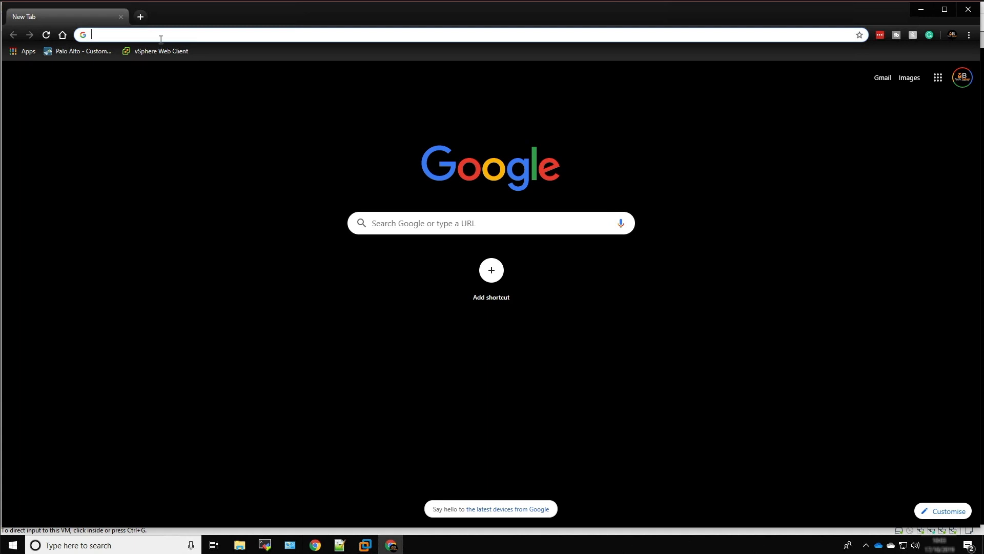
pyautogui.write('https://192.168.21.21')
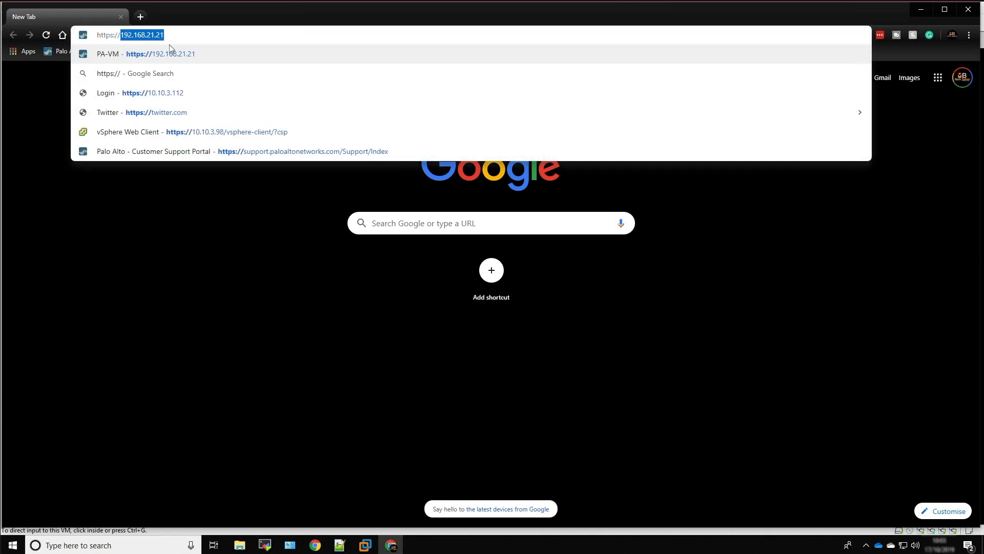
pyautogui.press('Return')
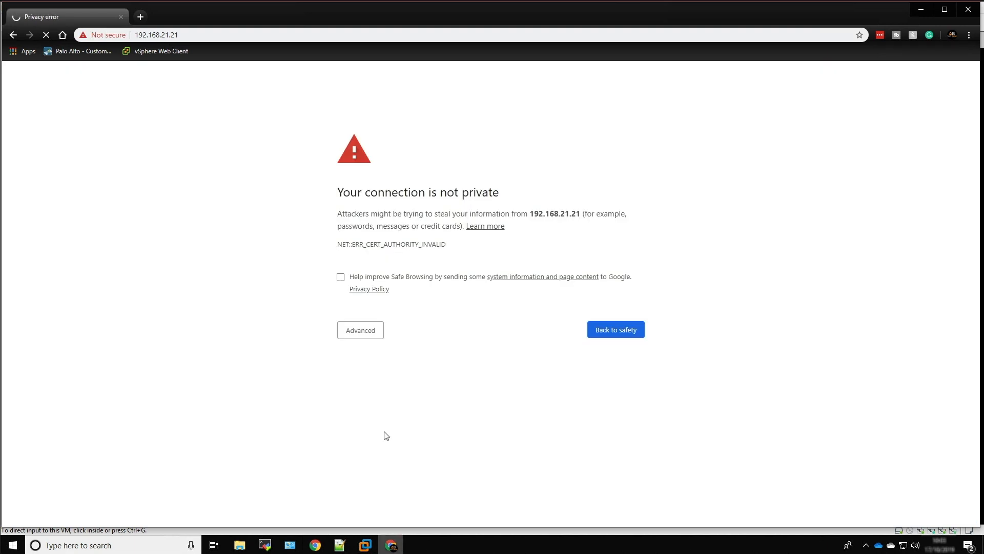
pyautogui.click(359, 330)
pyautogui.click(376, 407)
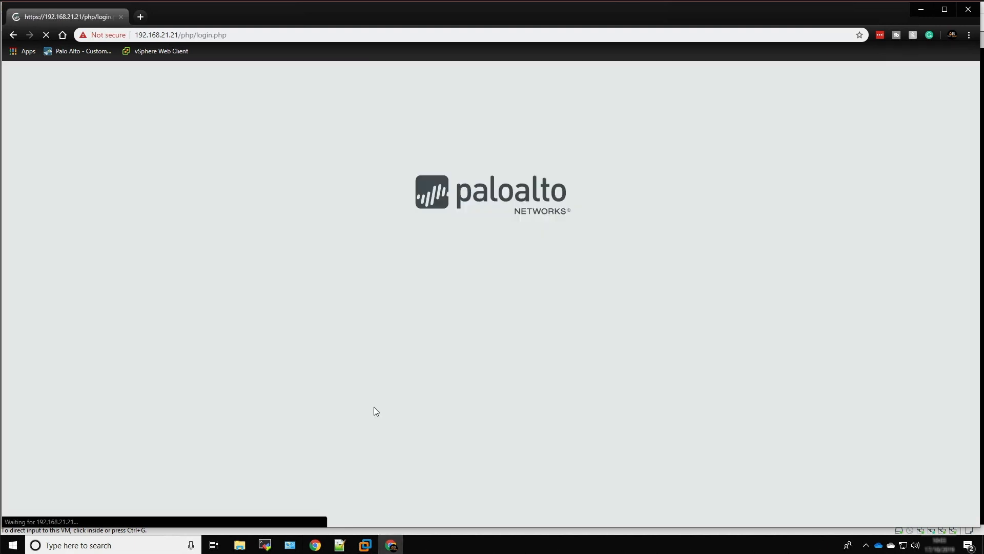
# Log in to the Palo Alto web interface with the username admin and the account password
pyautogui.click(462, 241)
pyautogui.write('admin')
pyautogui.press('Tab')
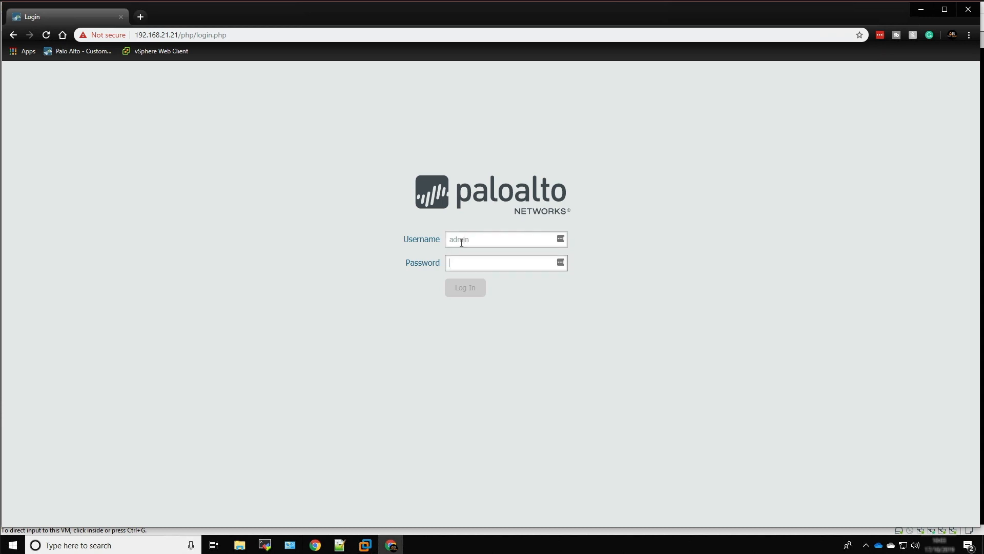
pyautogui.write('admin')
pyautogui.press('Return')
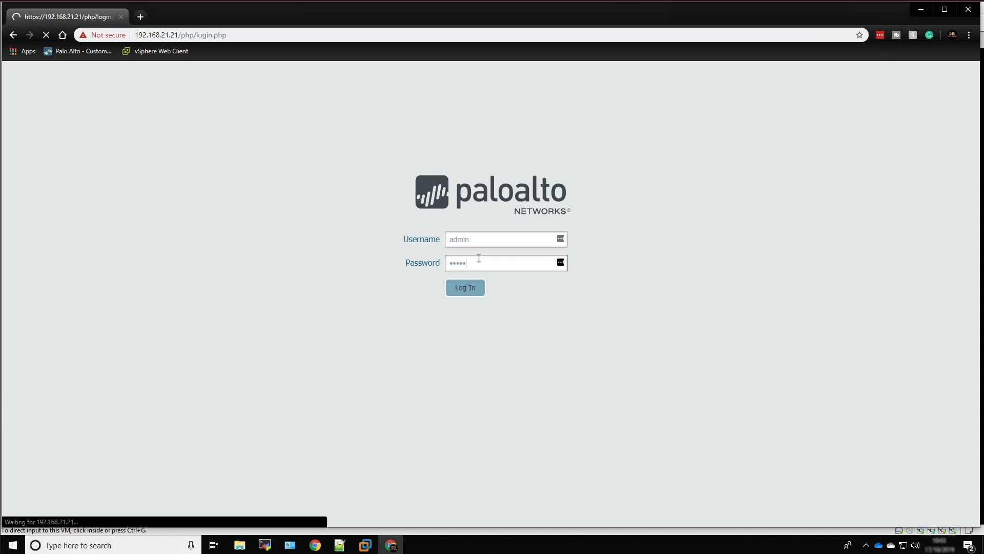
# Close the PAN-OS Welcome dialog and decline adding the firewall's login to LastPass
pyautogui.click(578, 115)
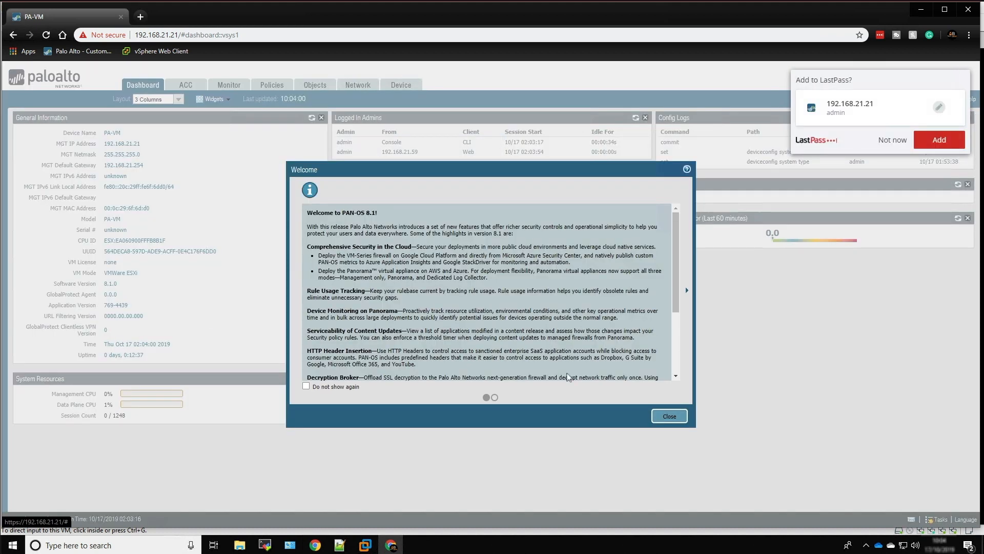
pyautogui.click(667, 416)
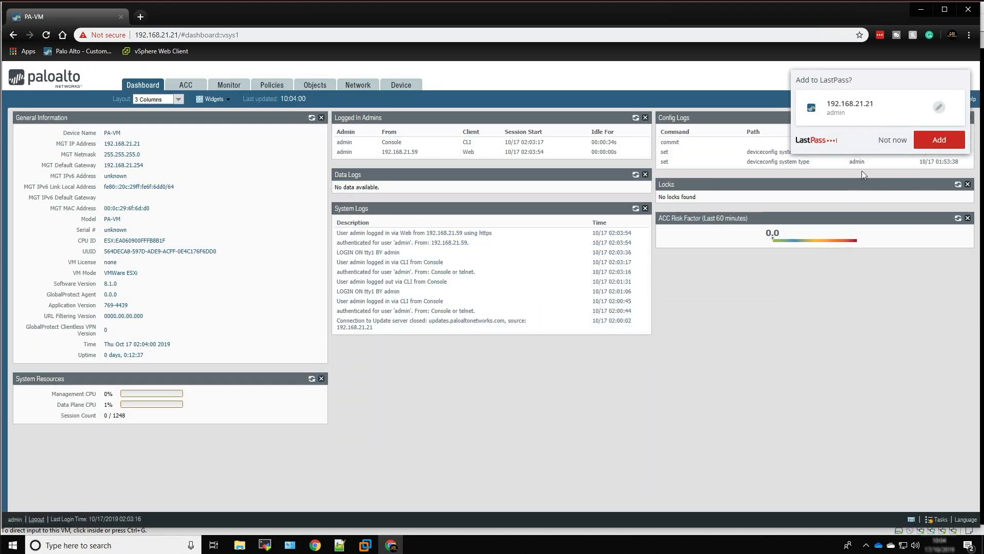
pyautogui.click(895, 146)
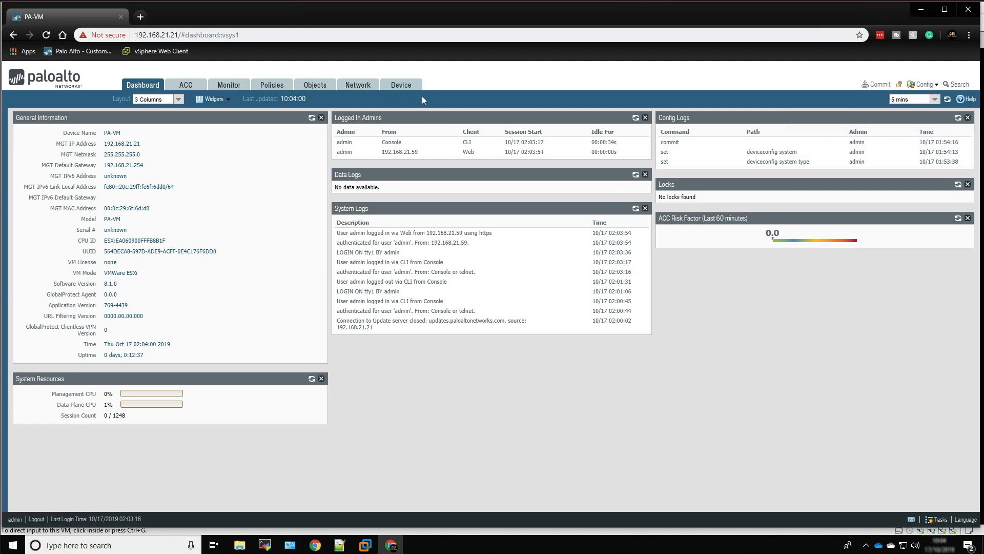
# Set the Time Zone to Europe/London in the General Settings of the device's management setup
pyautogui.click(397, 86)
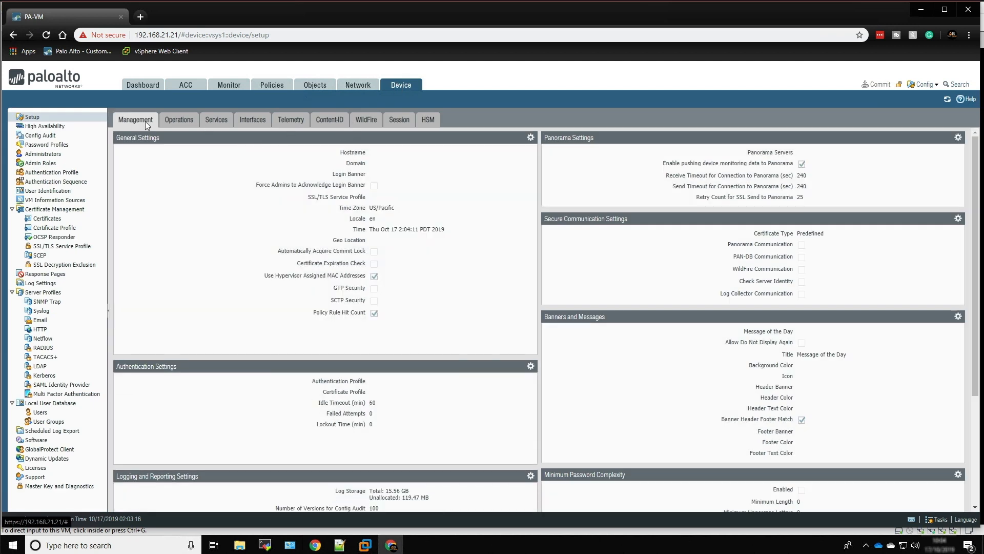
pyautogui.click(531, 138)
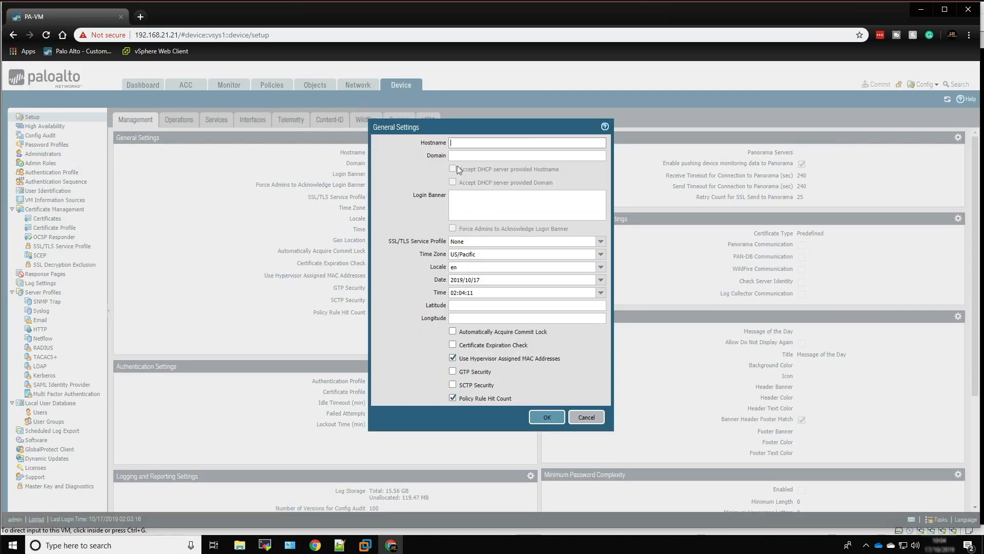
pyautogui.click(488, 255)
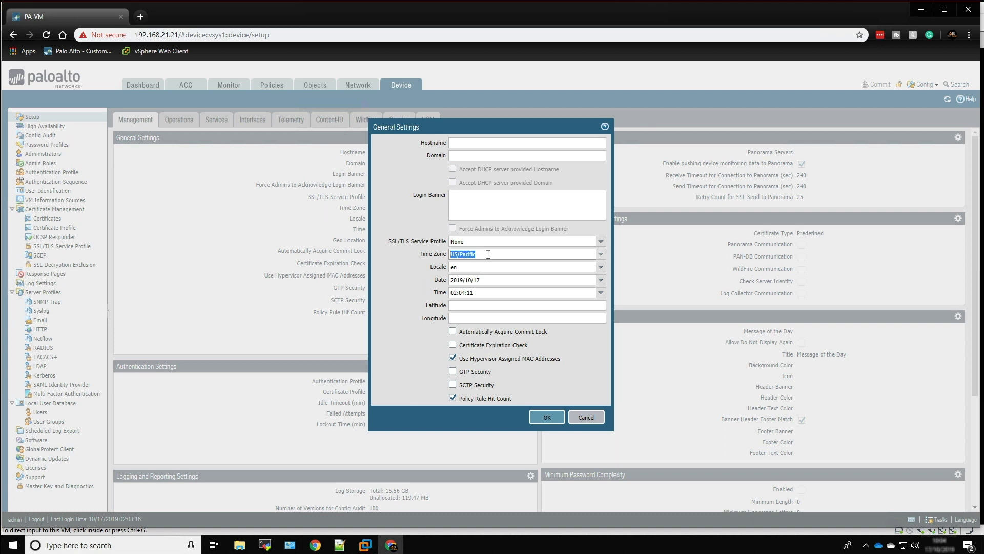
pyautogui.press('BackSpace')
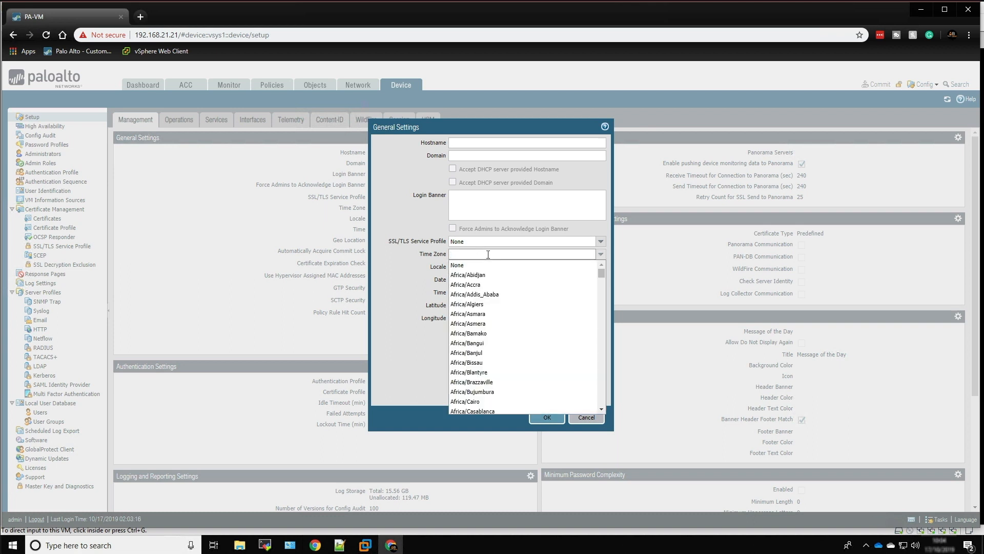
pyautogui.write('euro')
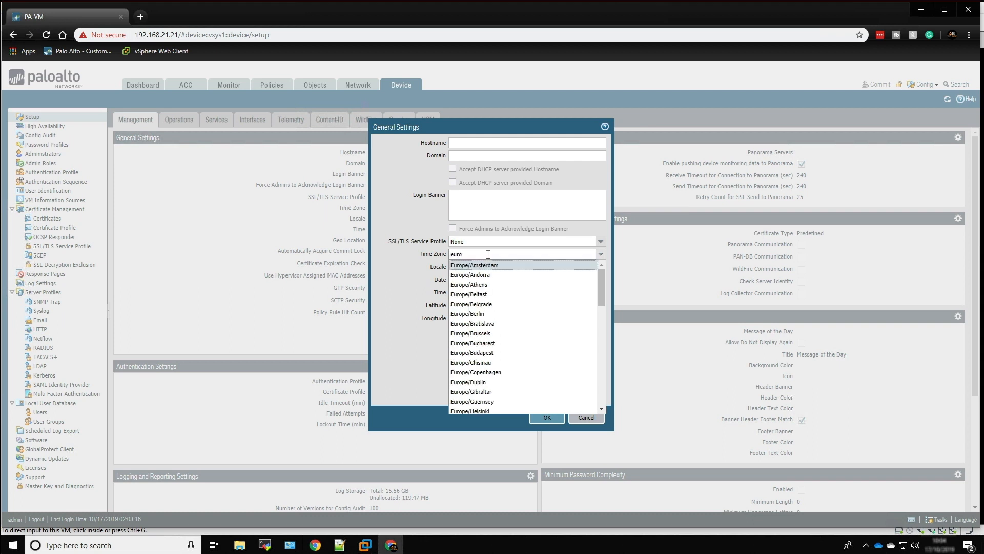
pyautogui.write('pe/london')
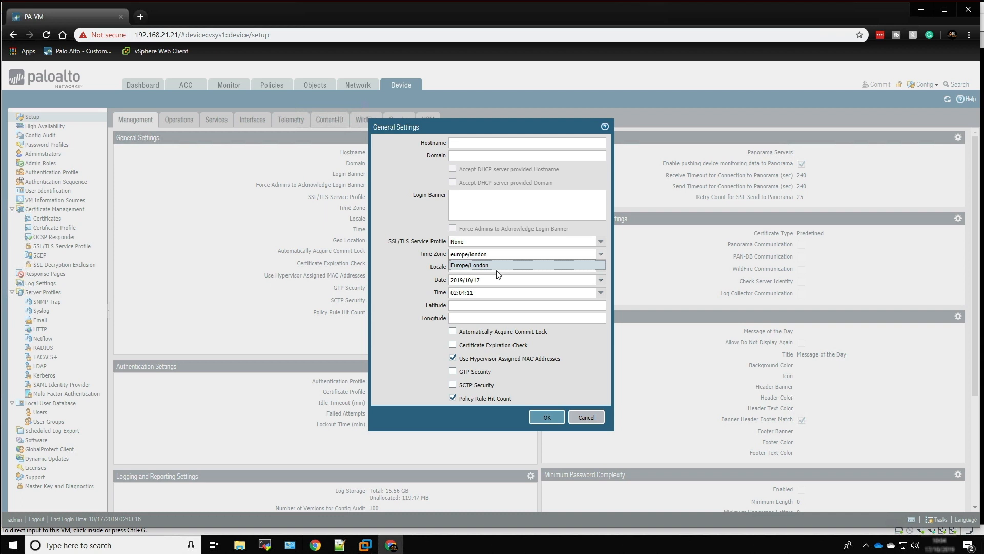
pyautogui.click(497, 265)
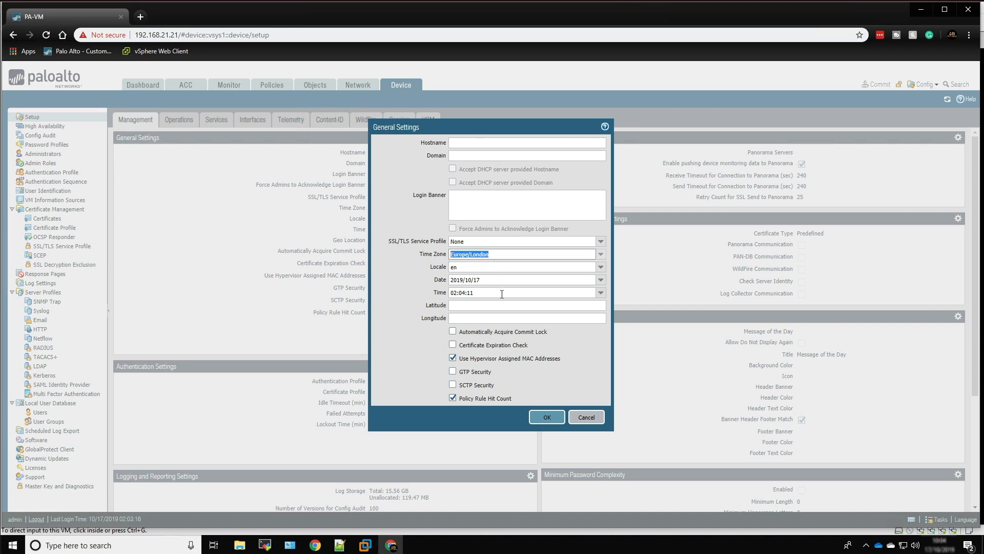
# Set the Hostname to PA-VM and apply the General Settings
pyautogui.click(464, 145)
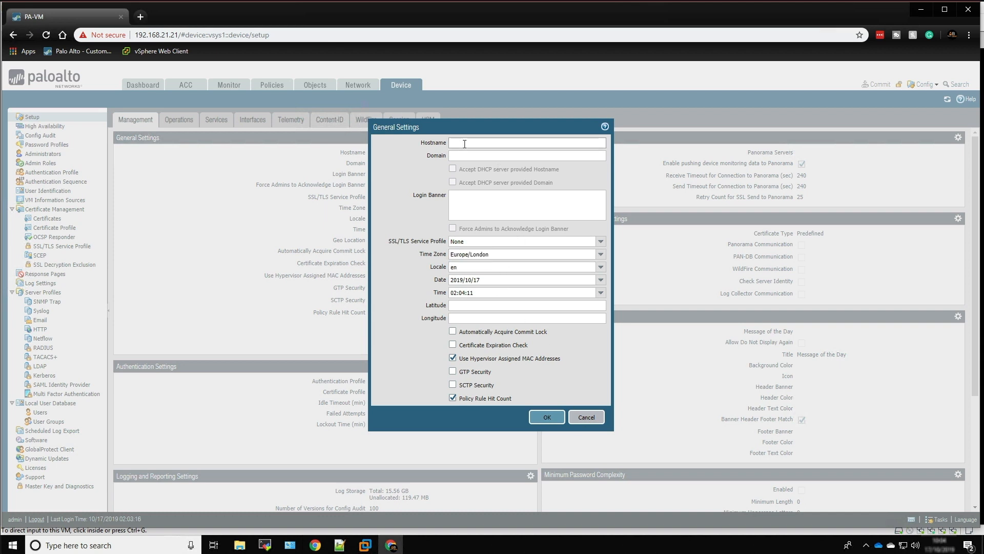
pyautogui.write('PA-VM')
pyautogui.click(547, 421)
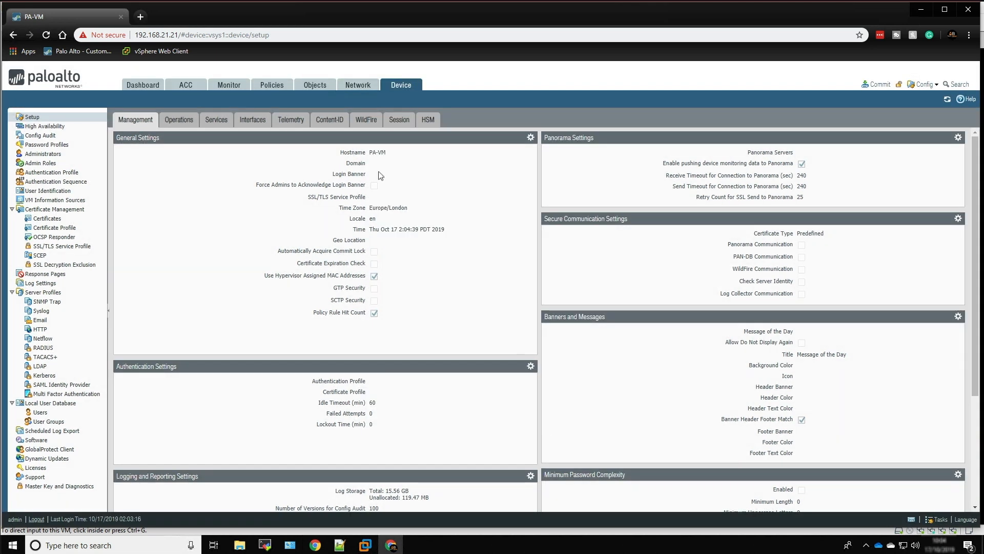
# Set the Primary NTP Server Address to pool.uk.ntp.org in the device's Services setup
pyautogui.click(212, 121)
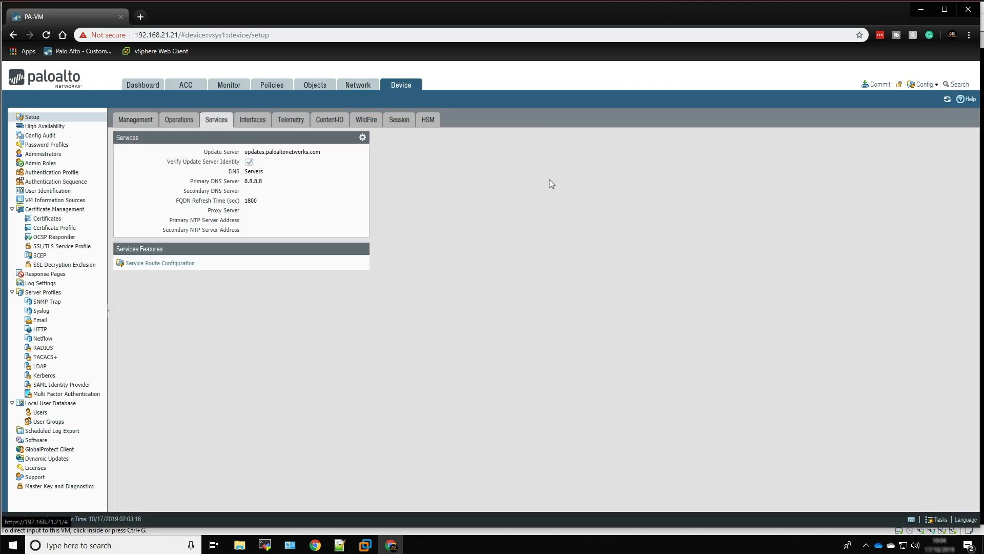
pyautogui.click(363, 139)
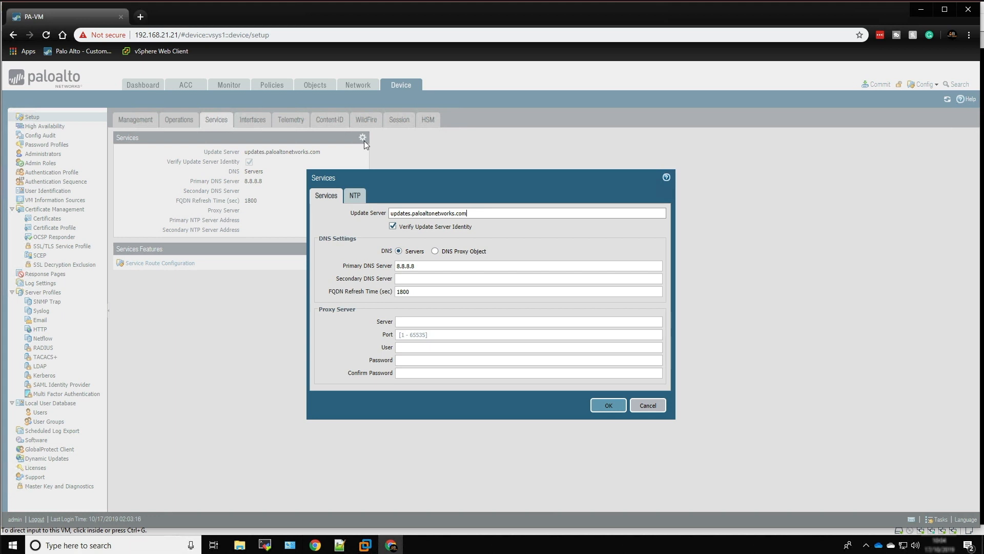
pyautogui.click(356, 196)
pyautogui.click(402, 224)
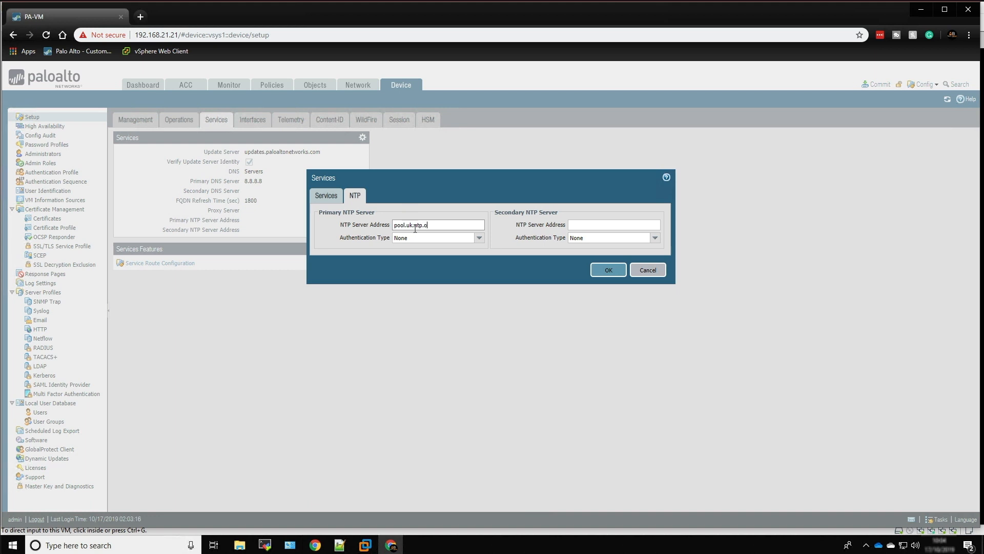
pyautogui.click(608, 271)
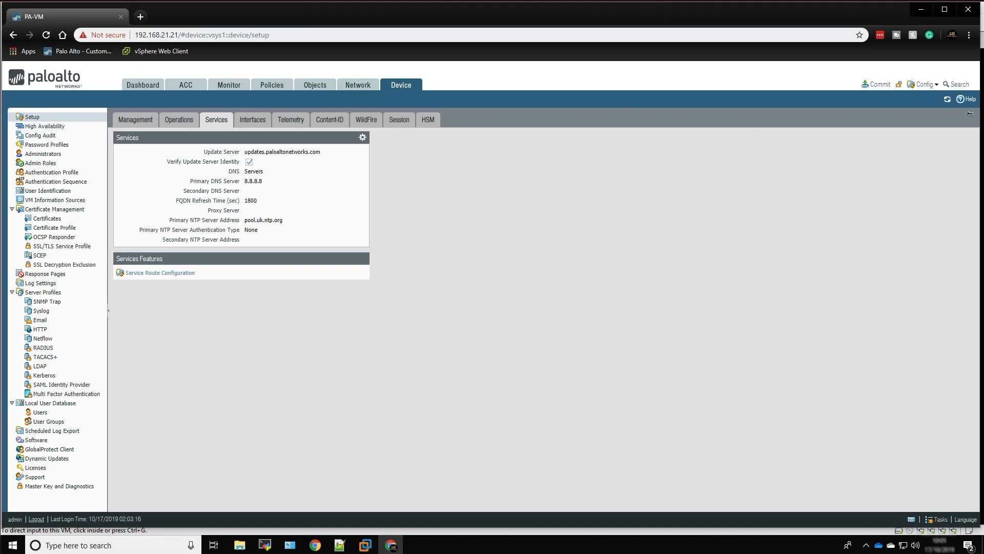
# Commit all changes to the running configuration and close the Commit Status dialog
pyautogui.click(877, 84)
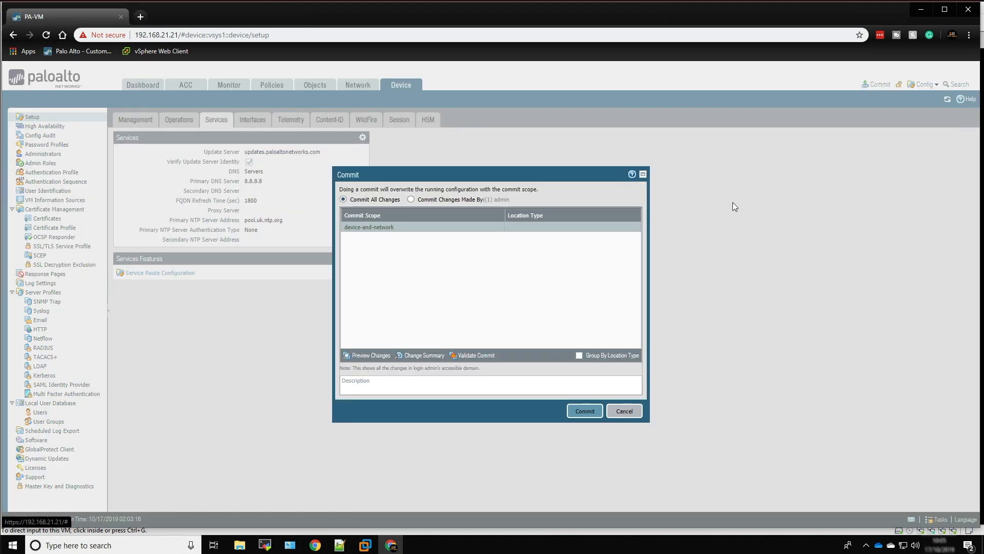
pyautogui.click(584, 411)
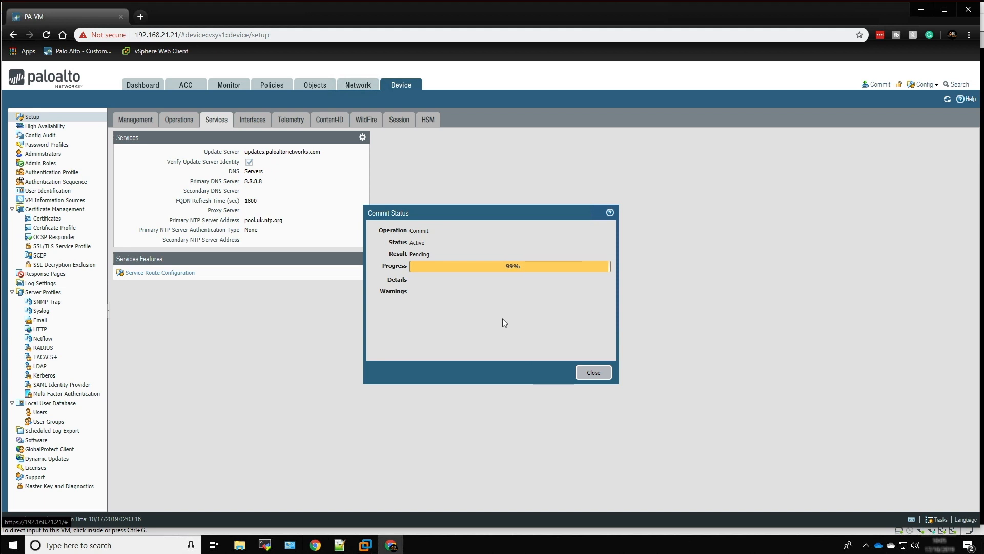
pyautogui.click(594, 373)
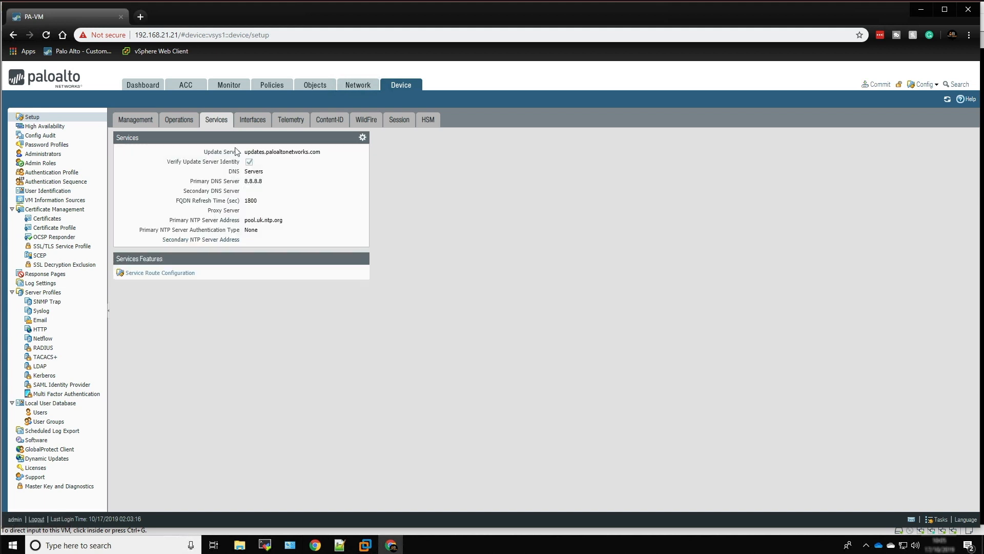
# Check the dashboard's System Logs for the NTP synchronization entry and the firewall's time under General Information
pyautogui.click(143, 85)
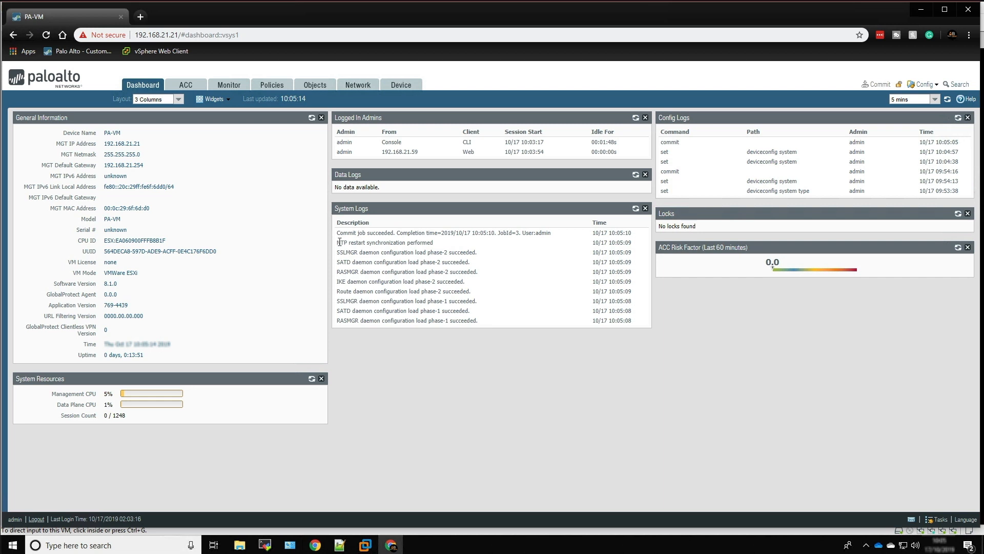
pyautogui.moveTo(340, 242); pyautogui.dragTo(431, 251)
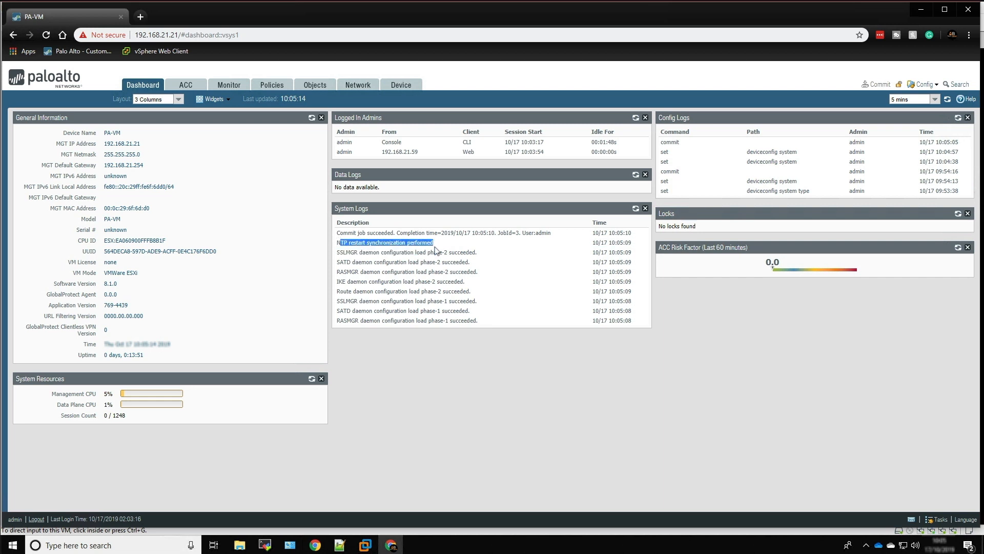
pyautogui.click(351, 340)
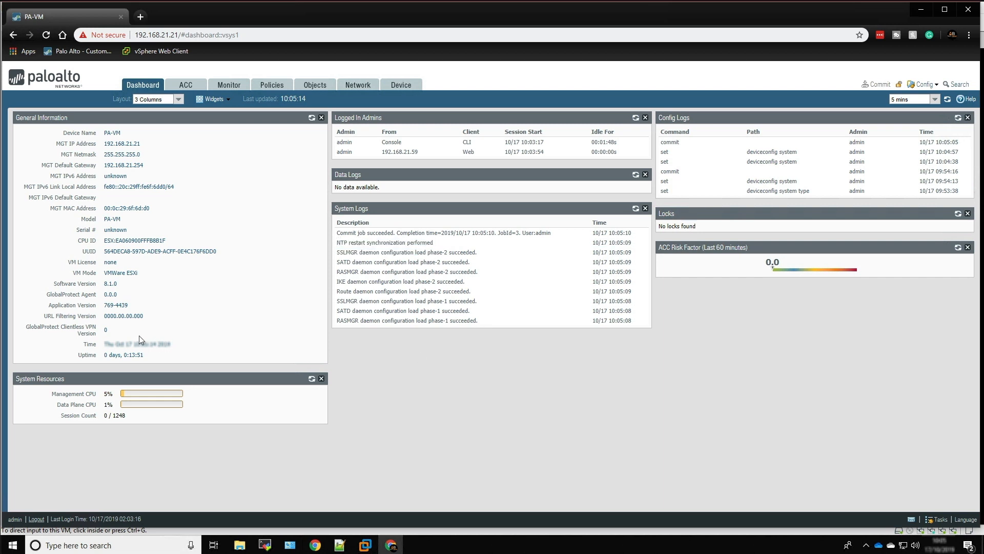
pyautogui.moveTo(139, 336); pyautogui.dragTo(207, 343)
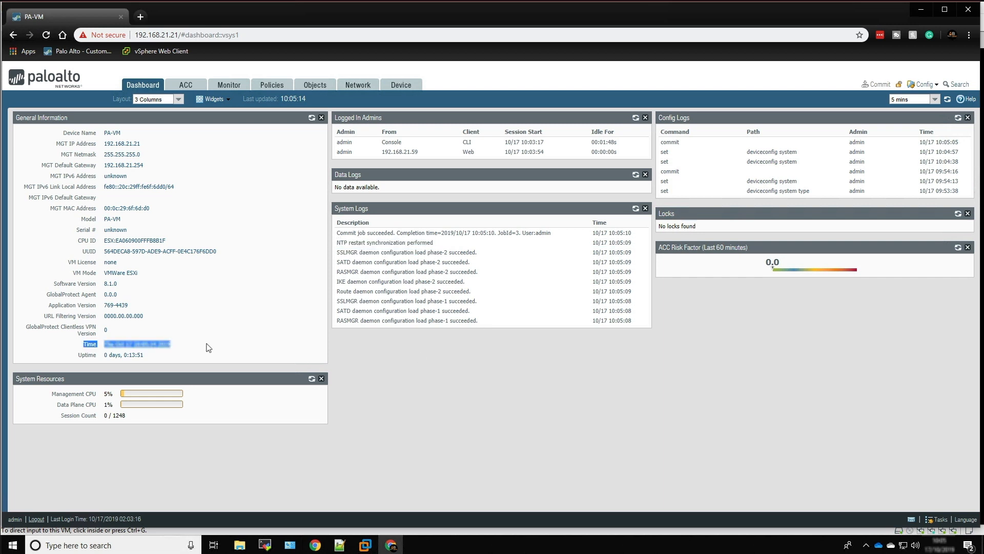
# Create a network zone named Outside with the type Layer3
pyautogui.click(351, 89)
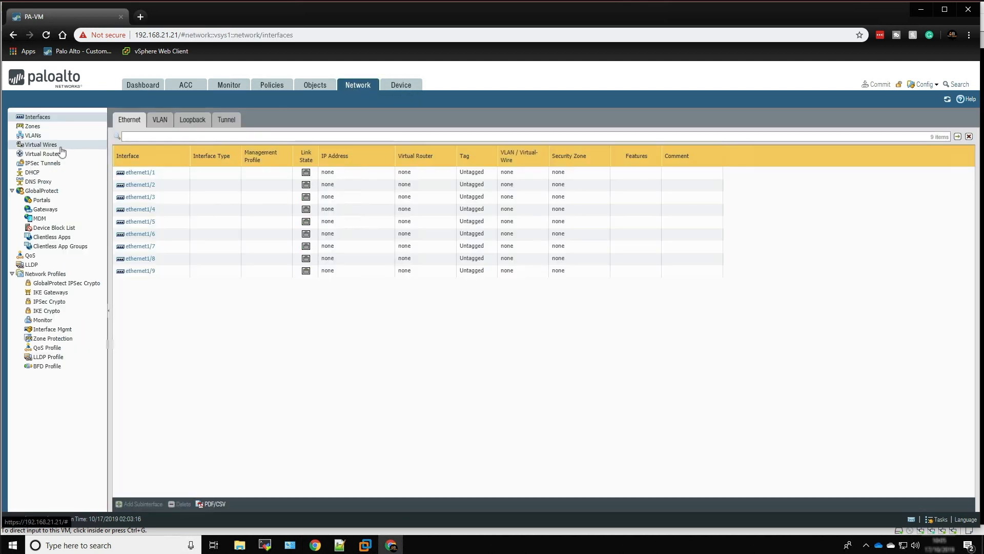
pyautogui.click(33, 127)
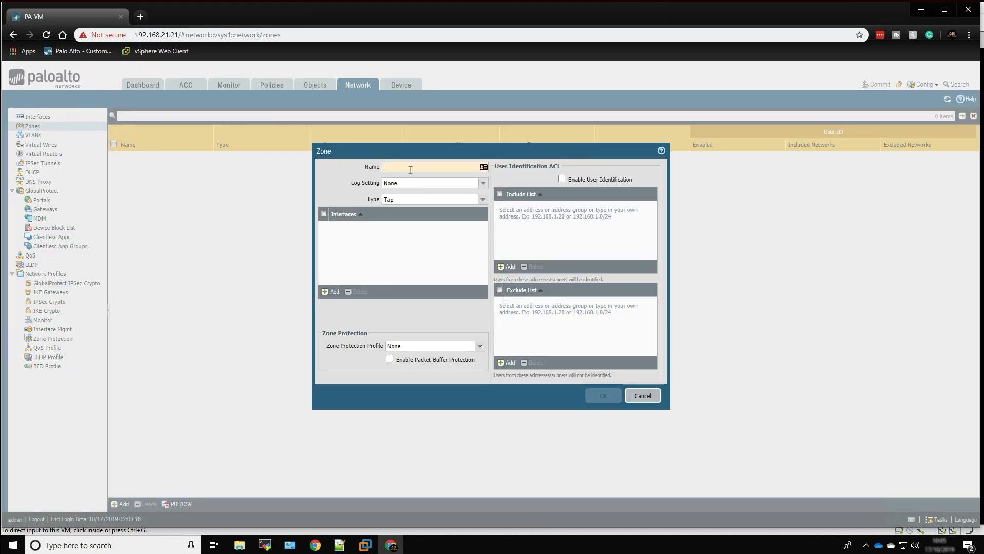
pyautogui.write('Outside')
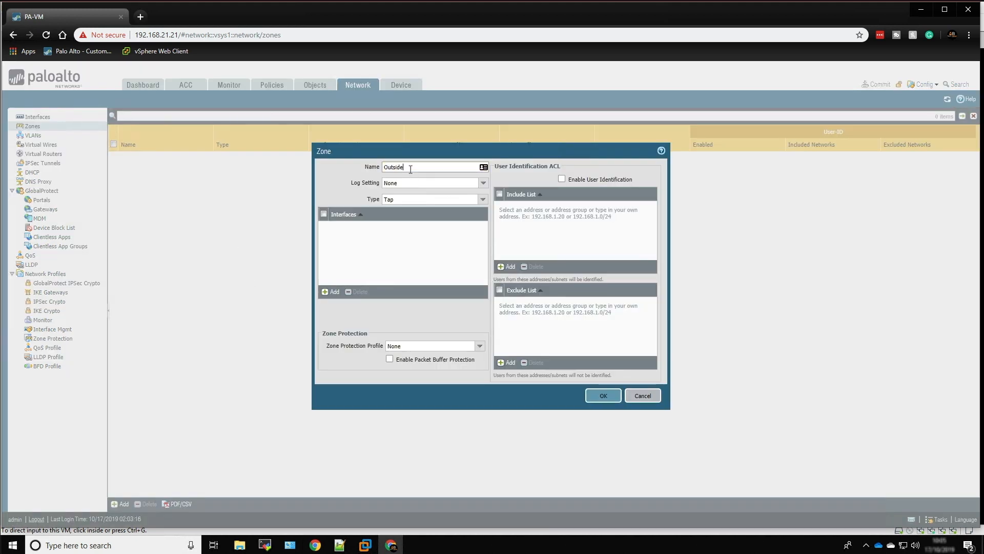
pyautogui.click(483, 202)
pyautogui.click(426, 239)
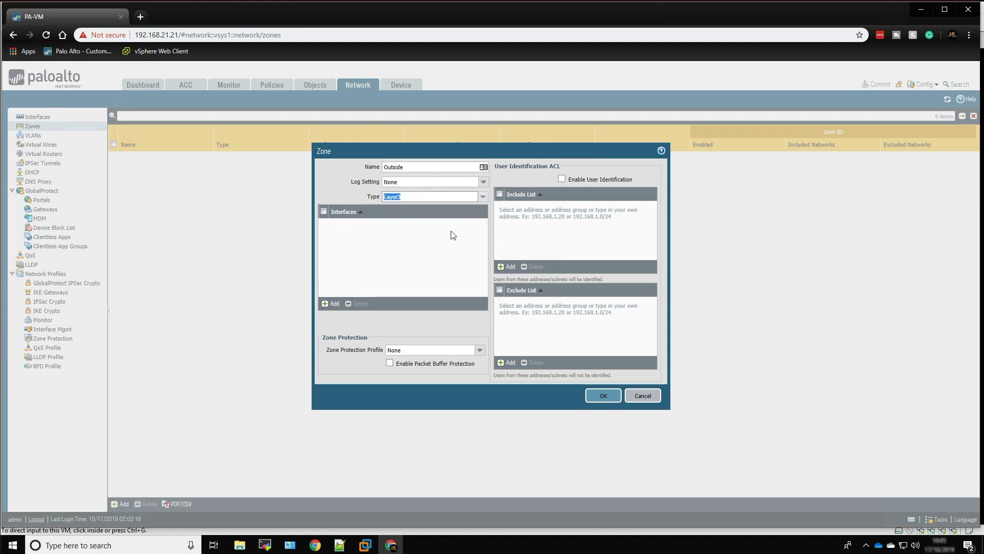
pyautogui.click(603, 395)
# Add a second zone named Inside with the type Layer3
pyautogui.click(122, 504)
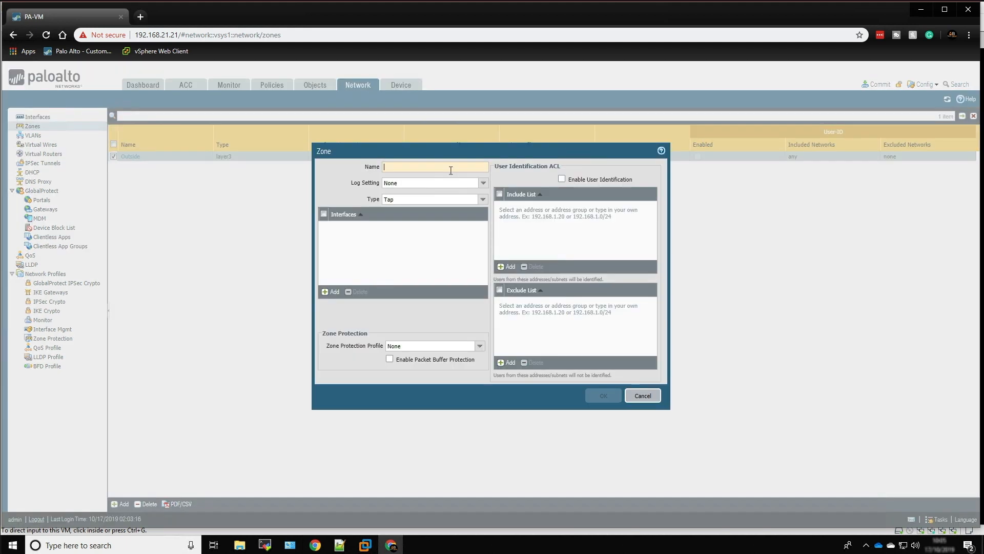
pyautogui.write('Inside')
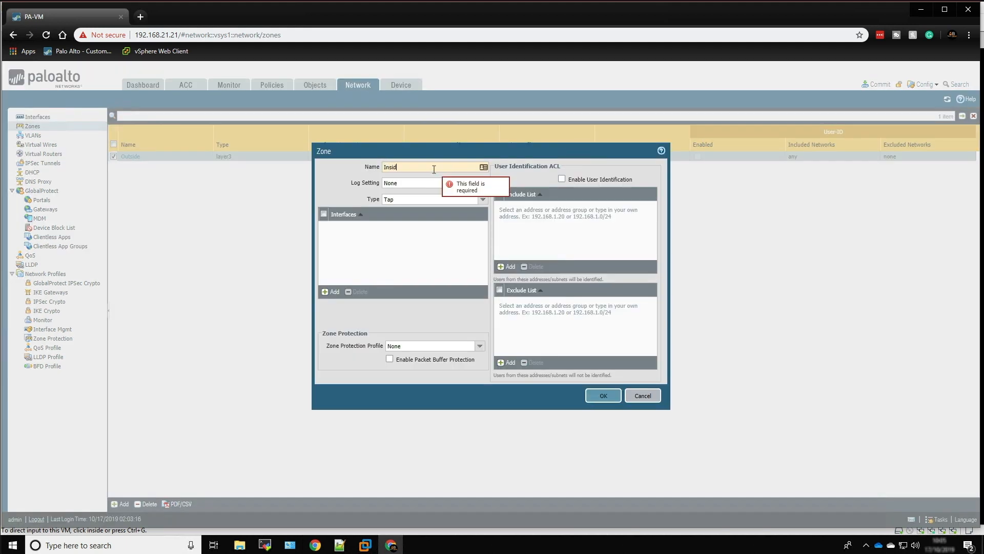
pyautogui.click(483, 199)
pyautogui.click(420, 240)
pyautogui.click(598, 396)
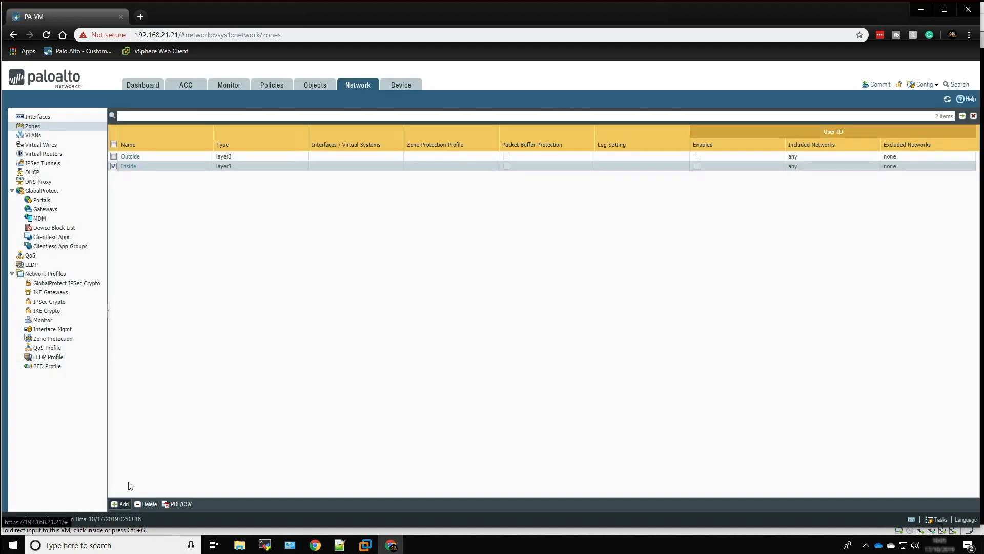
# Add a third zone named DMZ with the type Layer3
pyautogui.click(121, 504)
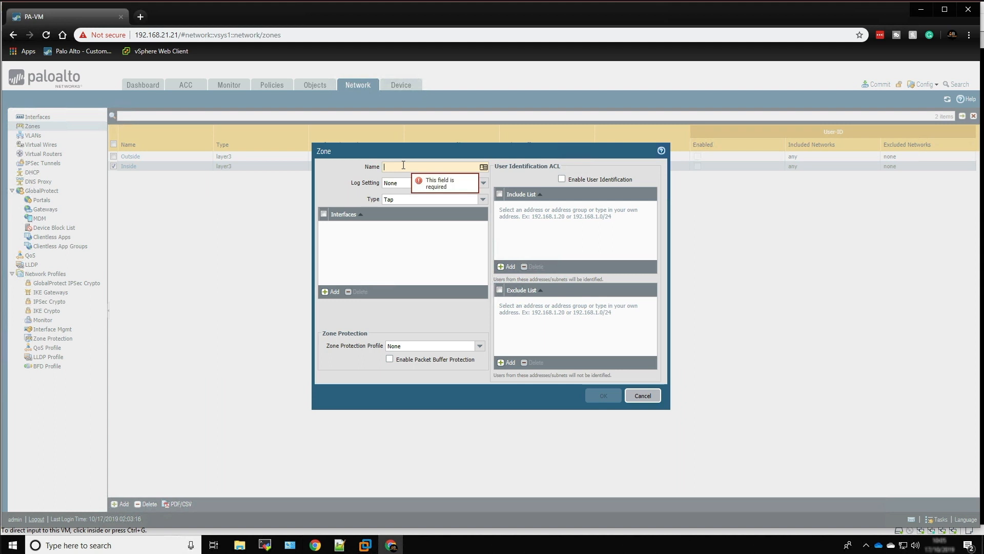
pyautogui.write('DMZ')
pyautogui.click(405, 200)
pyautogui.click(486, 203)
pyautogui.click(418, 244)
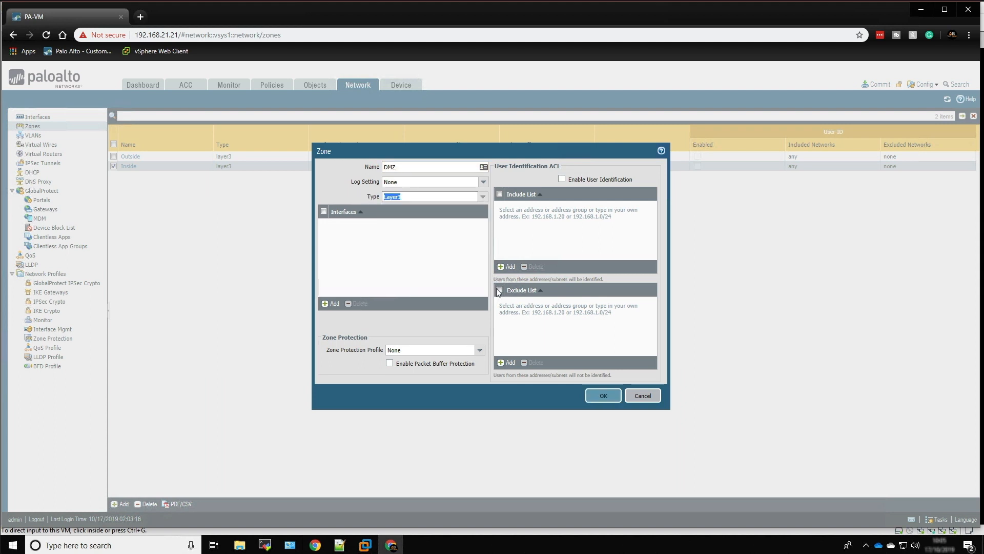
pyautogui.click(596, 396)
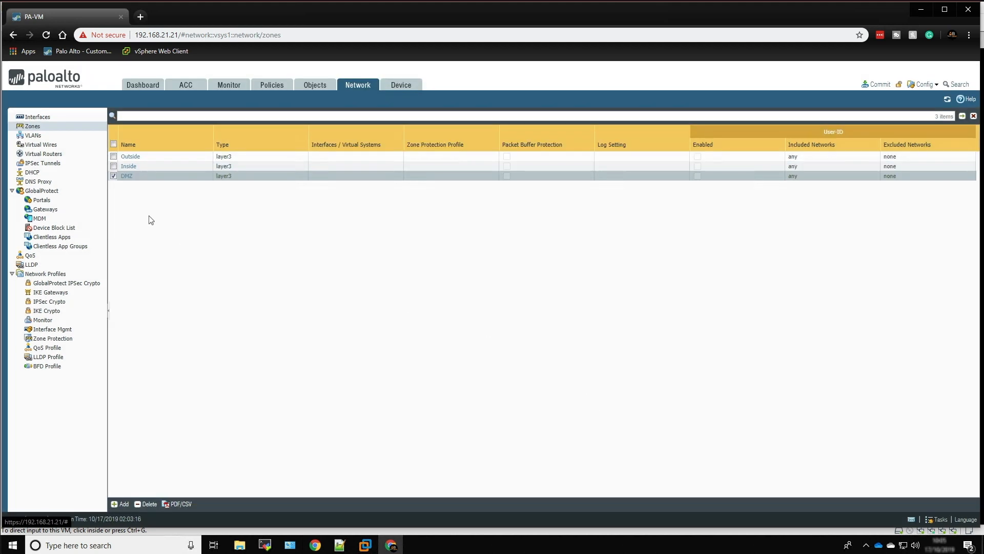
# Create a virtual router named VR1
pyautogui.click(43, 154)
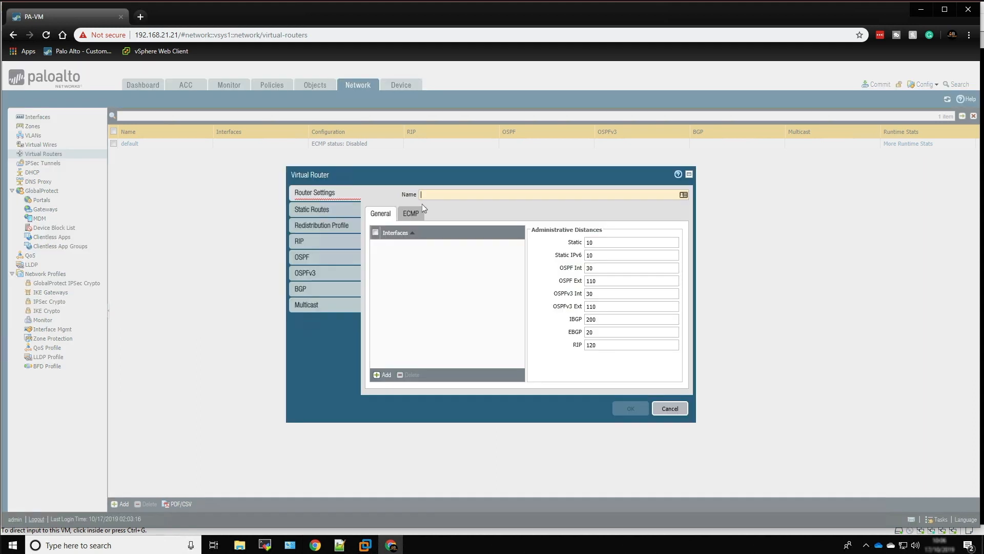
pyautogui.write('VR1')
pyautogui.click(630, 408)
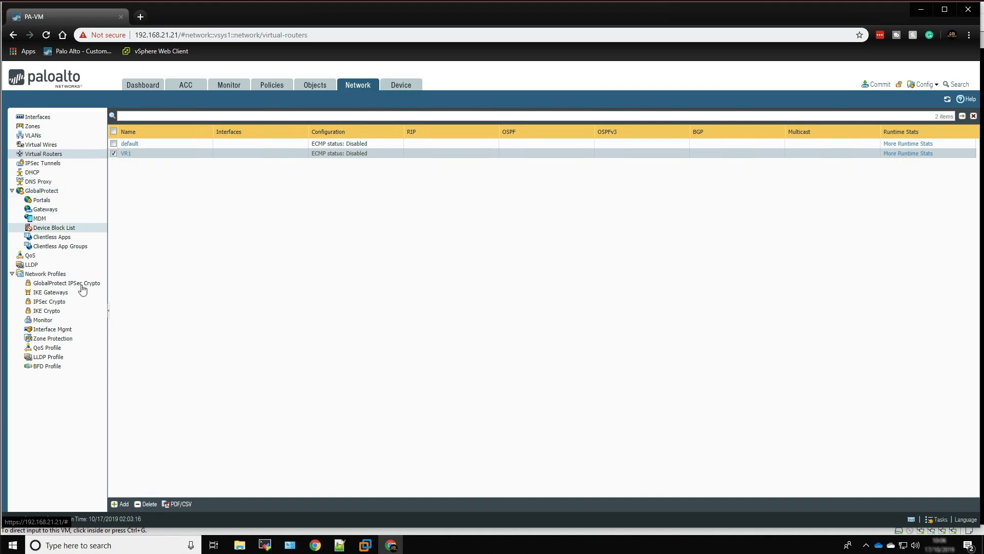
# Create an interface management profile named Ping_Mgmt that permits only Ping
pyautogui.click(59, 332)
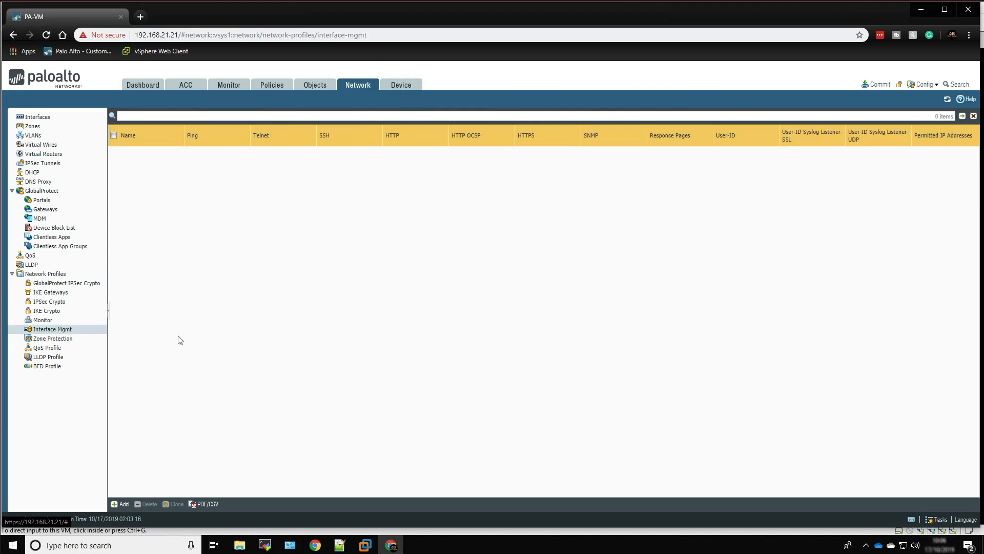
pyautogui.click(123, 504)
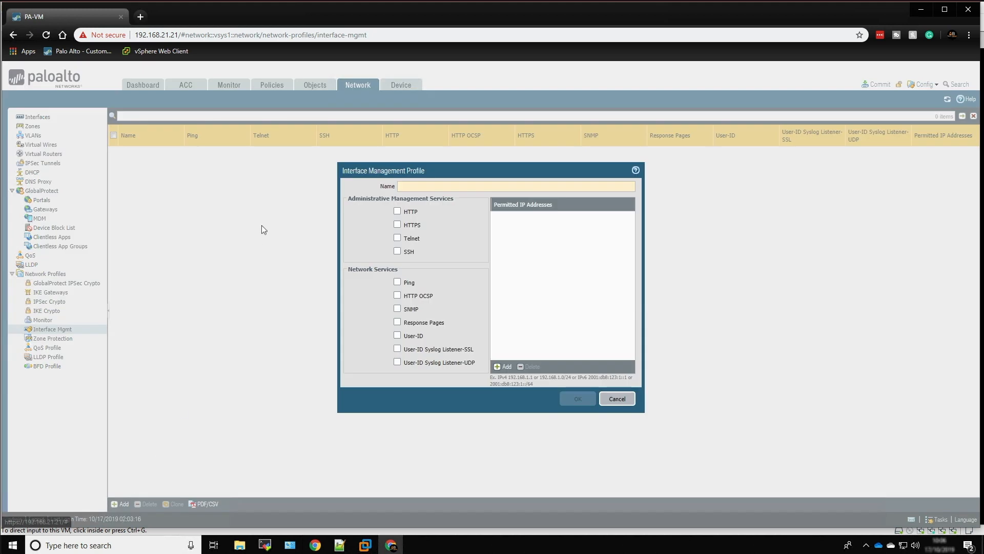
pyautogui.write('Ping_')
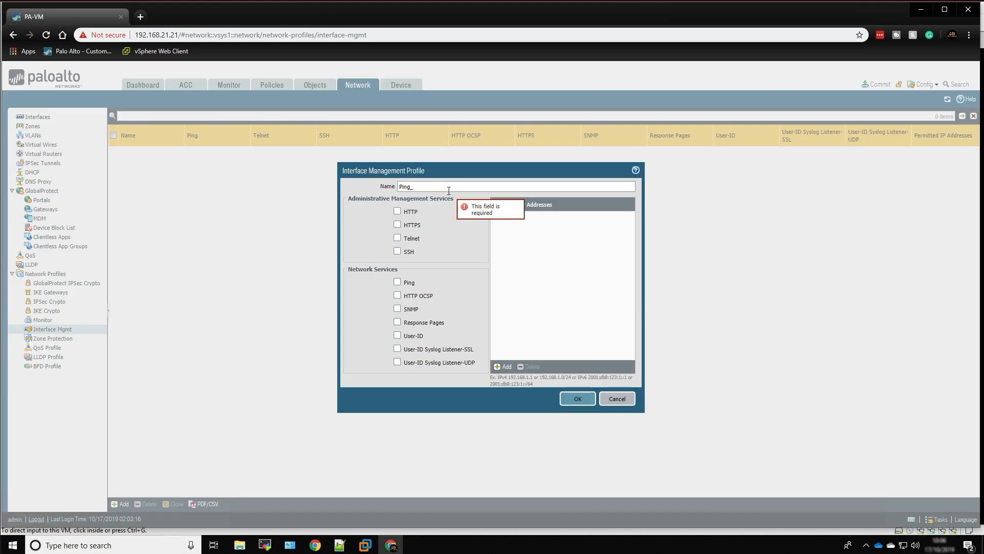
pyautogui.write('Mgmt')
pyautogui.click(397, 282)
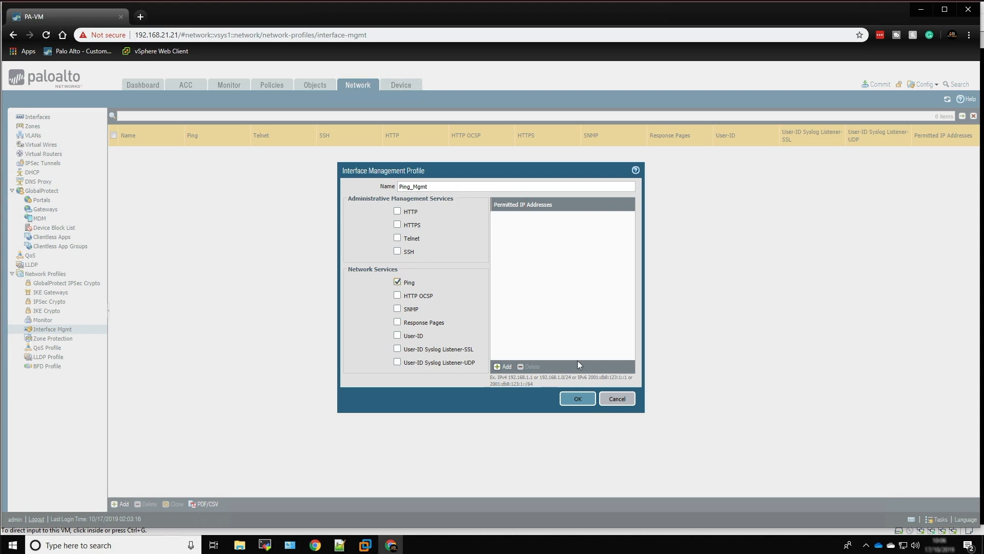
pyautogui.click(575, 401)
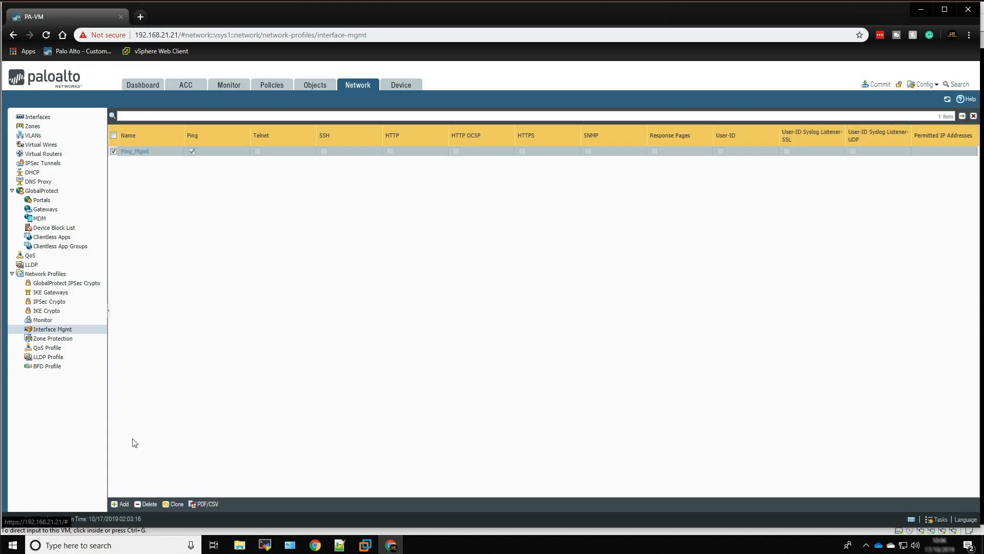
# Create another interface management profile named WebUi_SSH_Ping_Mgmt that permits HTTPS, SSH and Ping
pyautogui.click(124, 500)
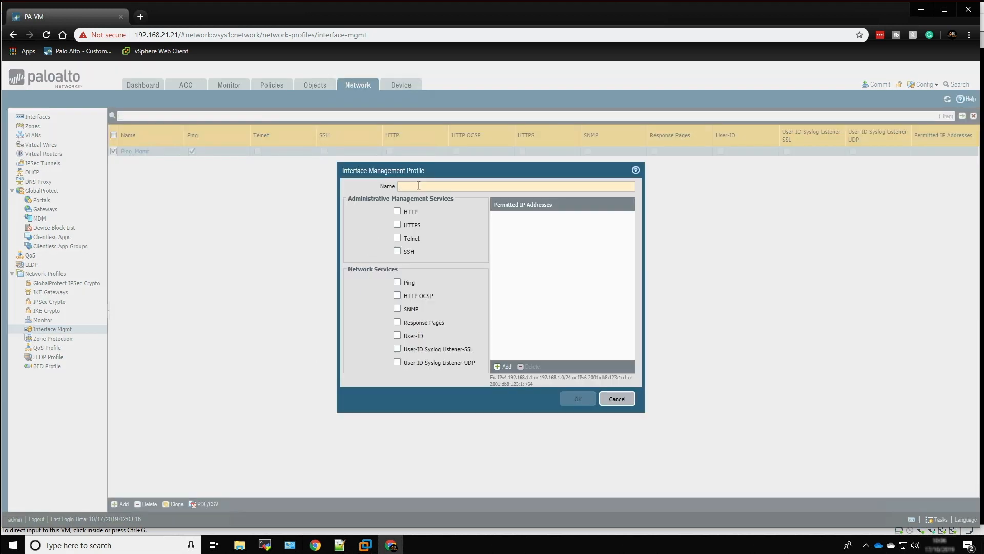
pyautogui.write('WebUi')
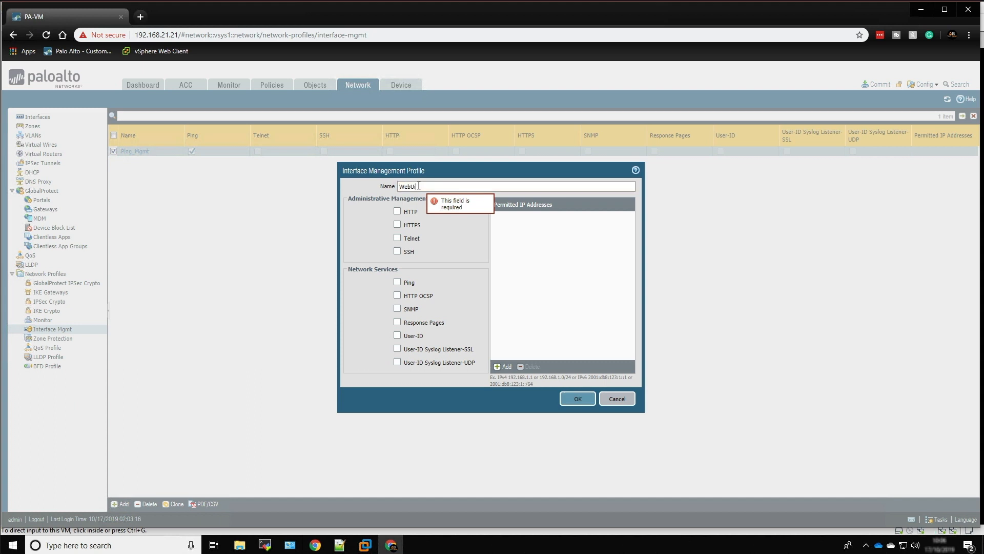
pyautogui.write('_SSH_Ping_Mgmt')
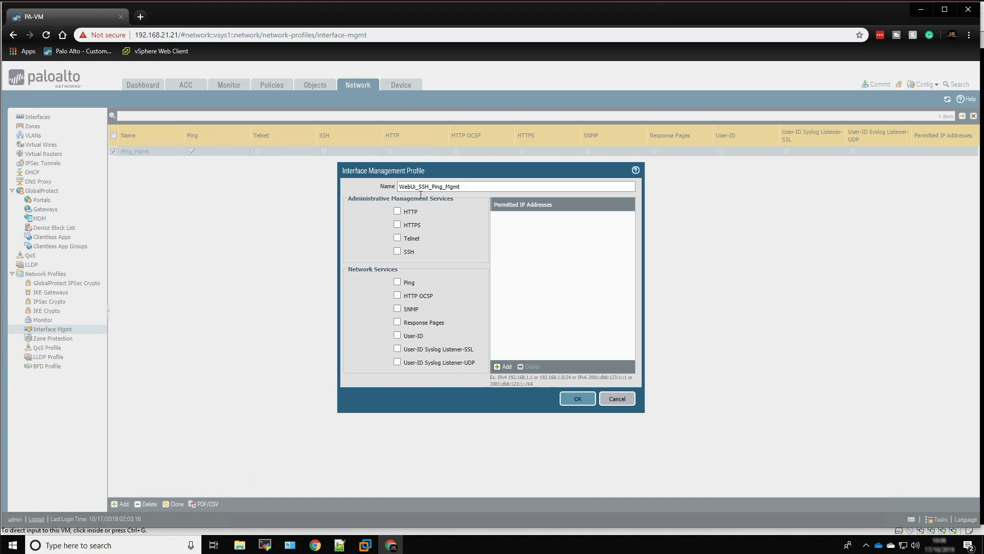
pyautogui.click(397, 226)
pyautogui.click(397, 252)
pyautogui.click(398, 282)
pyautogui.click(575, 403)
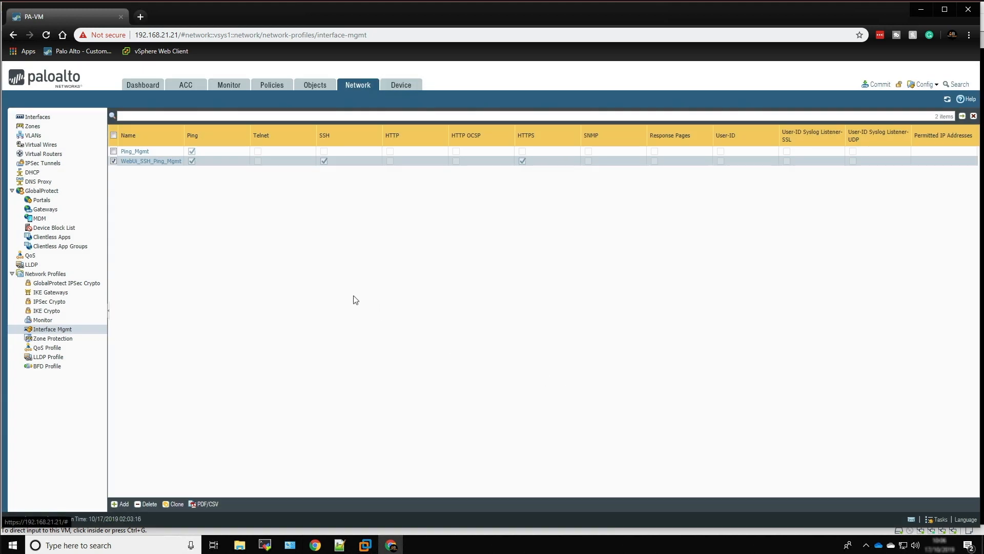
# Configure interface ethernet1/1 as Layer3 and assign it to virtual router VR1 and security zone Outside
pyautogui.click(36, 119)
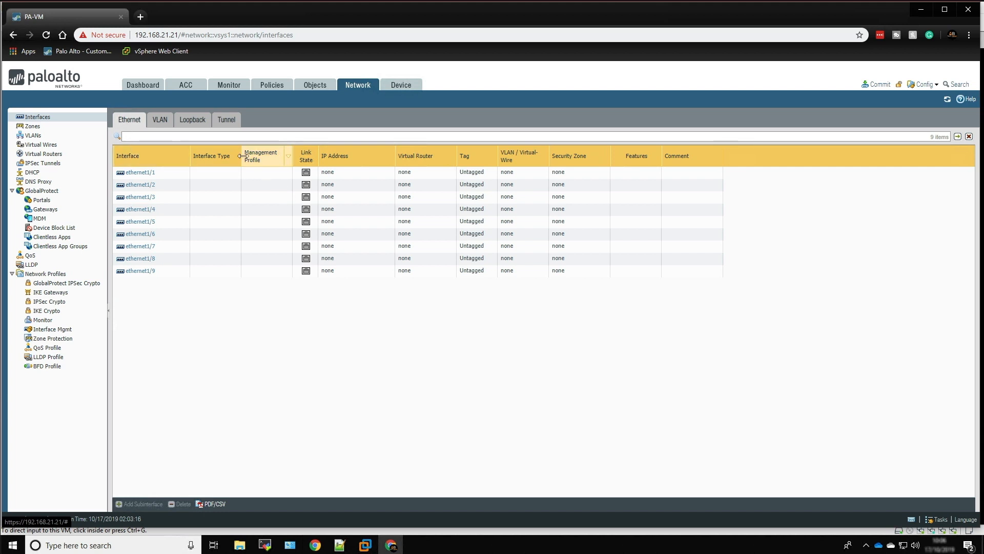
pyautogui.click(141, 173)
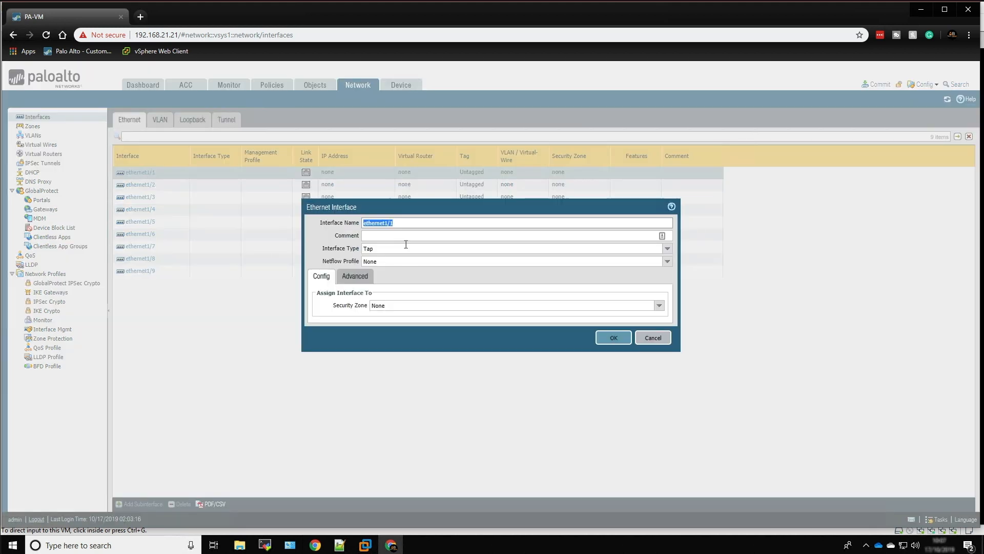
pyautogui.click(406, 245)
pyautogui.click(668, 248)
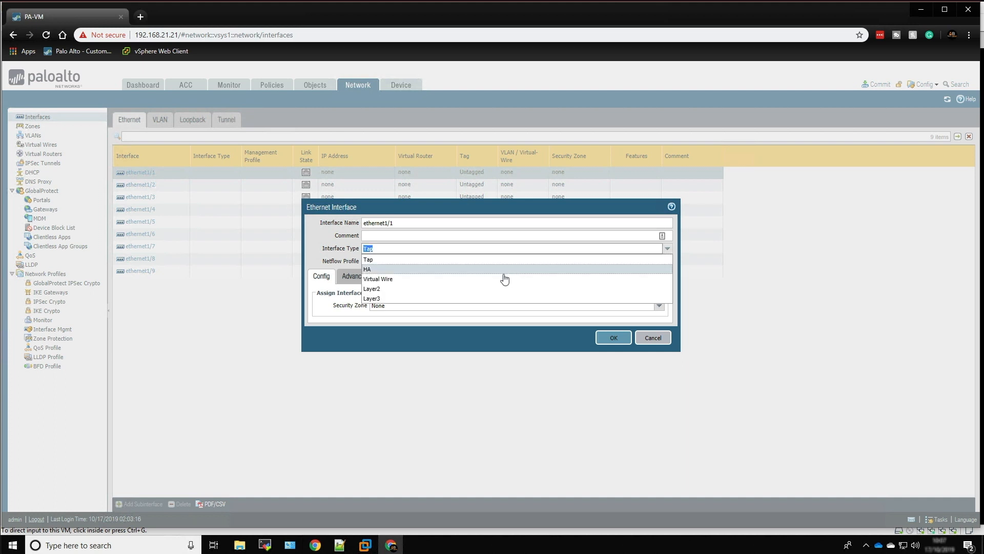
pyautogui.click(454, 299)
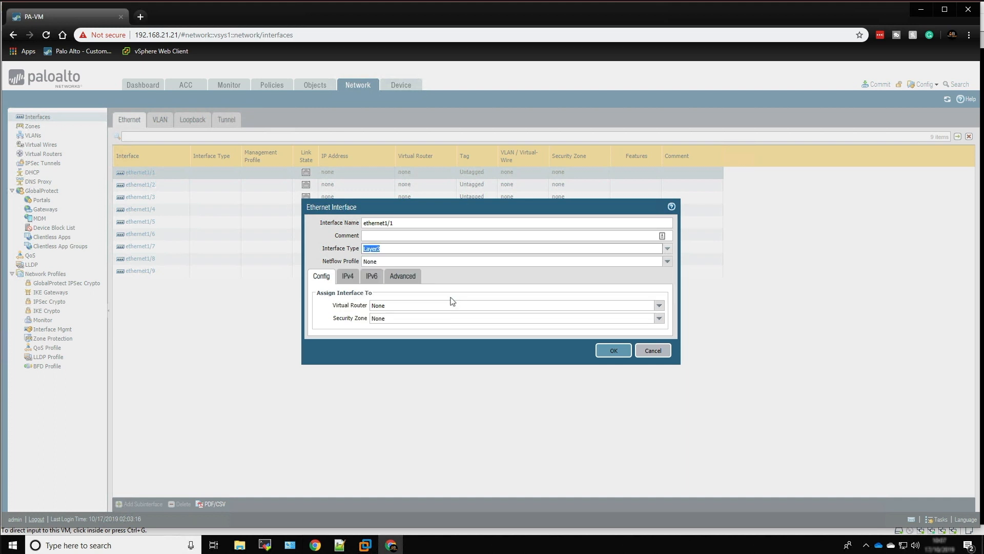
pyautogui.click(658, 305)
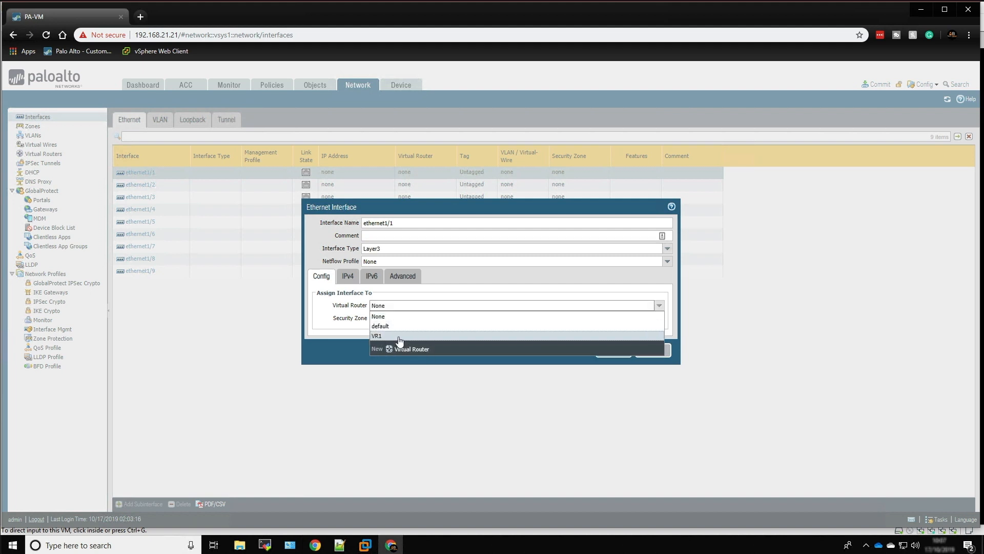
pyautogui.click(399, 337)
pyautogui.click(659, 318)
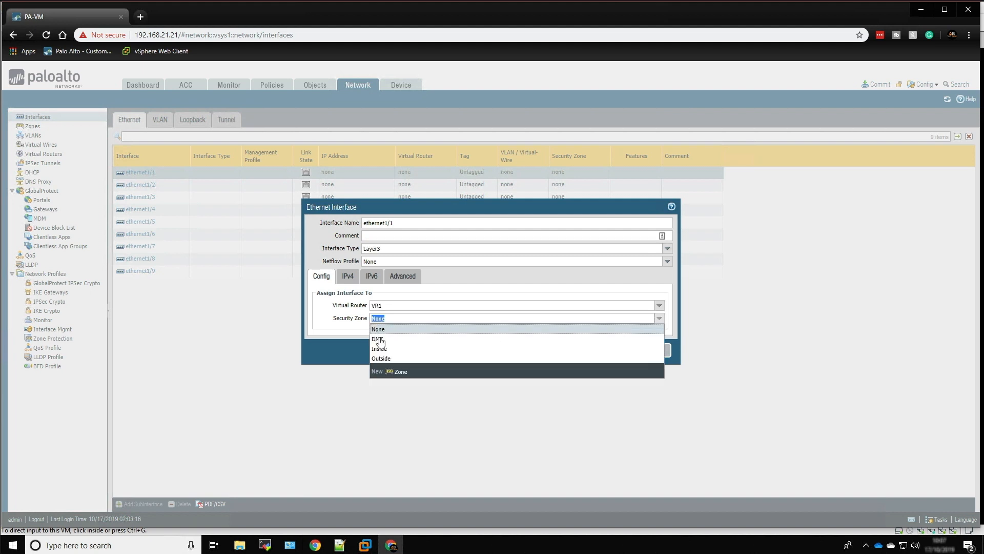
pyautogui.click(386, 358)
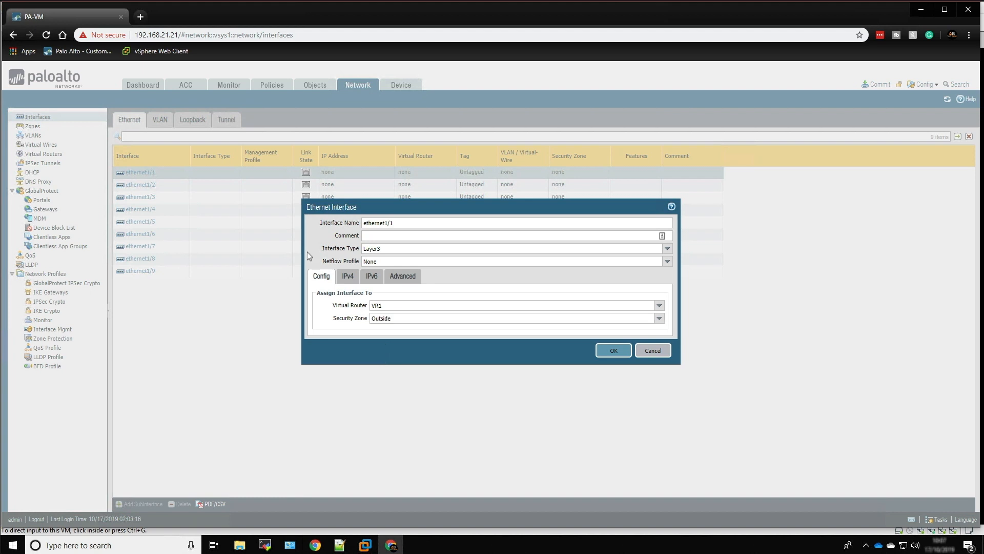
# Add the static IPv4 address 192.168.21.250/24 to ethernet1/1
pyautogui.click(349, 278)
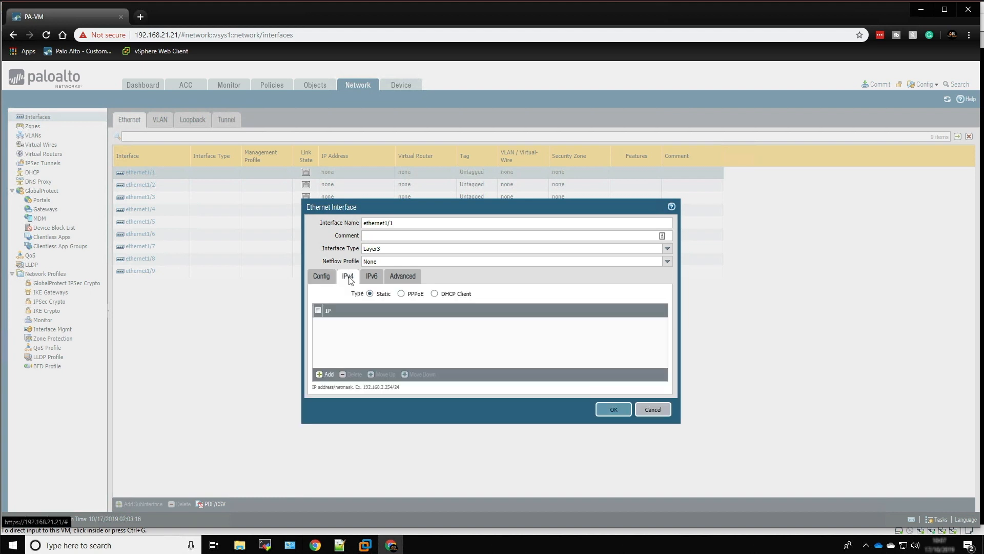
pyautogui.click(325, 374)
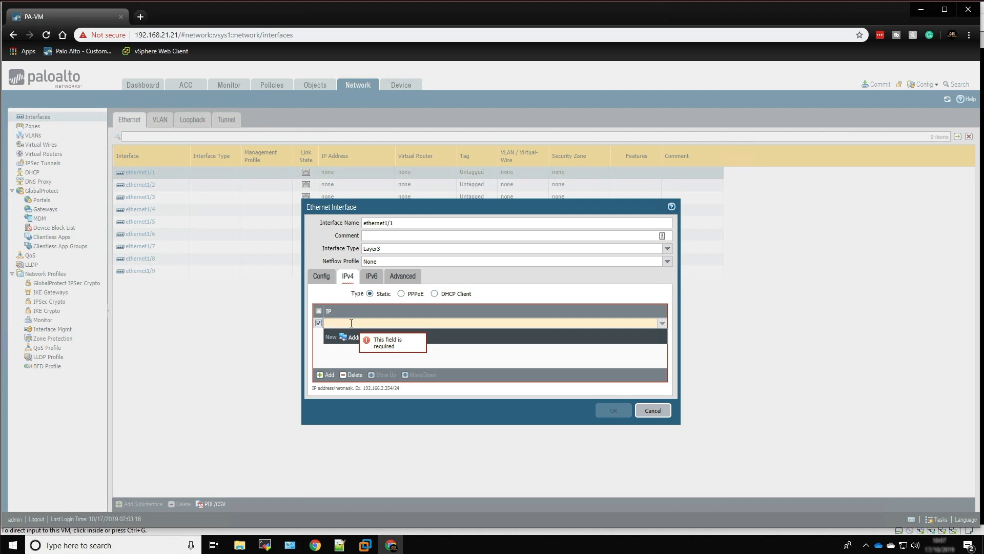
pyautogui.write('192.168.')
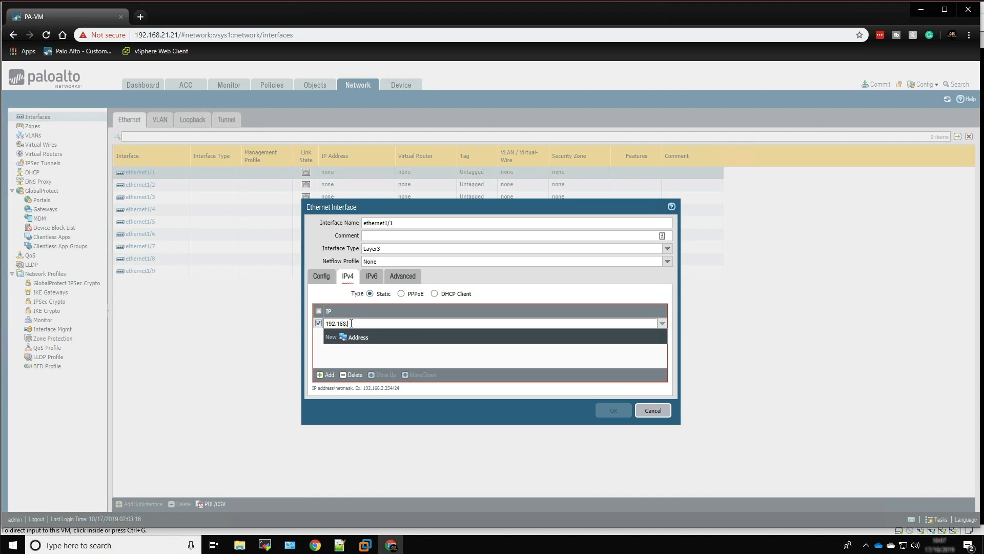
pyautogui.write('21.250/24')
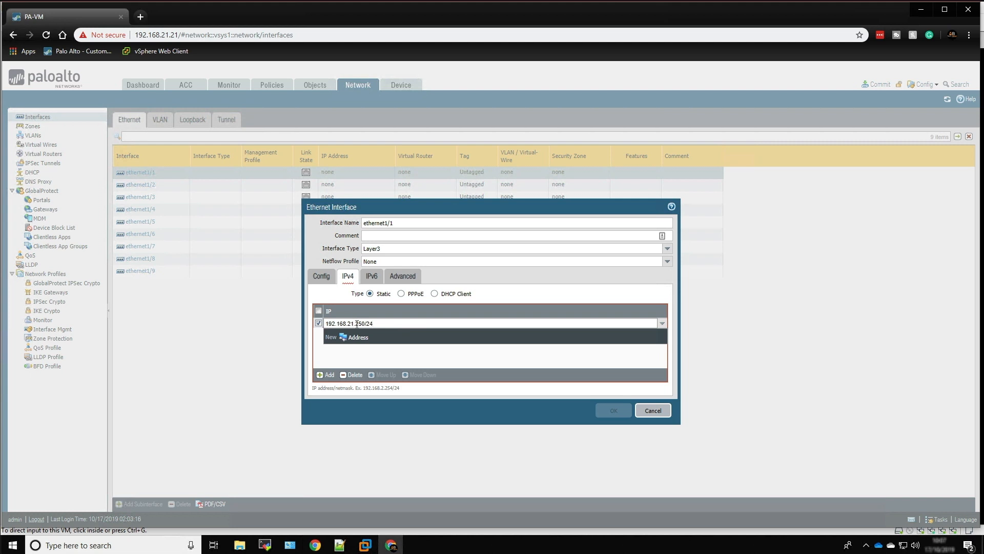
pyautogui.click(418, 364)
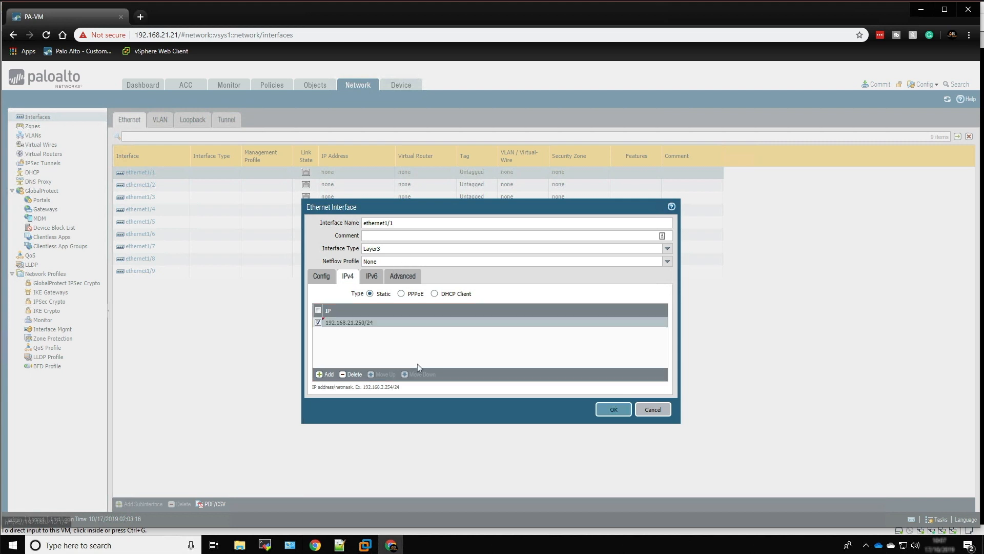
# Assign the Ping_Mgmt management profile to ethernet1/1 and save the interface
pyautogui.click(402, 281)
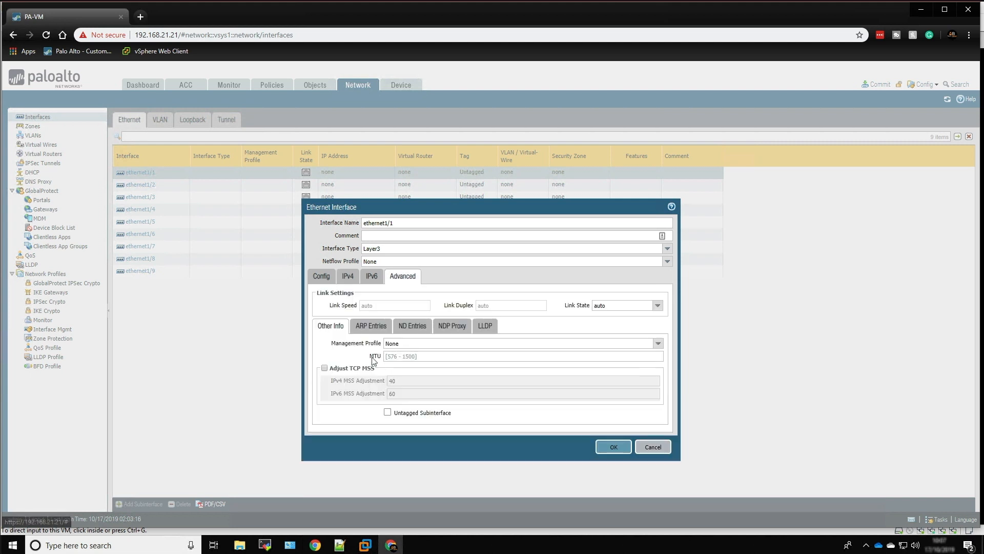
pyautogui.click(658, 343)
pyautogui.click(409, 365)
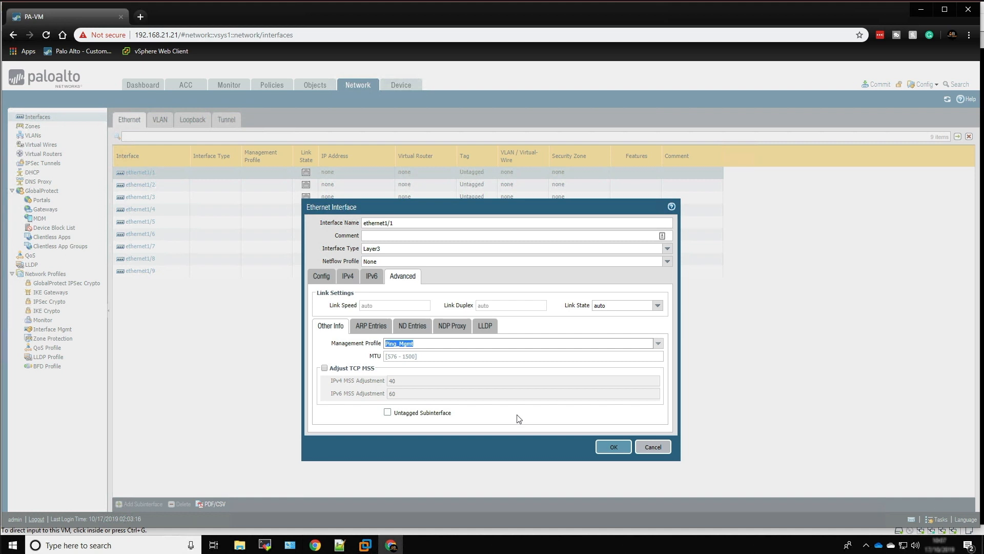
pyautogui.click(614, 448)
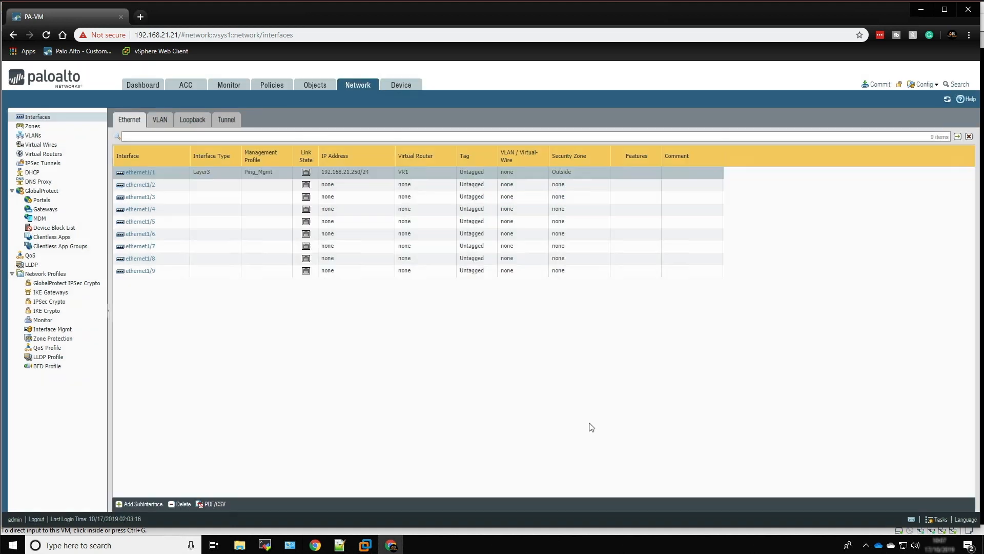
# Configure interface ethernet1/2 as Layer3 and assign it to virtual router VR1 and security zone Inside
pyautogui.click(147, 190)
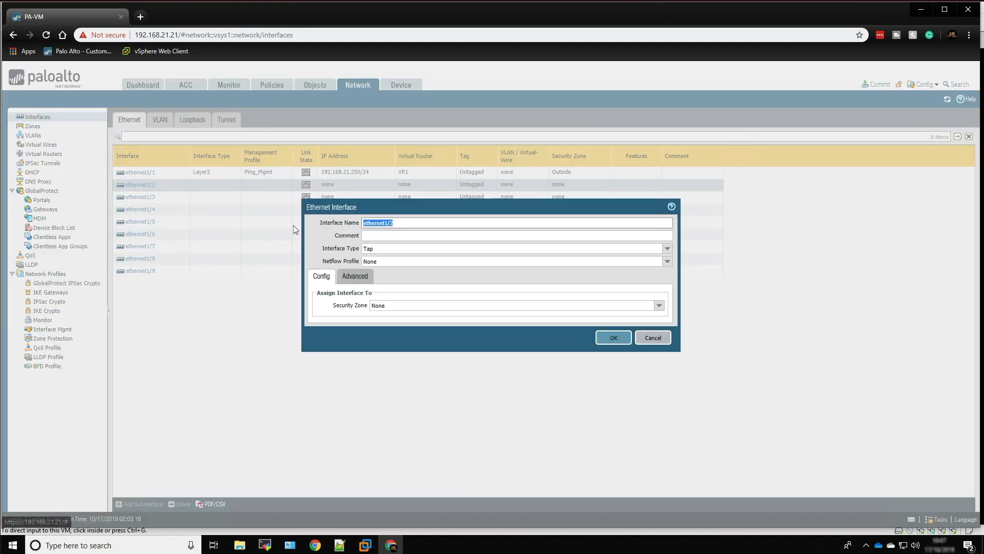
pyautogui.click(668, 248)
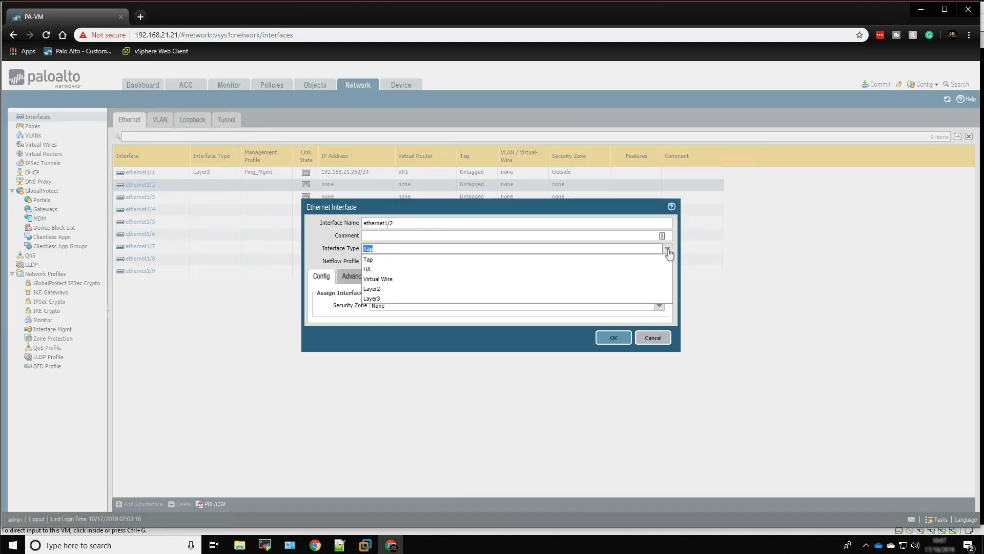
pyautogui.click(374, 299)
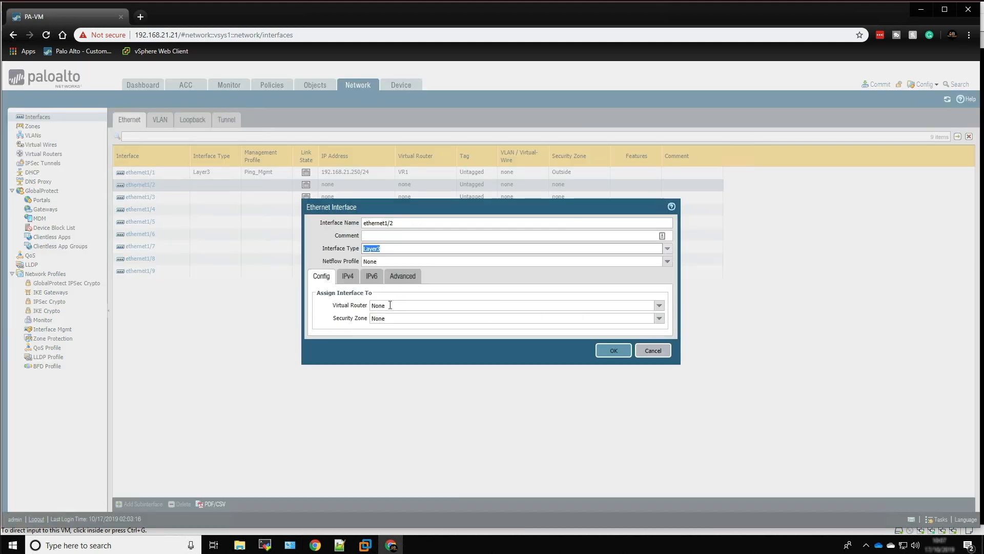
pyautogui.click(658, 306)
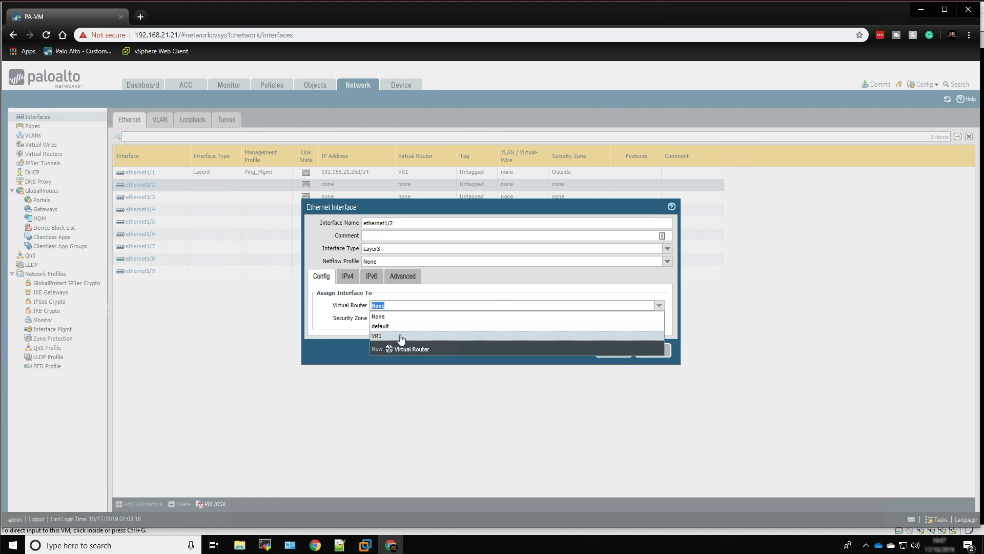
pyautogui.click(397, 334)
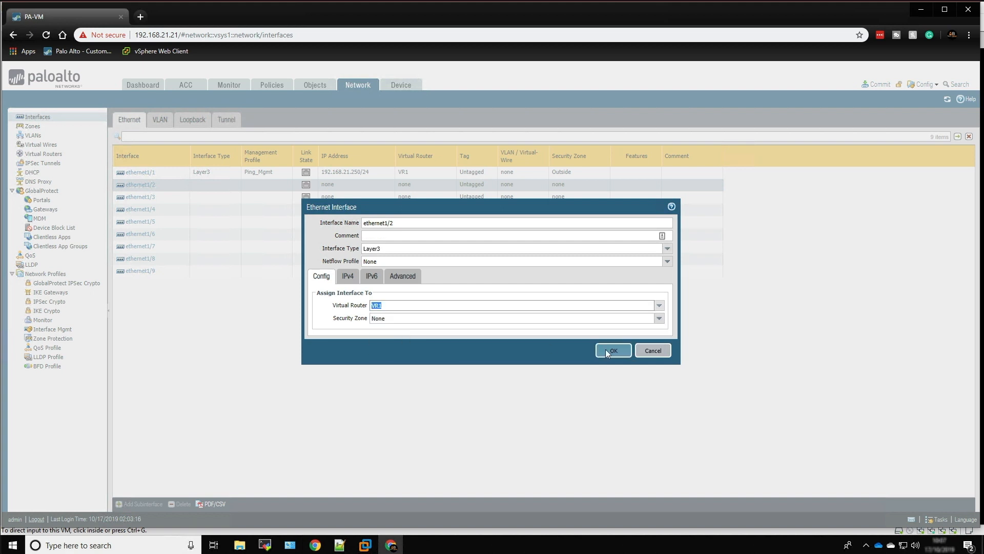
pyautogui.click(659, 319)
pyautogui.click(438, 348)
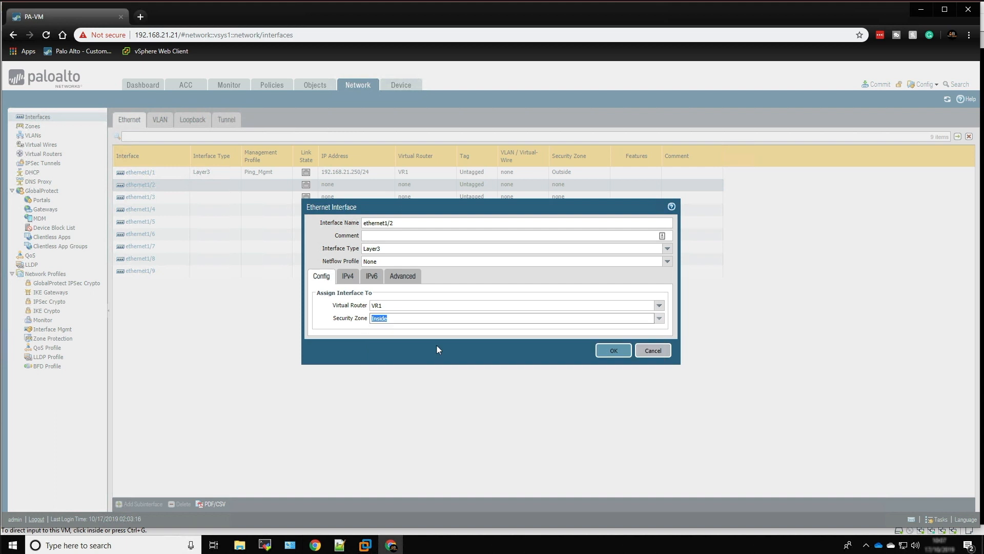
# Add the static IPv4 address 10.3.3.254/24 to ethernet1/2
pyautogui.click(347, 277)
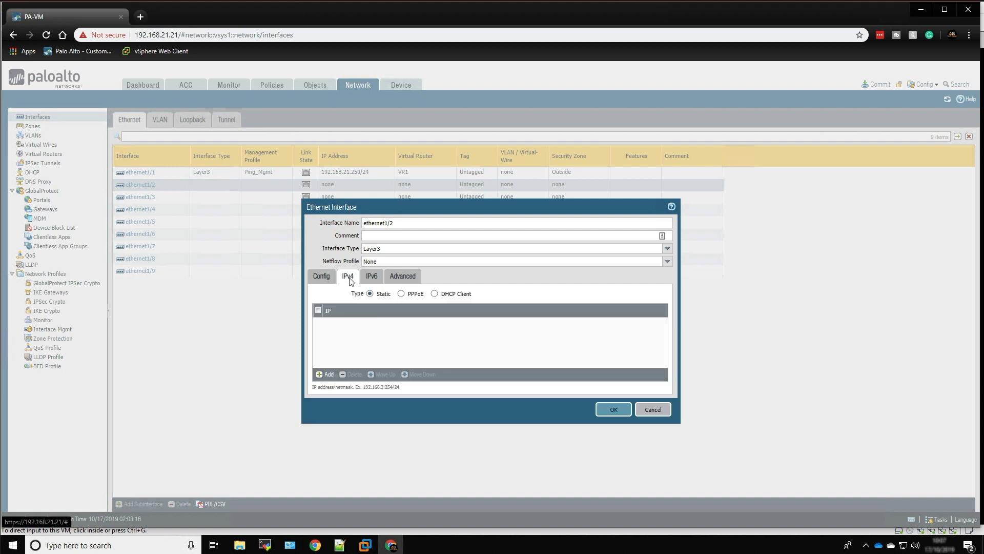
pyautogui.click(328, 375)
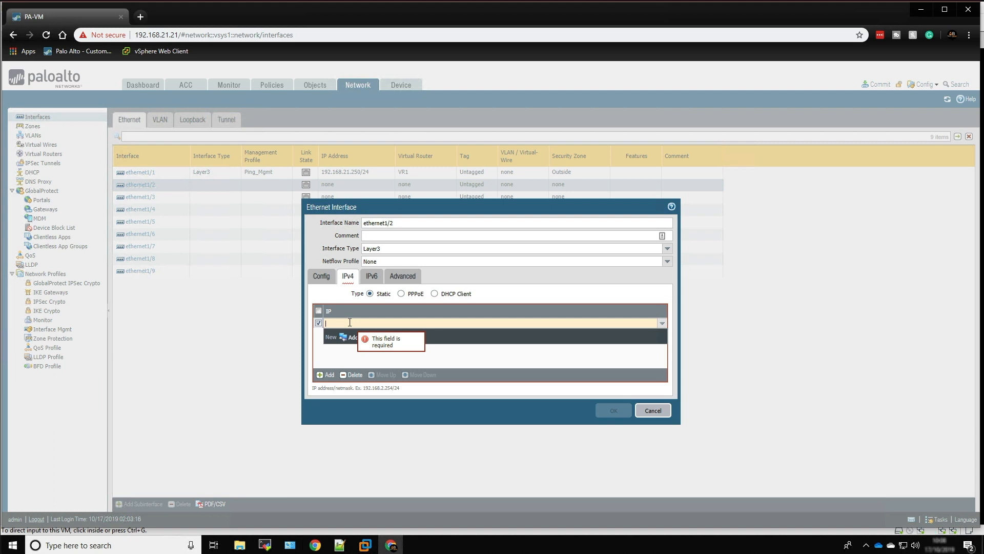
pyautogui.write('3.3')
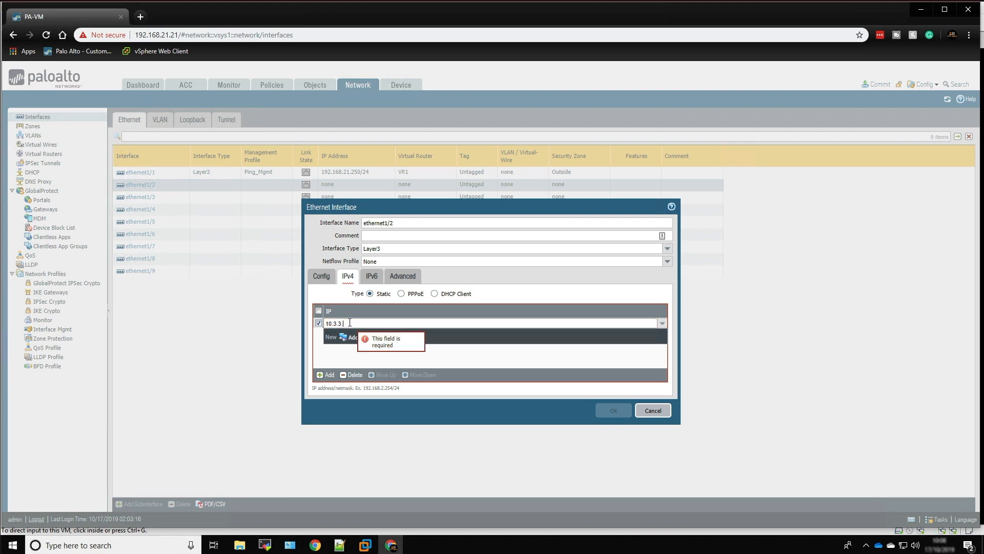
pyautogui.write('.254/2')
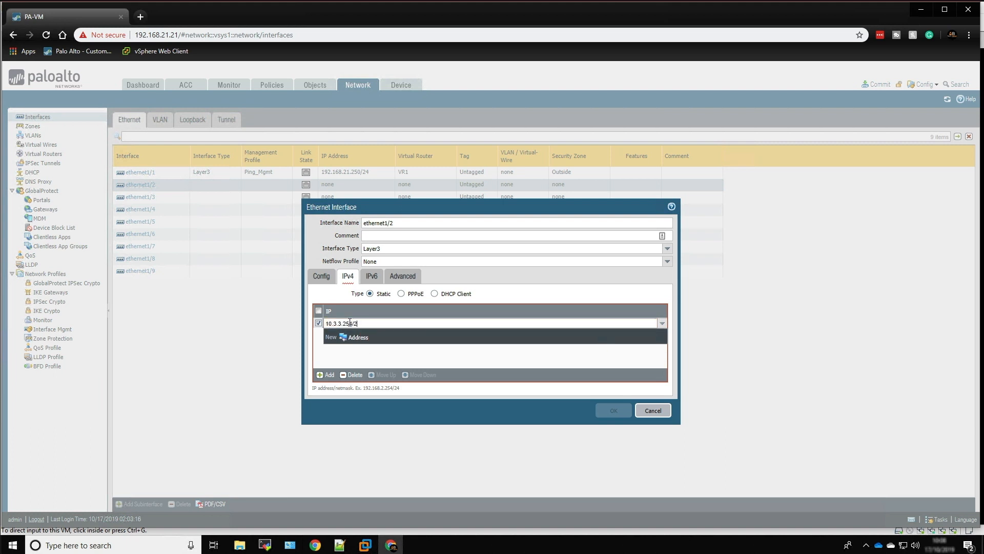
pyautogui.write('4')
pyautogui.click(368, 361)
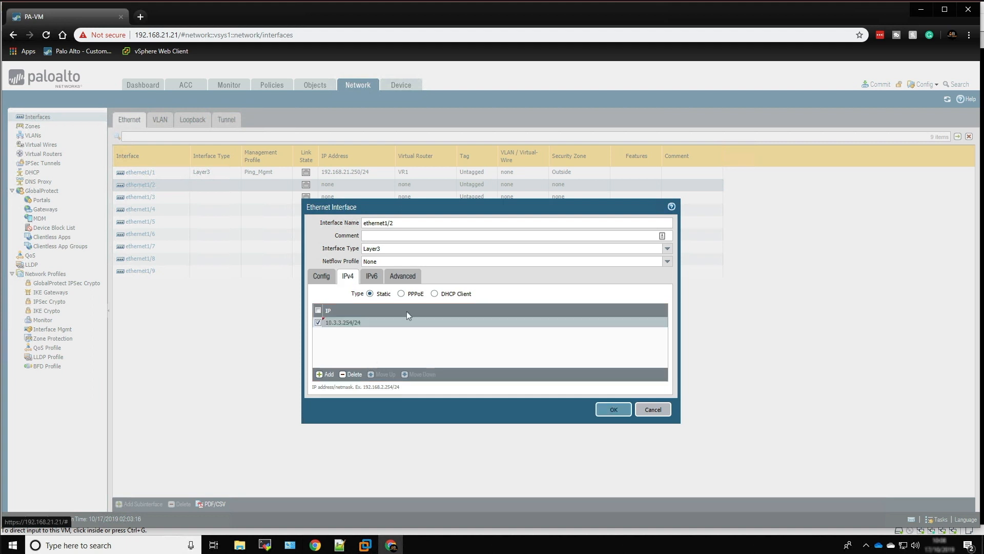
# Assign the WebUi_SSH_Ping_Mgmt management profile to ethernet1/2 and save the interface
pyautogui.click(401, 277)
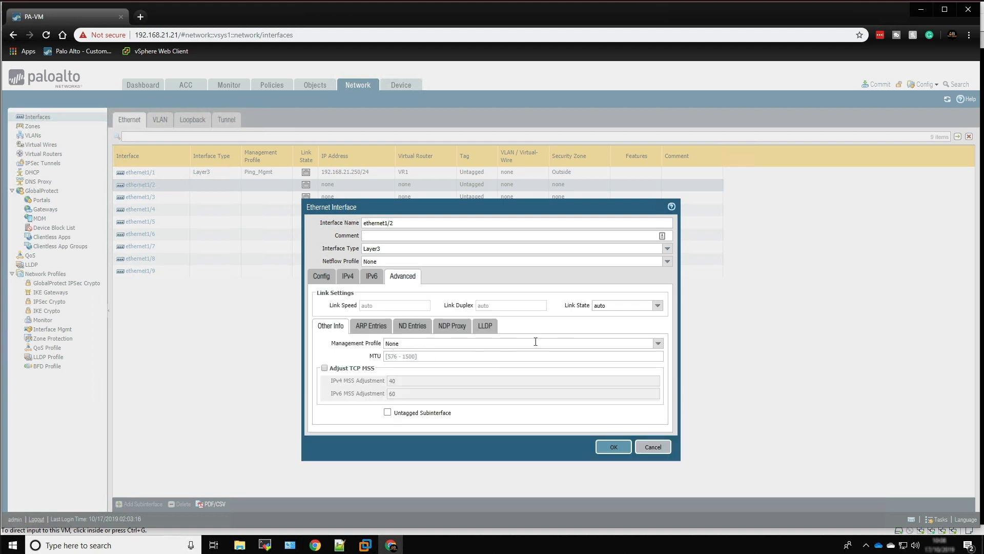
pyautogui.click(659, 343)
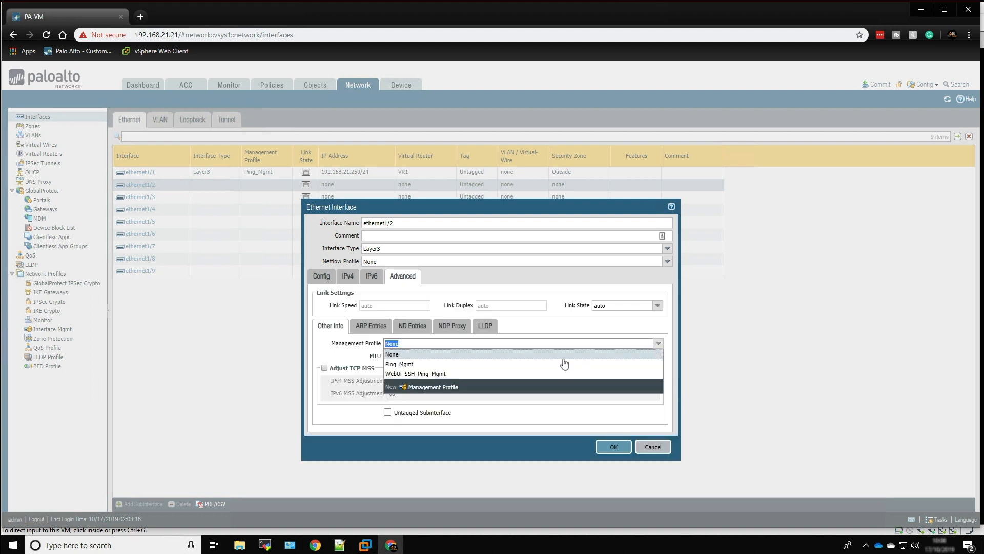
pyautogui.click(418, 374)
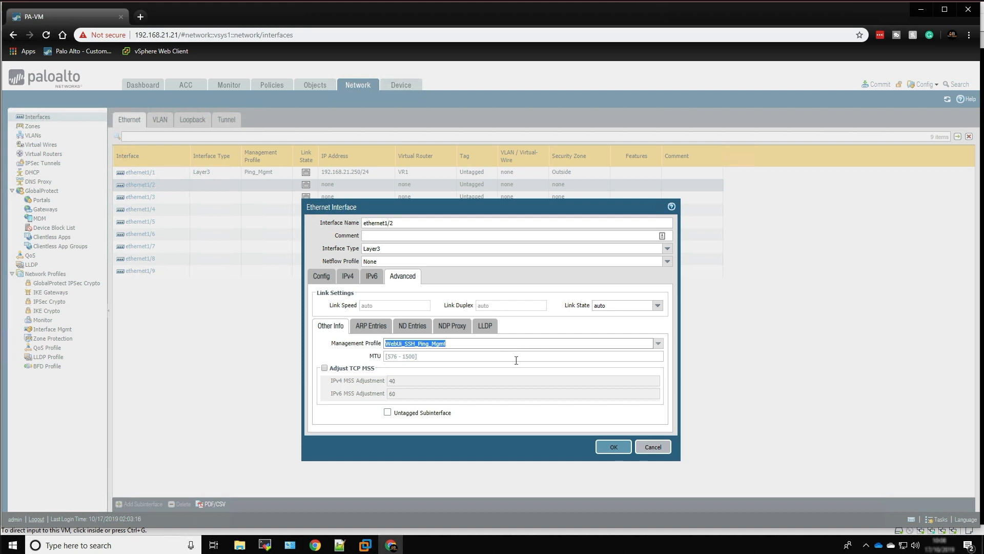
pyautogui.click(609, 447)
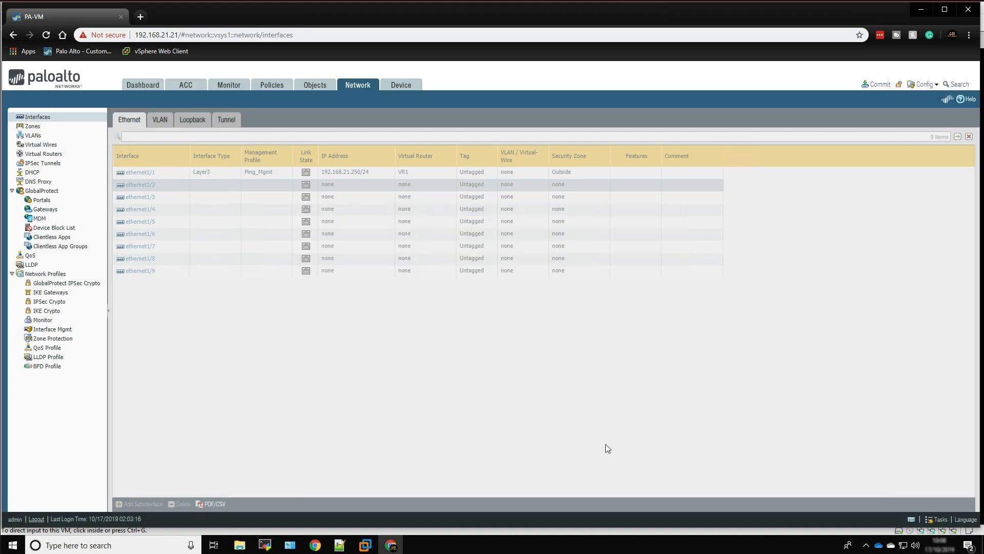
# Configure interface ethernet1/3 as Layer3 and assign it to virtual router VR1 and security zone DMZ
pyautogui.click(145, 197)
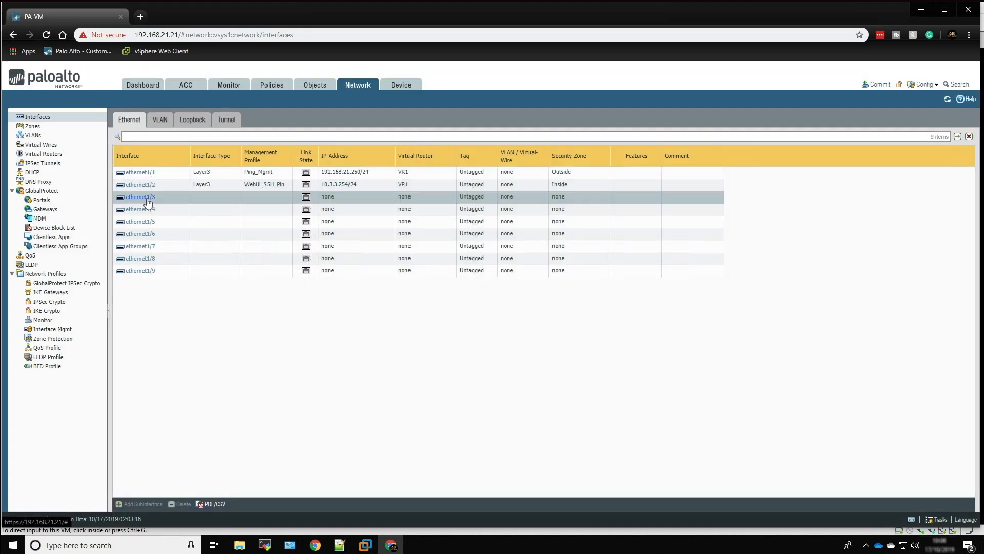
pyautogui.click(668, 249)
pyautogui.click(371, 306)
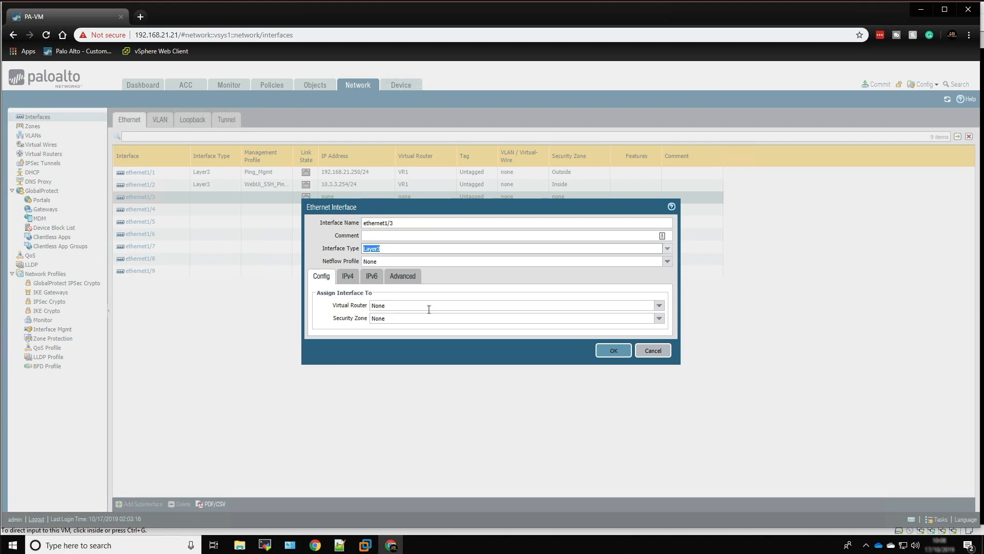
pyautogui.click(659, 306)
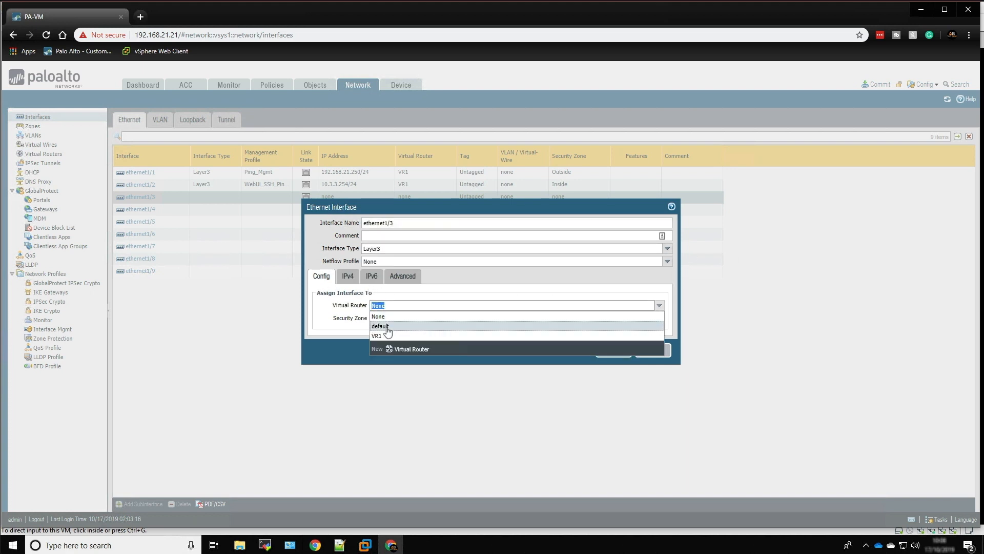
pyautogui.click(384, 337)
pyautogui.click(662, 318)
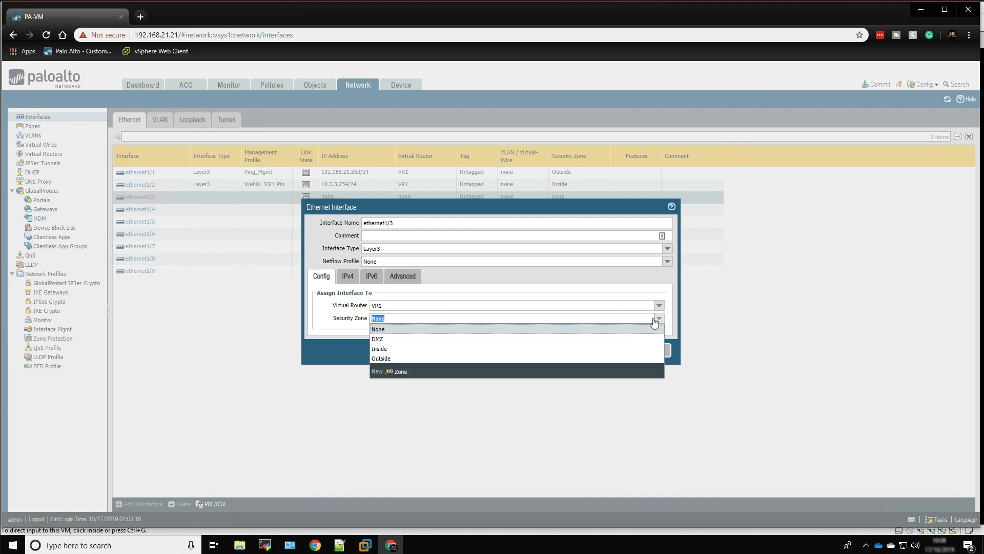
pyautogui.click(378, 339)
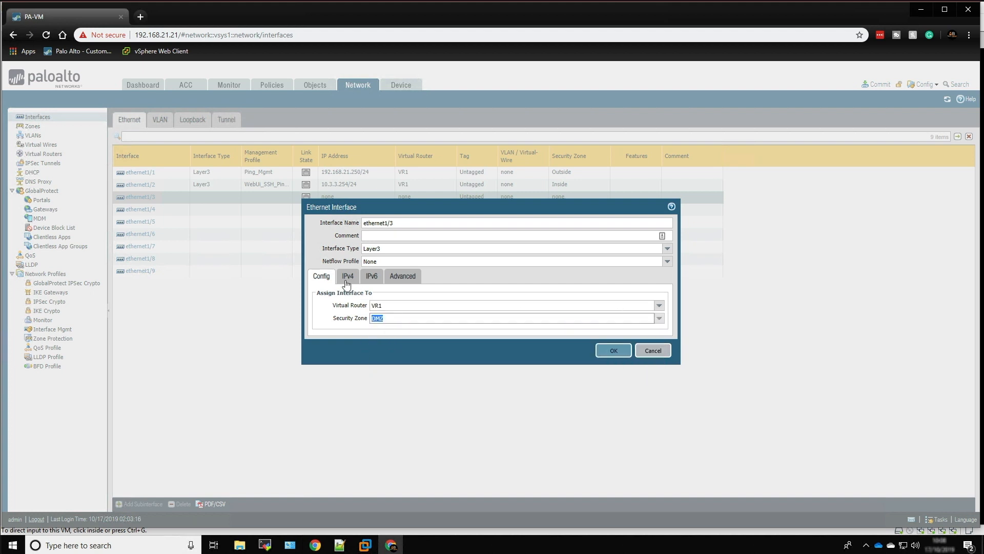
# Add the static IPv4 address 172.16.4.254/24 to ethernet1/3
pyautogui.click(348, 276)
pyautogui.click(327, 374)
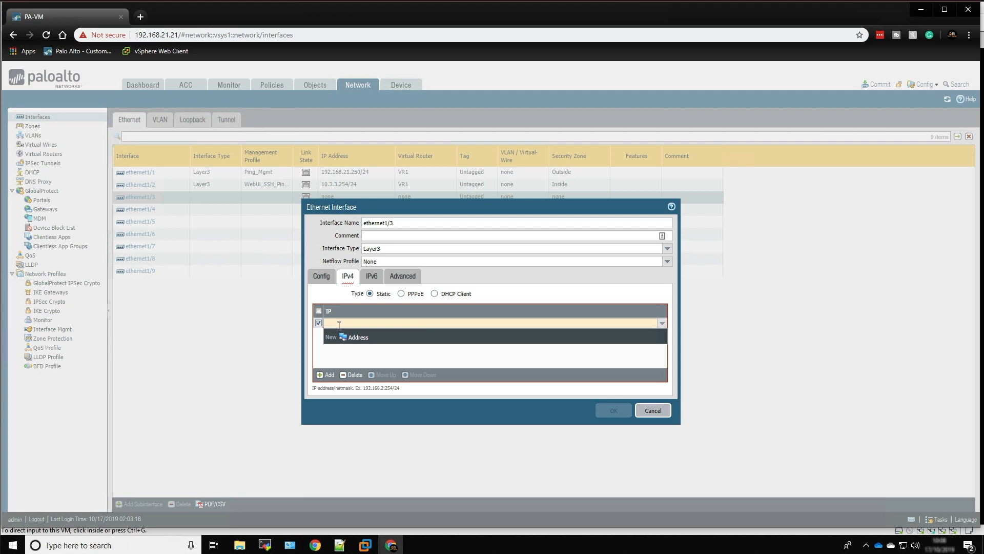
pyautogui.write('172')
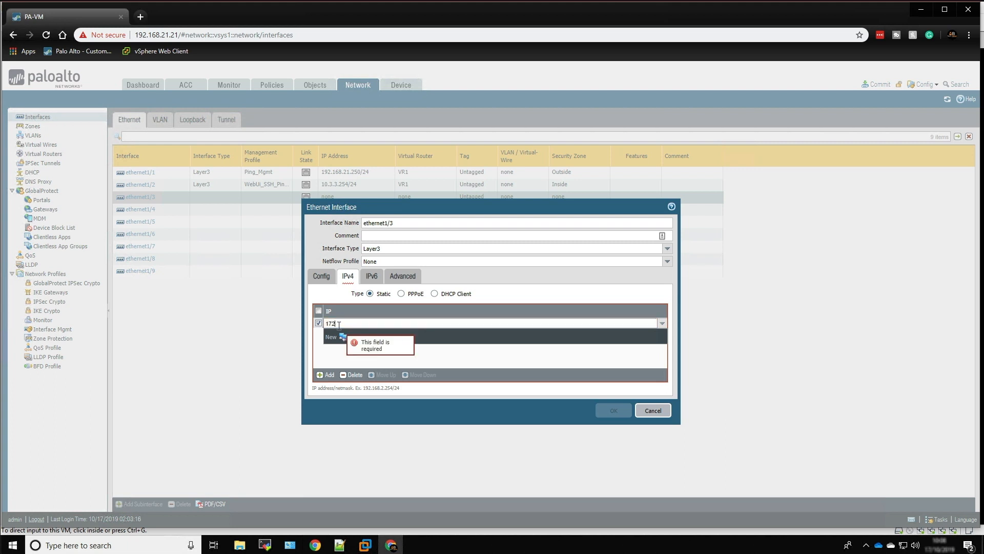
pyautogui.write('.16.4.254/24')
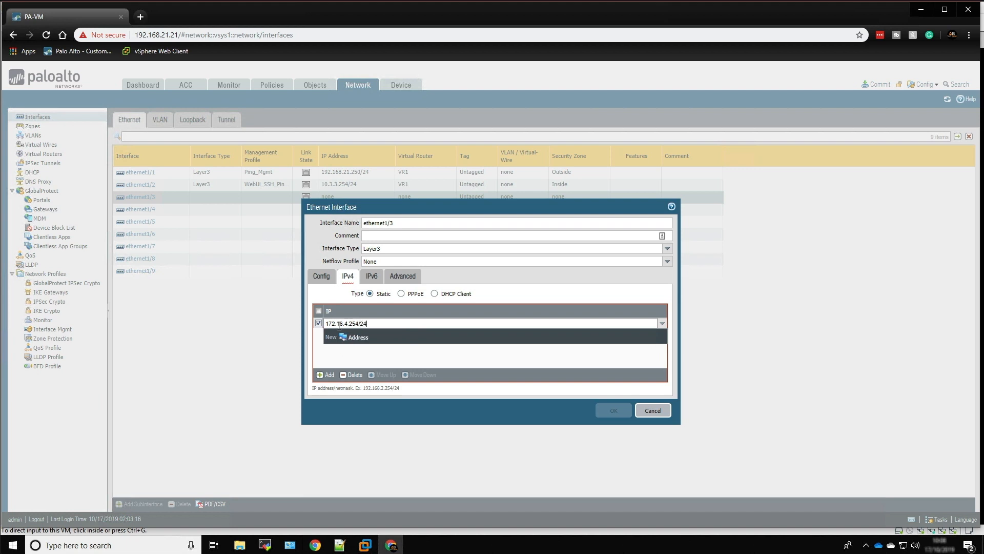
pyautogui.click(398, 361)
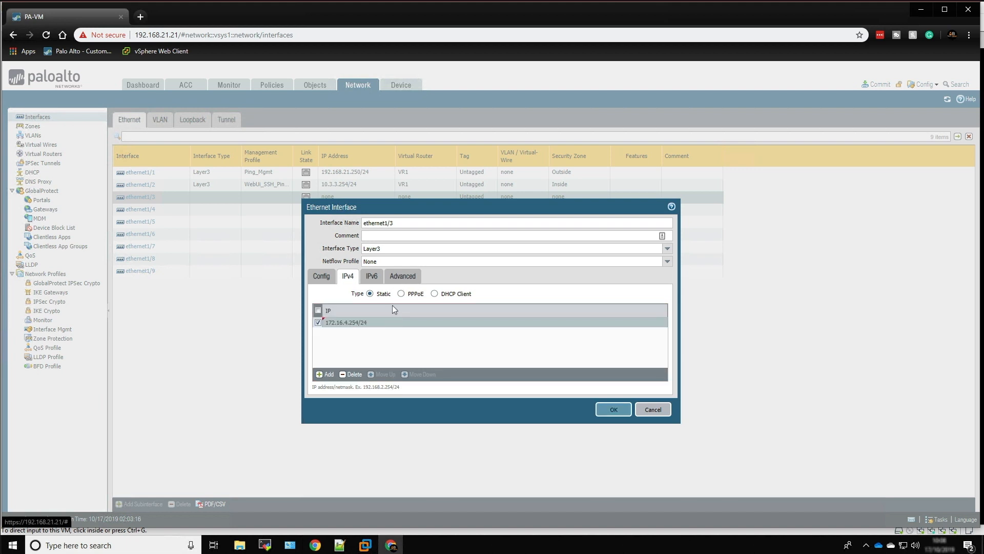
# Assign the Ping_Mgmt management profile to ethernet1/3 and save the interface
pyautogui.click(403, 276)
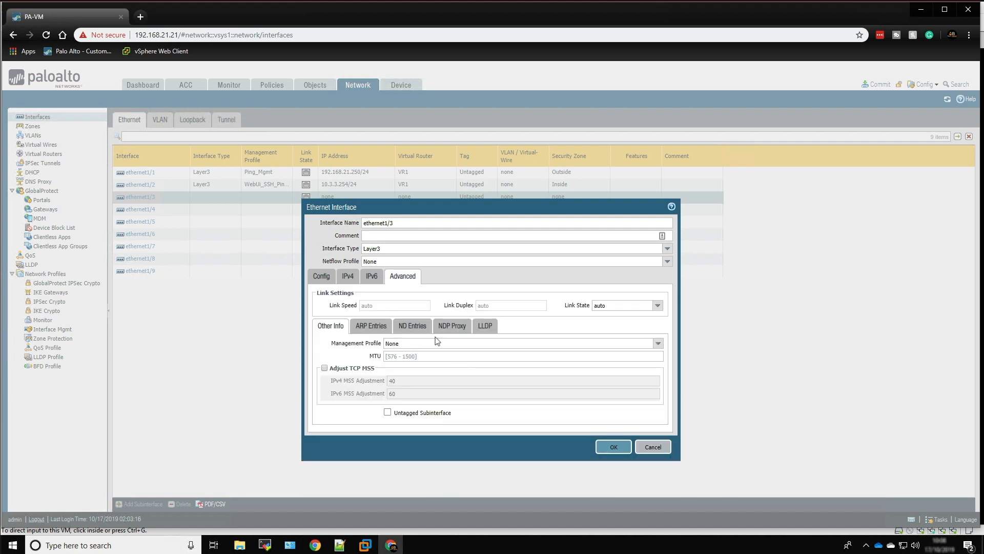
pyautogui.click(656, 344)
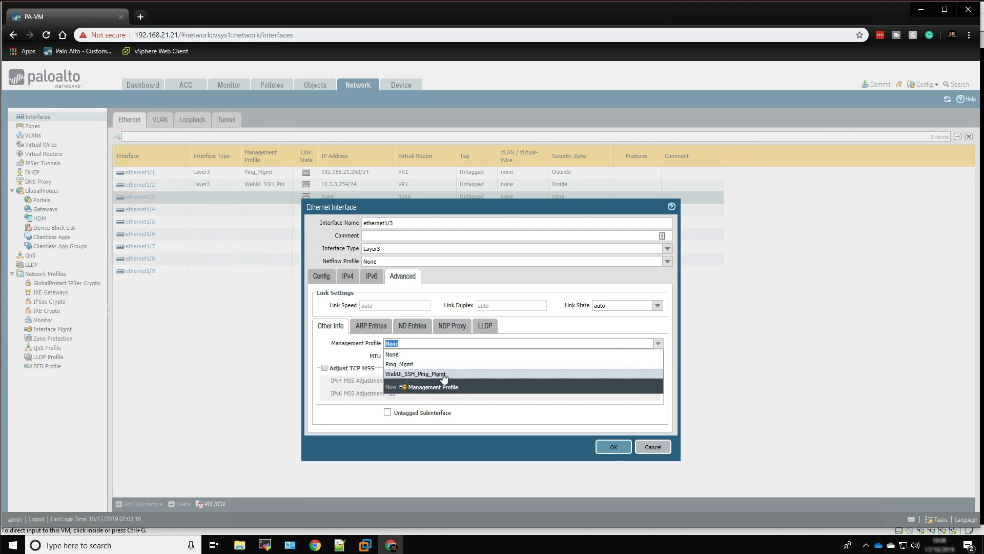
pyautogui.click(430, 367)
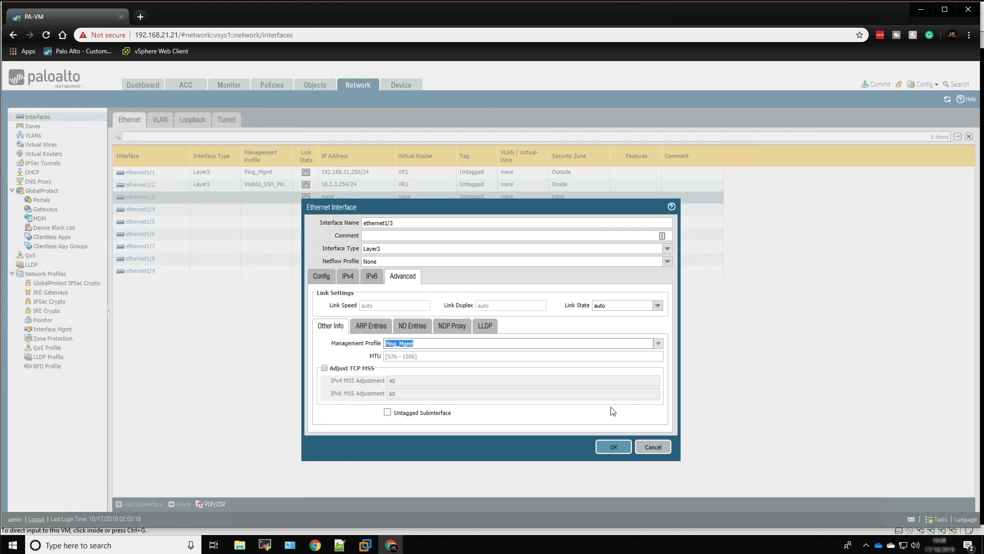
pyautogui.click(607, 448)
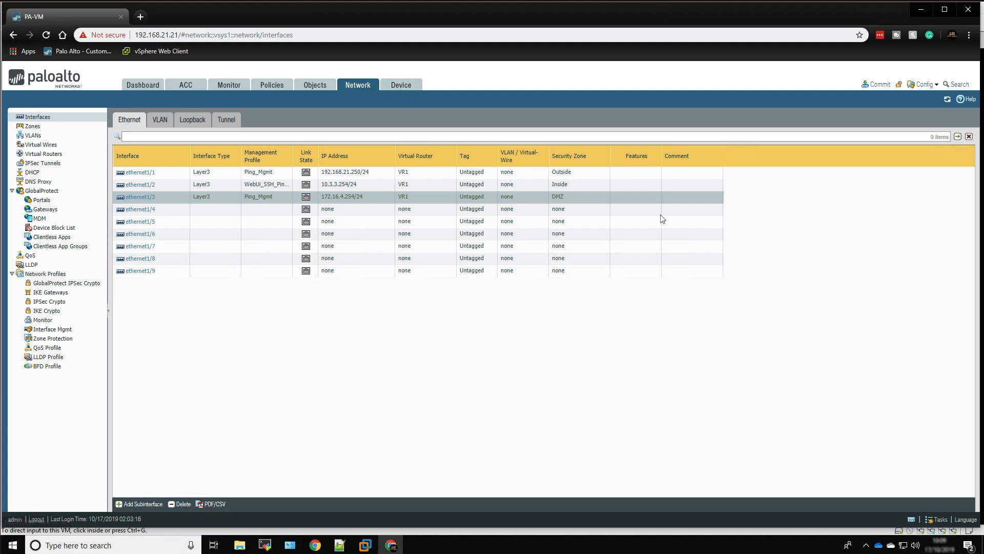
# Commit all pending changes to the firewall's running configuration and dismiss the commit status
pyautogui.click(877, 85)
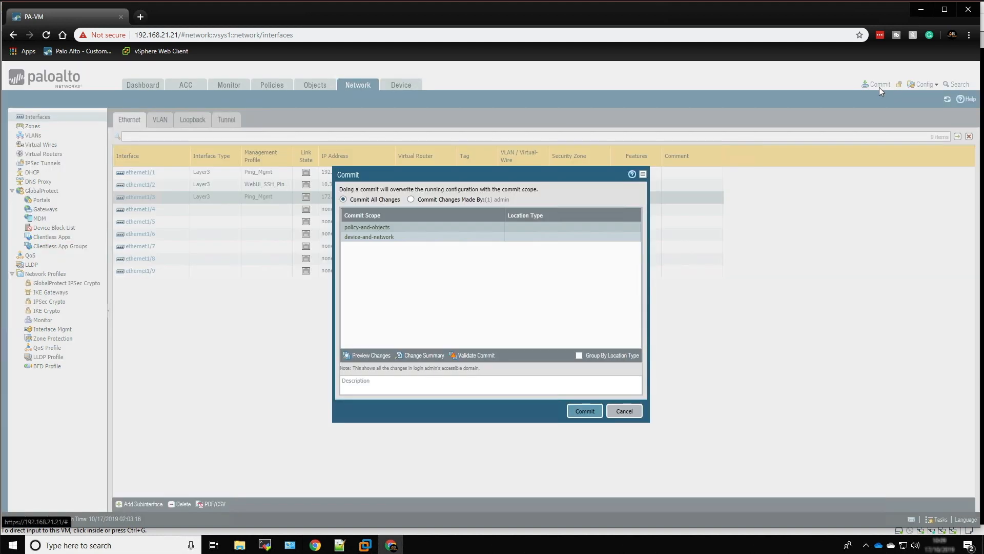
pyautogui.click(589, 411)
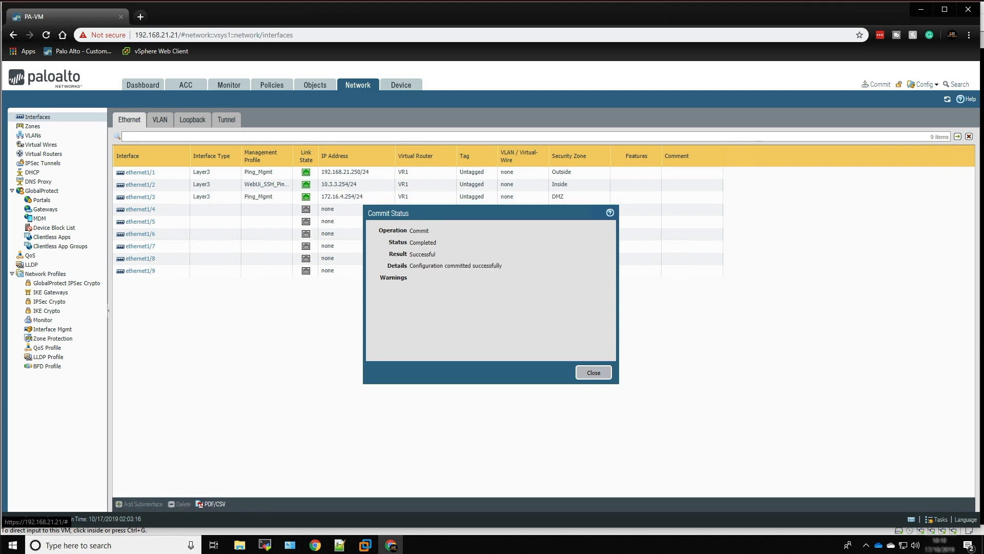
pyautogui.click(594, 372)
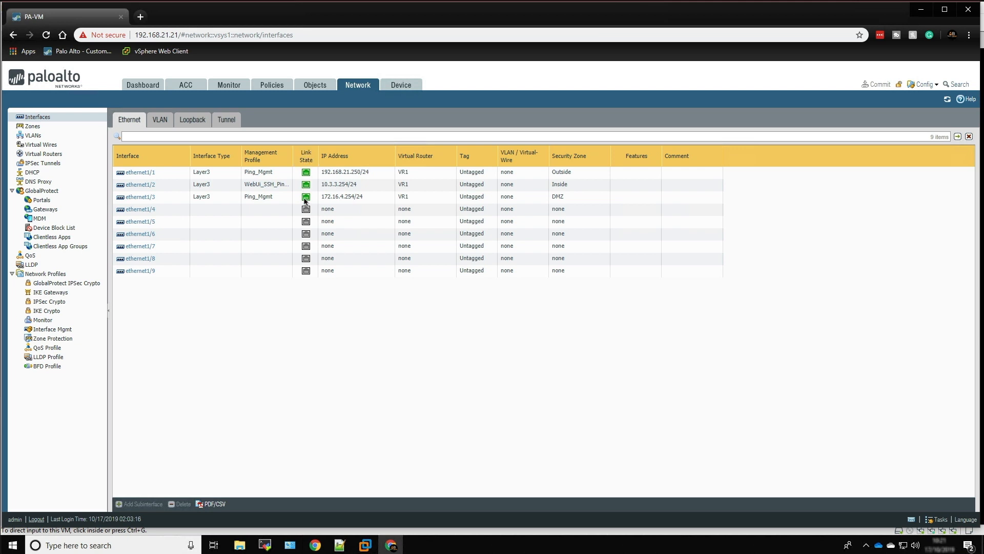
# Add a security policy rule named Inside to Outside with source zone Inside
pyautogui.click(272, 88)
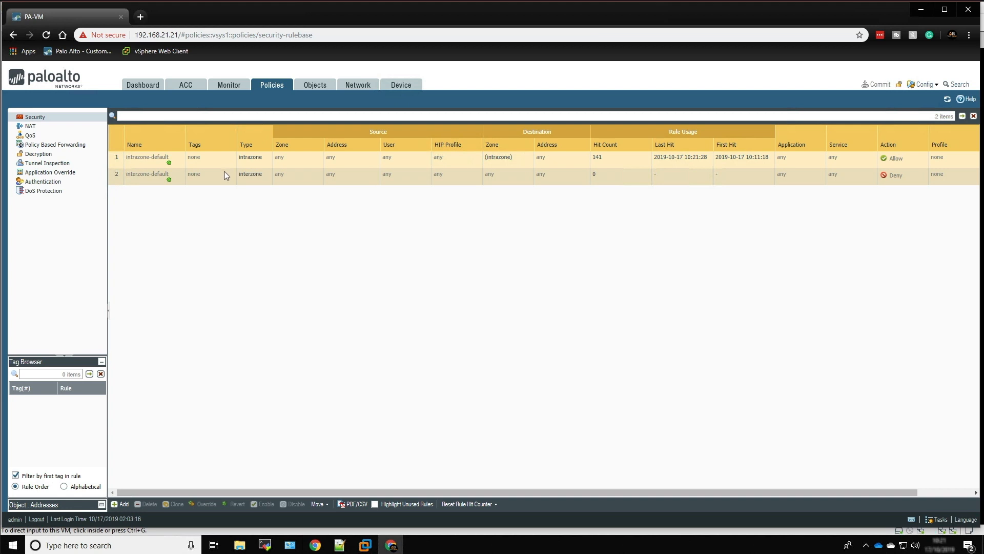
pyautogui.click(121, 504)
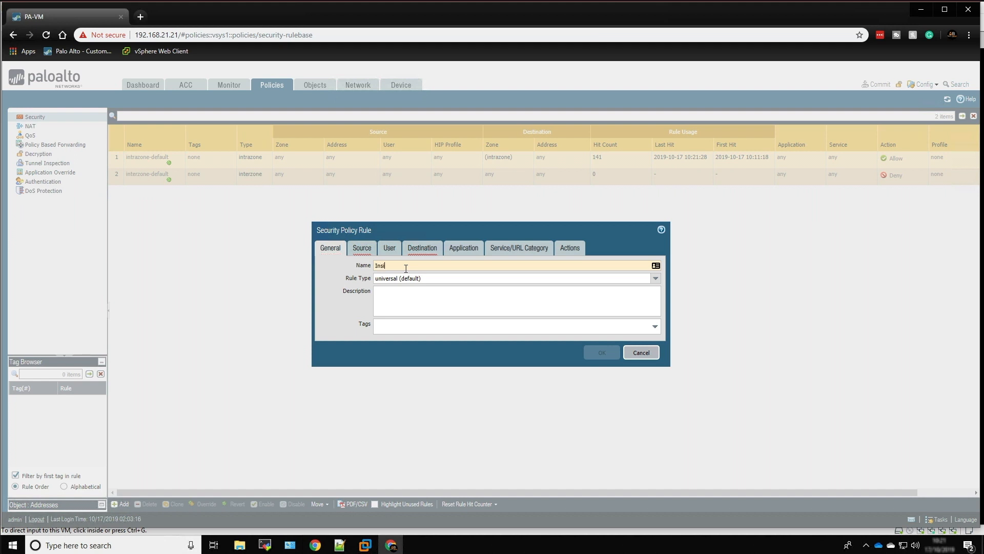
pyautogui.write('Inside to Outside')
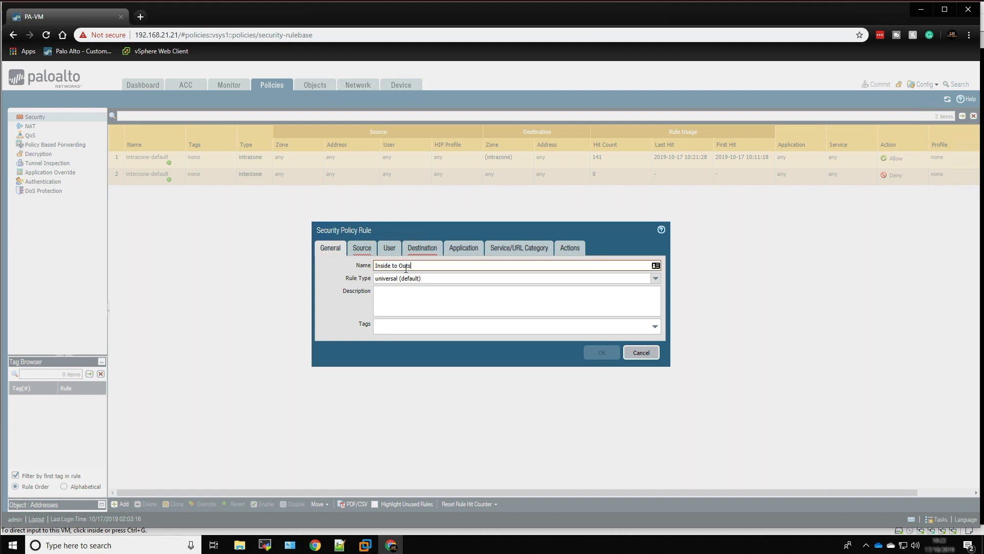
pyautogui.click(362, 250)
pyautogui.click(329, 377)
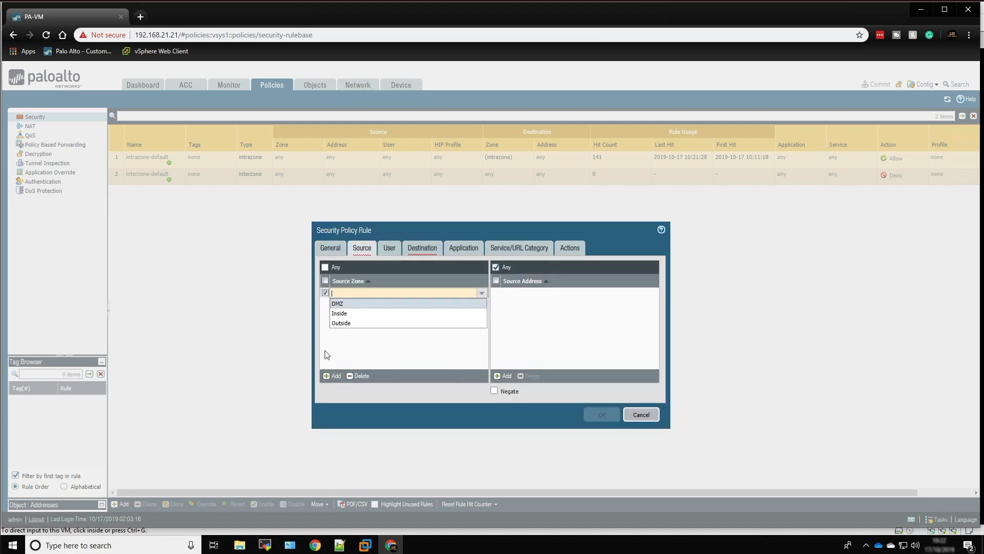
pyautogui.click(341, 312)
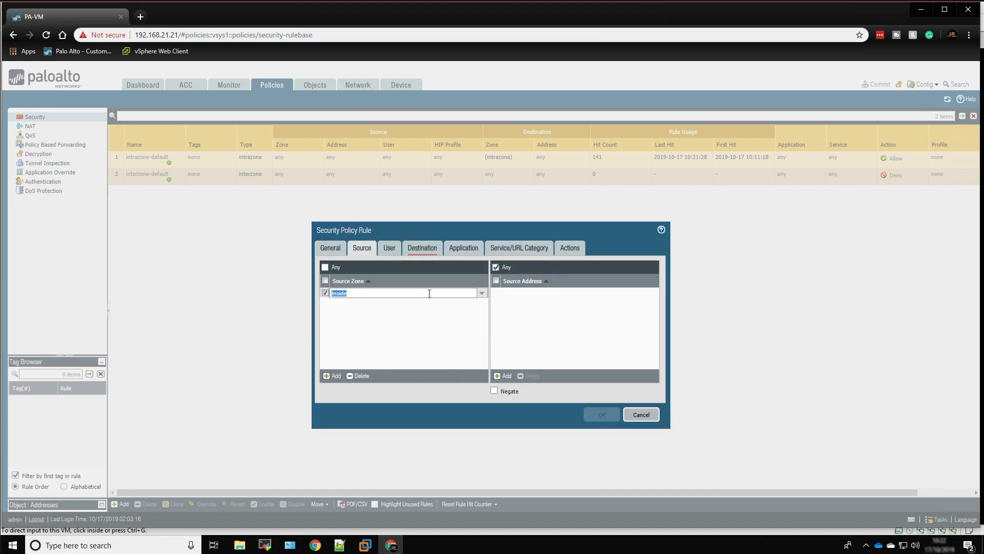
# Set the rule's destination zone to Outside and save it with the default application, service and action settings
pyautogui.click(422, 248)
pyautogui.click(330, 376)
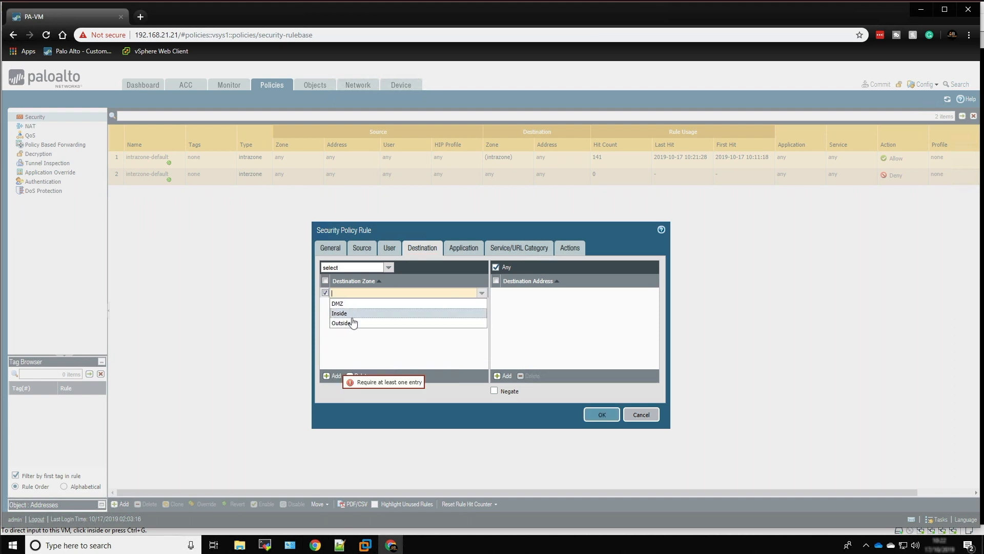
pyautogui.click(349, 324)
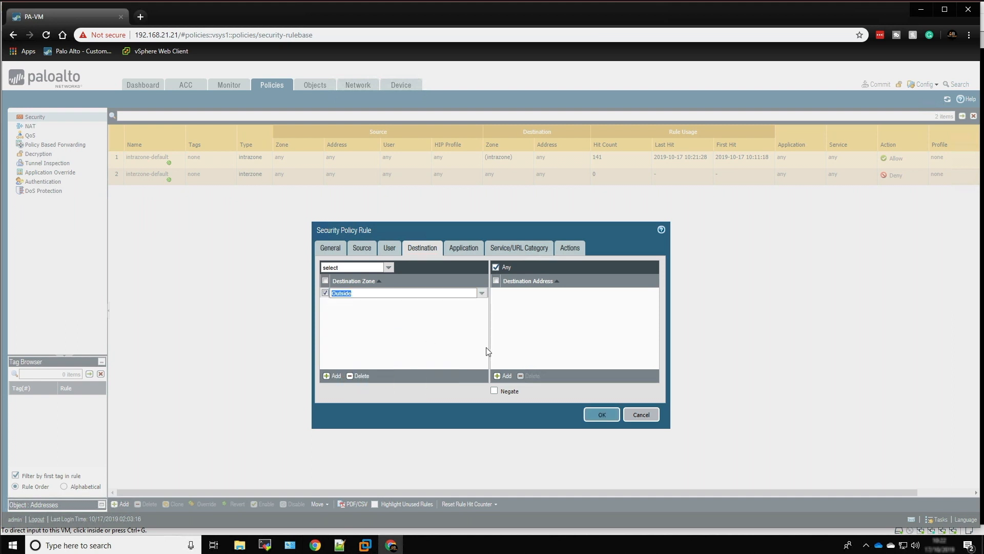
pyautogui.click(466, 250)
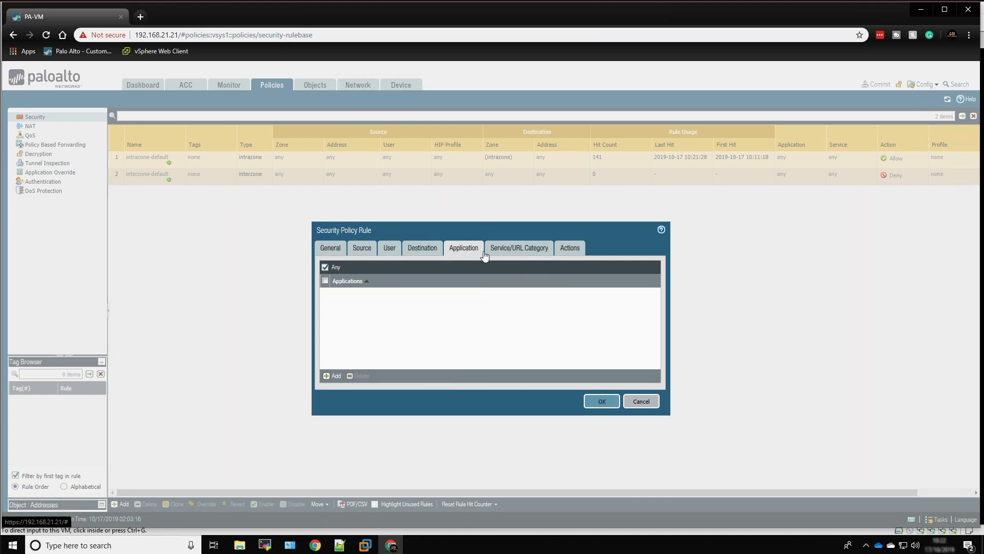
pyautogui.click(514, 250)
pyautogui.click(469, 251)
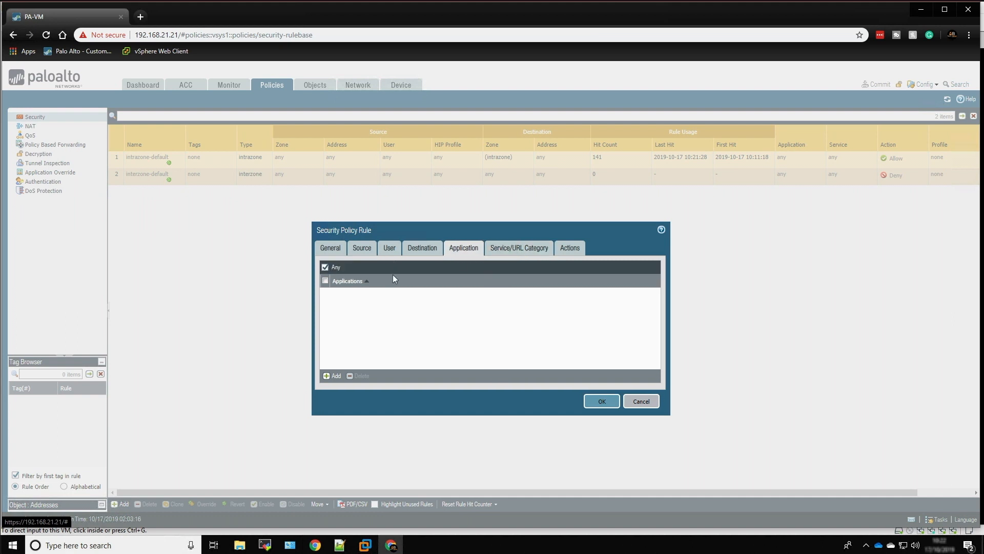
pyautogui.click(519, 251)
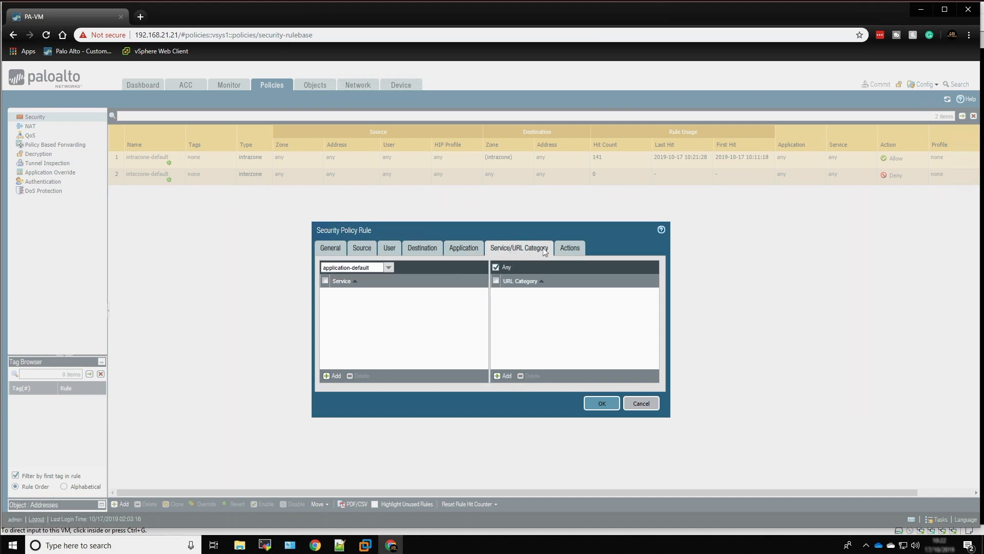
pyautogui.click(573, 249)
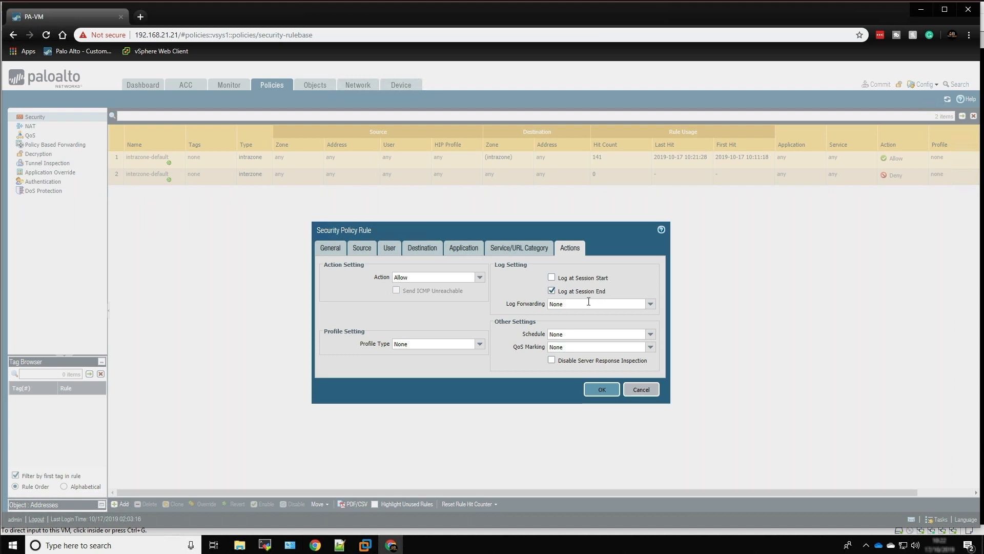
pyautogui.click(603, 390)
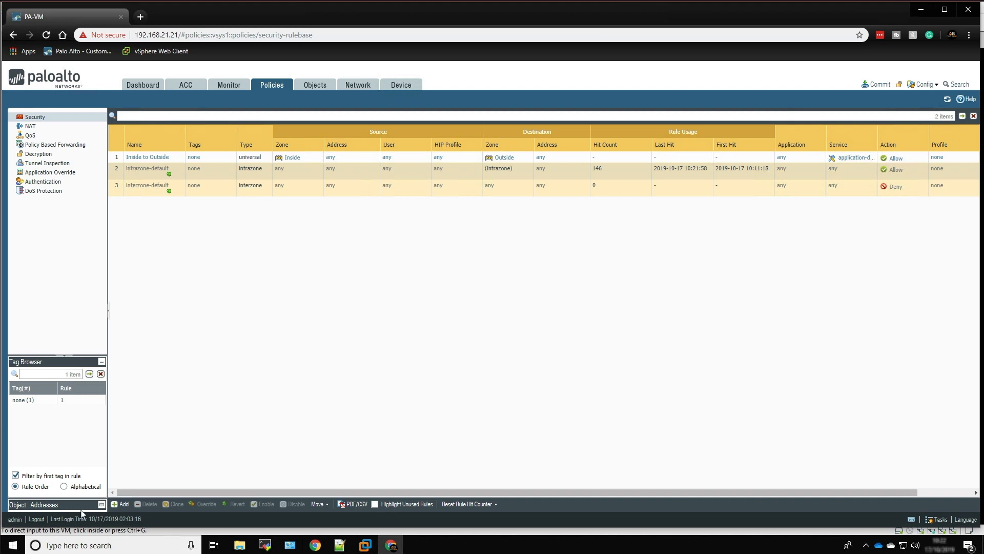
# Add a security policy rule named Outside to Inside with source zone Outside
pyautogui.click(121, 504)
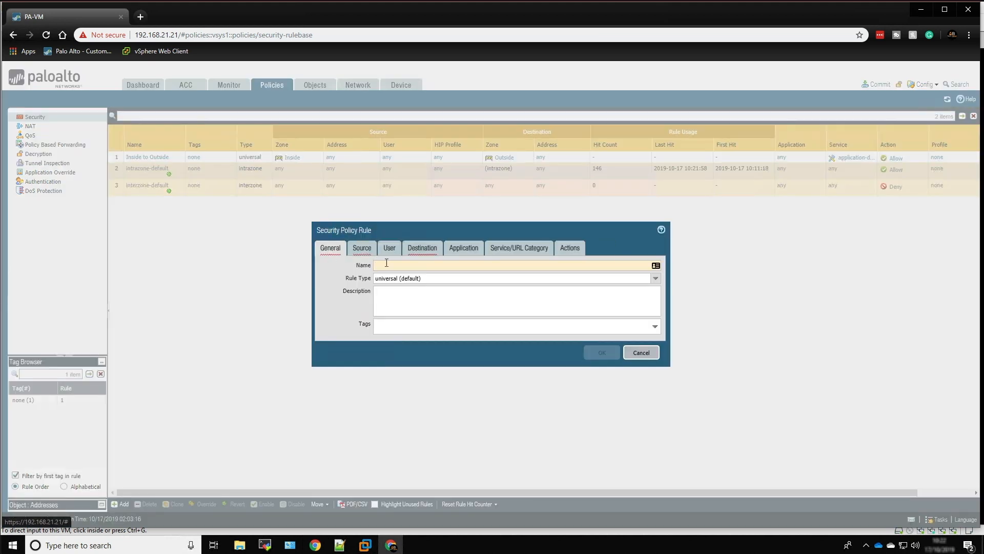
pyautogui.write('Outs')
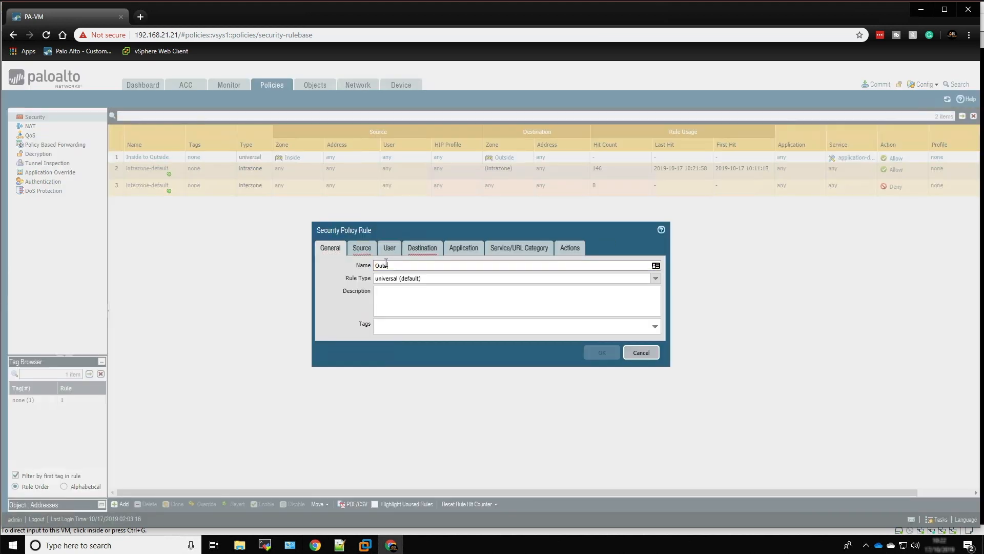
pyautogui.write('ide to Inside')
pyautogui.click(363, 250)
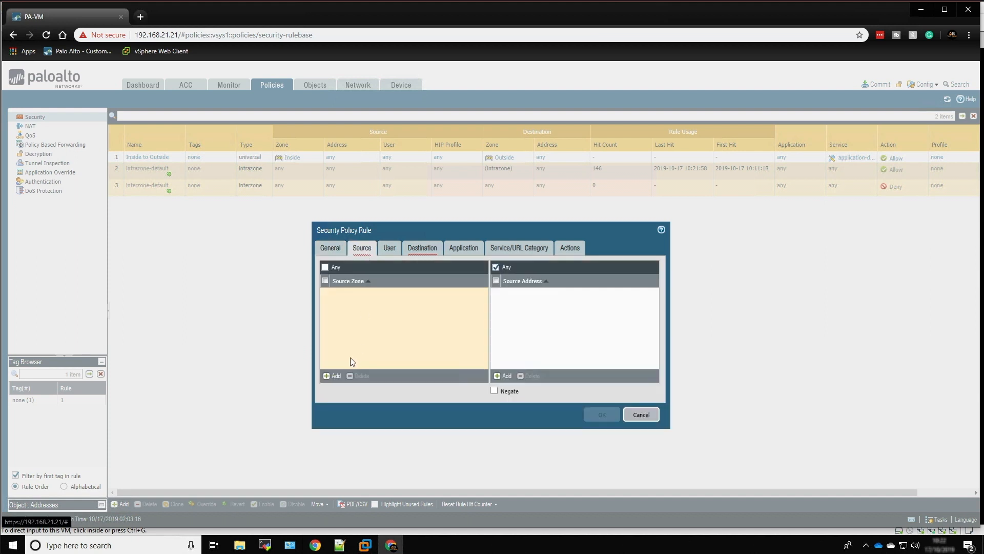
pyautogui.click(329, 375)
pyautogui.click(340, 323)
# Set the rule's destination zone to Inside and save it with the default application, service and action settings
pyautogui.click(416, 248)
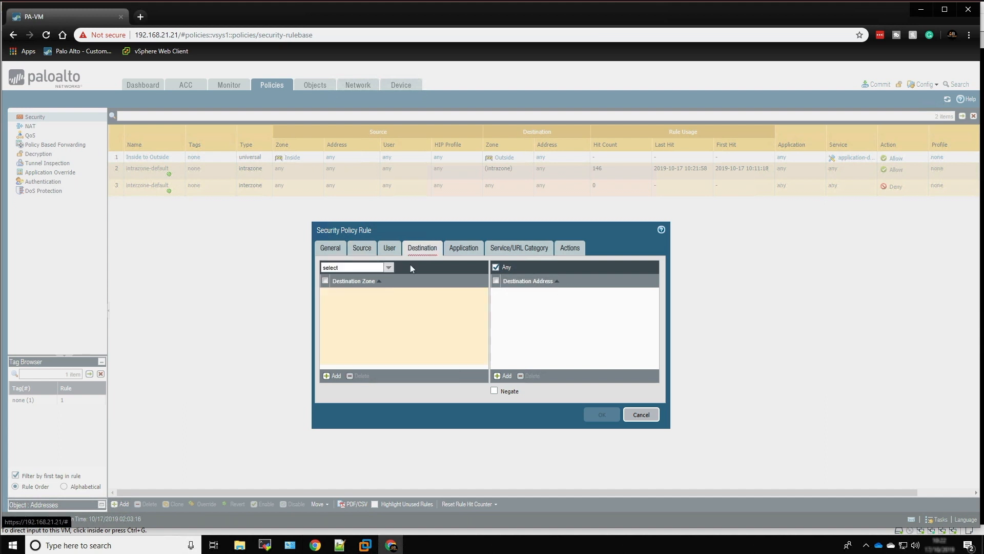
pyautogui.click(331, 375)
pyautogui.click(350, 313)
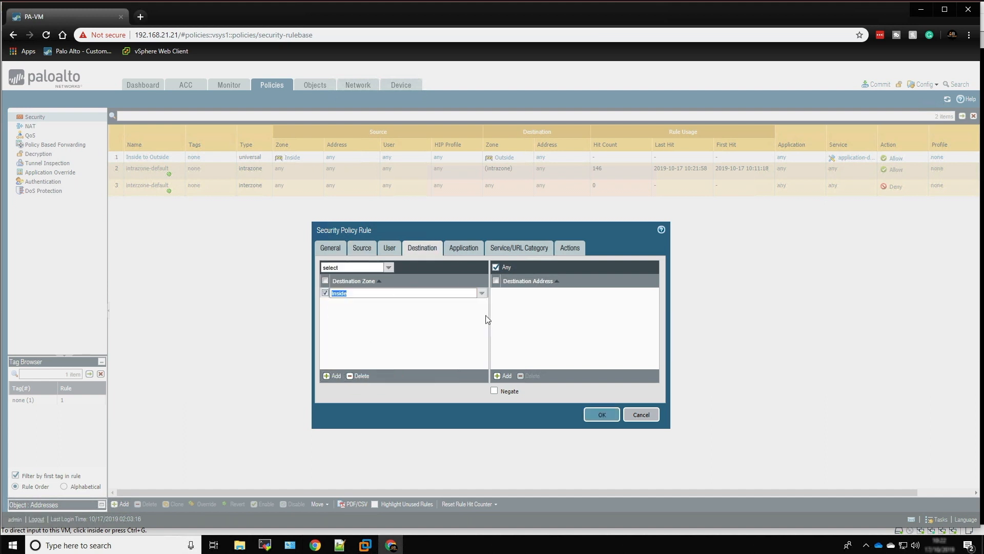
pyautogui.click(469, 329)
pyautogui.click(469, 255)
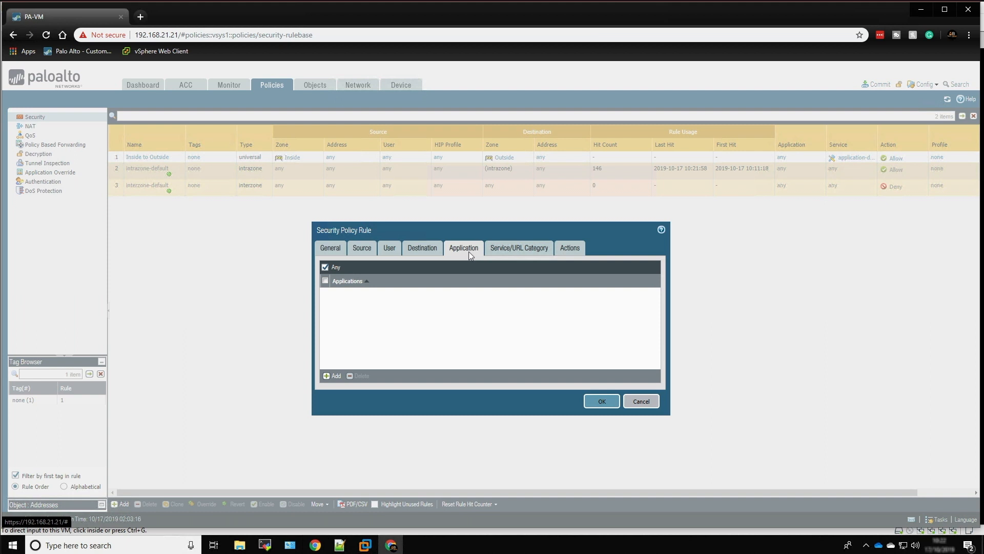
pyautogui.click(514, 250)
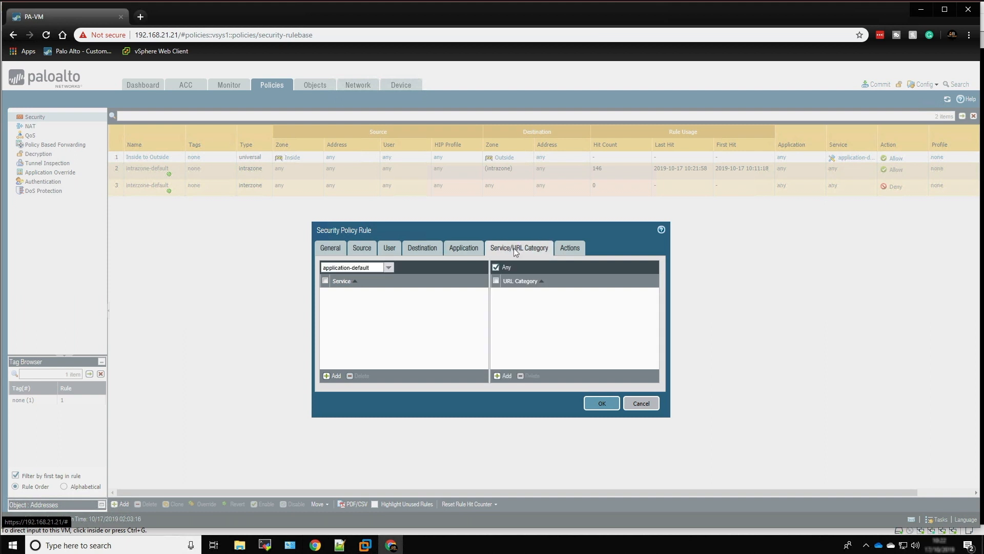
pyautogui.click(569, 248)
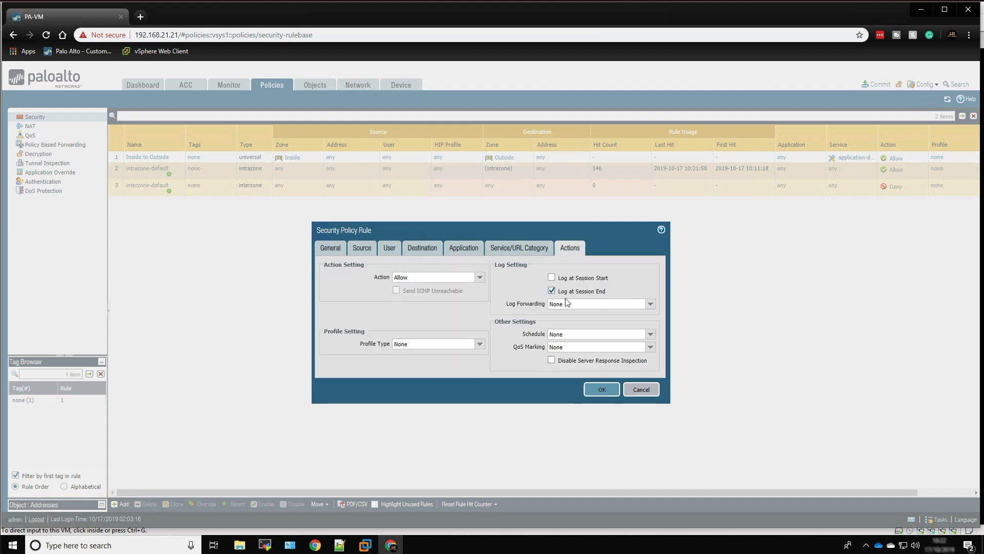
pyautogui.click(599, 389)
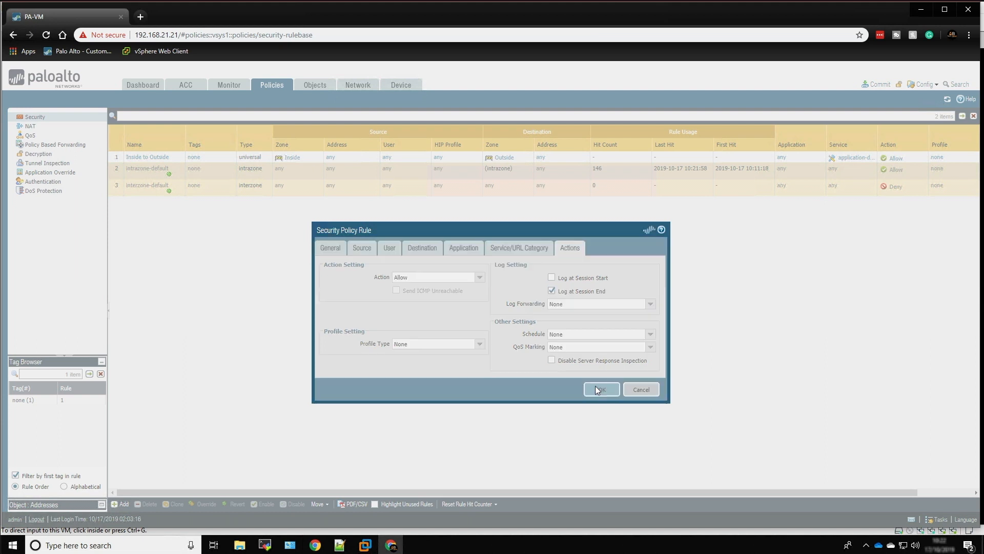
# Add a security policy rule named Inside to DMZ with source zone Inside
pyautogui.click(122, 504)
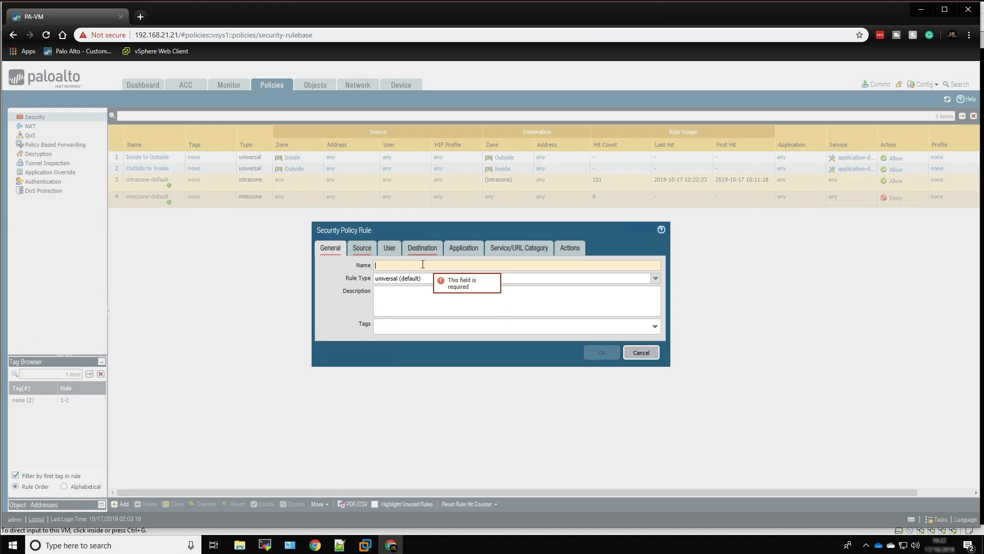
pyautogui.write('Inside to ')
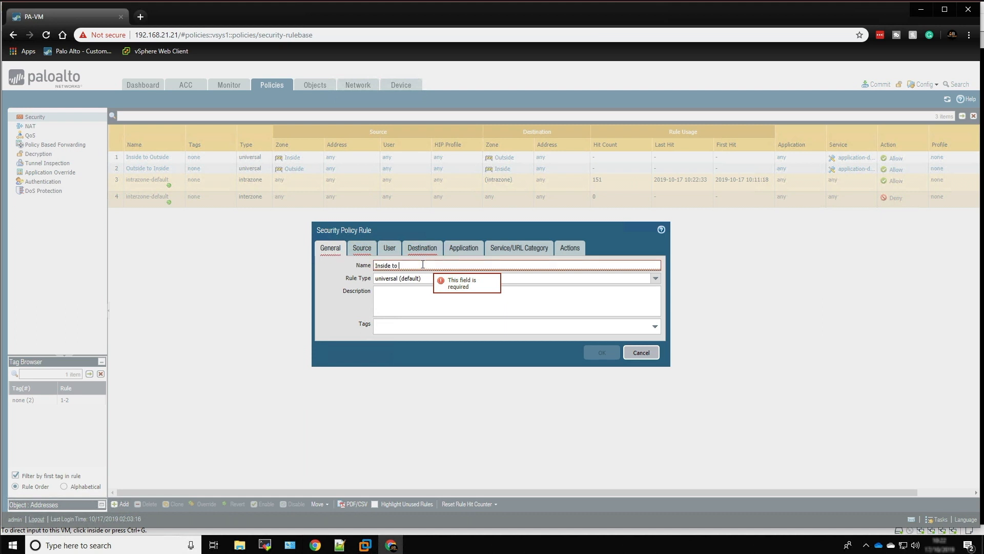
pyautogui.write('D')
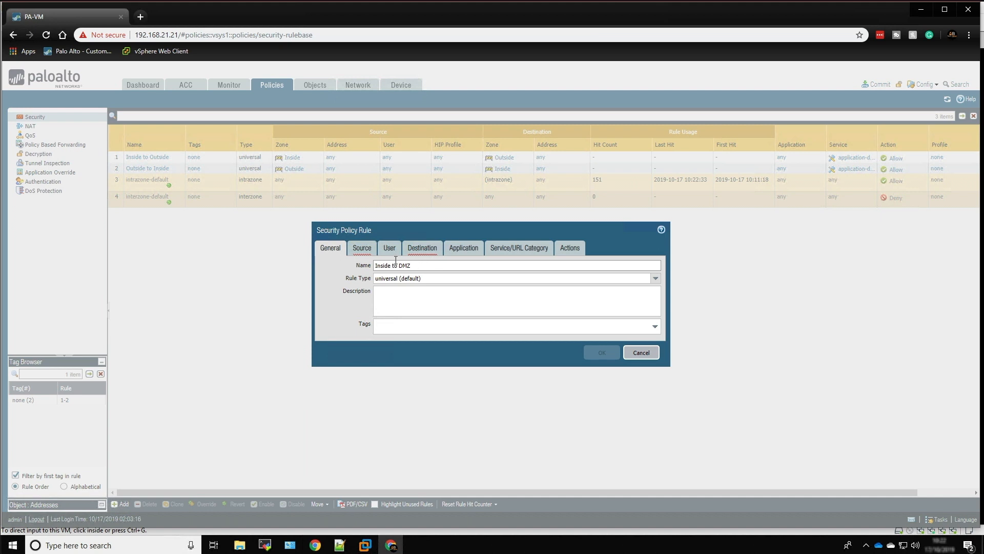
pyautogui.write('MZ')
pyautogui.click(362, 248)
pyautogui.click(333, 376)
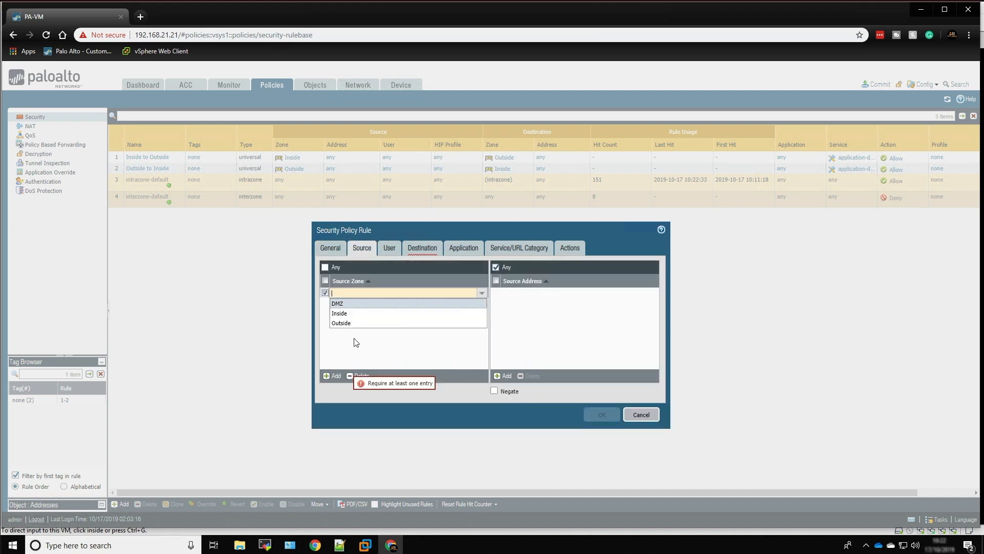
pyautogui.click(340, 313)
# Set the rule's destination zone to DMZ and save it with the default application, service and action settings
pyautogui.click(429, 250)
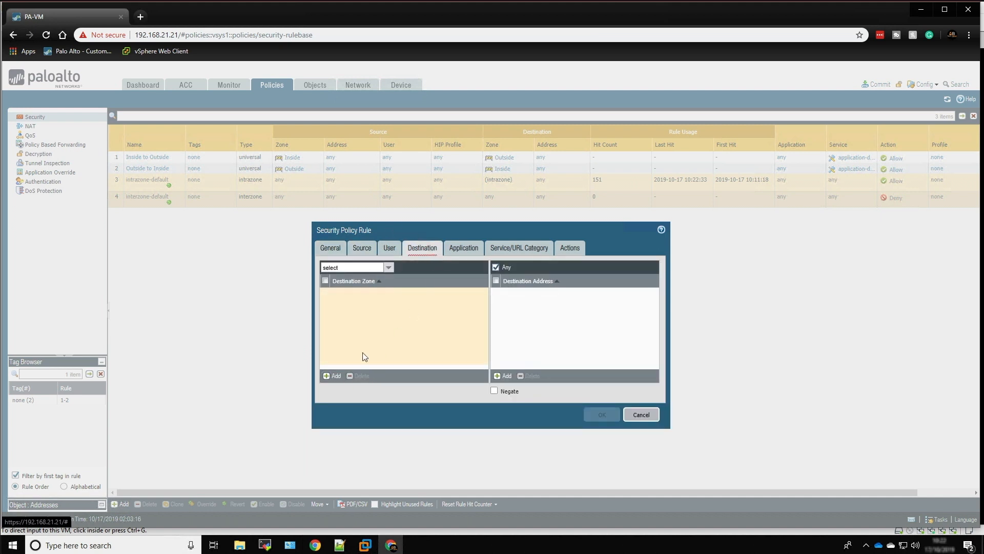
pyautogui.click(333, 376)
pyautogui.click(339, 303)
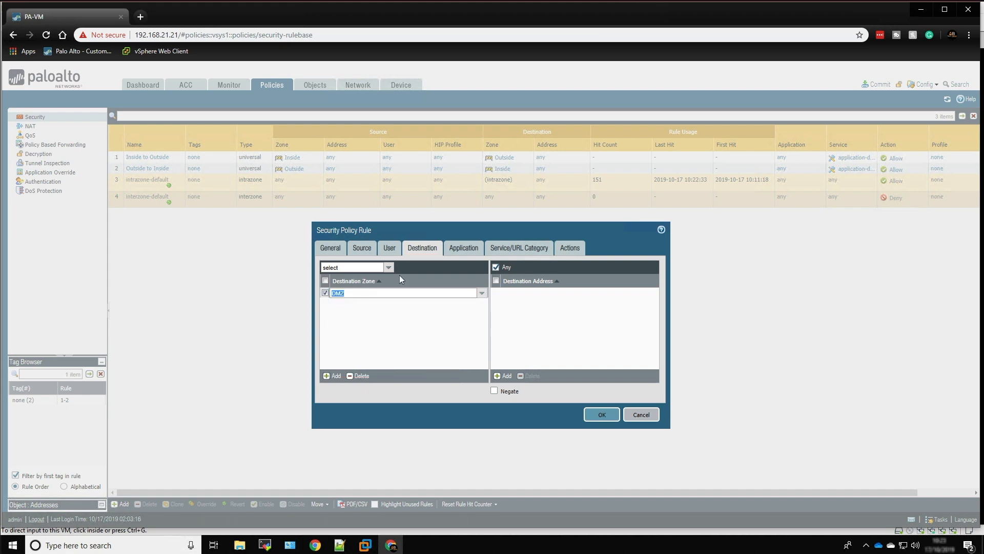
pyautogui.click(480, 252)
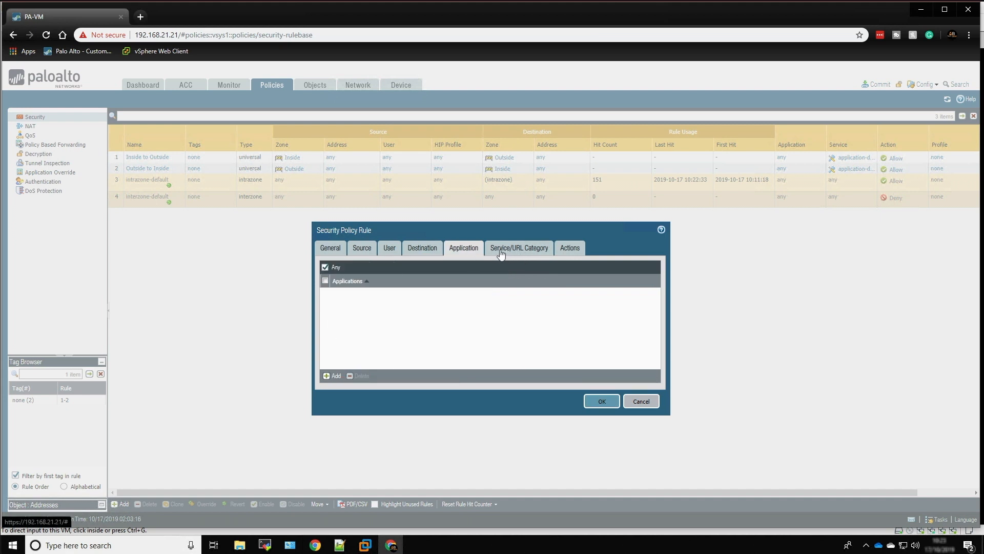
pyautogui.click(518, 252)
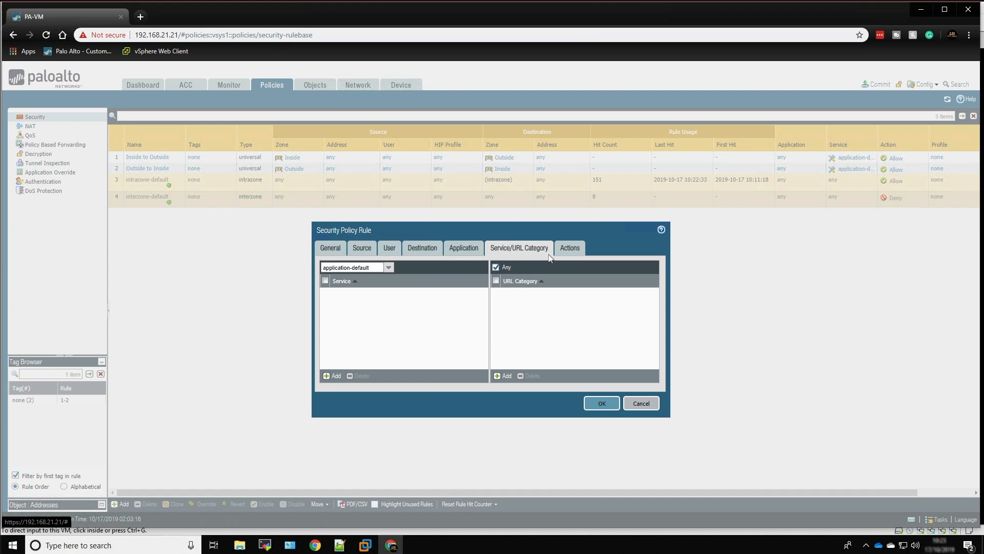
pyautogui.click(568, 250)
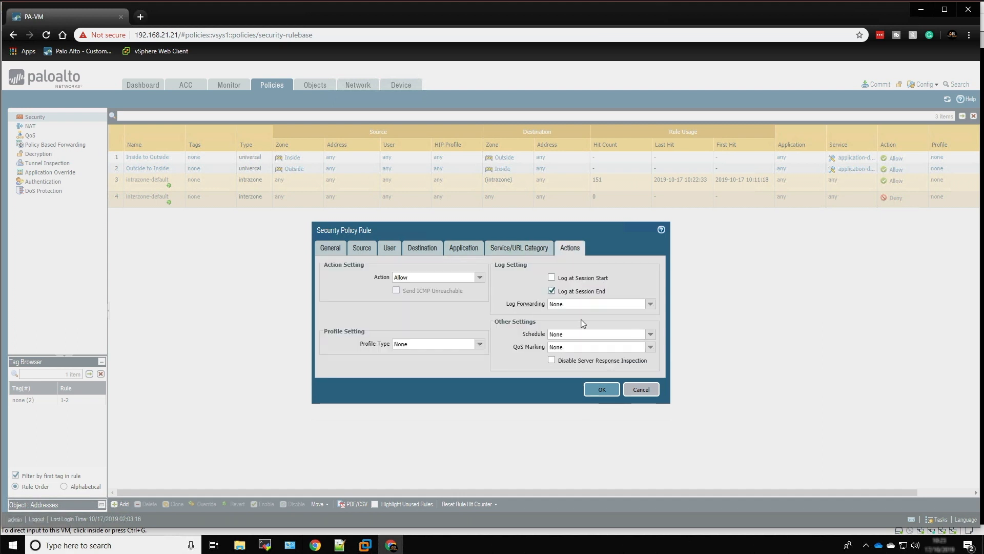
pyautogui.click(599, 390)
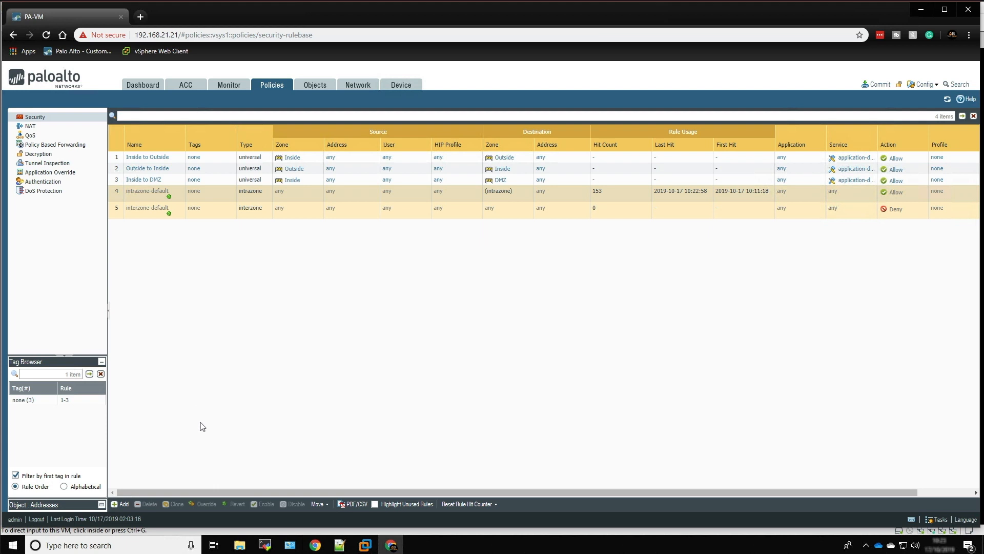
# Add a security policy rule named Outside to DMZ with source zone Outside
pyautogui.click(122, 504)
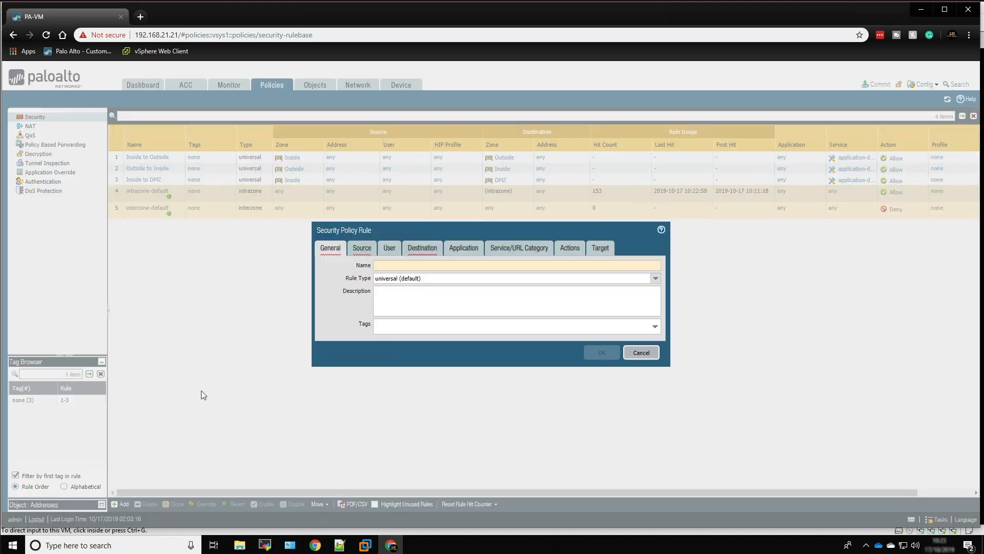
pyautogui.write('Outside')
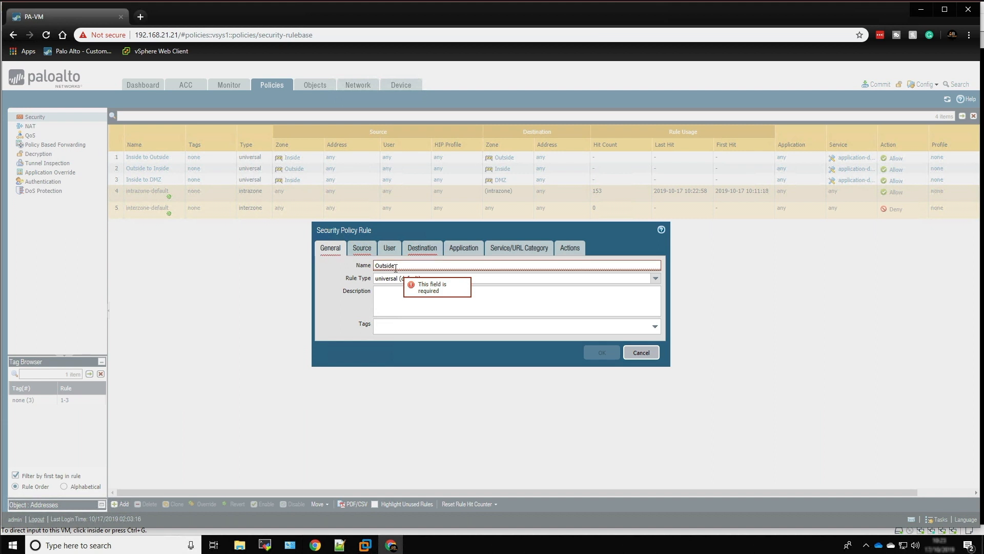
pyautogui.write(' to DMZ')
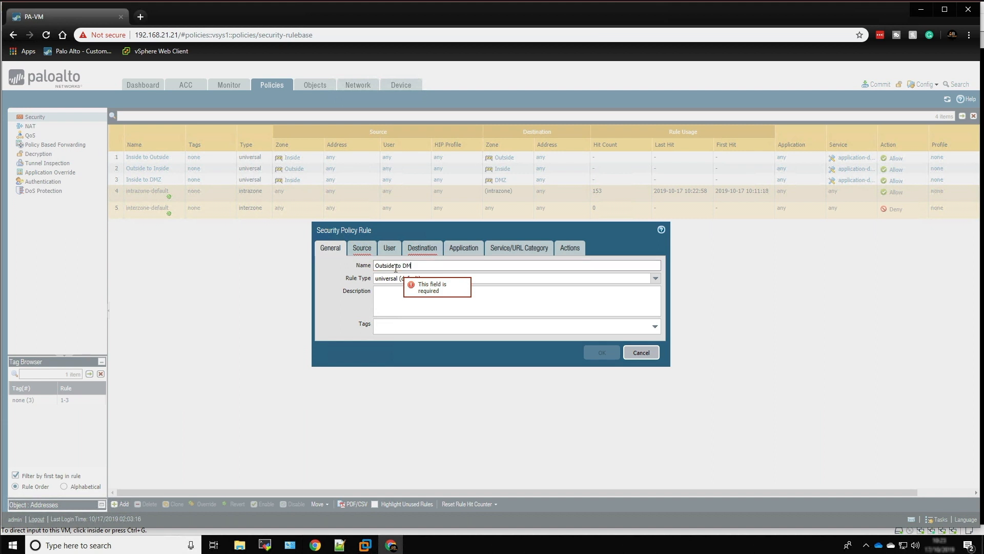
pyautogui.click(362, 249)
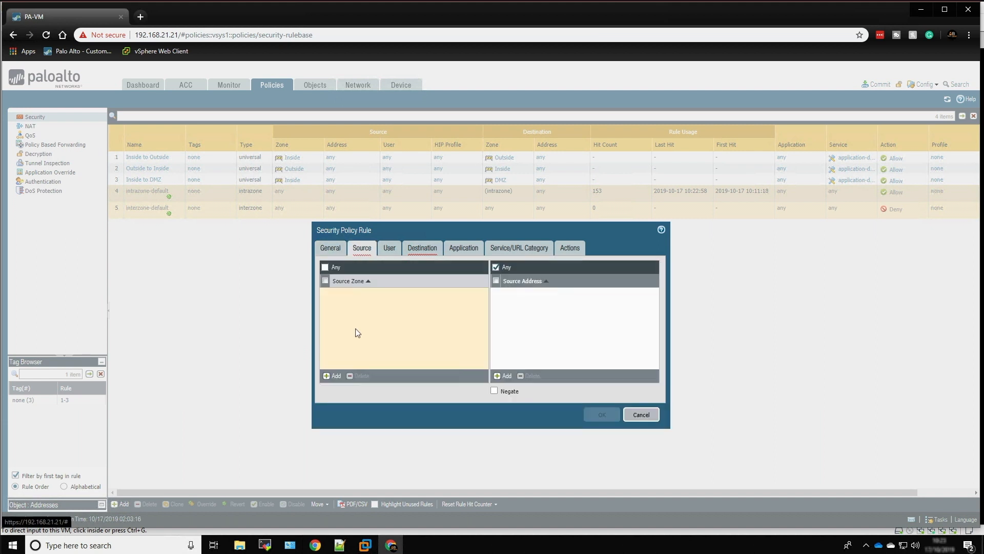
pyautogui.click(333, 376)
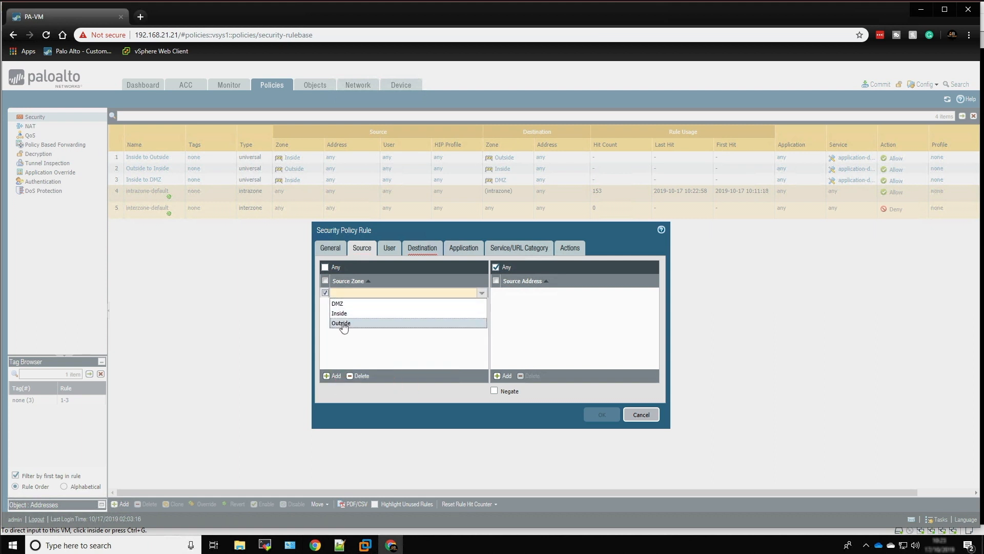
pyautogui.click(341, 323)
# Set the Outside to DMZ rule's destination zone to DMZ and save it with the default application, service and action settings
pyautogui.click(423, 248)
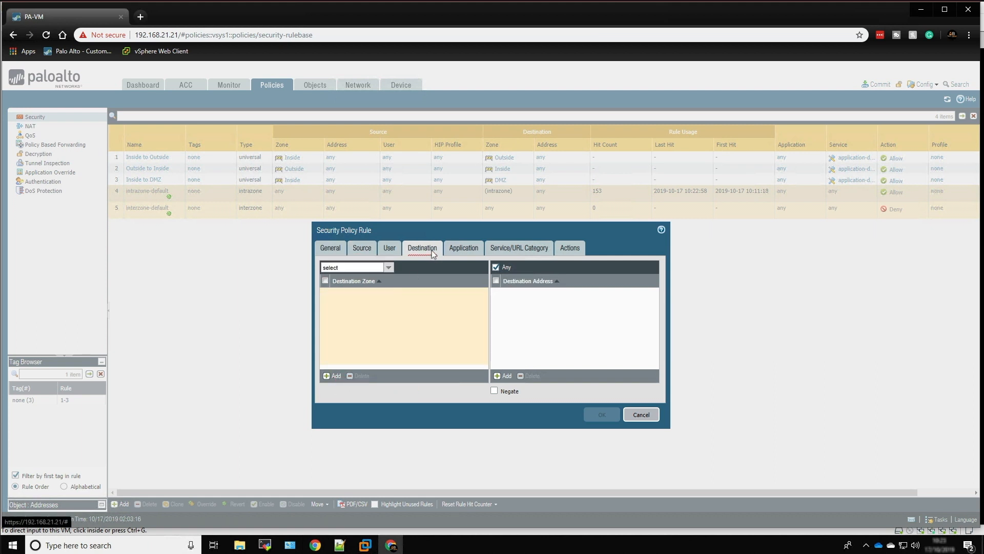
pyautogui.click(326, 376)
pyautogui.click(341, 309)
pyautogui.click(463, 248)
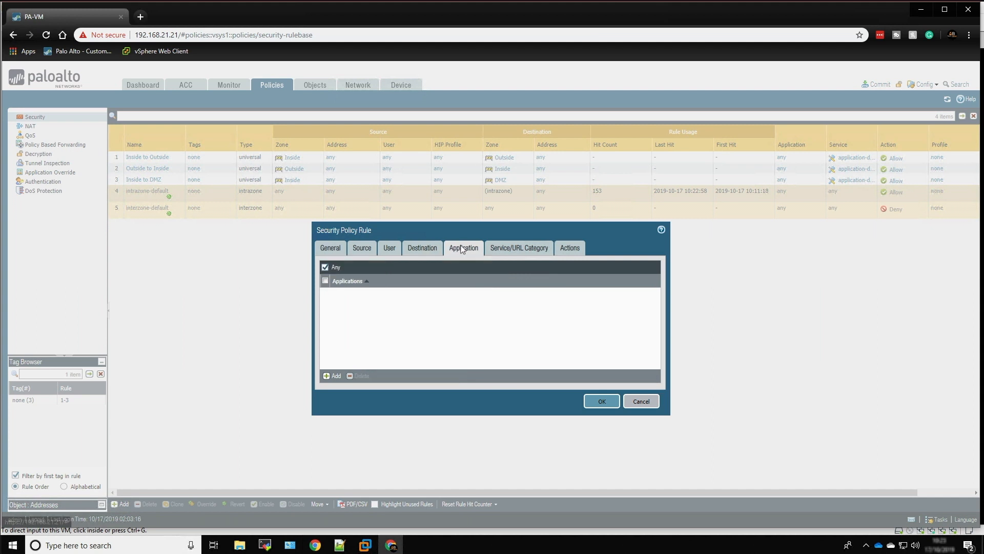
pyautogui.click(512, 247)
pyautogui.click(574, 248)
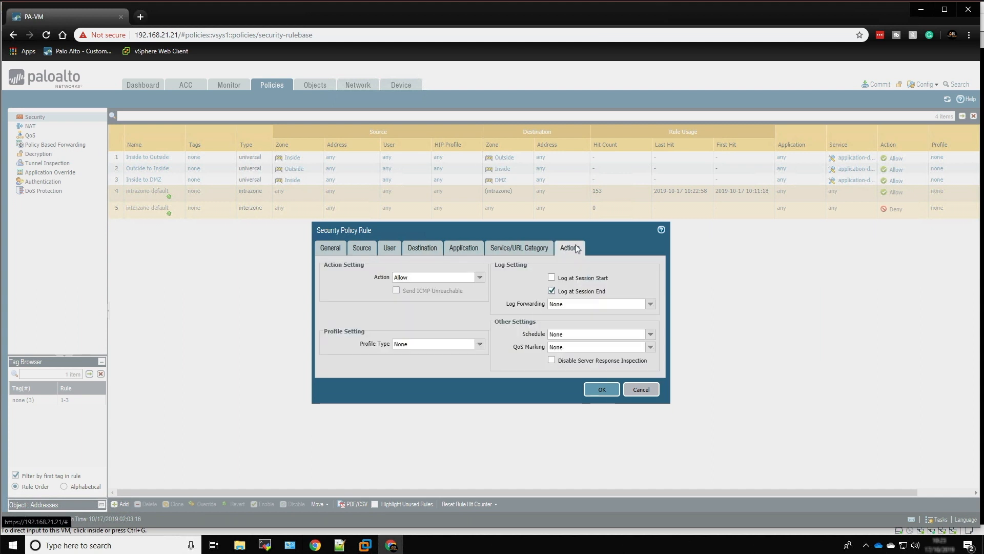
pyautogui.click(590, 389)
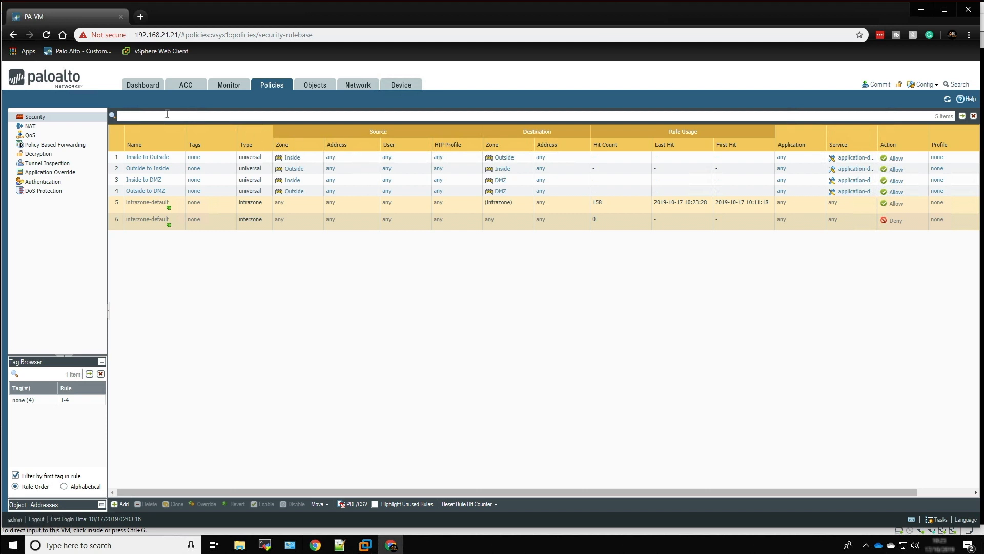
# Review the Ethernet interfaces and add a NAT policy rule named Outbound NAT
pyautogui.click(359, 87)
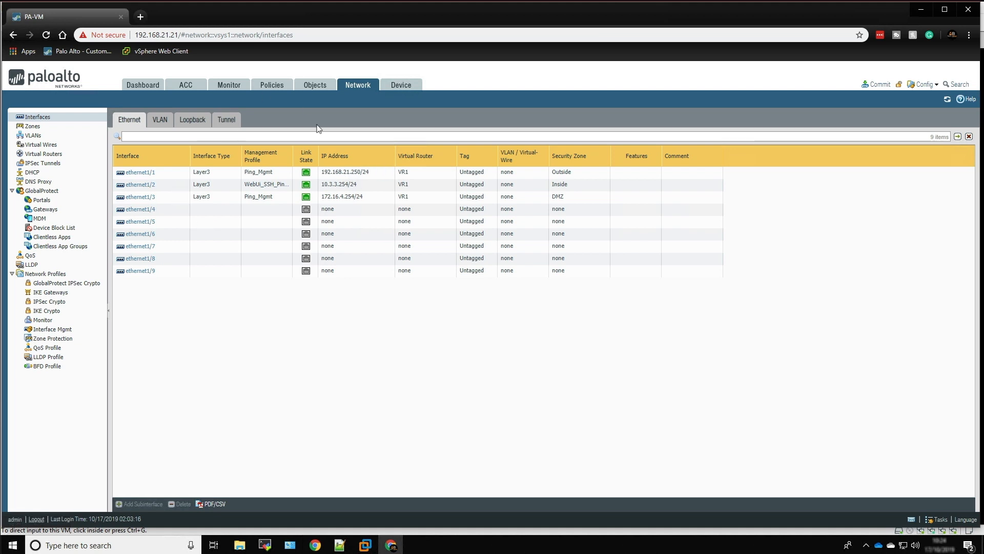
pyautogui.click(272, 84)
pyautogui.click(66, 129)
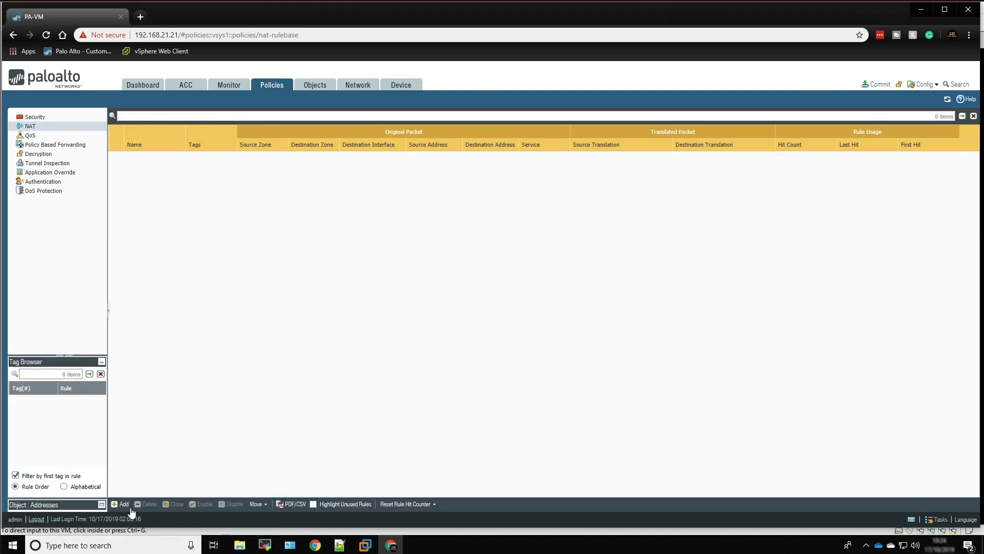
pyautogui.click(122, 504)
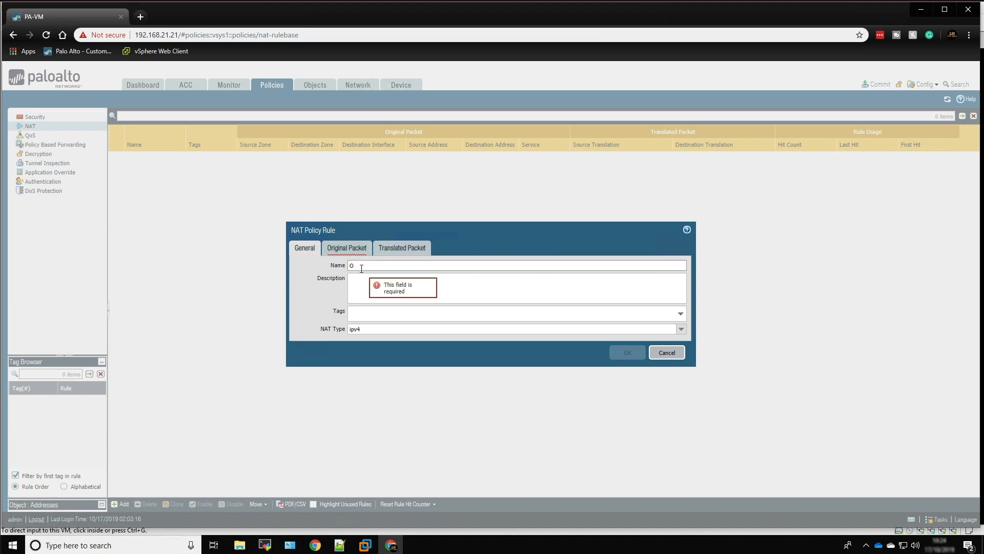
pyautogui.write('Outbound NAT')
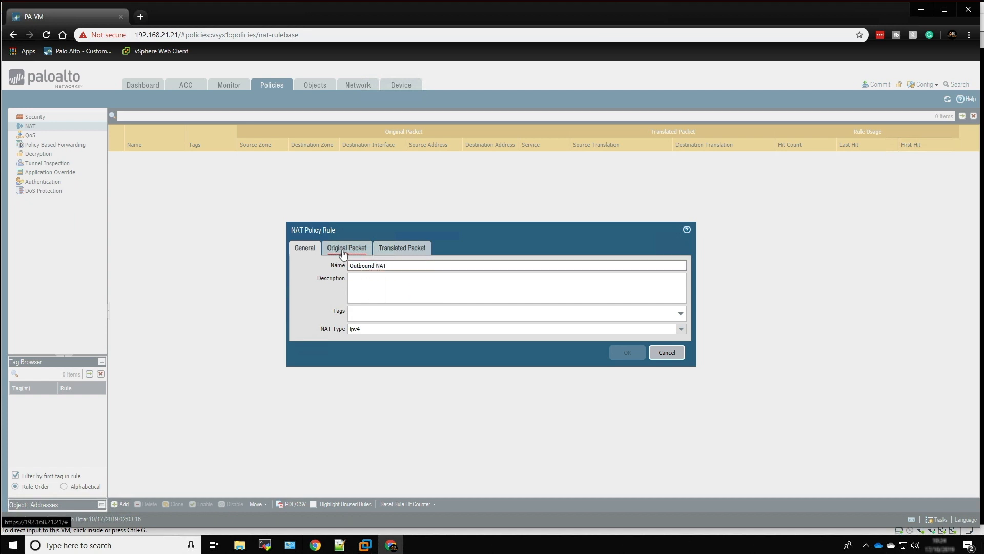
# Add Inside and DMZ as the source zones of the NAT rule's original packet
pyautogui.click(343, 251)
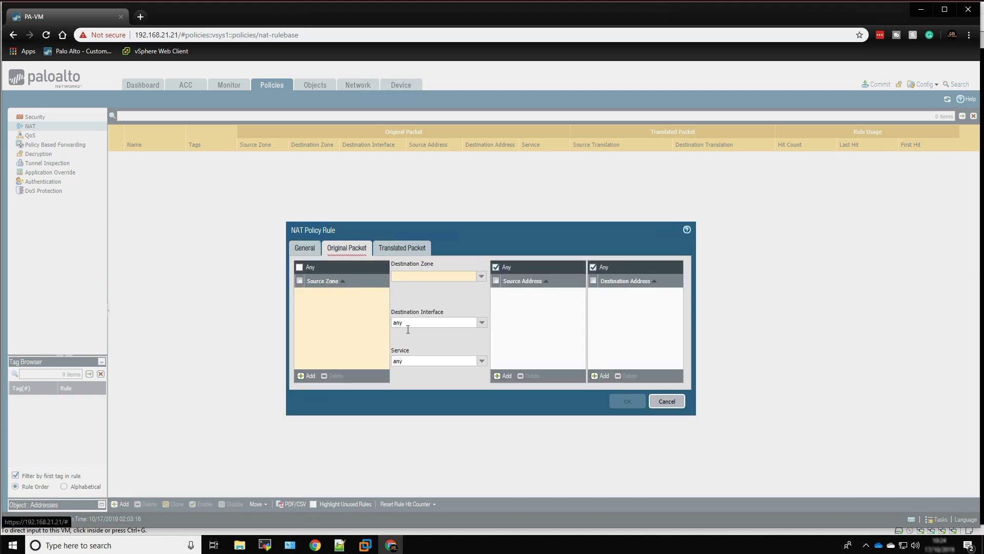
pyautogui.click(301, 377)
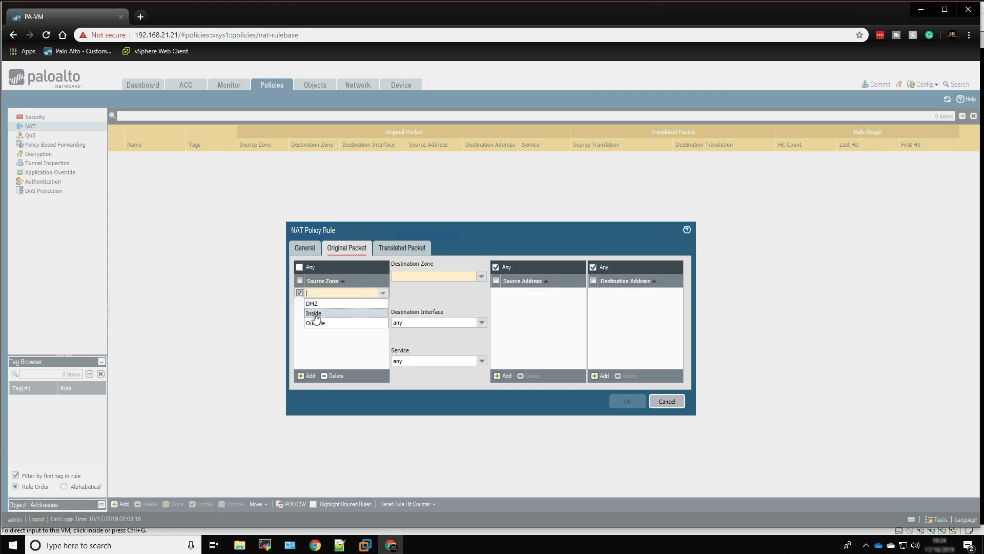
pyautogui.click(315, 314)
pyautogui.click(304, 376)
pyautogui.click(313, 315)
pyautogui.click(314, 349)
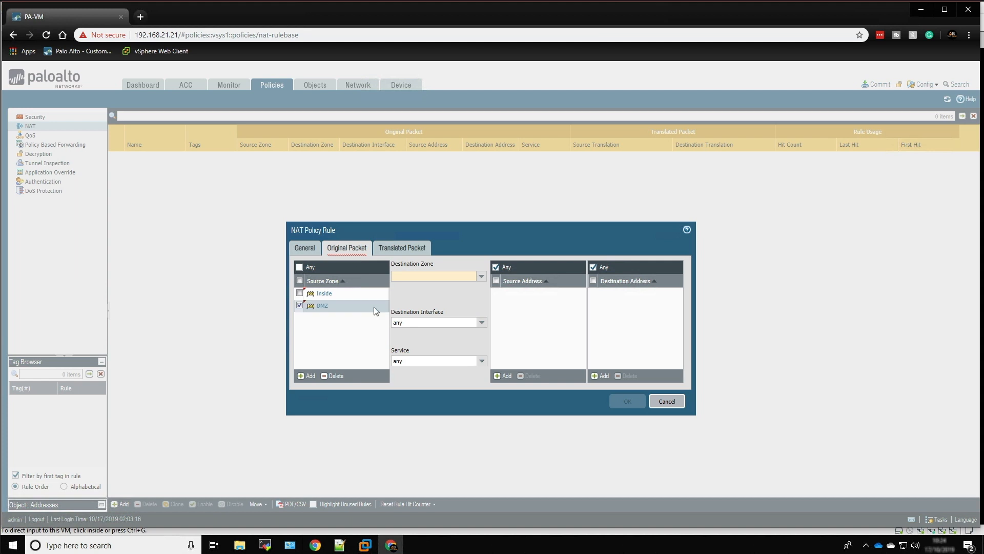
# Set the original packet's destination zone to Outside and its destination interface to ethernet1/1
pyautogui.click(481, 276)
pyautogui.click(429, 307)
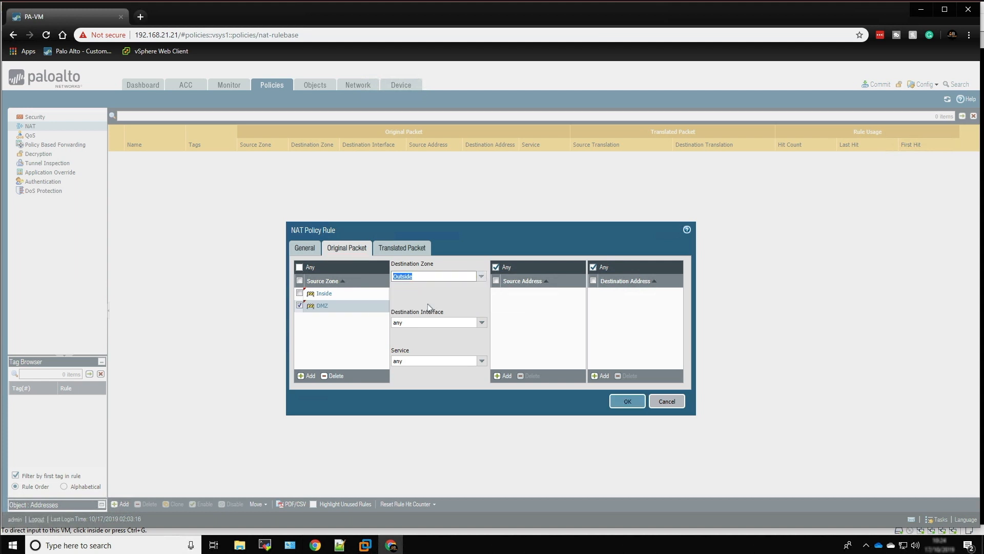
pyautogui.click(481, 322)
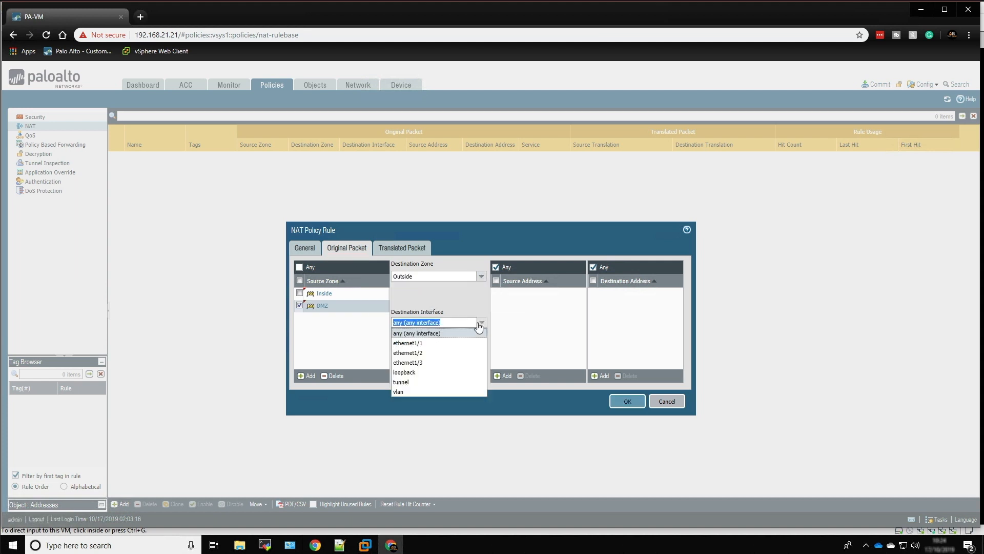
pyautogui.click(444, 343)
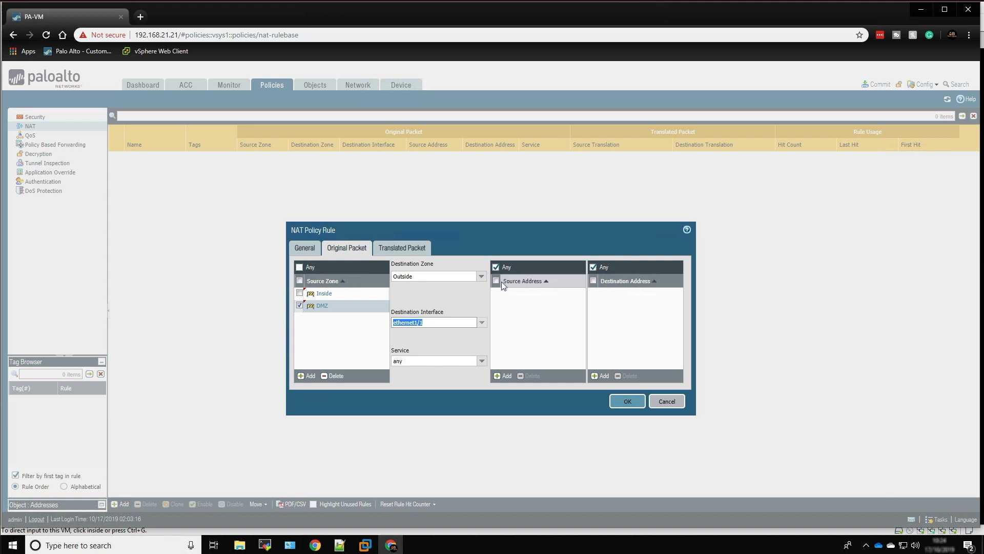
# Set the NAT rule's source address translation to Dynamic IP And Port, using the interface address of ethernet1/1
pyautogui.click(397, 250)
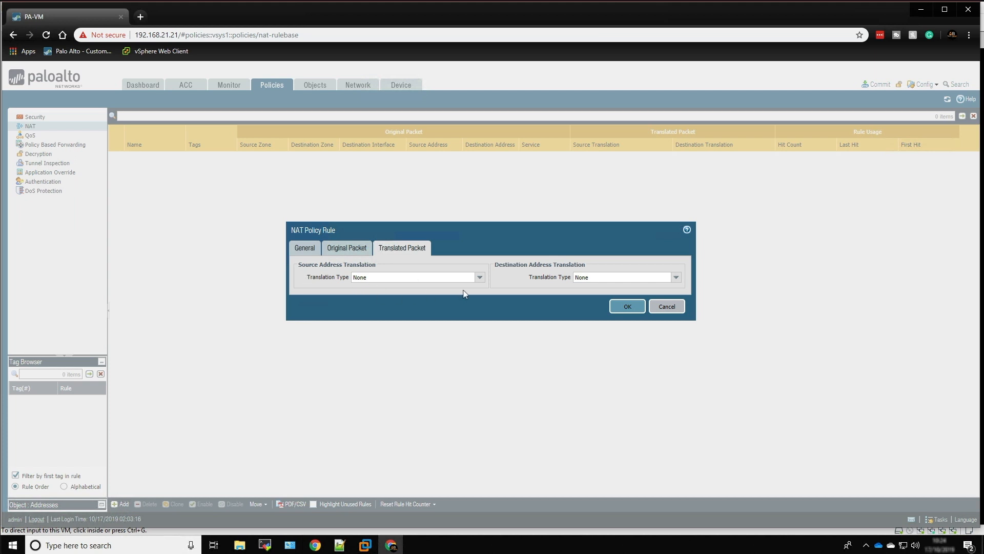
pyautogui.click(479, 277)
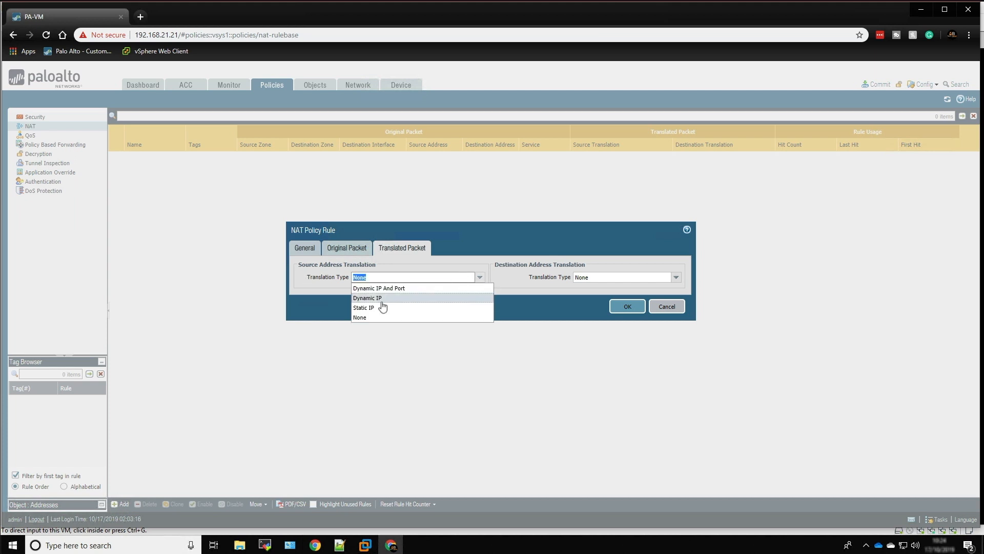
pyautogui.click(385, 288)
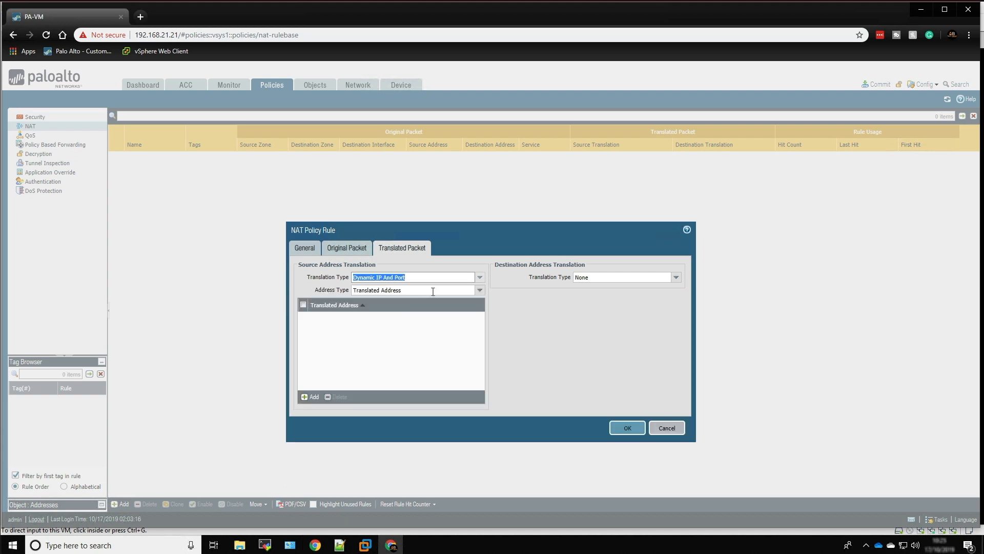
pyautogui.click(479, 290)
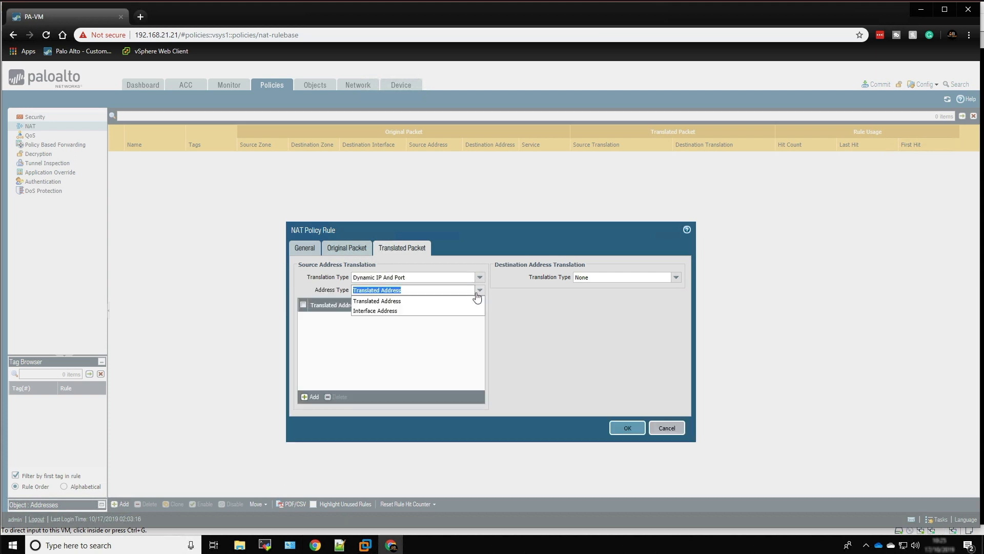
pyautogui.click(406, 312)
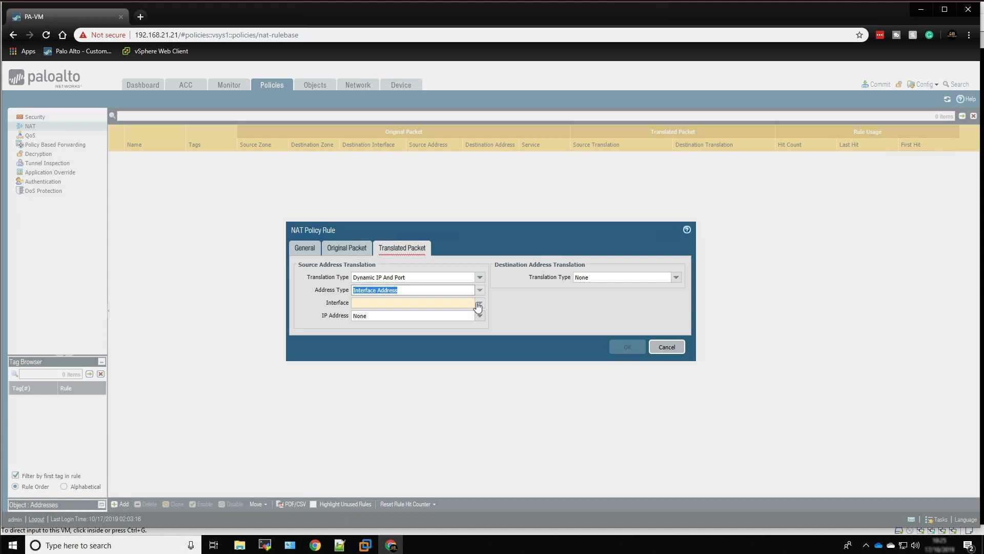
pyautogui.click(479, 303)
pyautogui.click(383, 315)
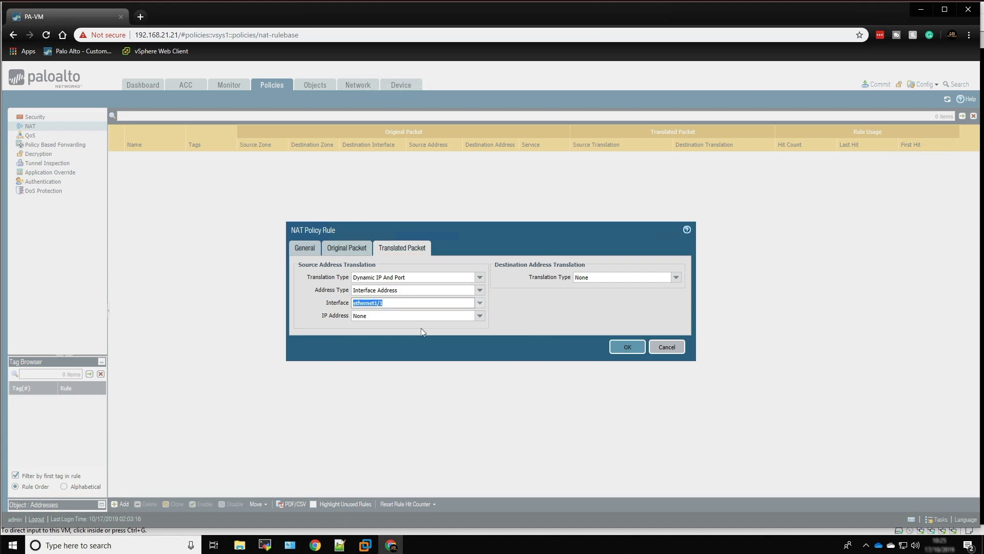
# Set the NAT rule's translated source IP address to 192.168.21.250/24, save the rule and commit all changes
pyautogui.click(480, 316)
pyautogui.click(367, 334)
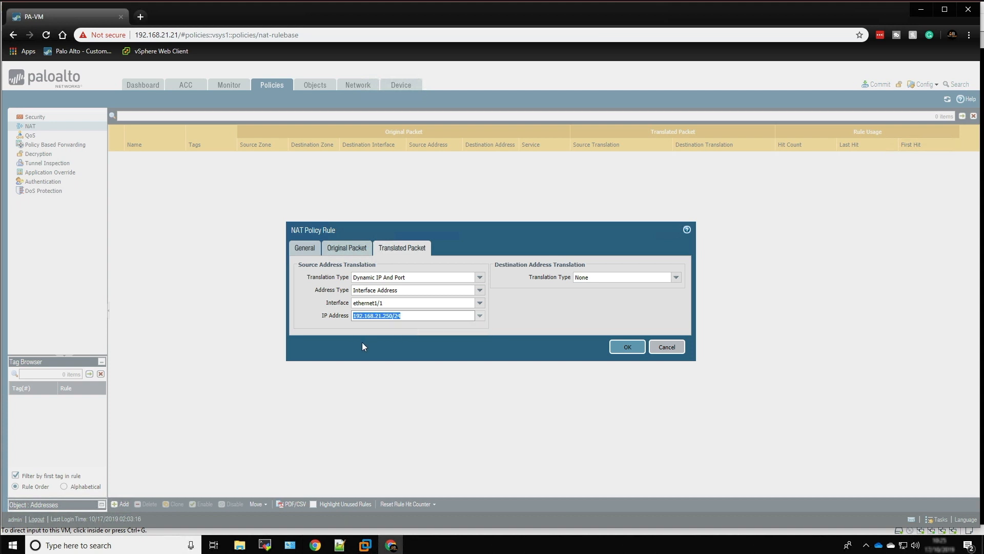
pyautogui.click(623, 347)
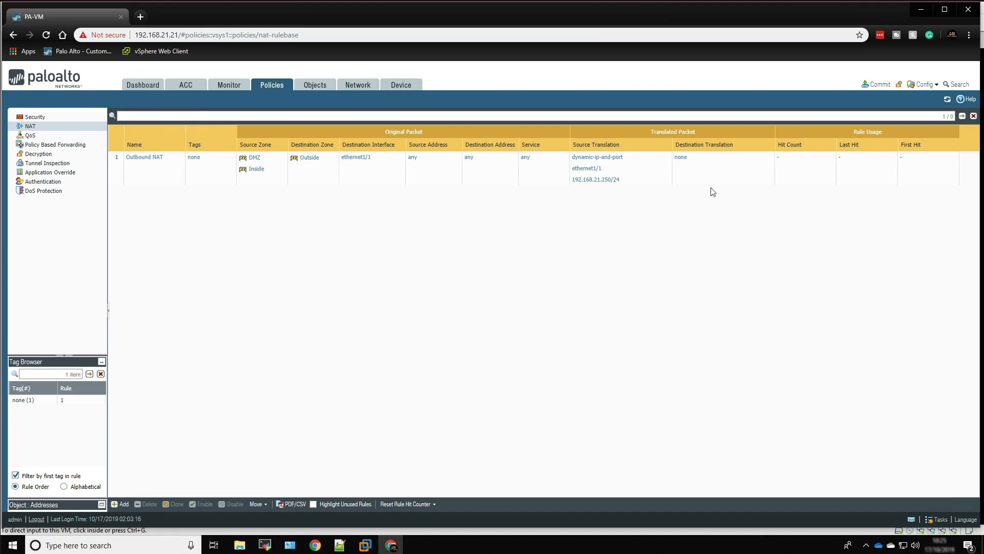
pyautogui.click(878, 85)
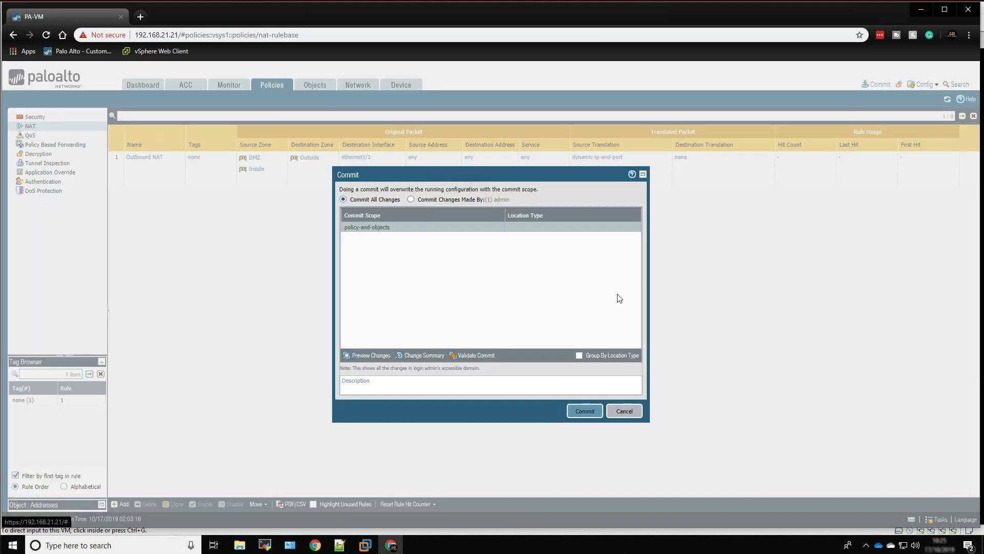
pyautogui.click(585, 411)
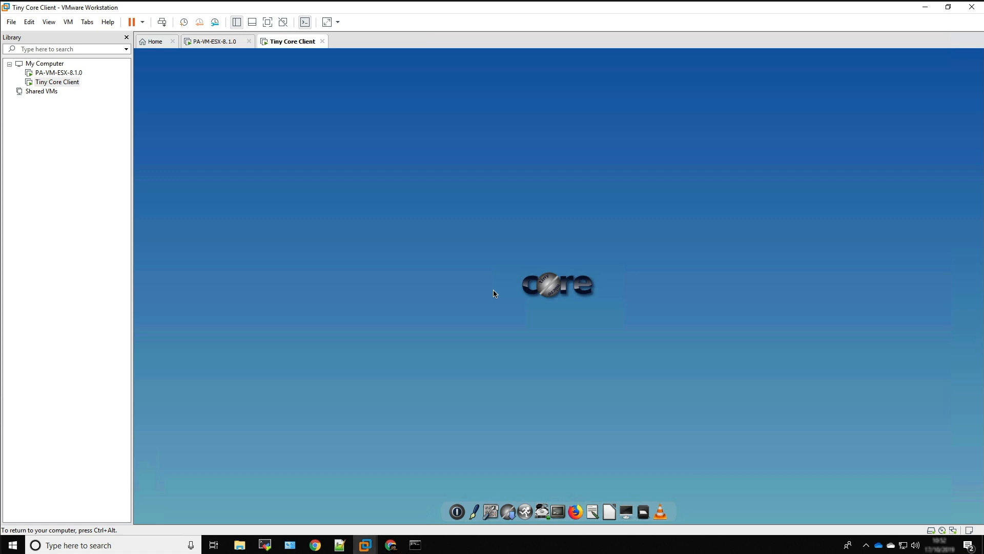
# In the Tiny Core Client VM in VMware Workstation, set the eth0 network interface's static IP address to 10.3.3.10
pyautogui.rightClick(447, 201)
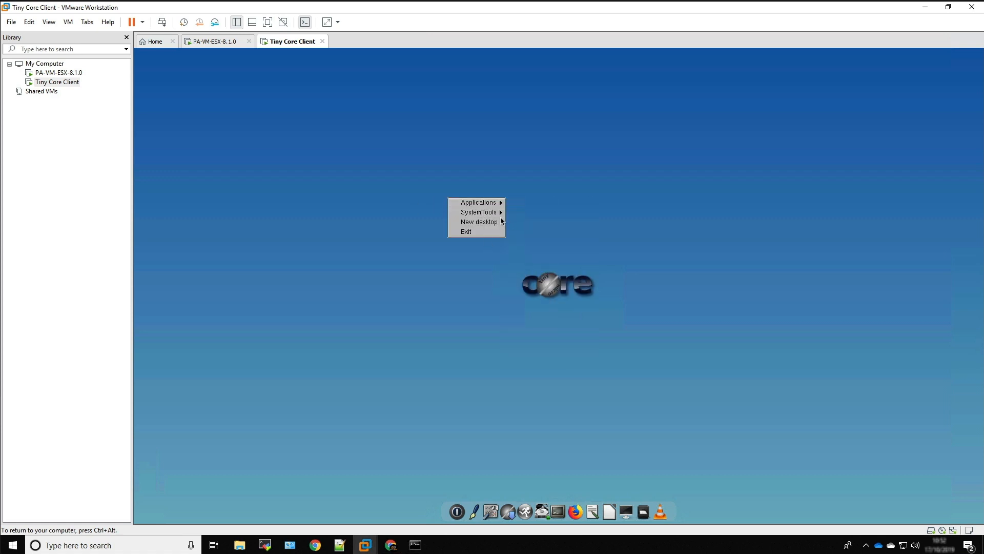
pyautogui.click(517, 220)
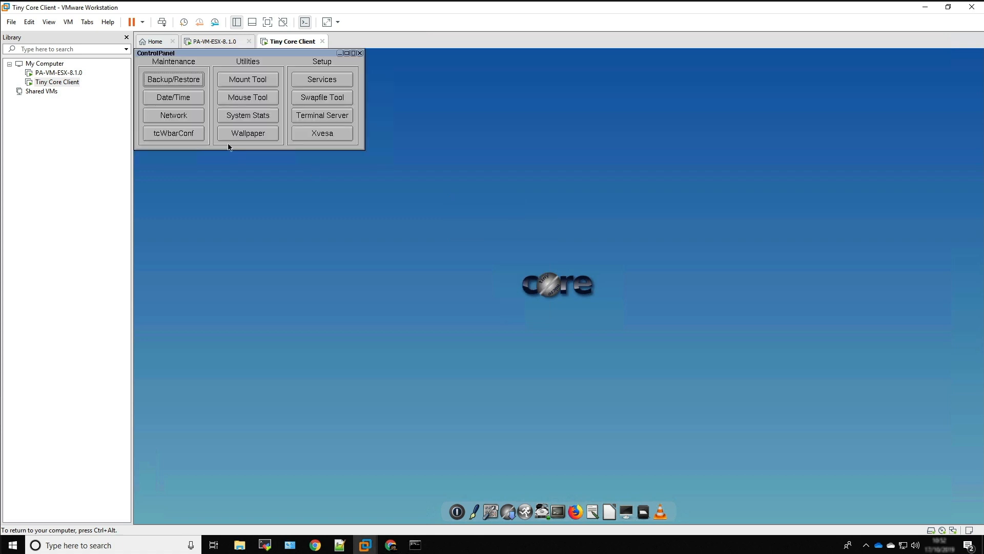
pyautogui.click(175, 117)
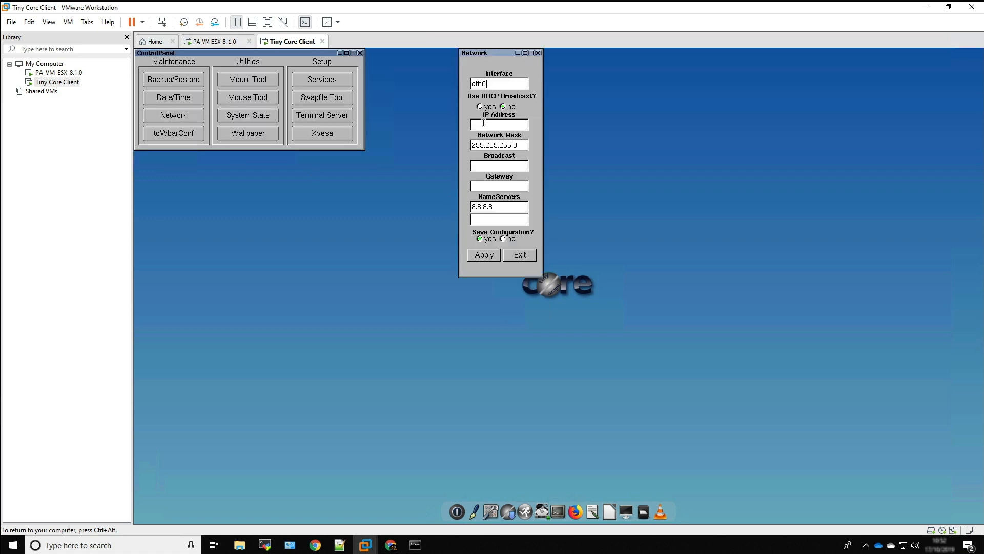
pyautogui.write('10.3.3.10')
pyautogui.click(490, 165)
pyautogui.click(509, 256)
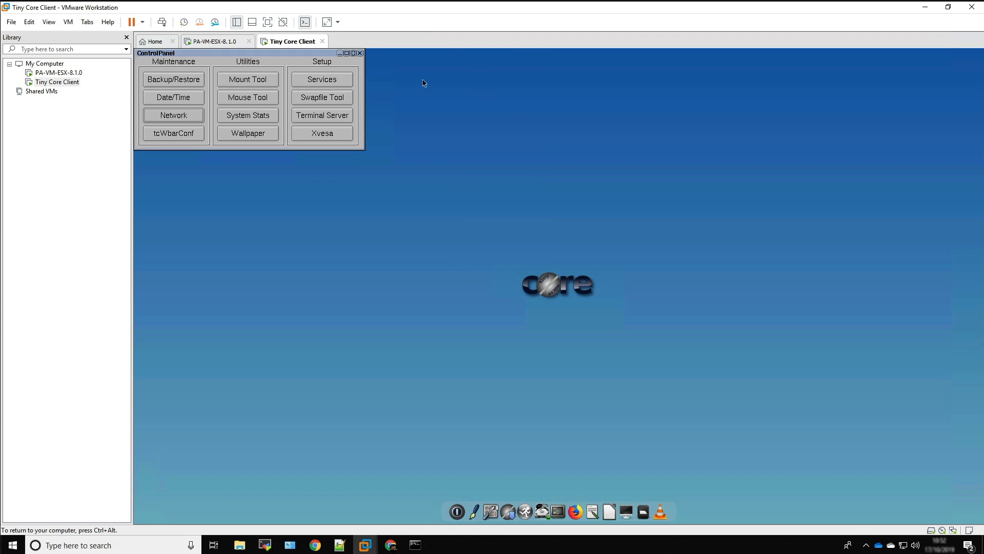
pyautogui.click(359, 53)
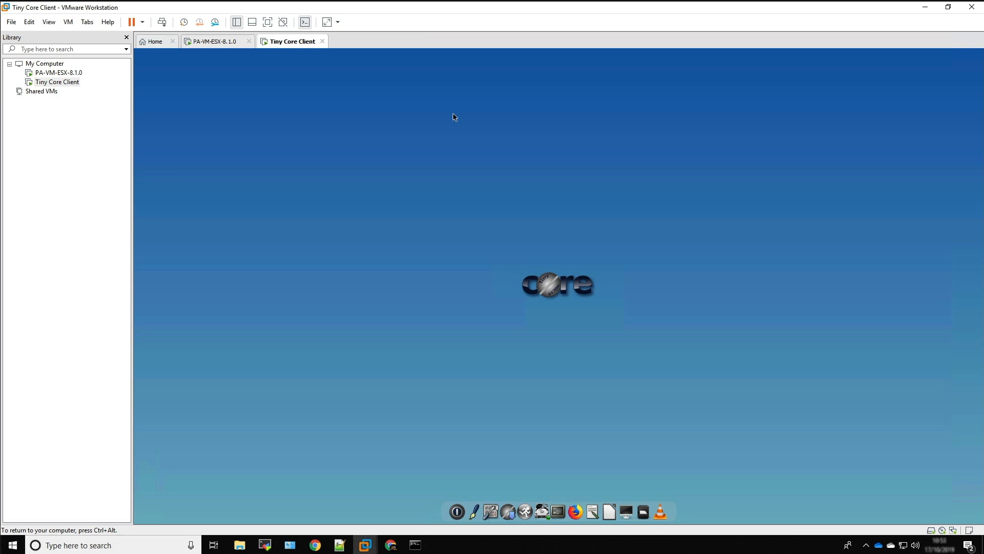
# Check the client's network interface configuration in a terminal with ifconfig
pyautogui.click(626, 510)
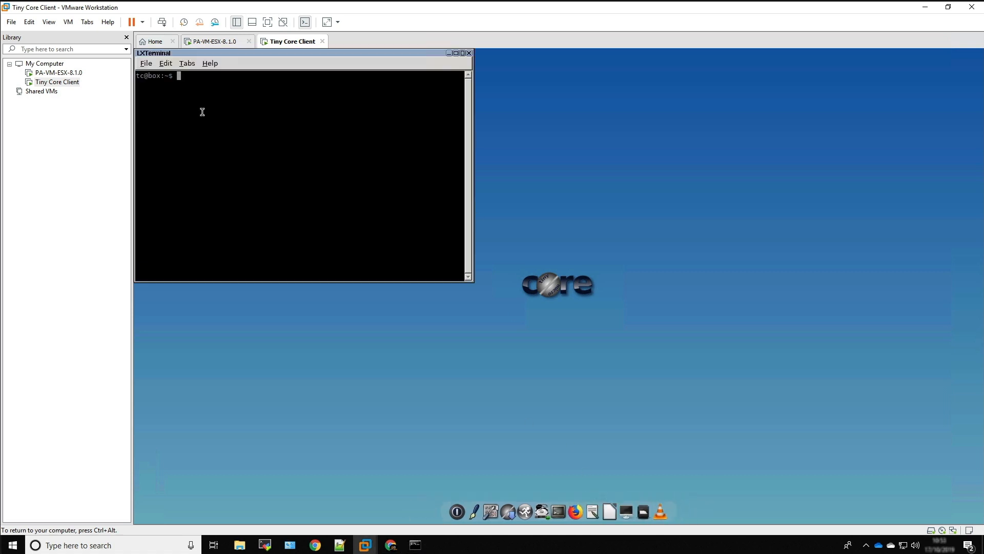
pyautogui.write('ifconfig')
pyautogui.press('Return')
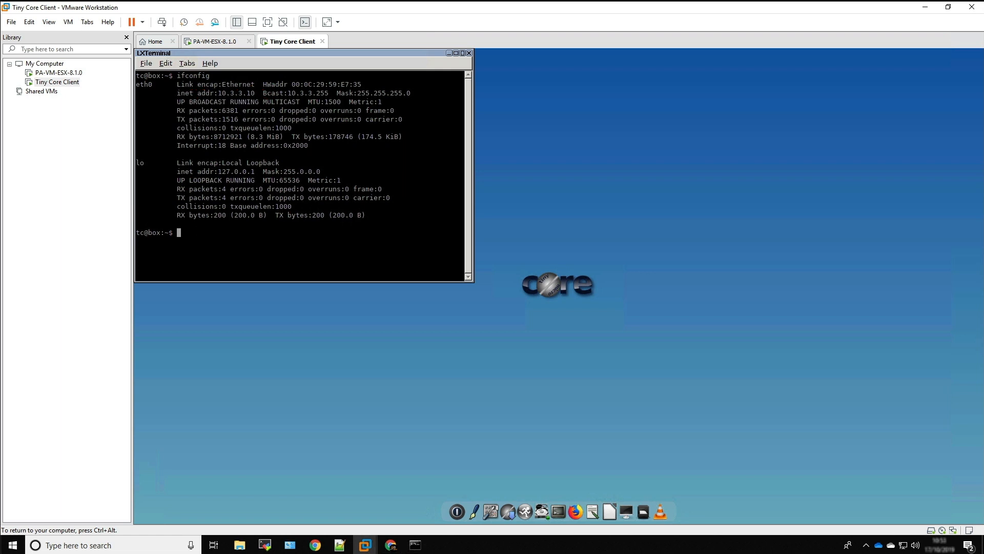
# Ping the firewall's inside interface at 10.3.3.254, stop the ping and close the terminal
pyautogui.write('ping 10.3.3.254')
pyautogui.press('Return')
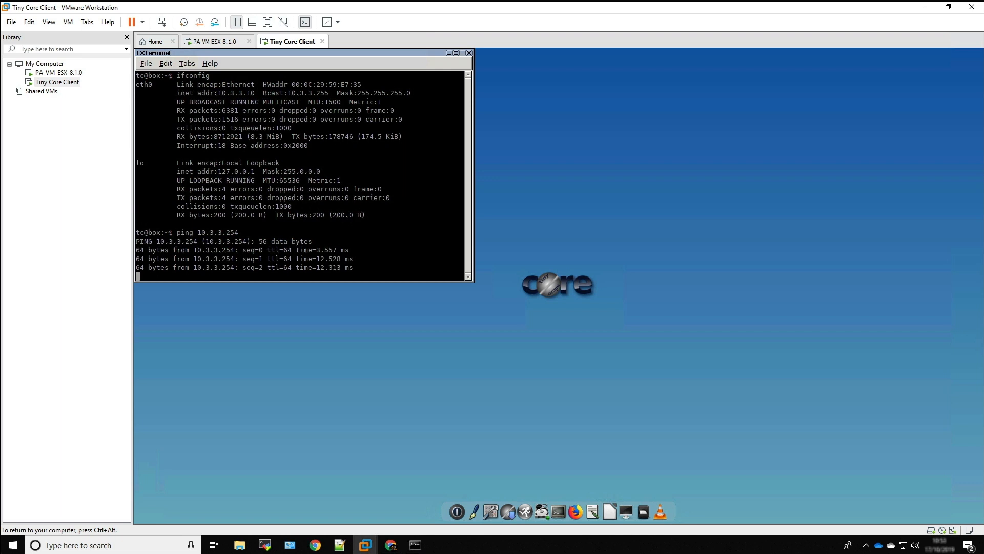
pyautogui.hotkey('ctrl', 'c')
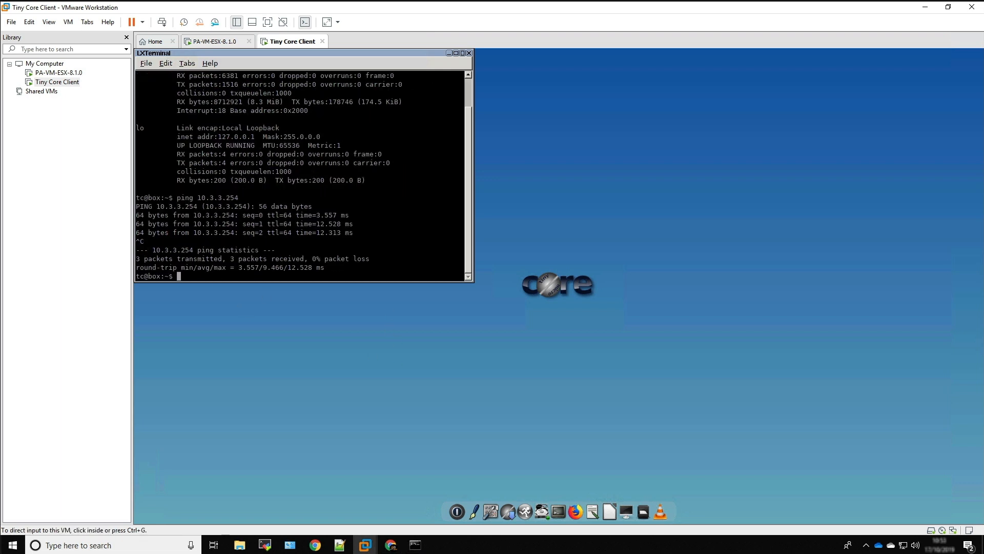
pyautogui.click(469, 53)
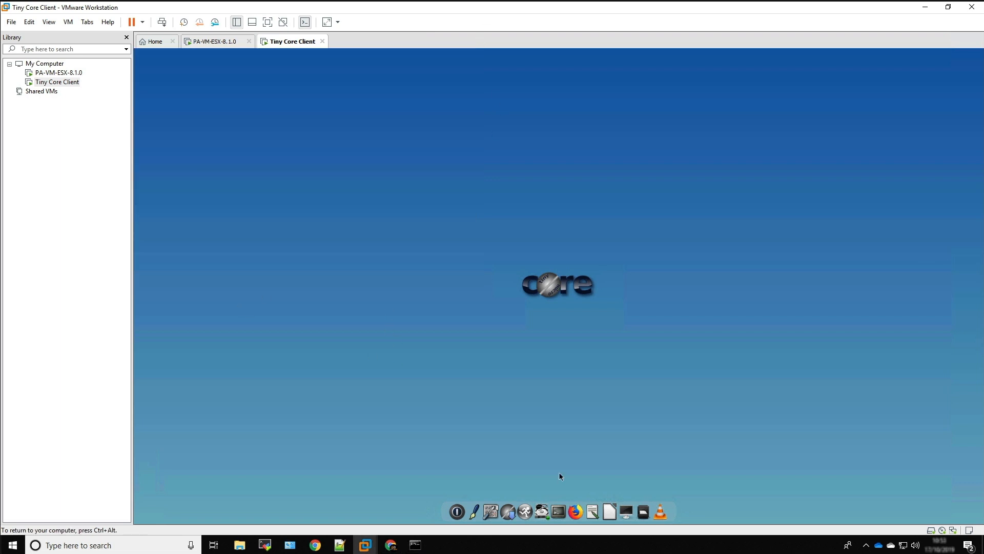
pyautogui.click(576, 502)
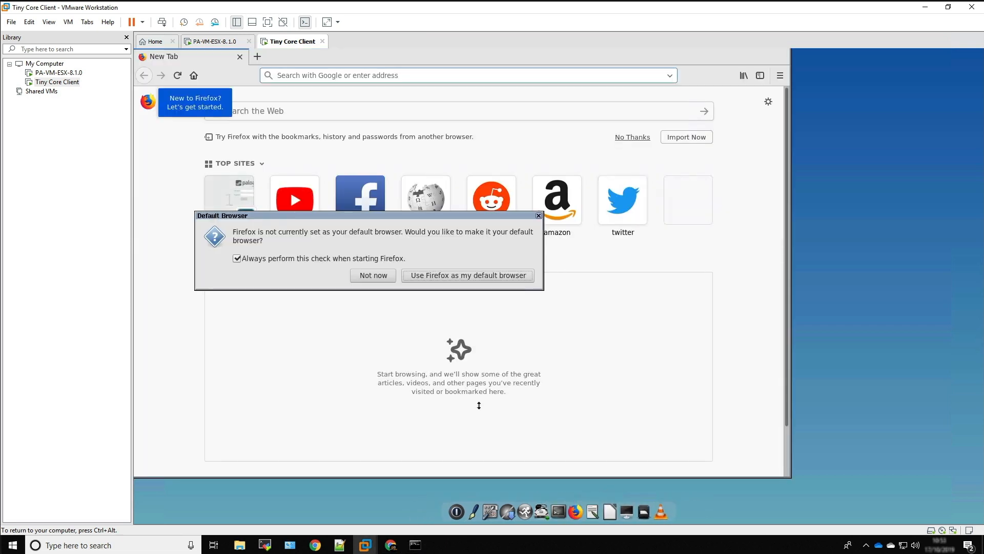
pyautogui.click(374, 275)
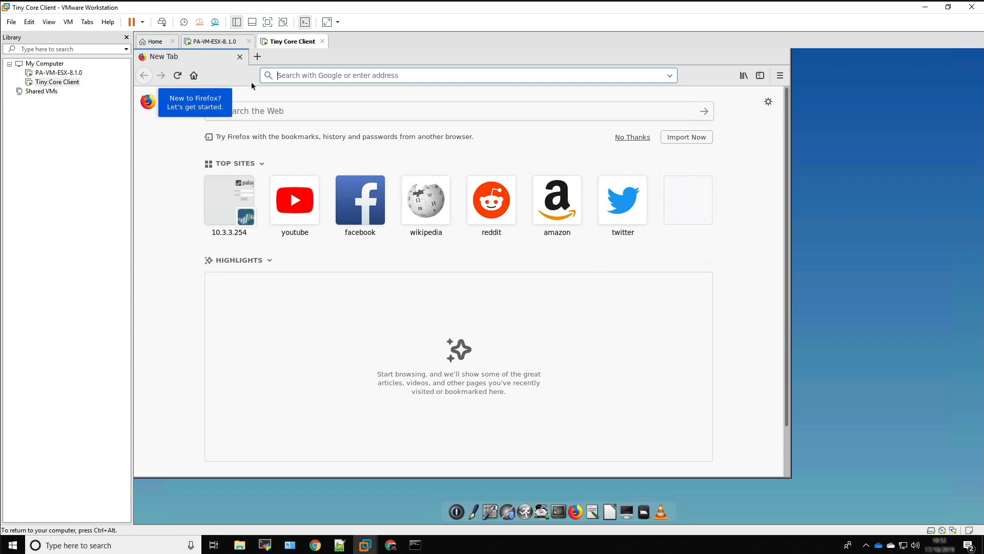
pyautogui.click(307, 77)
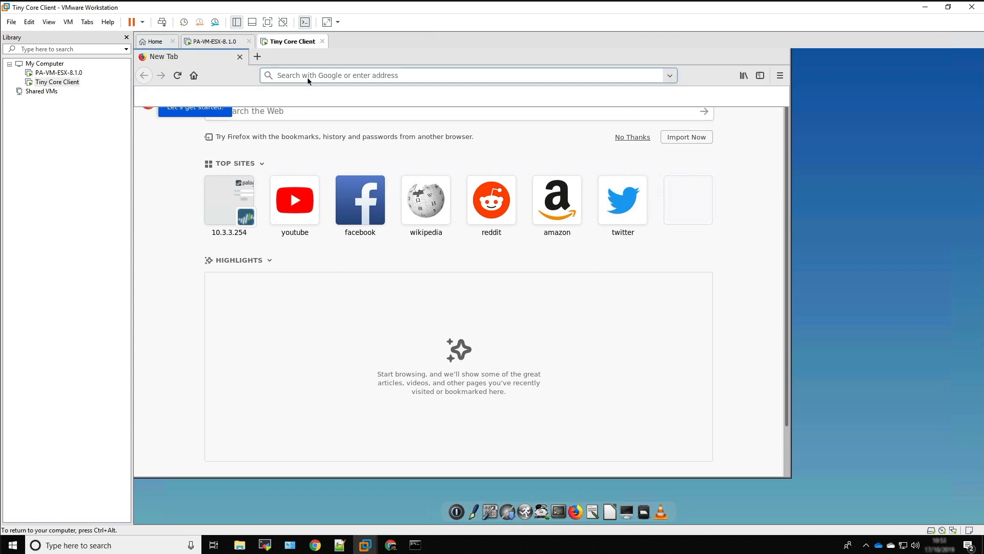
pyautogui.write('https:')
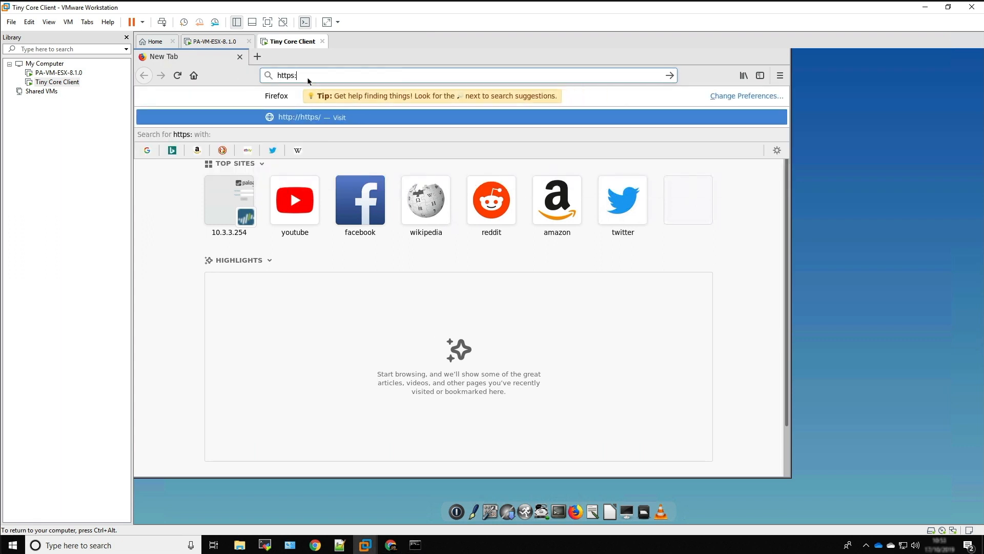
pyautogui.write('//10.3.')
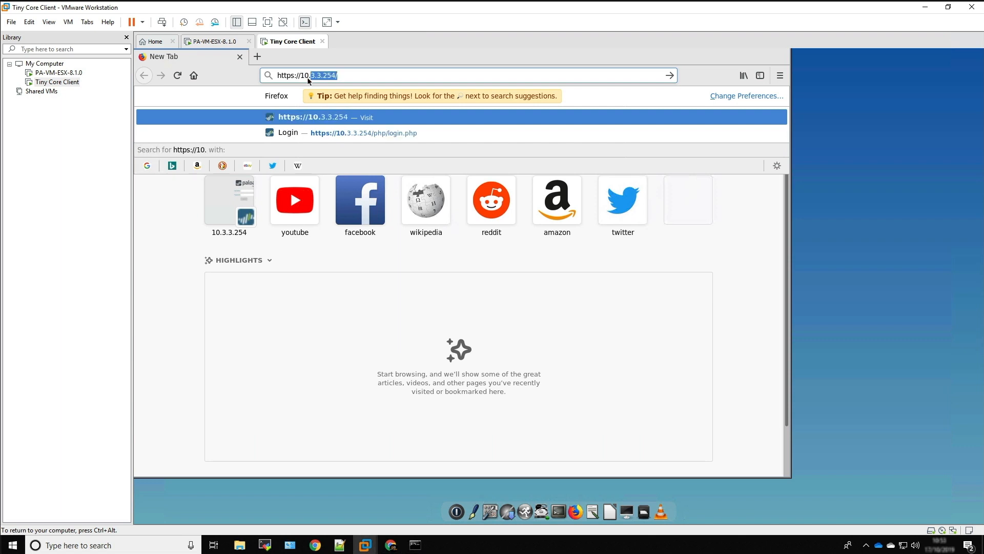
pyautogui.write('3.254')
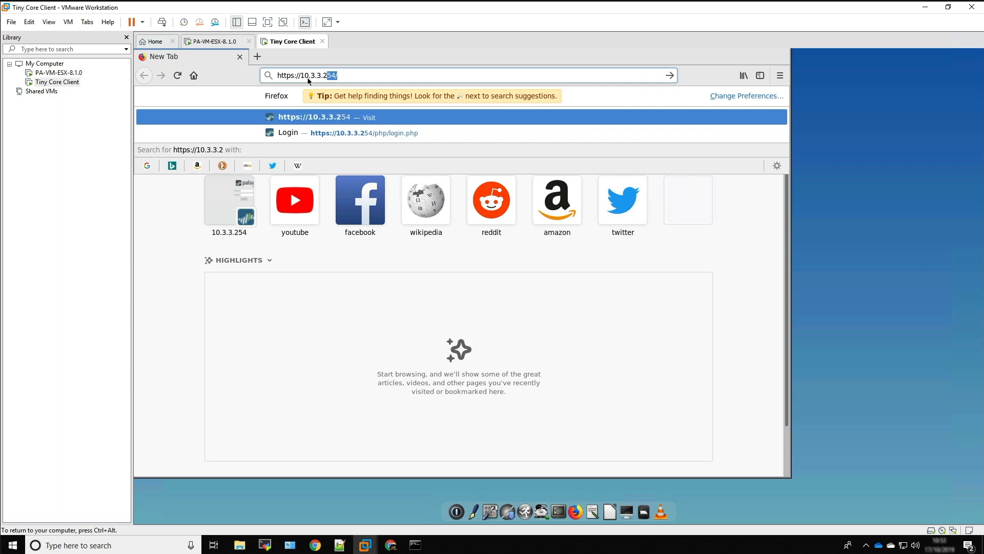
pyautogui.press('Return')
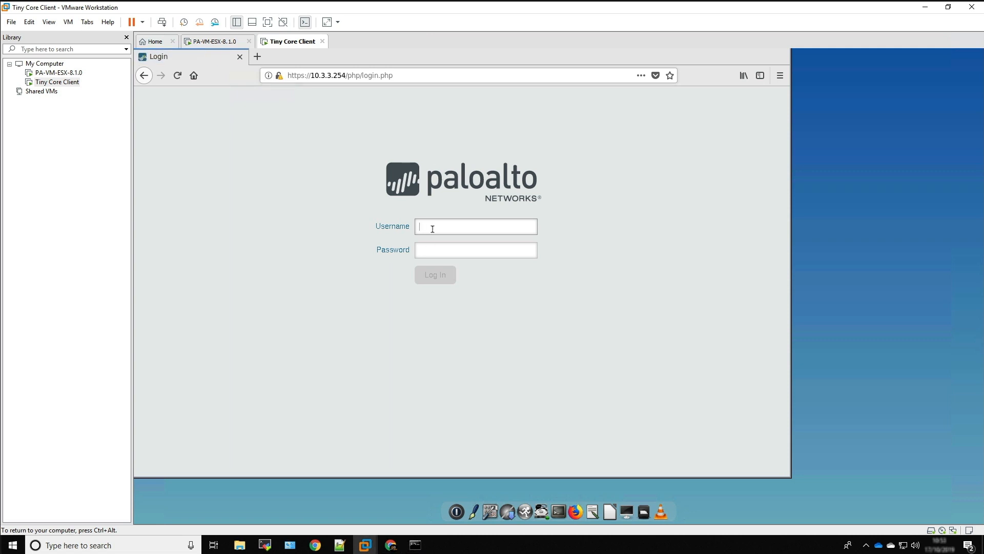
# Log in to the firewall with the administrator username and account password, and close the welcome notice with Do not show again enabled
pyautogui.click(434, 228)
pyautogui.write('admin')
pyautogui.press('Tab')
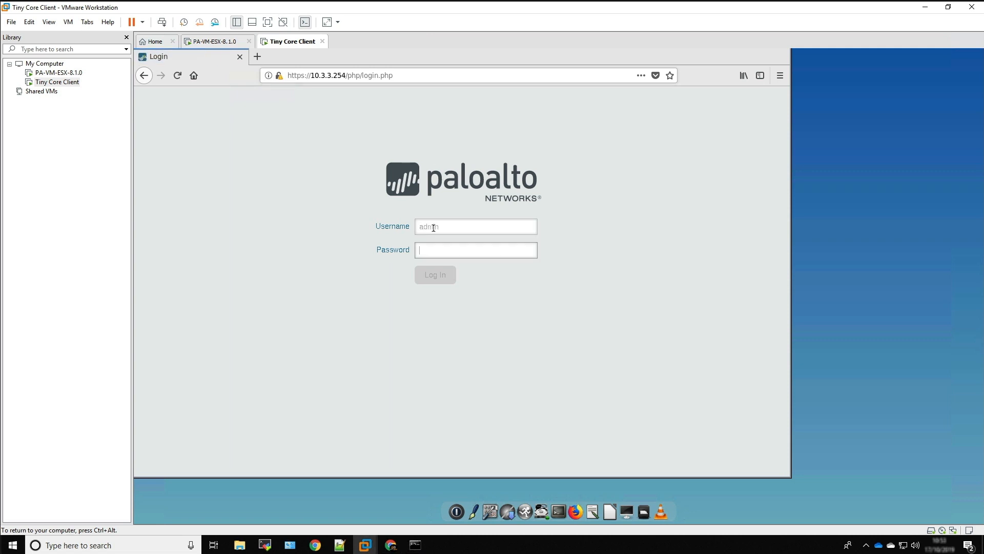
pyautogui.write('admin')
pyautogui.click(435, 277)
pyautogui.click(313, 190)
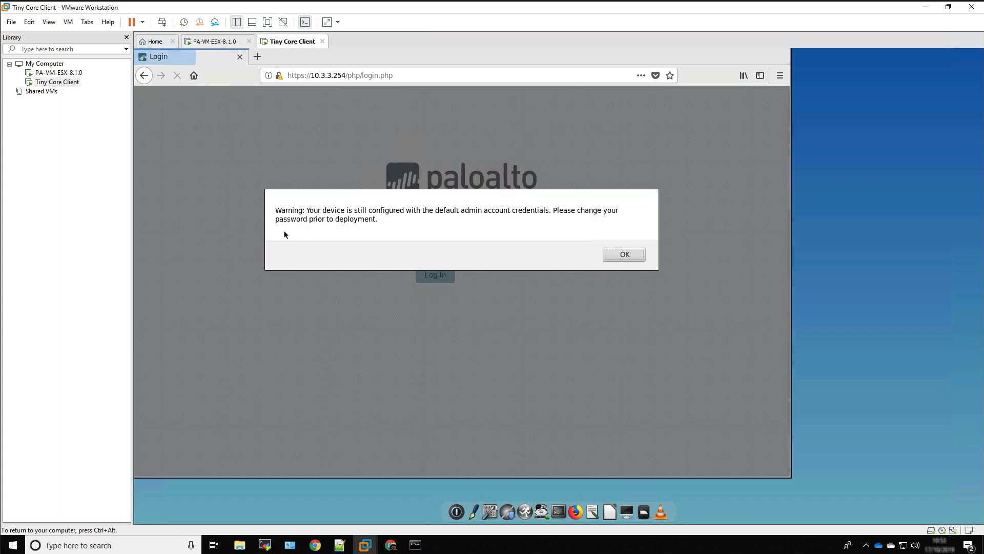
pyautogui.click(625, 254)
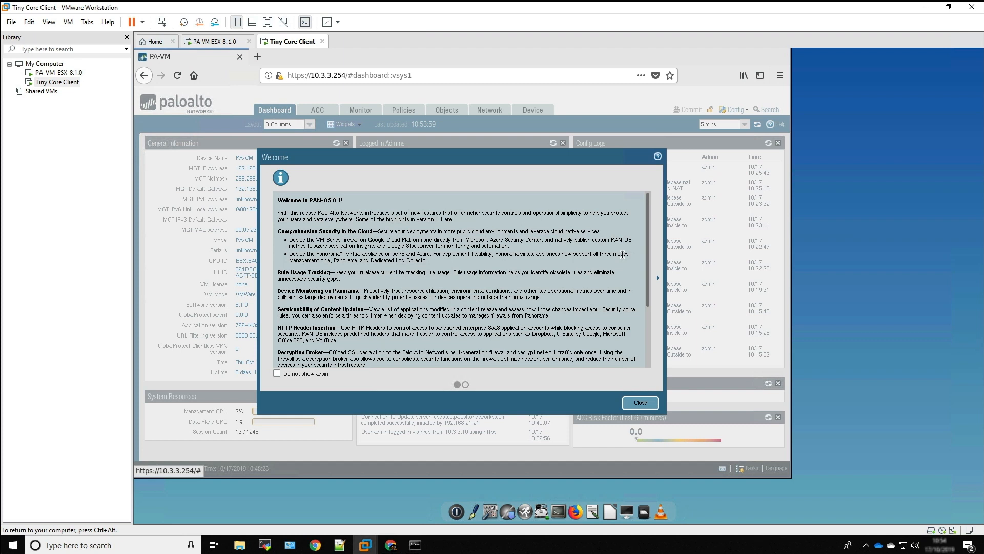
pyautogui.click(277, 374)
pyautogui.click(640, 402)
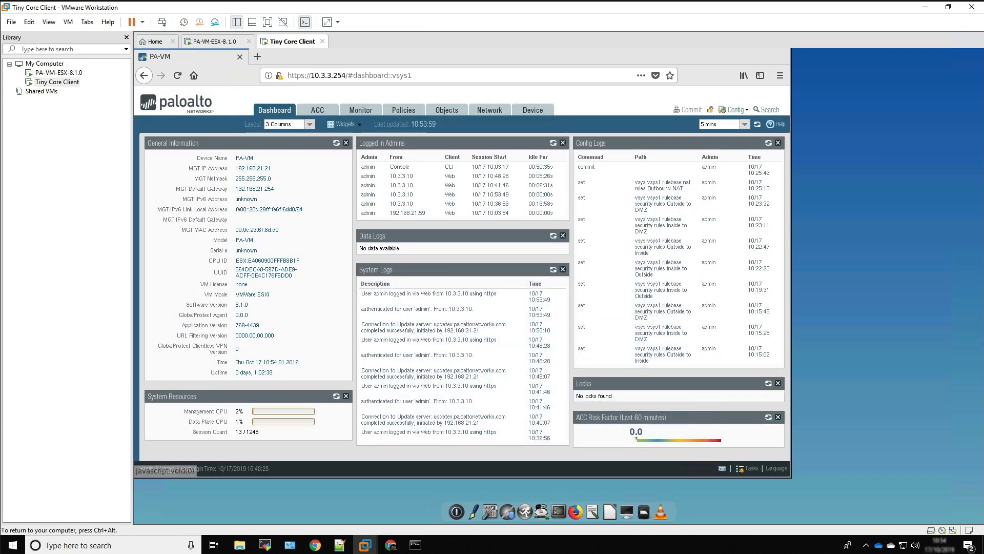
pyautogui.click(258, 57)
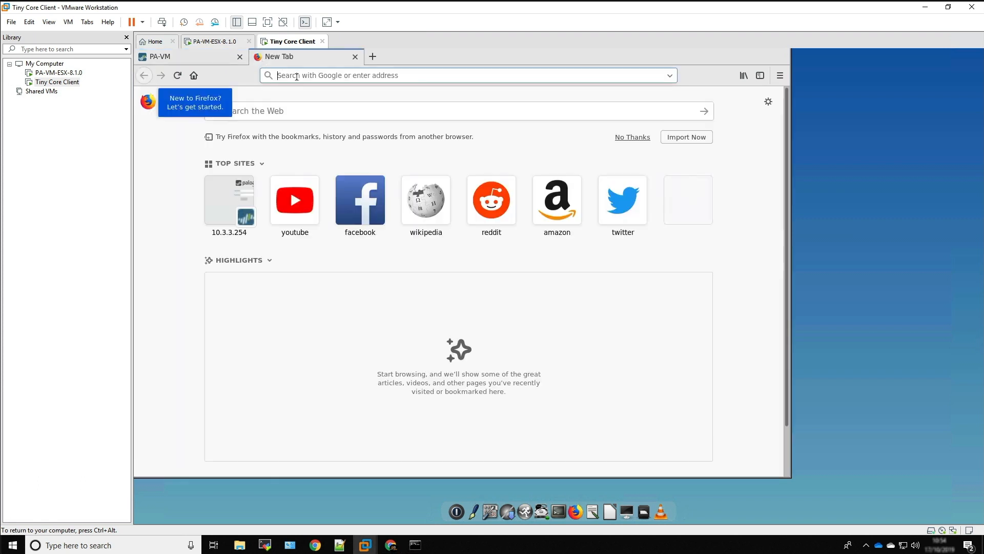
pyautogui.write('www')
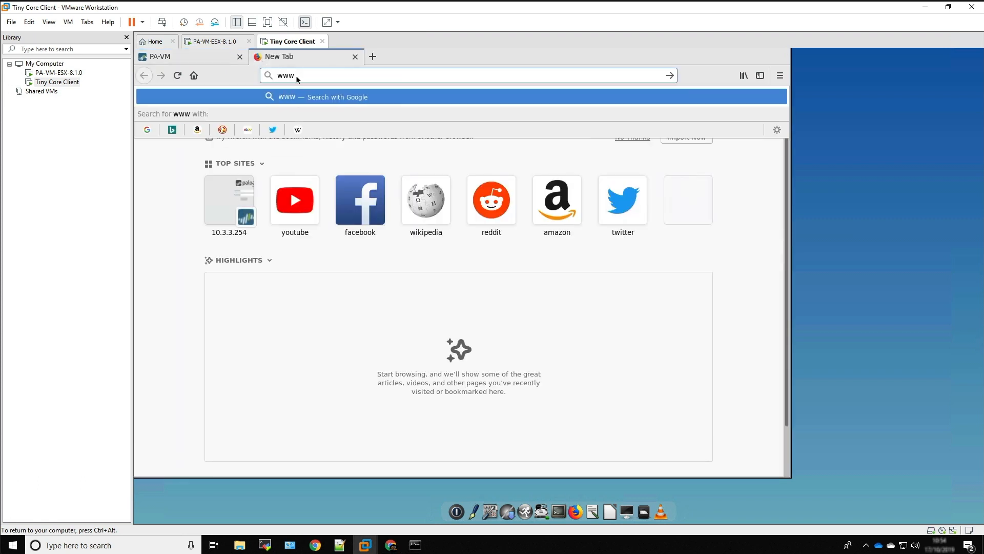
pyautogui.write('.google')
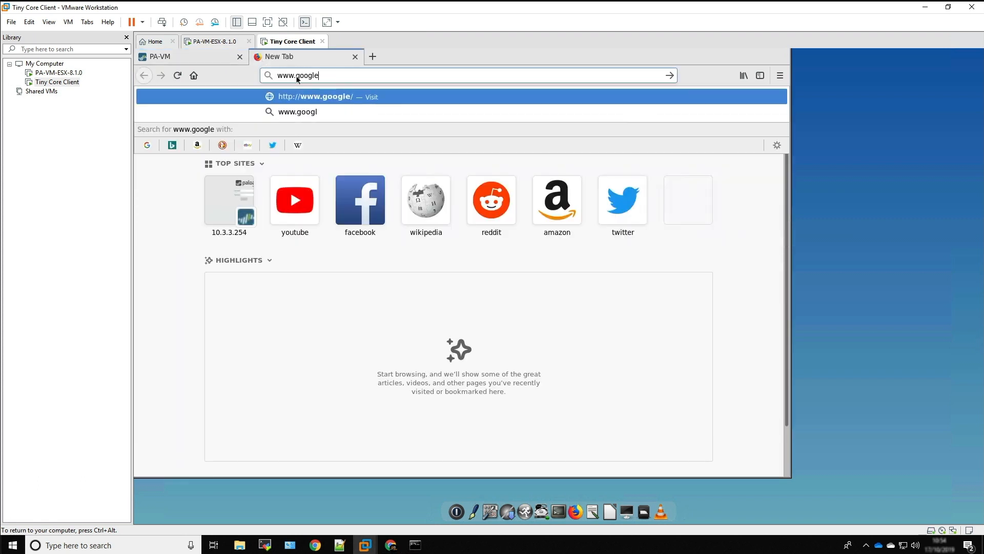
pyautogui.write('.co.uk')
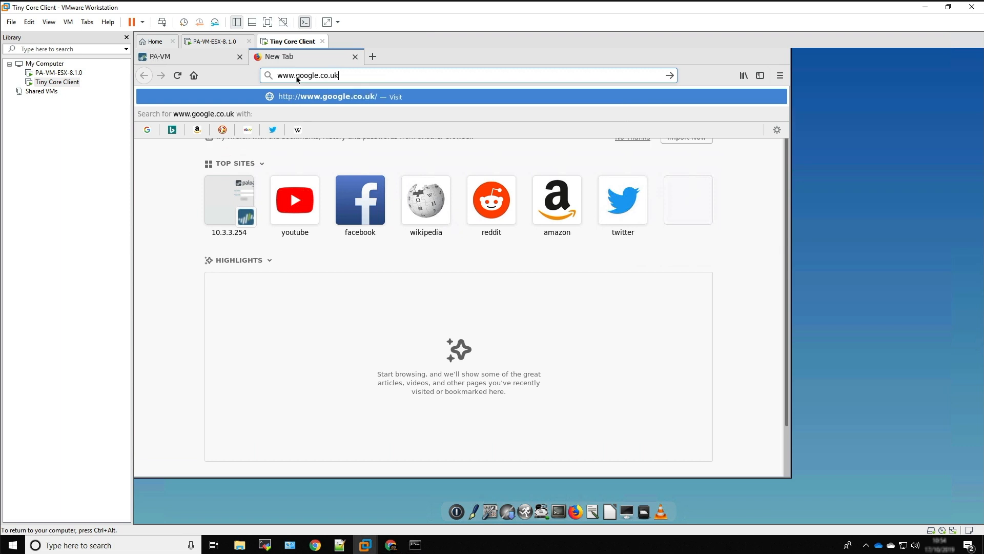
pyautogui.press('Return')
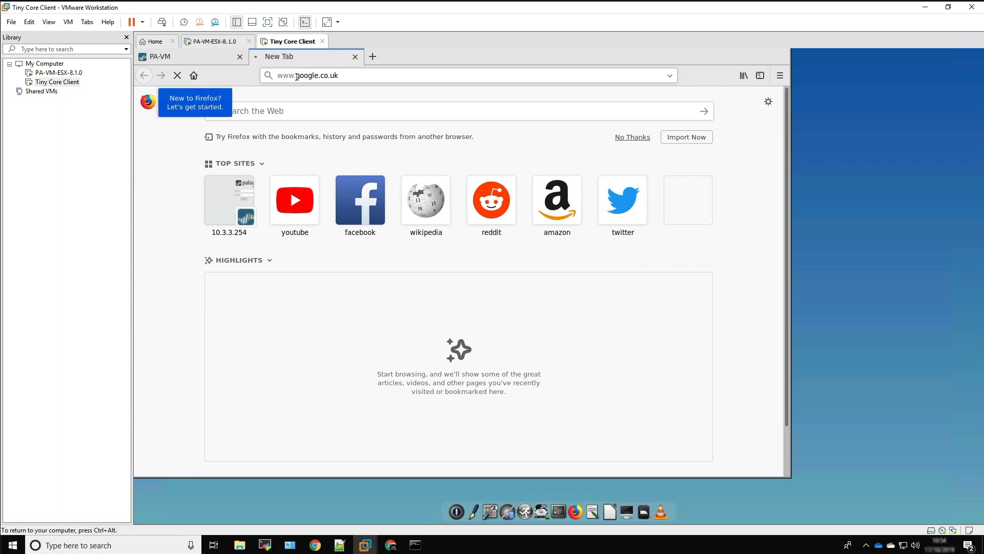
pyautogui.click(354, 57)
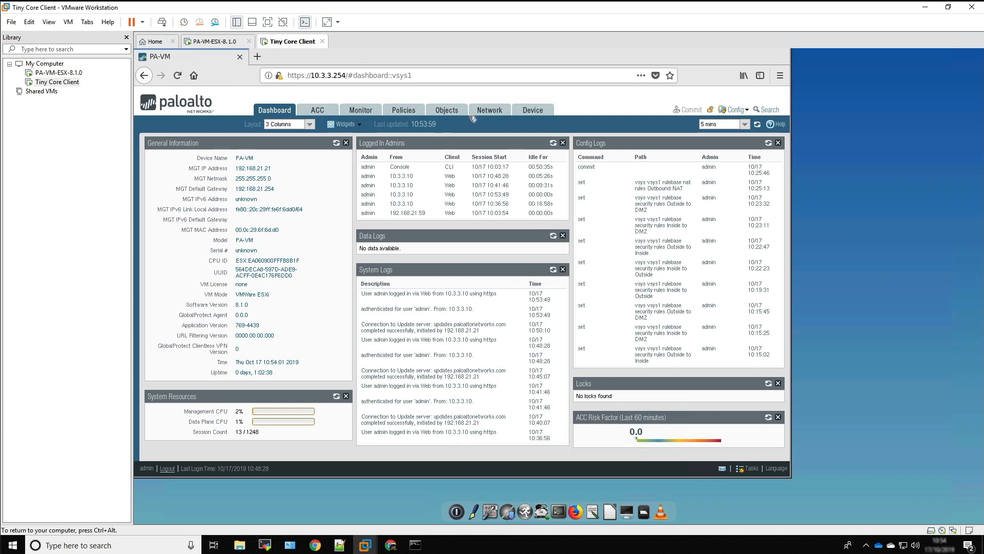
# Start a new IPv4 static route named default-route in virtual router VR1
pyautogui.click(486, 111)
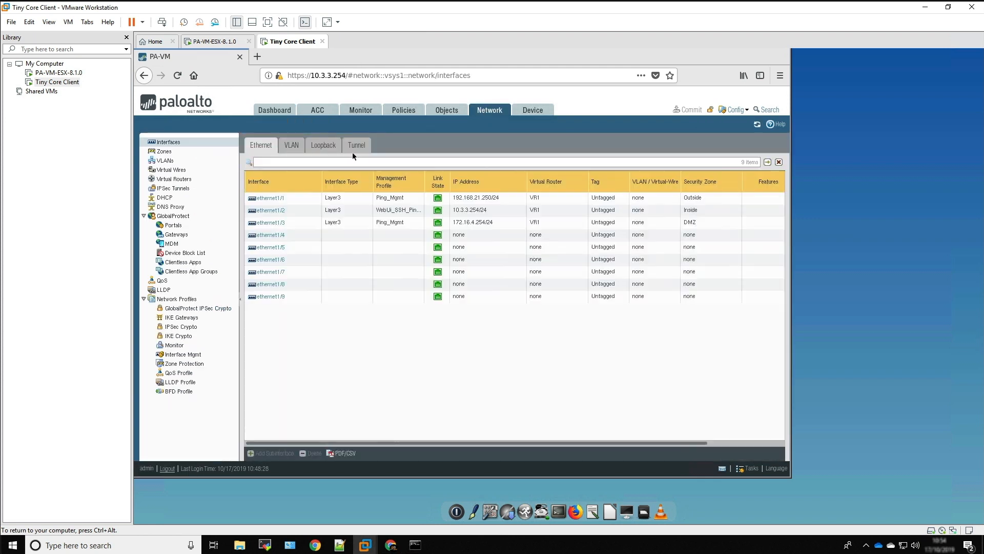
pyautogui.click(189, 180)
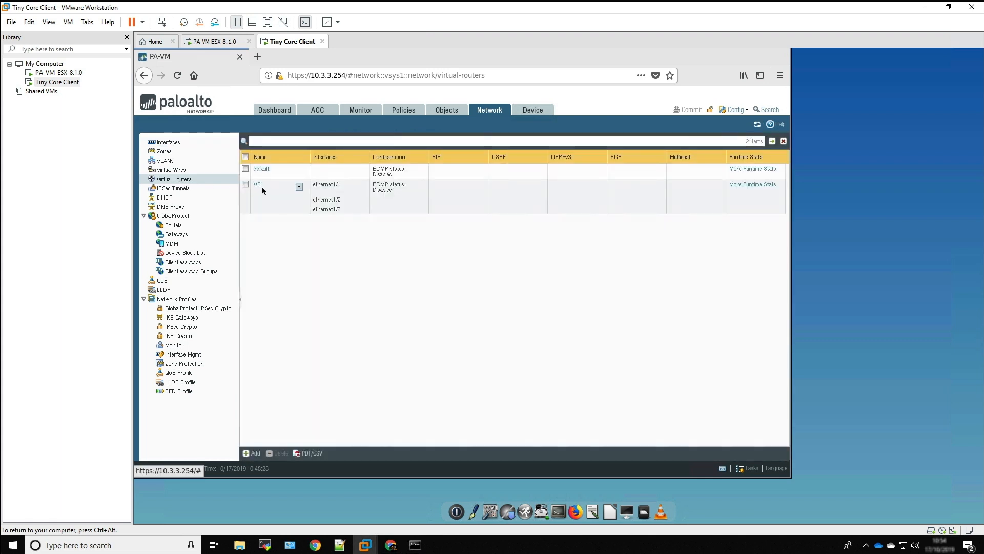
pyautogui.click(258, 185)
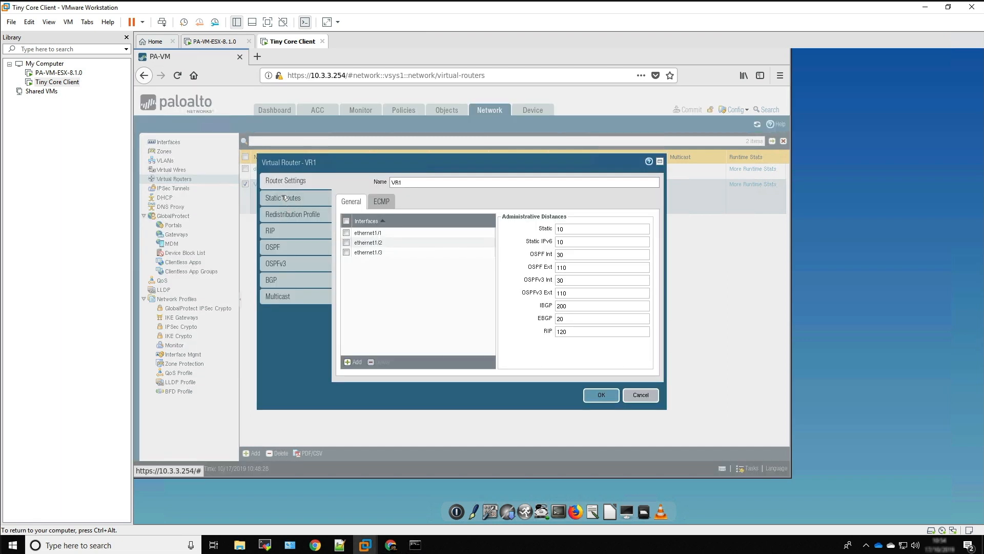
pyautogui.click(282, 197)
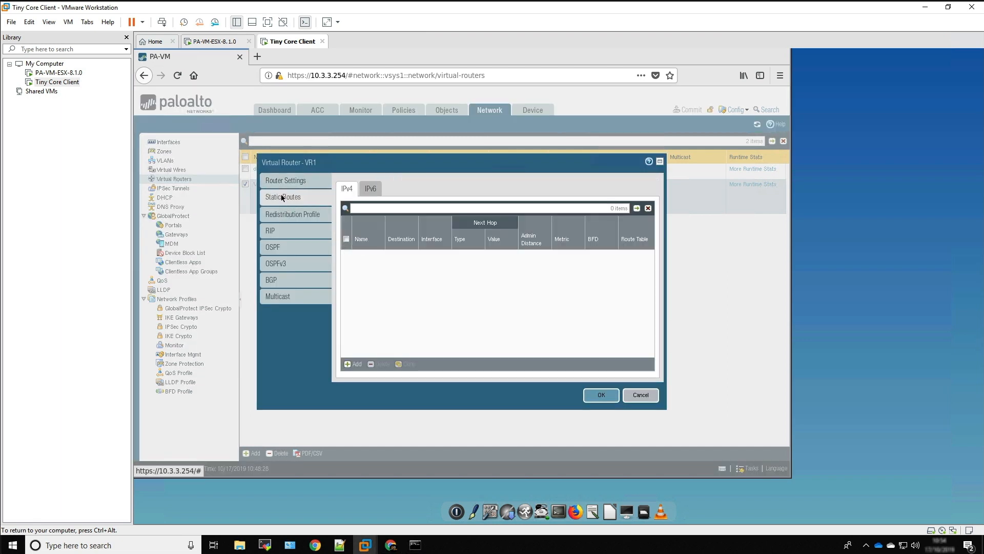
pyautogui.click(353, 364)
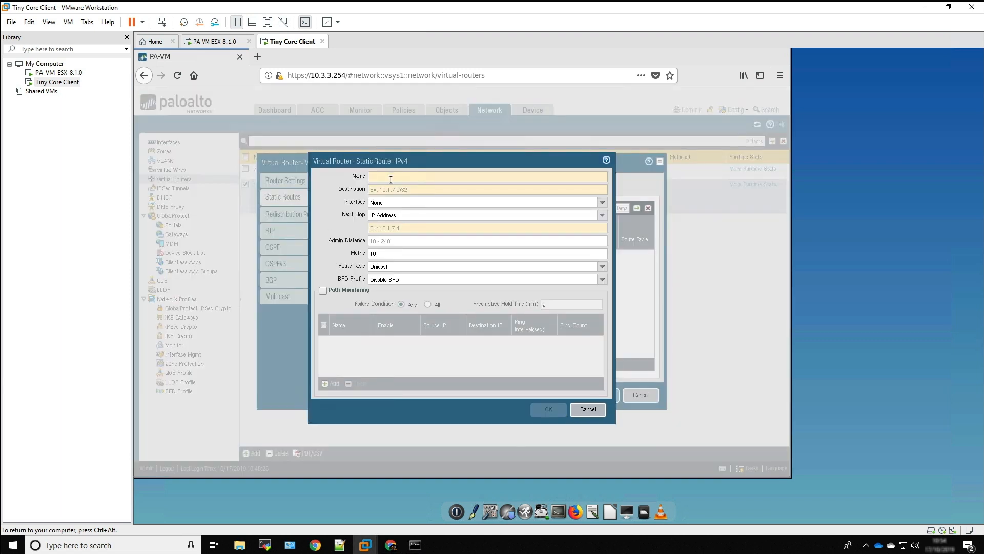
pyautogui.write('defualt')
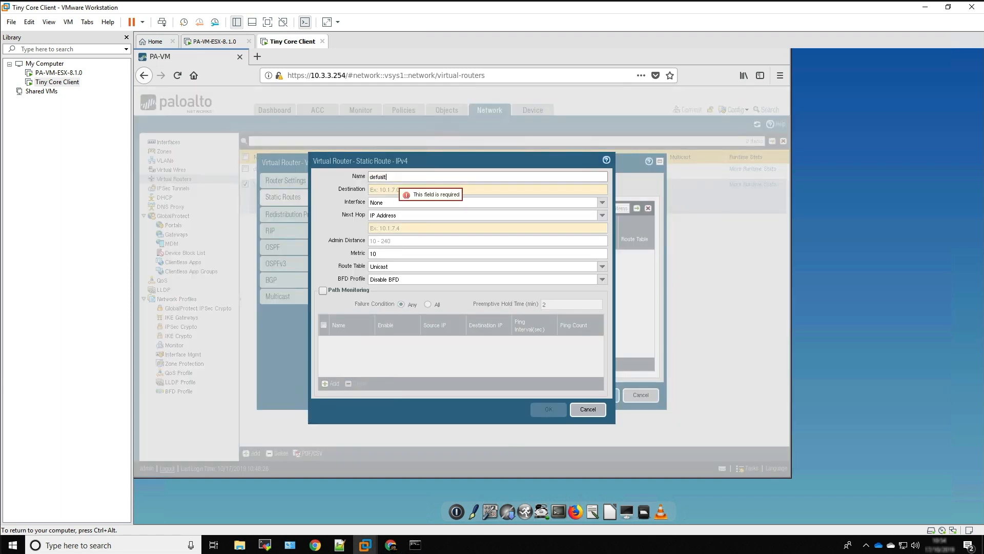
pyautogui.press('BackSpace')
pyautogui.press('BackSpace')
pyautogui.write('ault-route')
# Set the static route's destination to 0.0.0.0/0 and its outgoing interface to ethernet1/1
pyautogui.click(401, 190)
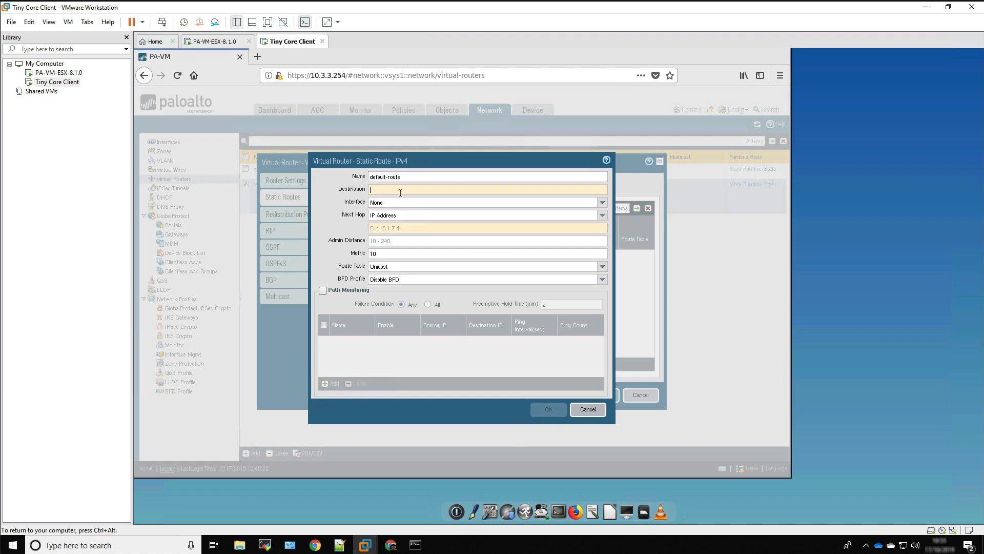
pyautogui.write('0.0.0.0/0')
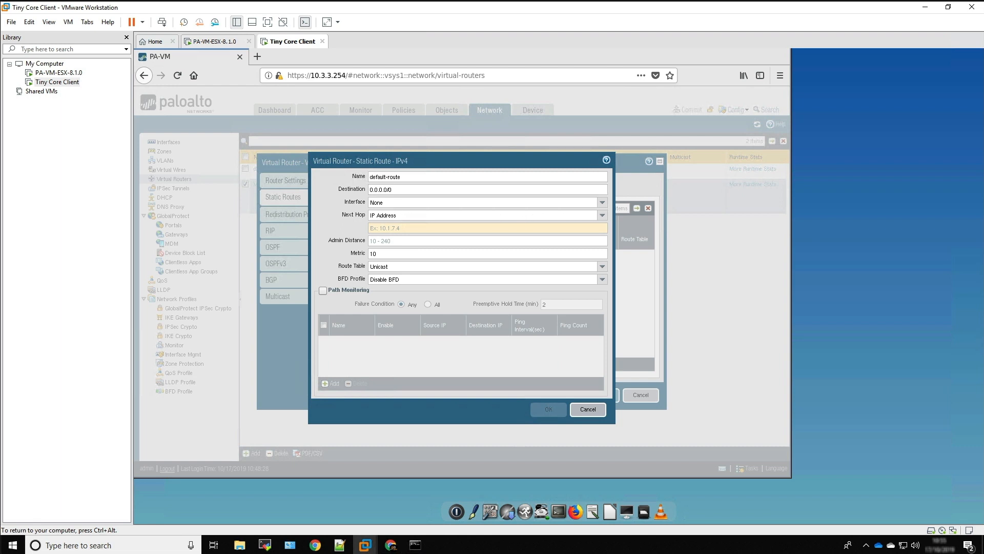
pyautogui.click(603, 203)
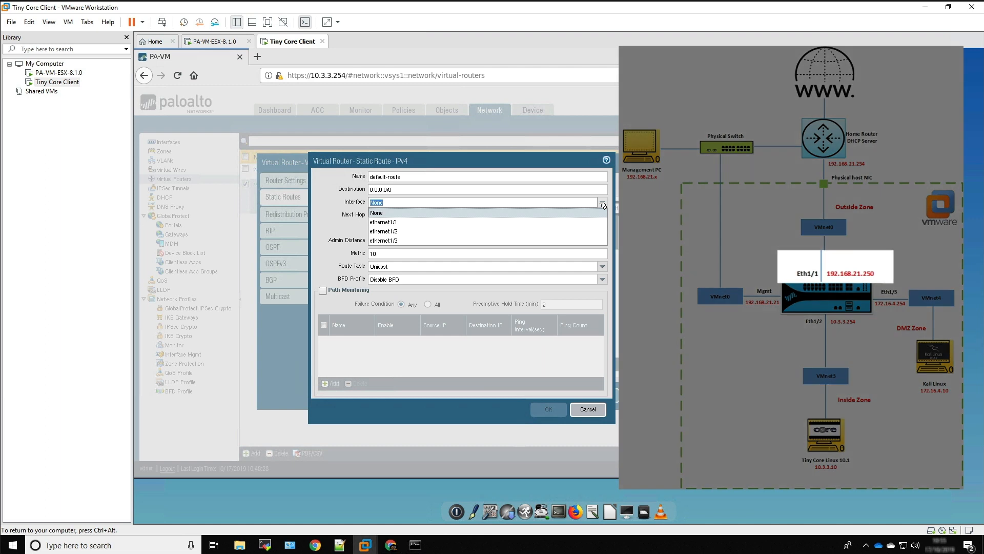
pyautogui.click(579, 222)
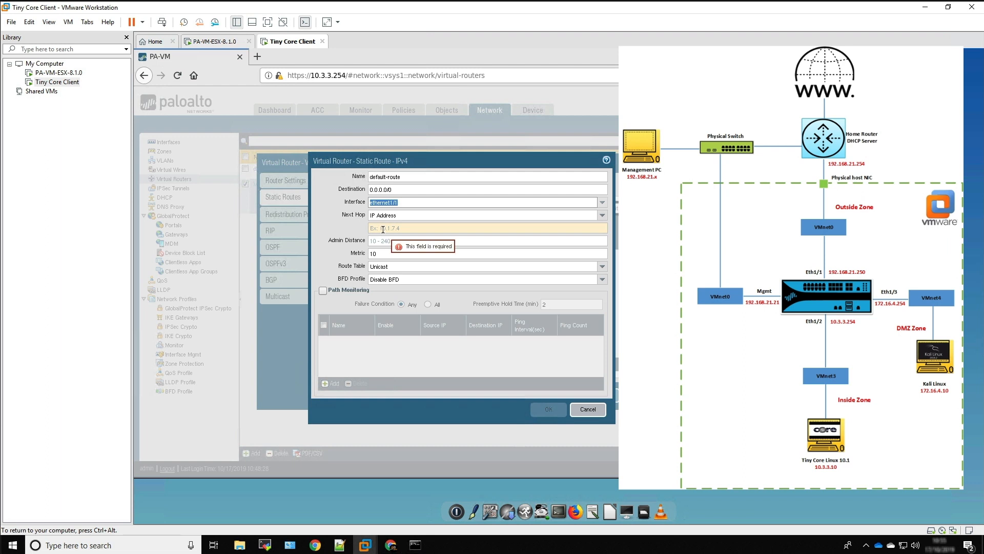
# Set the route's next hop IP address to 192.168.21.254, and save the route and virtual router VR1
pyautogui.click(413, 223)
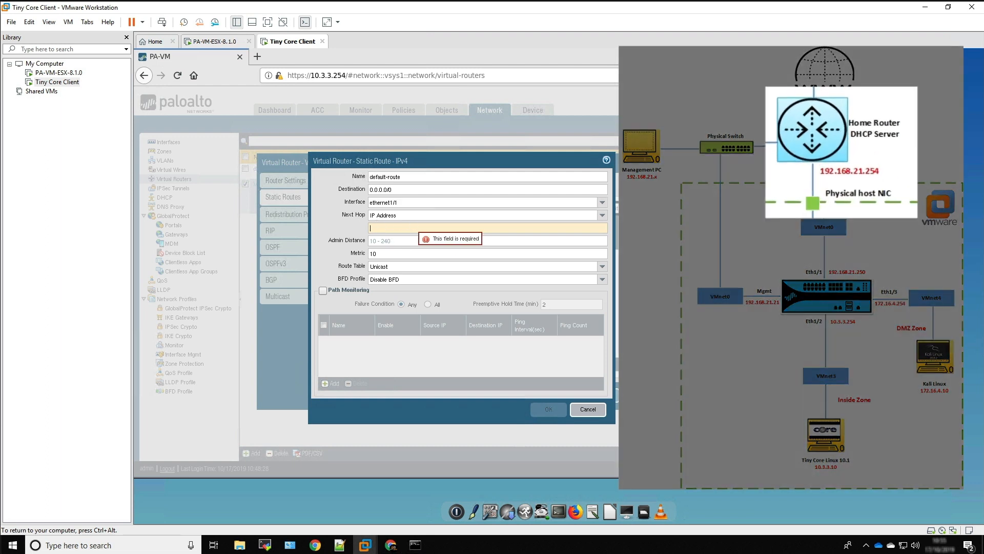
pyautogui.write('192.168')
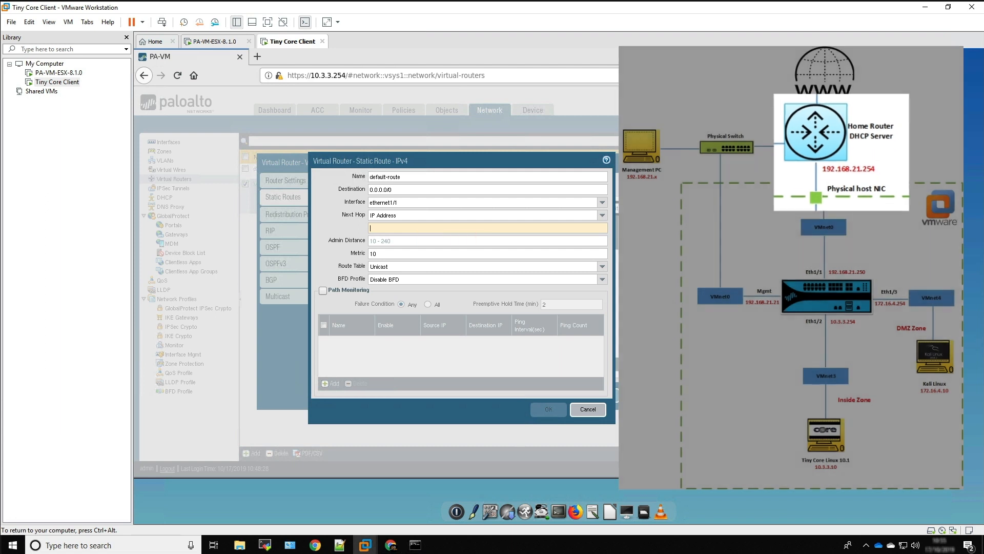
pyautogui.write('.21.254')
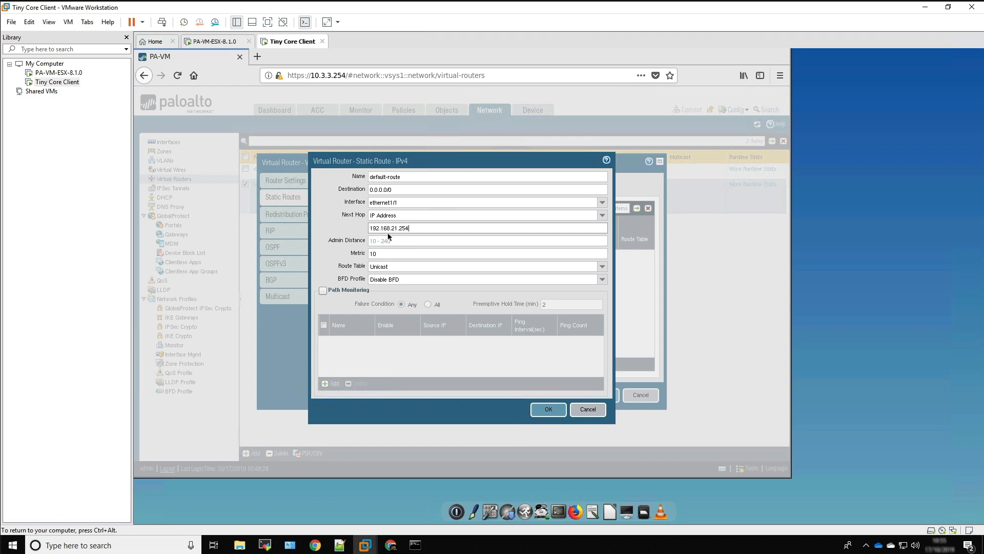
pyautogui.click(556, 415)
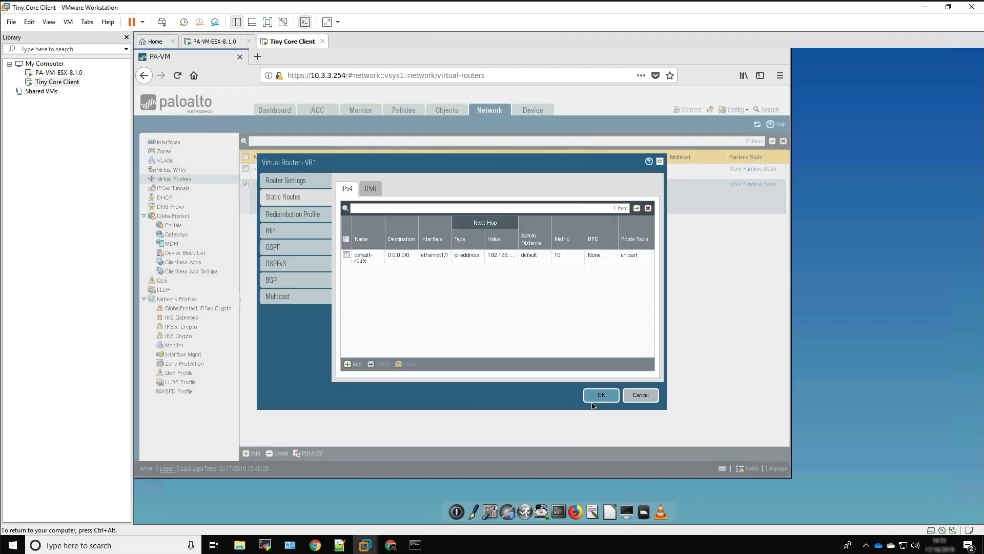
pyautogui.click(602, 400)
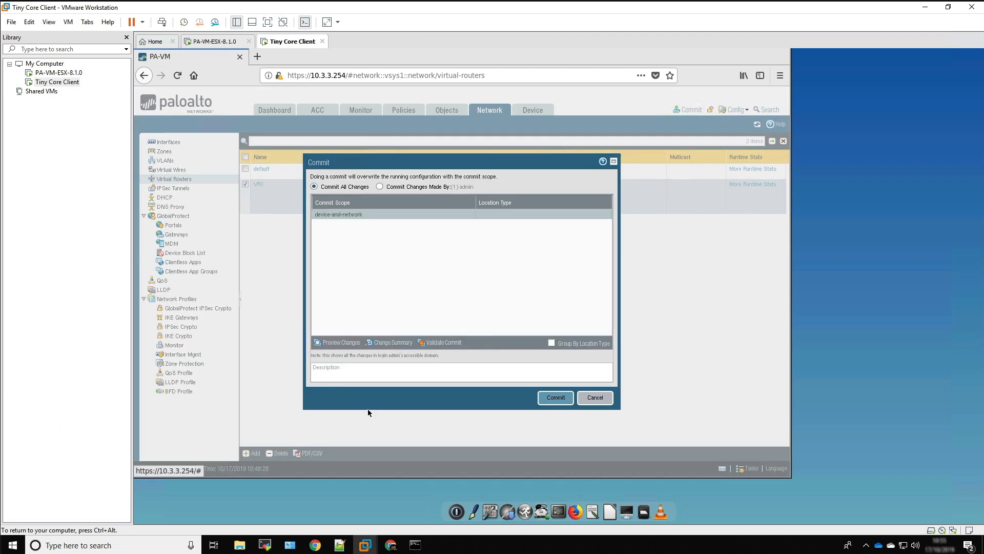
# Commit all pending firewall changes, decline the Firefox update offer and close the commit status
pyautogui.click(556, 398)
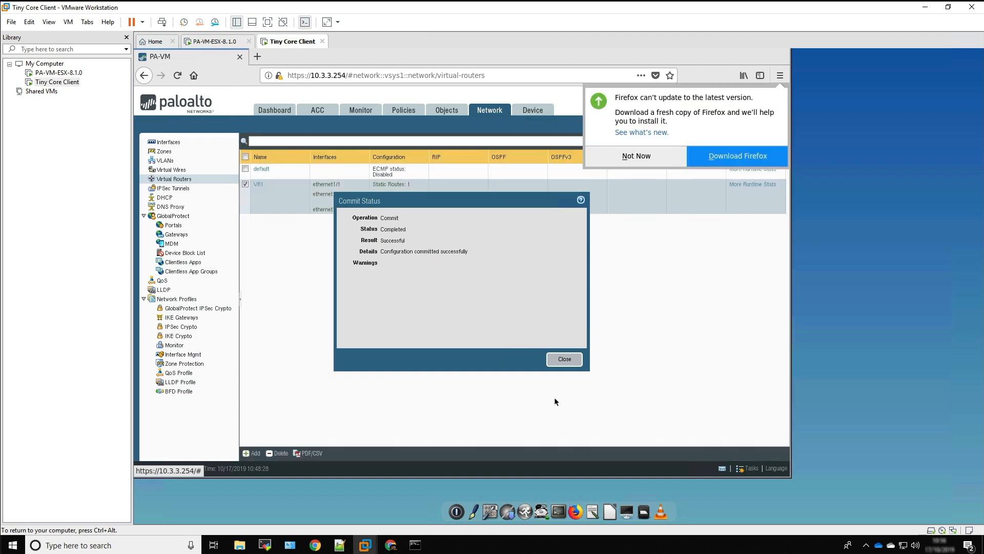
pyautogui.click(648, 163)
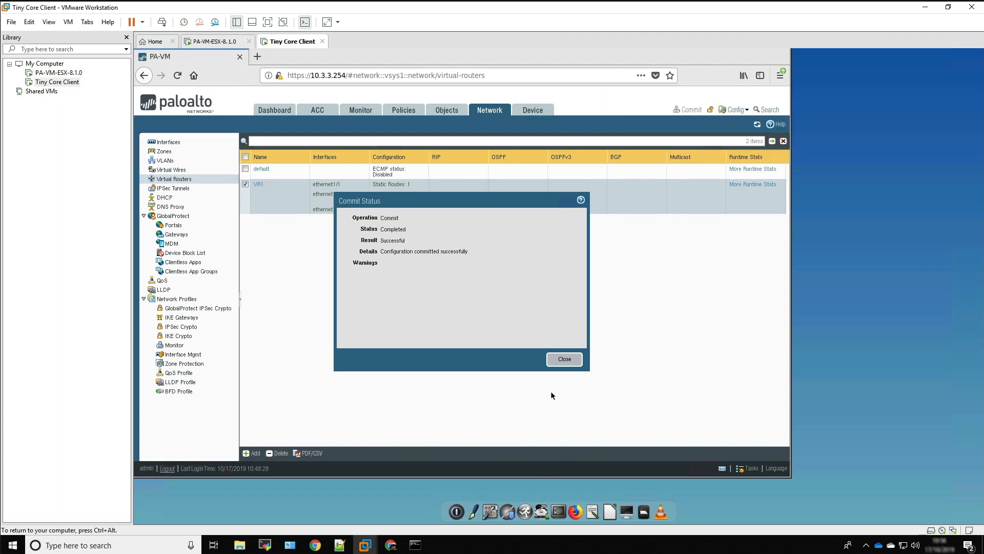
pyautogui.click(559, 360)
pyautogui.click(257, 57)
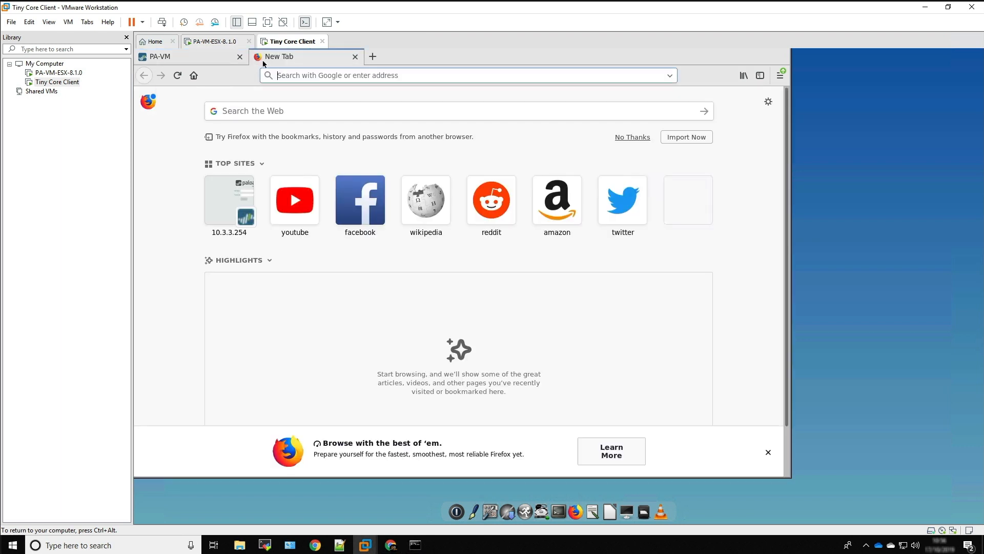
pyautogui.click(289, 110)
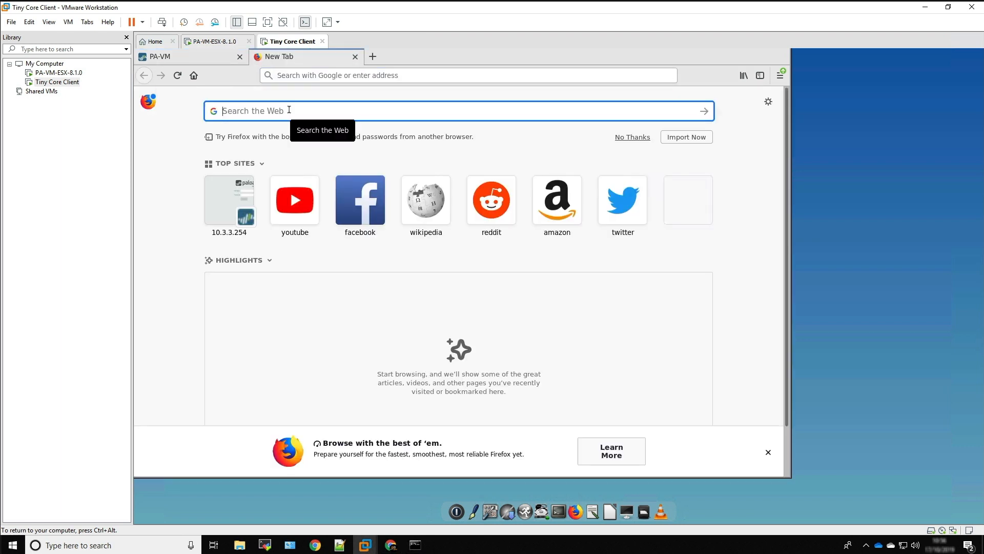
pyautogui.write('www.go')
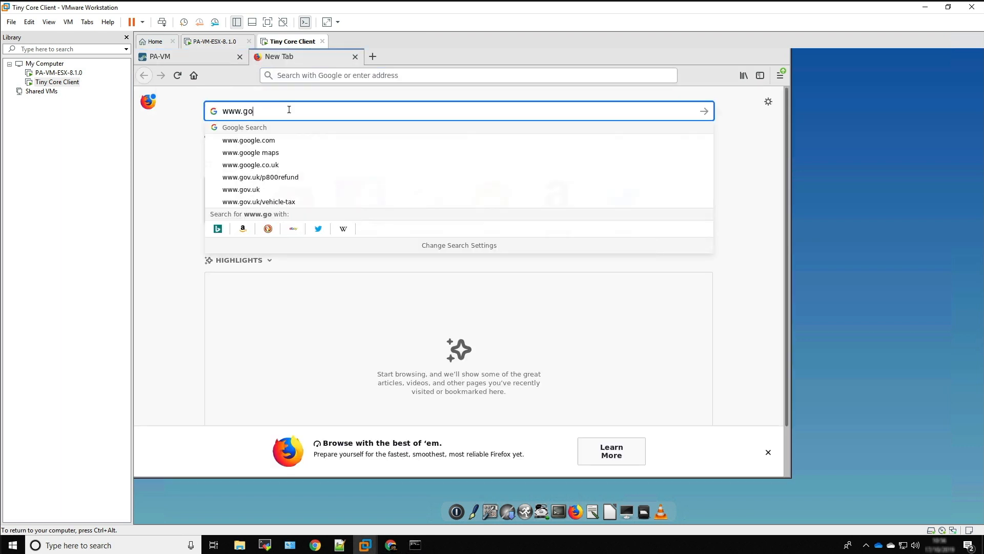
pyautogui.write('ogle.co.uk')
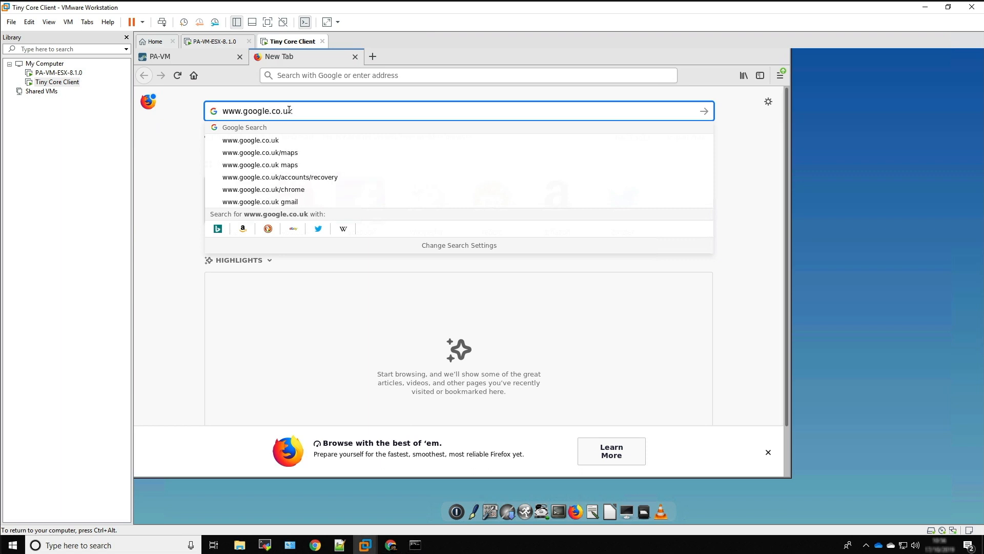
pyautogui.press('Return')
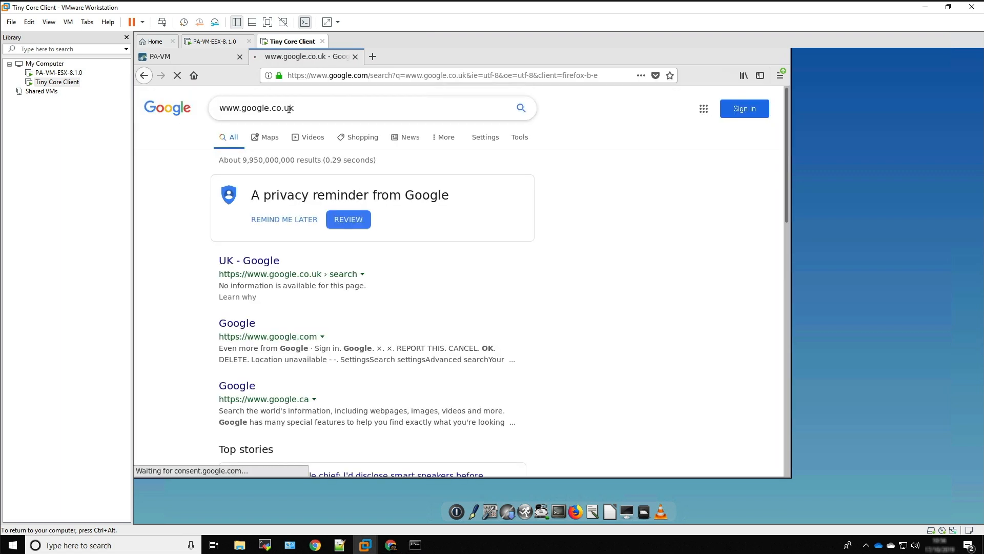
pyautogui.click(262, 263)
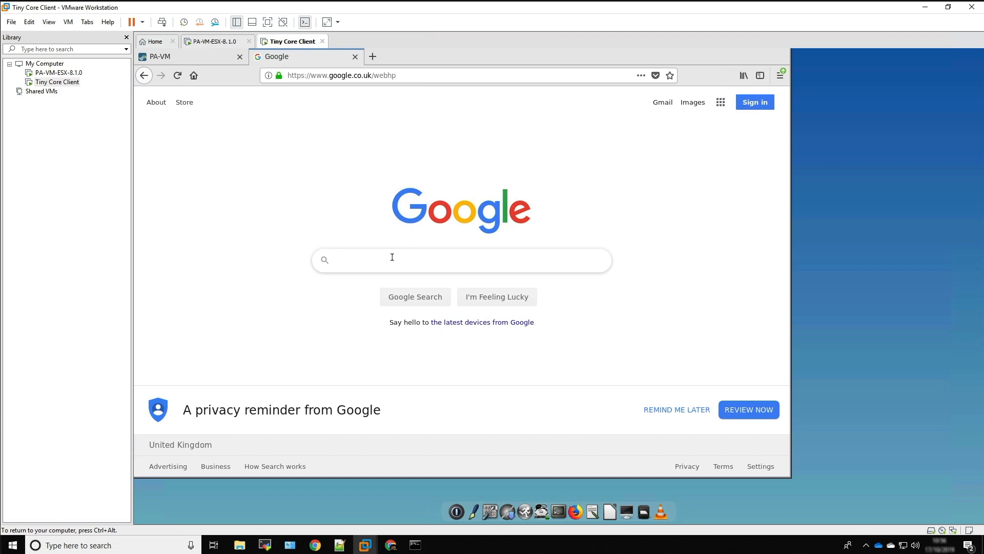
# Search Google for facebook, and return to the firewall's web interface to view its network interfaces
pyautogui.write('facebook')
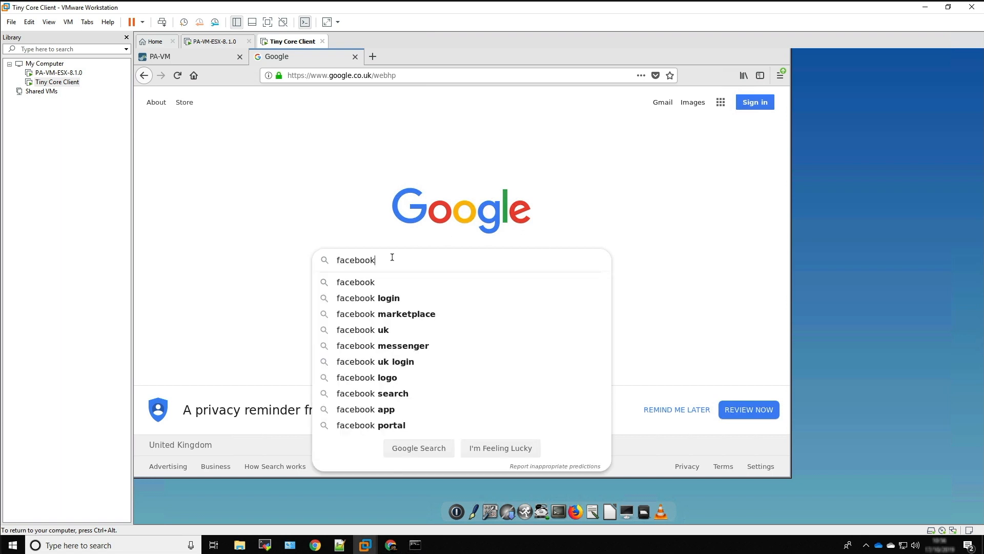
pyautogui.press('Return')
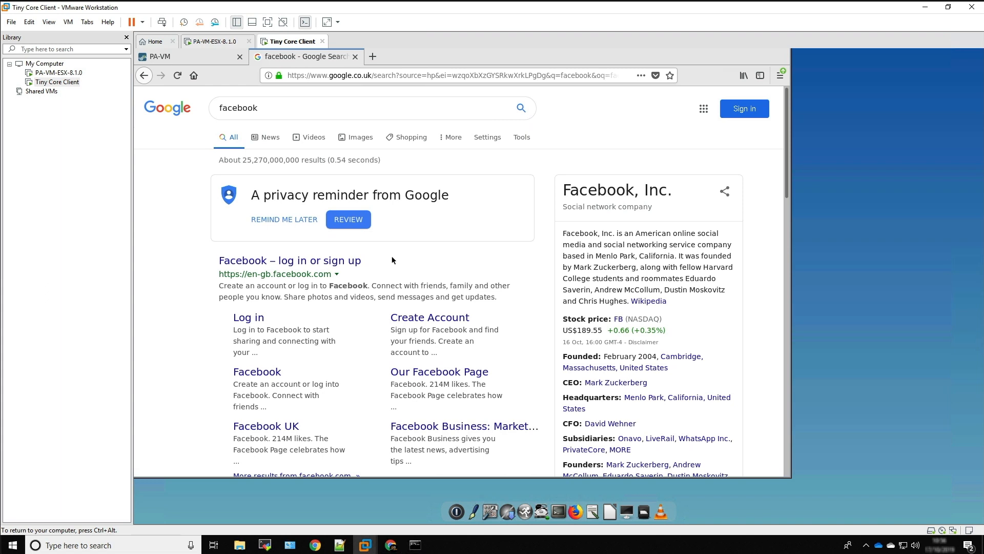
pyautogui.click(192, 58)
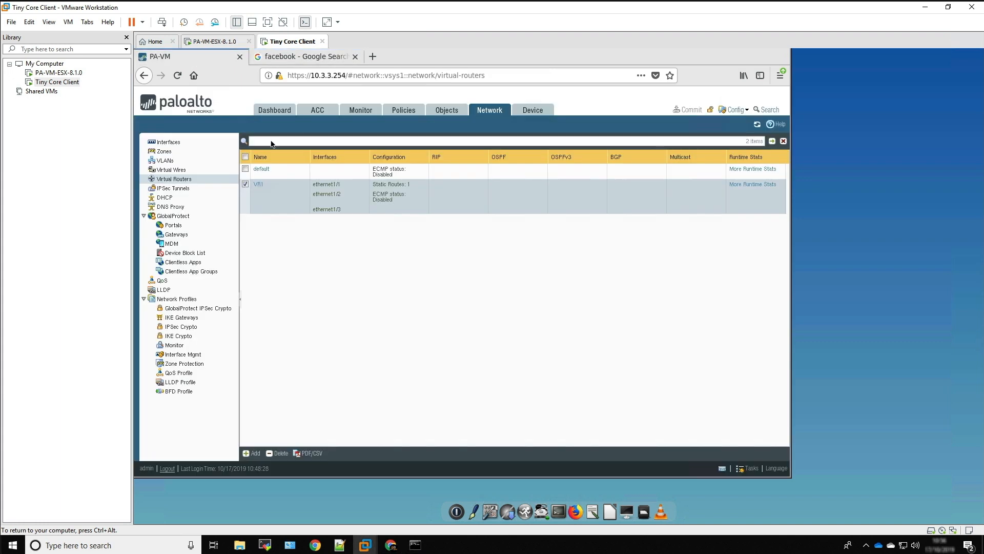
pyautogui.click(168, 142)
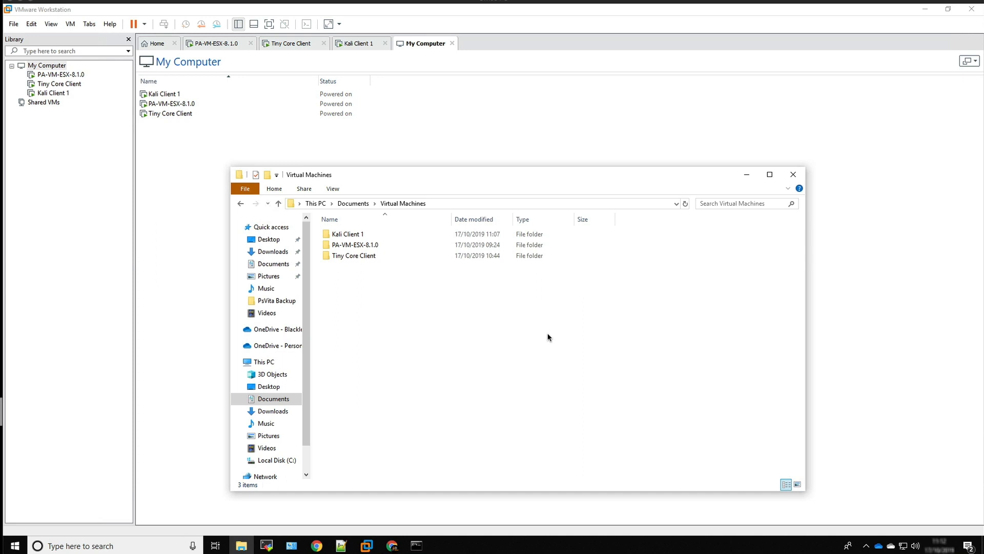
pyautogui.click(339, 236)
pyautogui.click(14, 24)
pyautogui.click(34, 60)
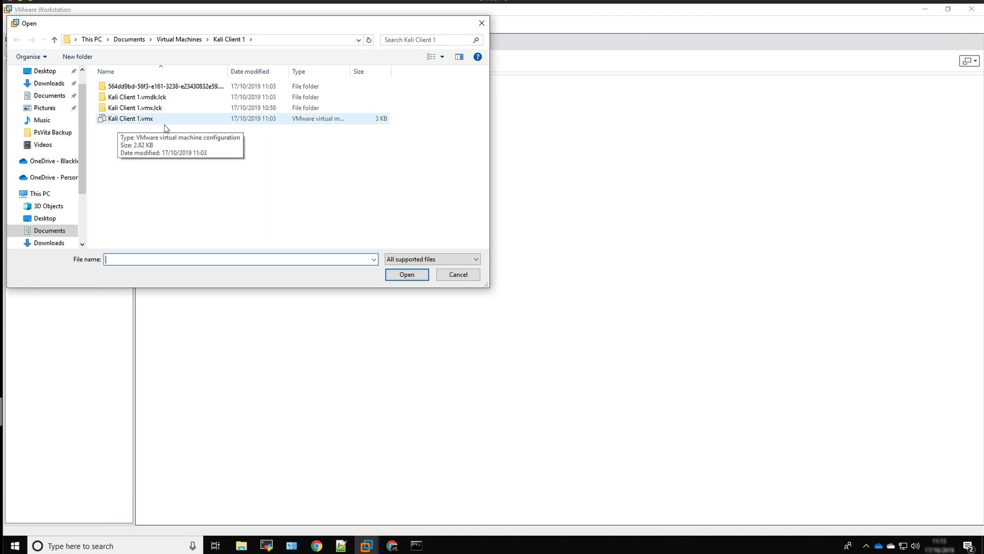
pyautogui.click(444, 276)
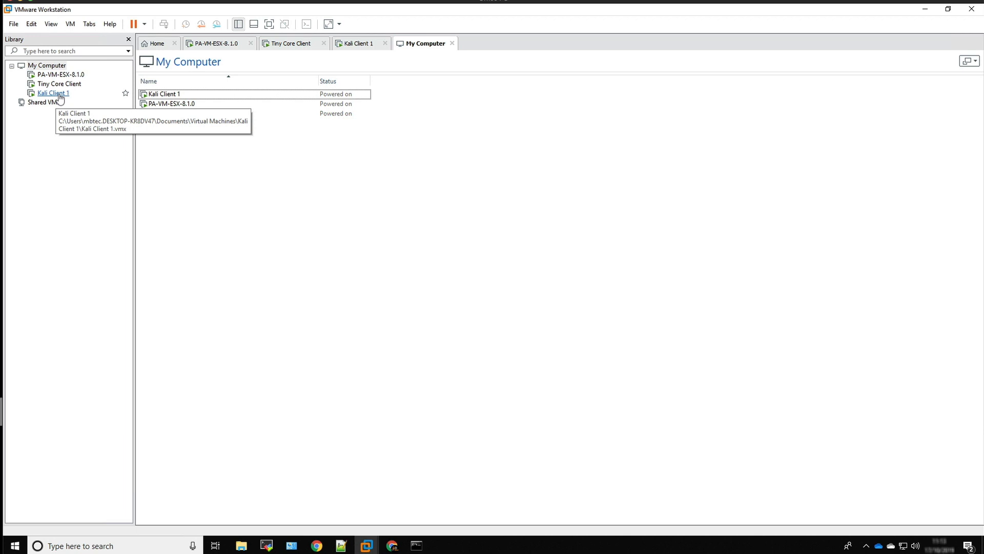
# Switch to the Kali Client 1 virtual machine and check its network adapter's custom virtual network assignment
pyautogui.click(77, 98)
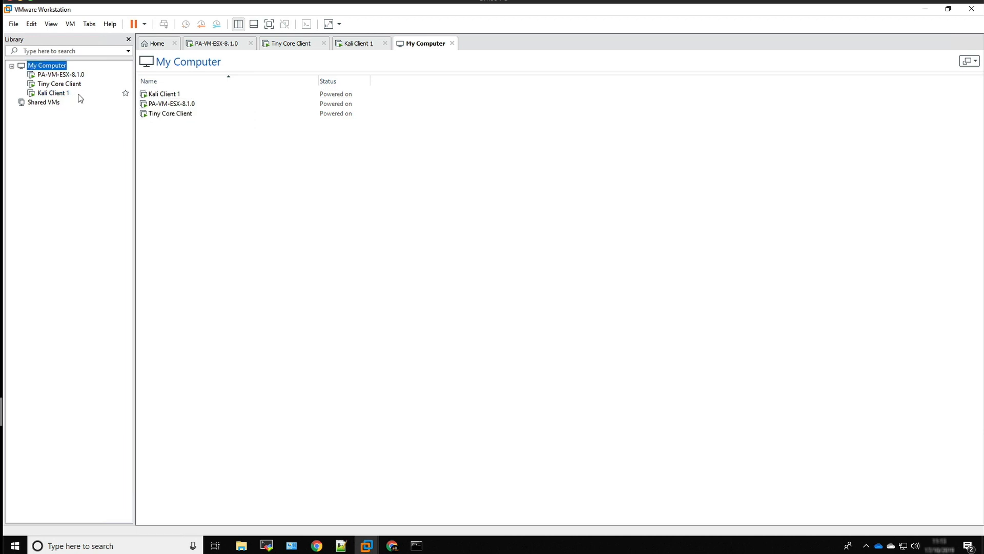
pyautogui.click(60, 94)
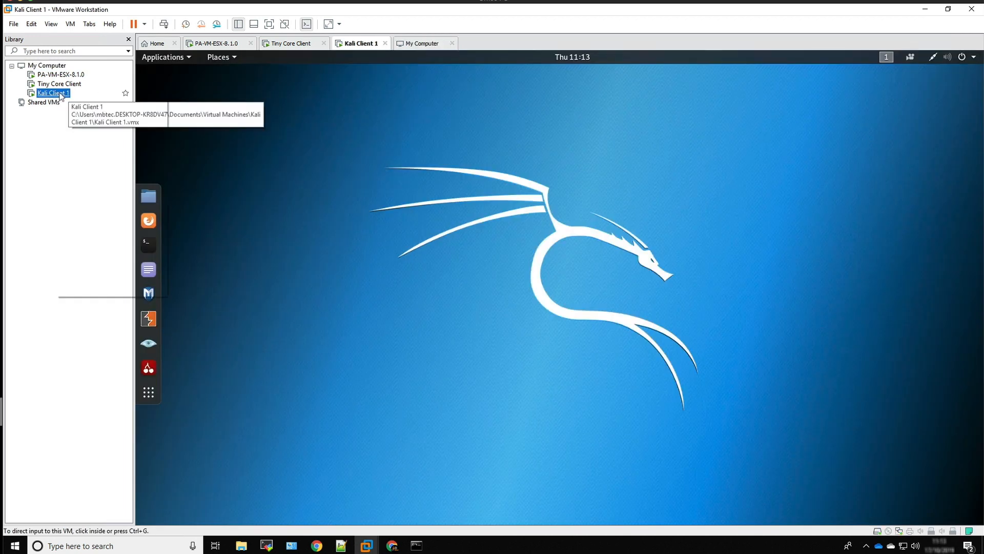
pyautogui.rightClick(60, 93)
pyautogui.click(98, 289)
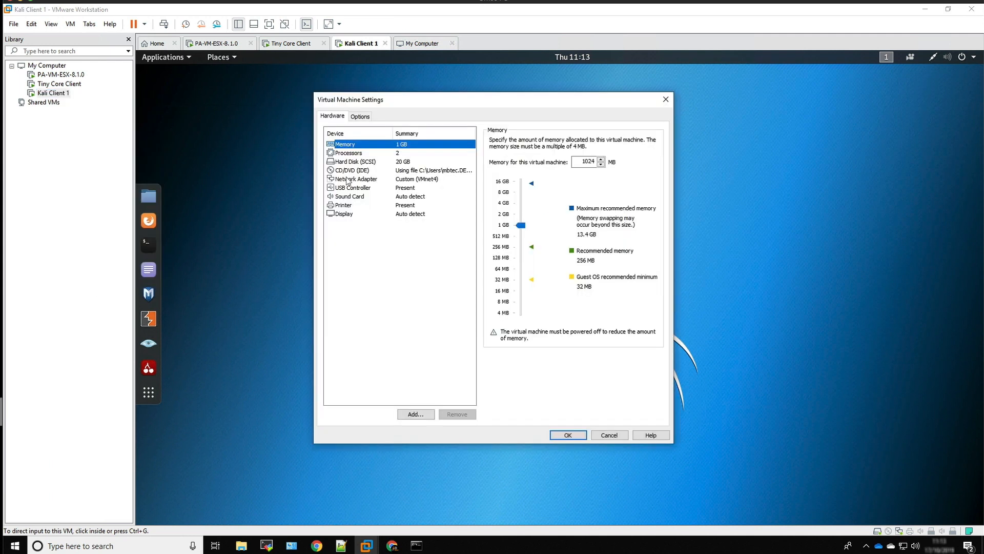
pyautogui.click(348, 179)
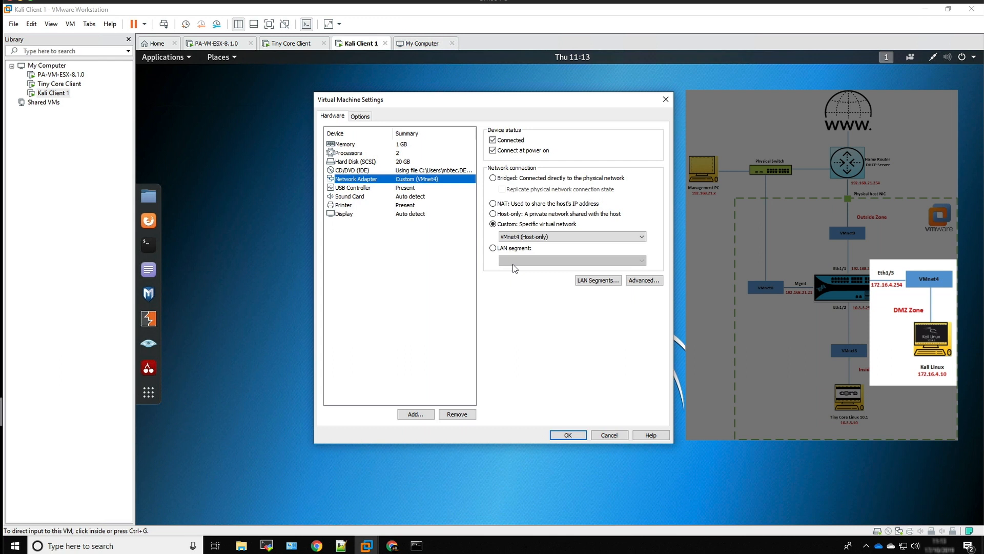
pyautogui.click(567, 435)
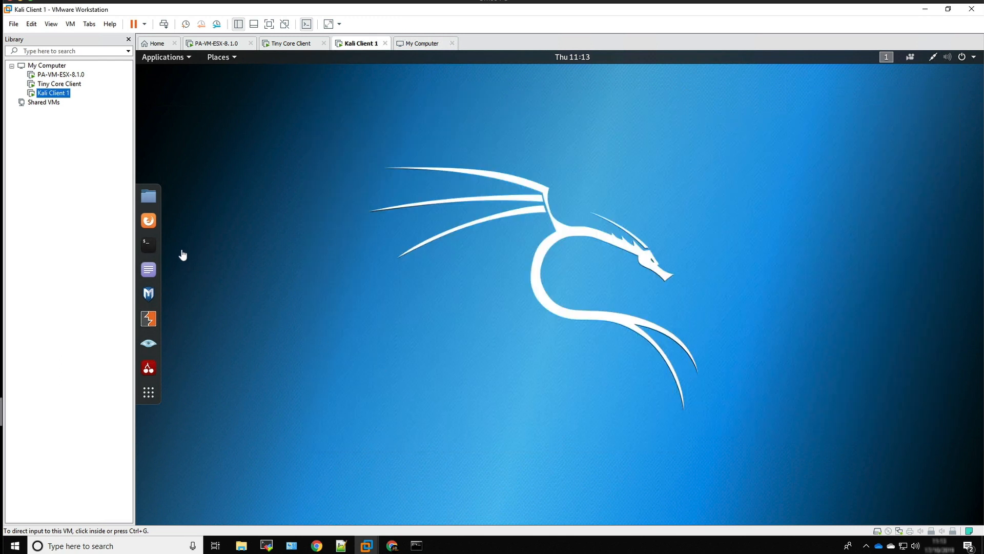
# Open a terminal in Kali Client 1, ping the address 172.16.4.254 and stop the ping after a few replies
pyautogui.click(155, 253)
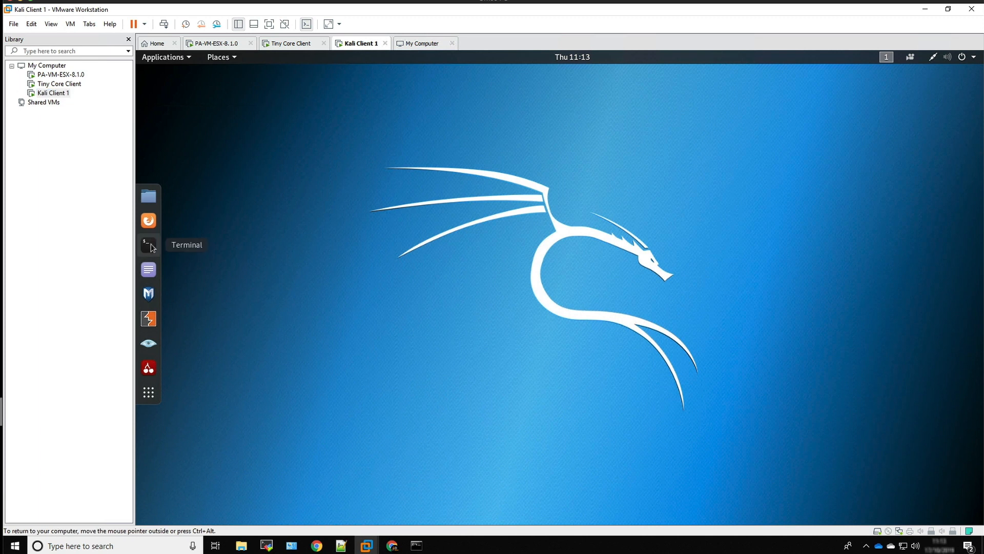
pyautogui.click(151, 248)
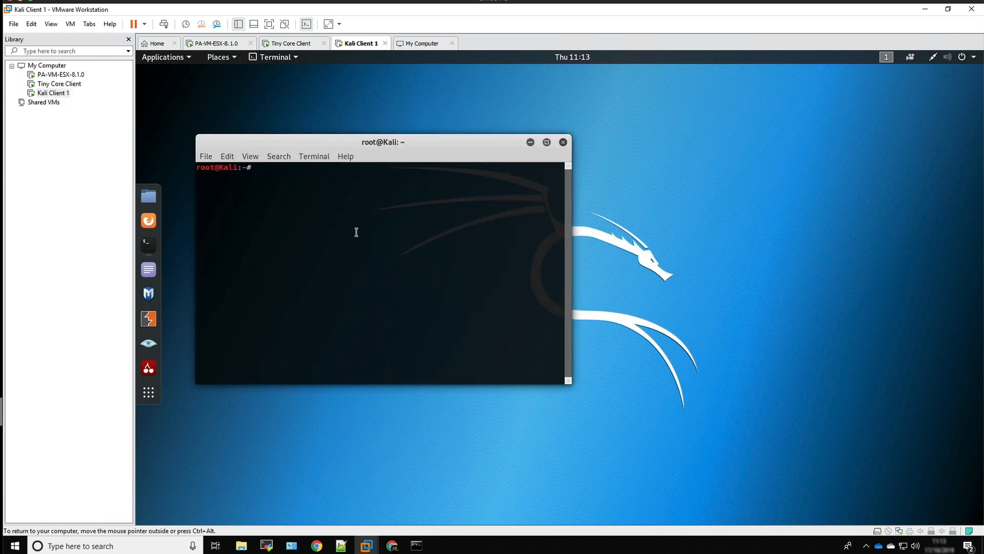
pyautogui.write('ping 172.16.4.254')
pyautogui.press('Return')
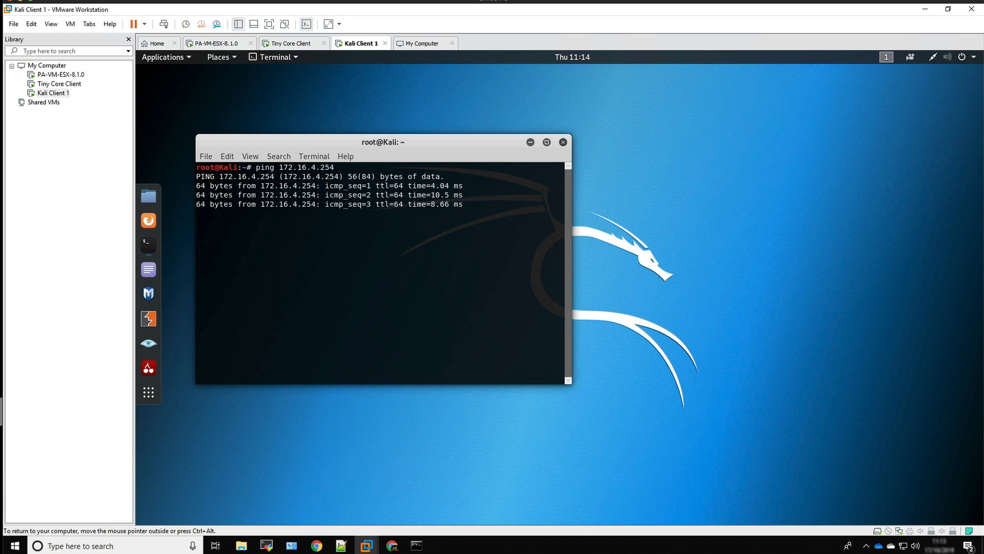
pyautogui.hotkey('ctrl', 'c')
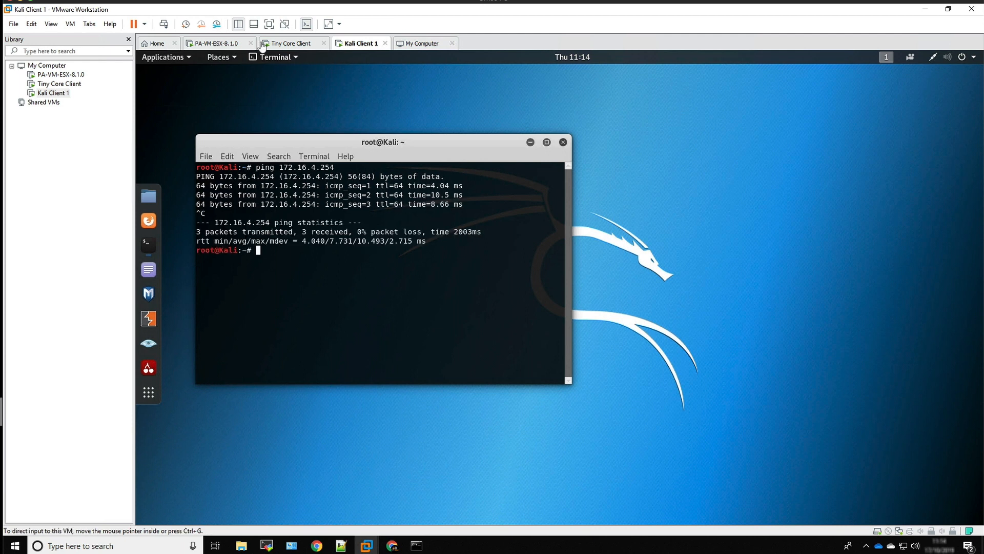
# Switch to the Tiny Core Client, open a terminal there, and run a brief ping to the Kali client at 172.16.4.10
pyautogui.click(298, 45)
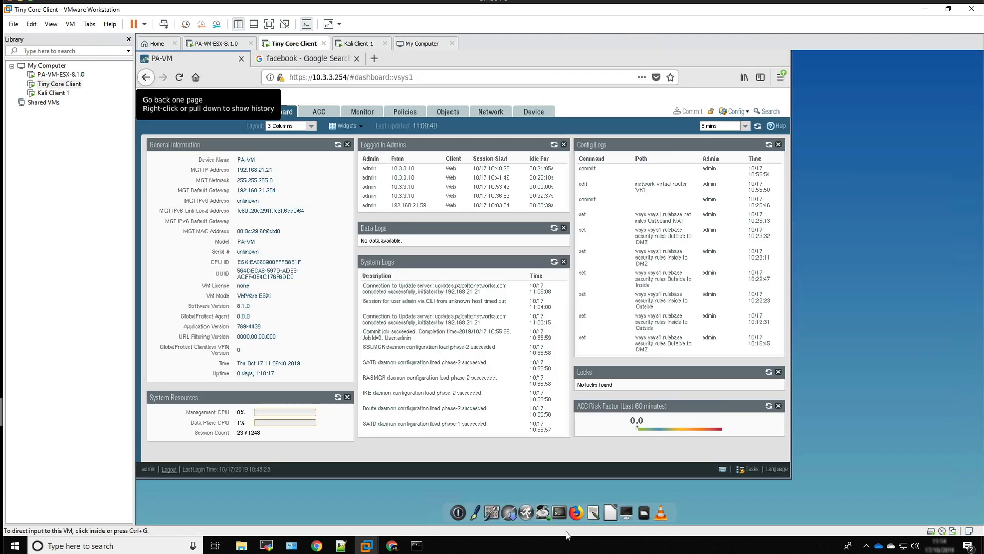
pyautogui.click(628, 511)
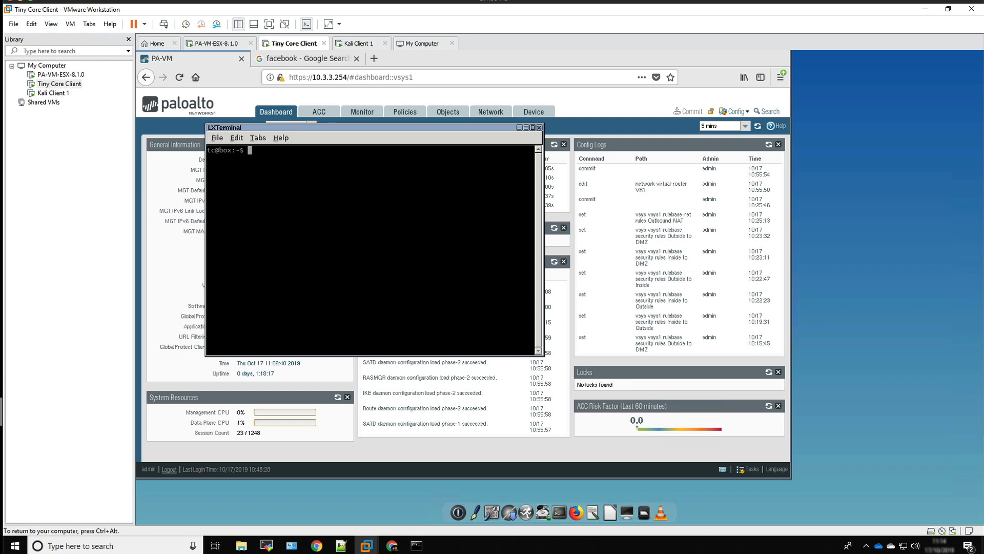
pyautogui.write('ping 172.16.4.10')
pyautogui.press('Return')
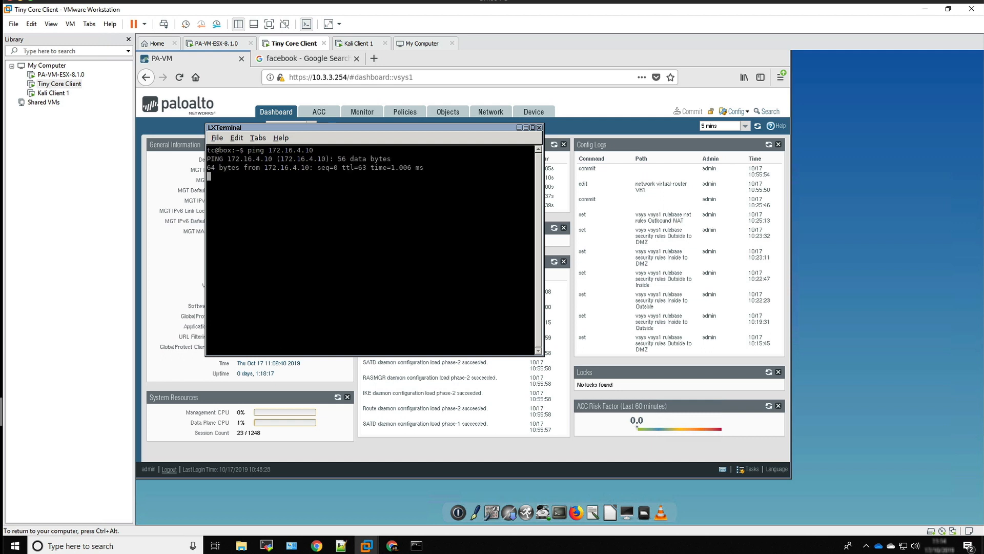
pyautogui.hotkey('ctrl', 'c')
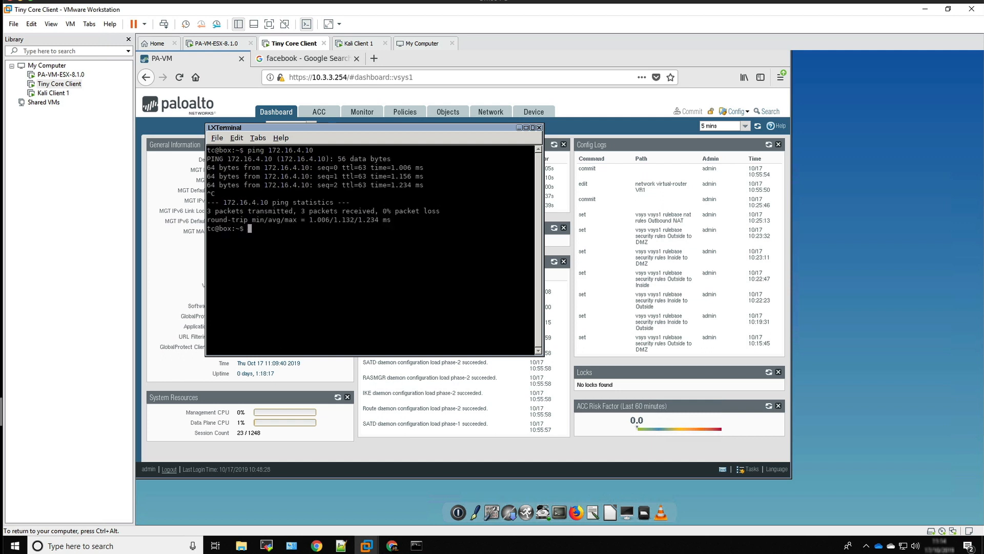
# Return to Kali Client 1, ping the Tiny Core client at 10.3.3.10, and stop the ping
pyautogui.click(360, 43)
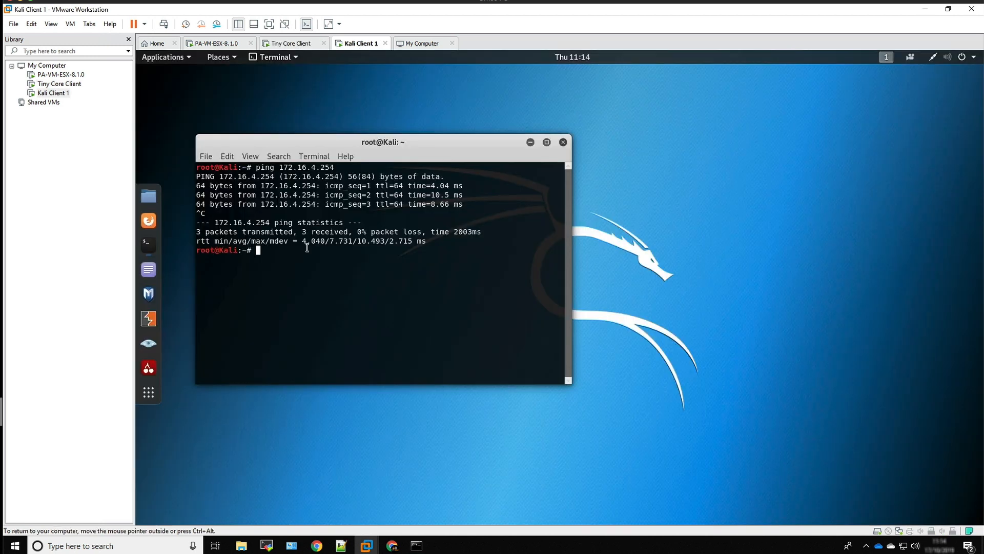
pyautogui.write('ping 10.3.3.10')
pyautogui.press('Return')
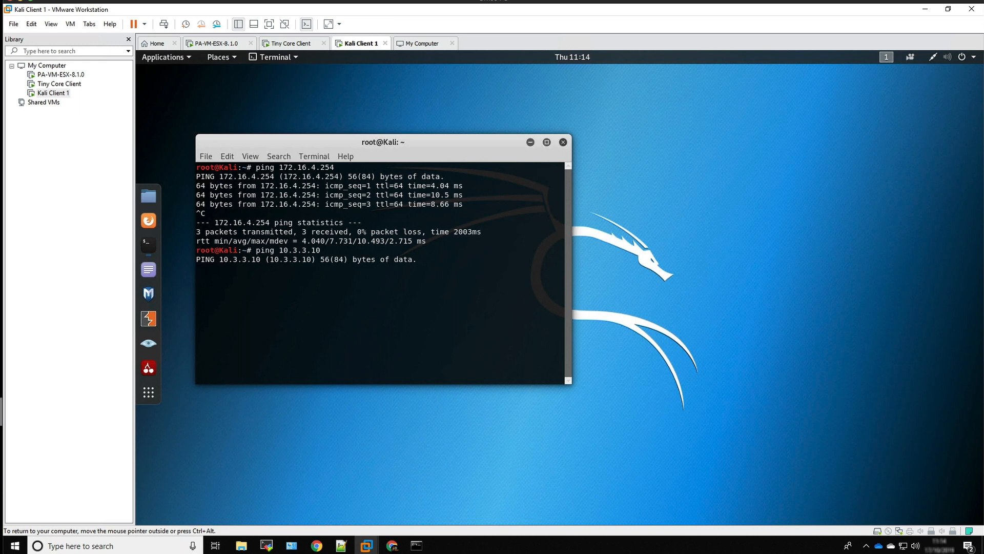
pyautogui.hotkey('ctrl', 'c')
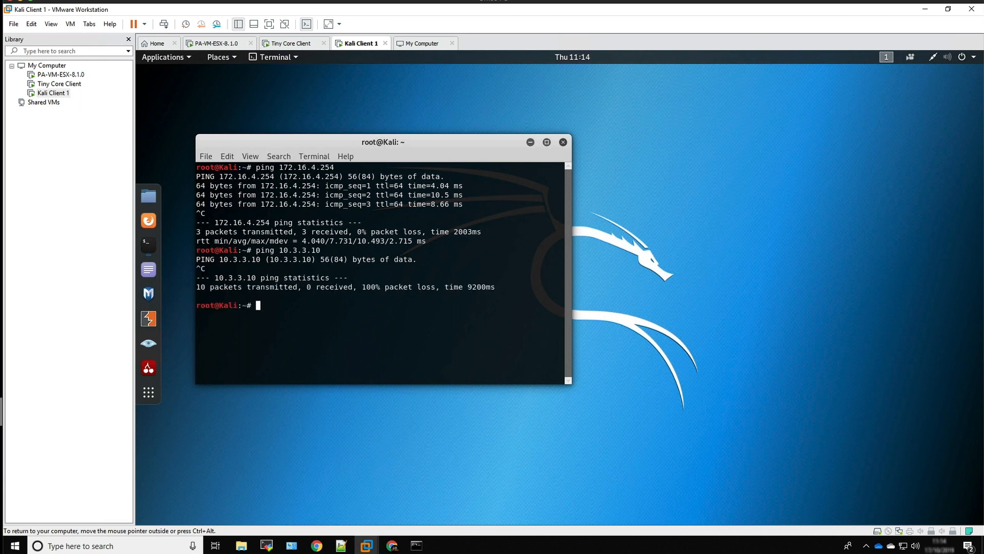
pyautogui.write('ping www.google.com')
pyautogui.press('Return')
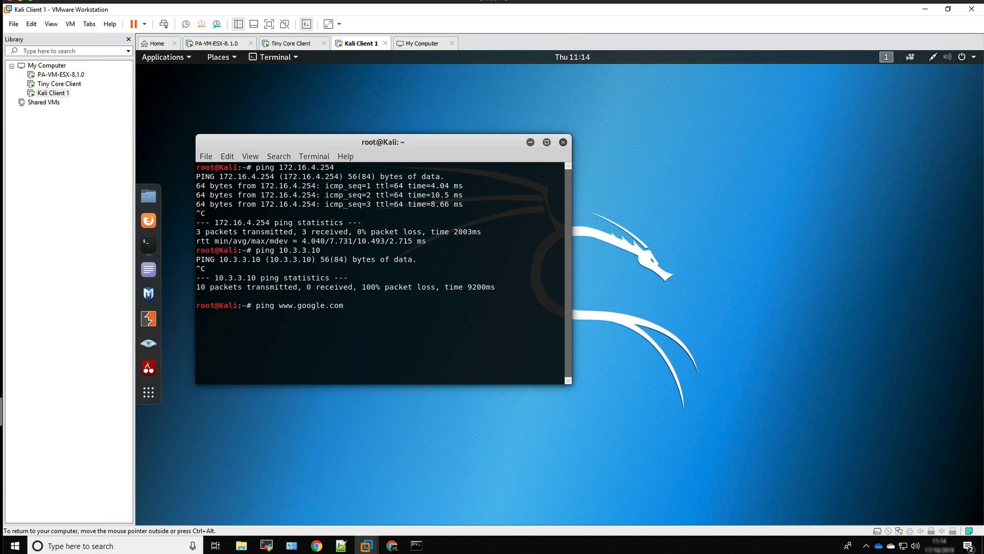
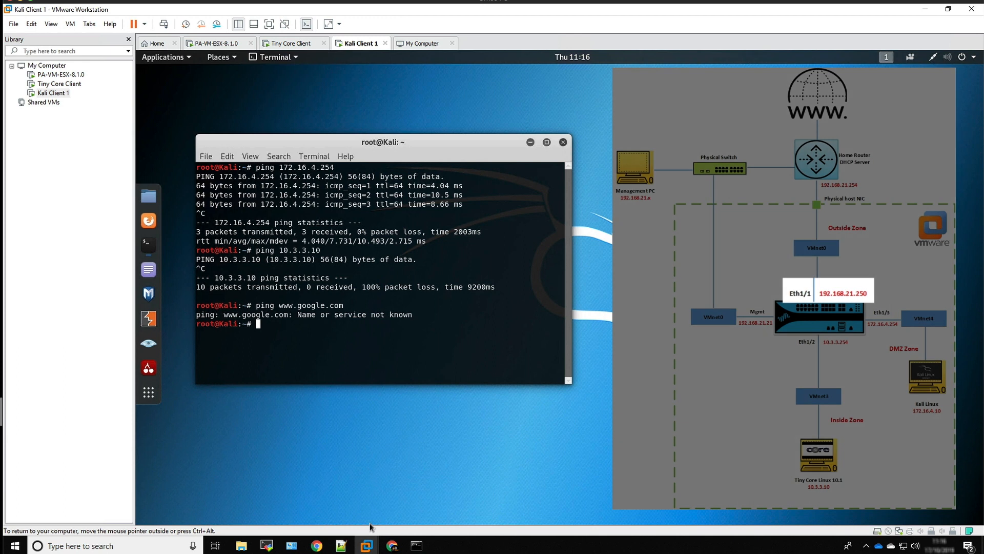
pyautogui.click(392, 547)
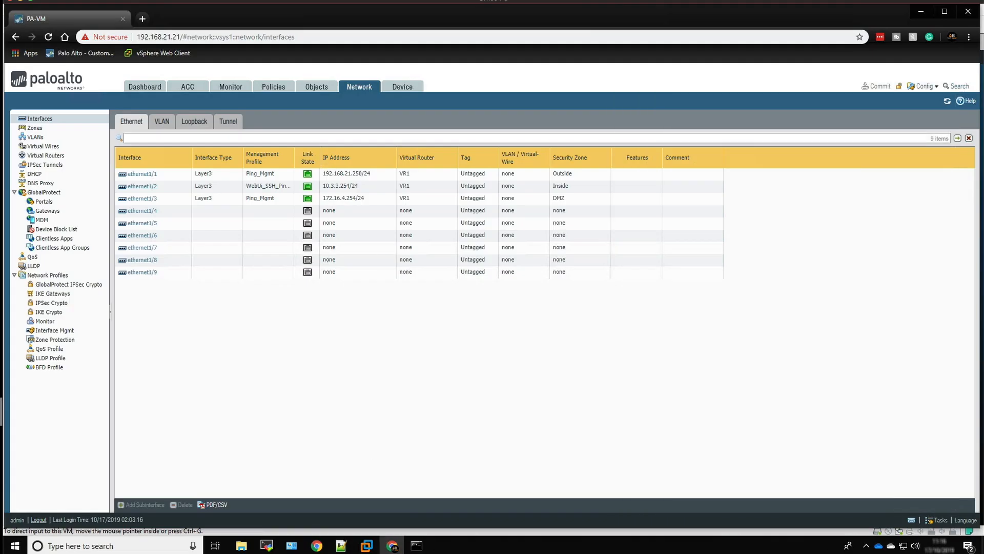
pyautogui.click(143, 20)
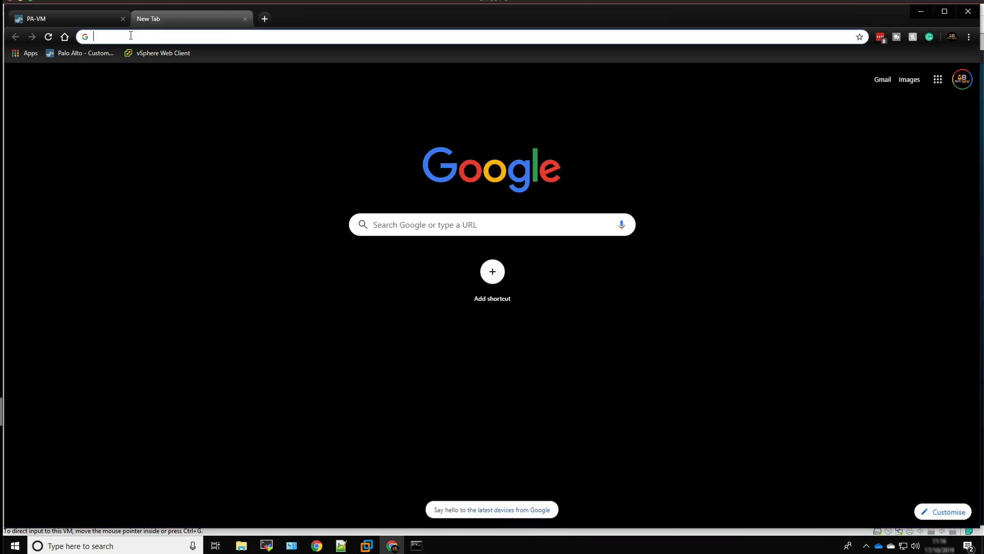
pyautogui.write('https://192.')
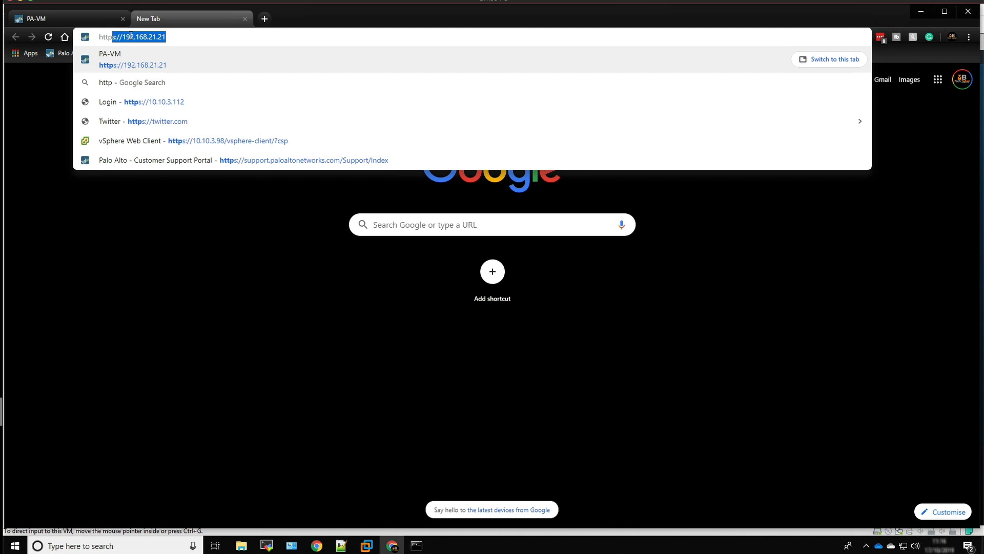
pyautogui.write('16')
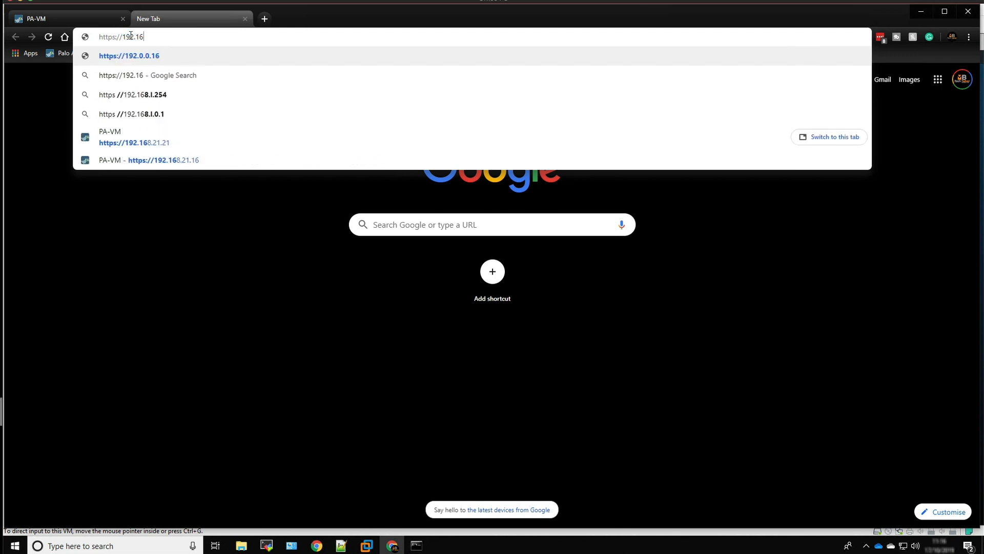
pyautogui.write('8.21.254')
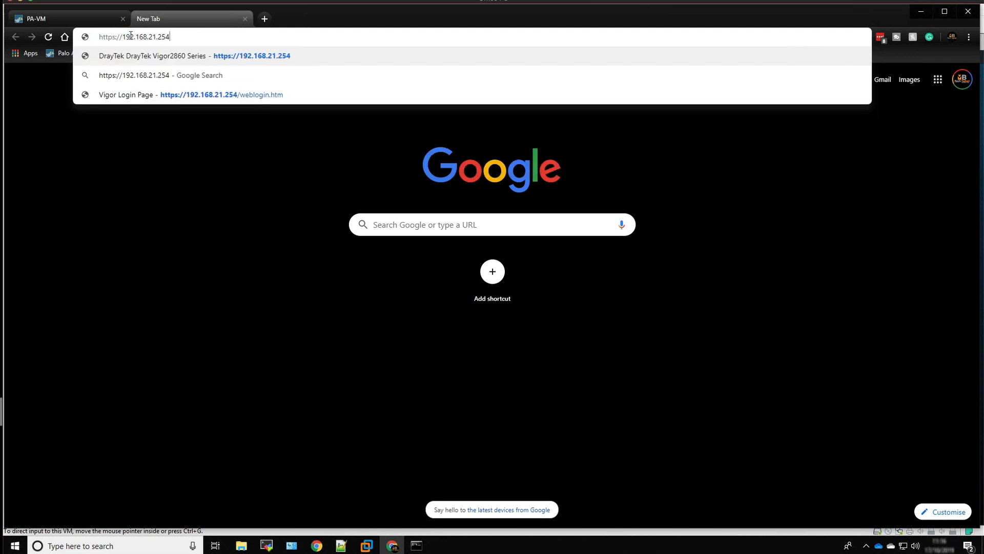
pyautogui.press('Return')
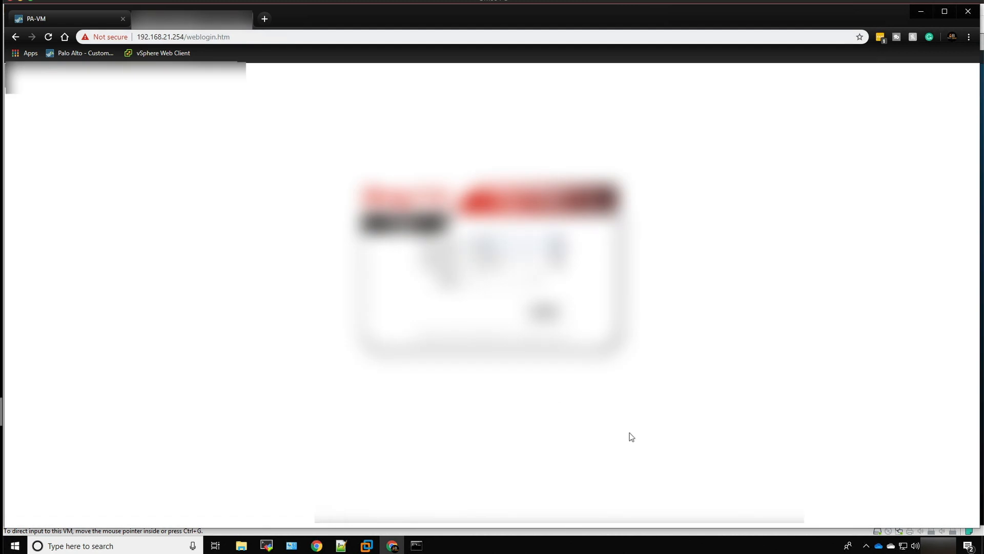
pyautogui.click(548, 314)
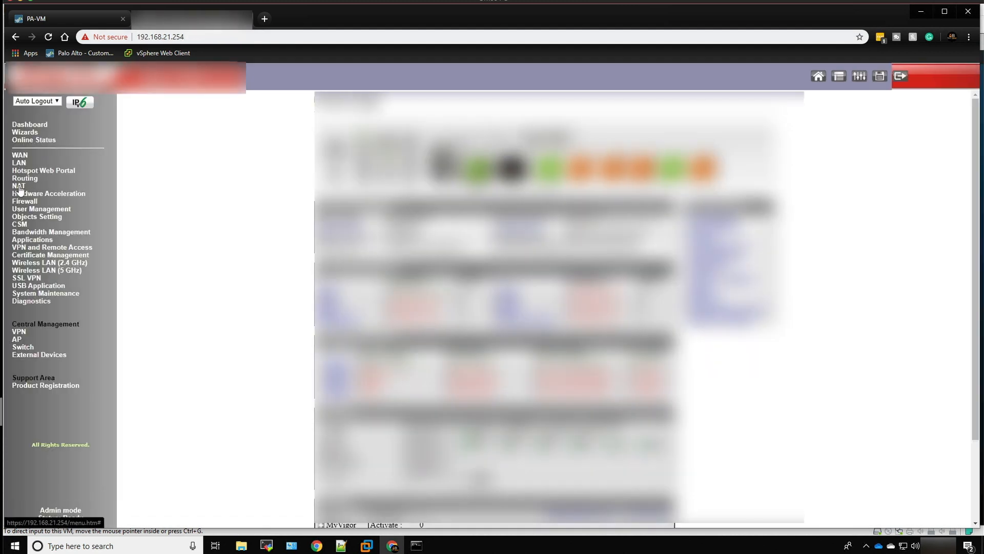
# Open the router's static route setup page
pyautogui.click(21, 171)
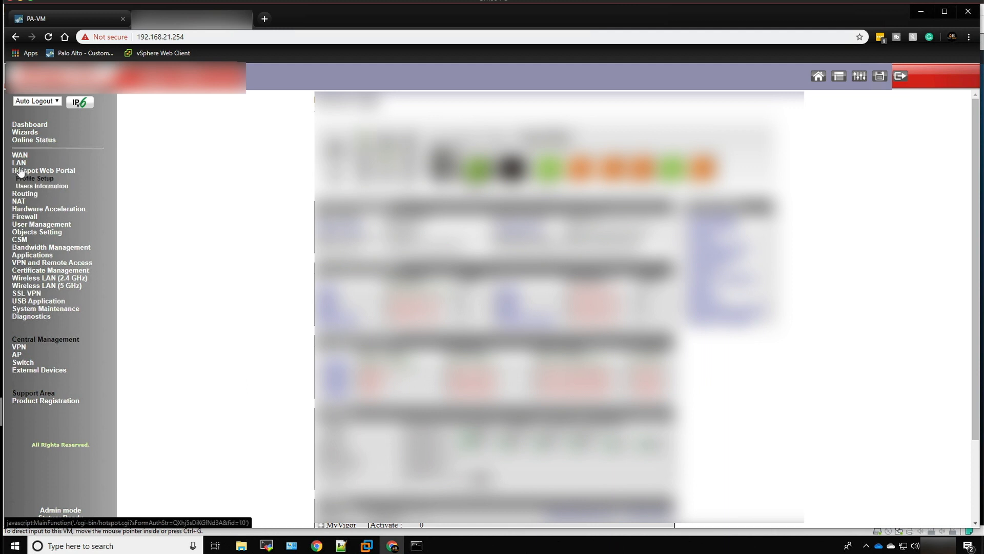
pyautogui.click(25, 193)
pyautogui.click(27, 186)
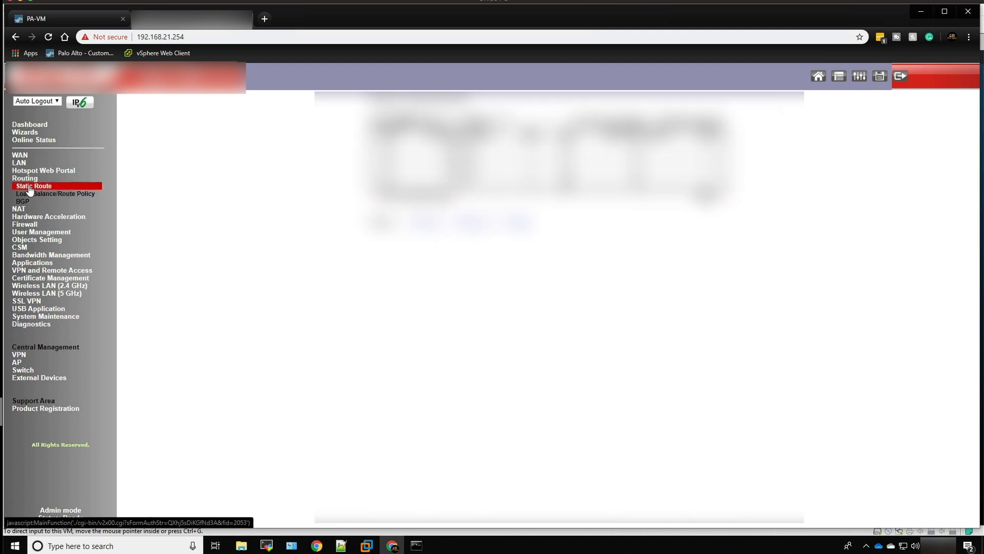
# Edit static route index 3 for 10.3.3.0: set the gateway to 192.168.21.250, enable the route and save it
pyautogui.click(388, 165)
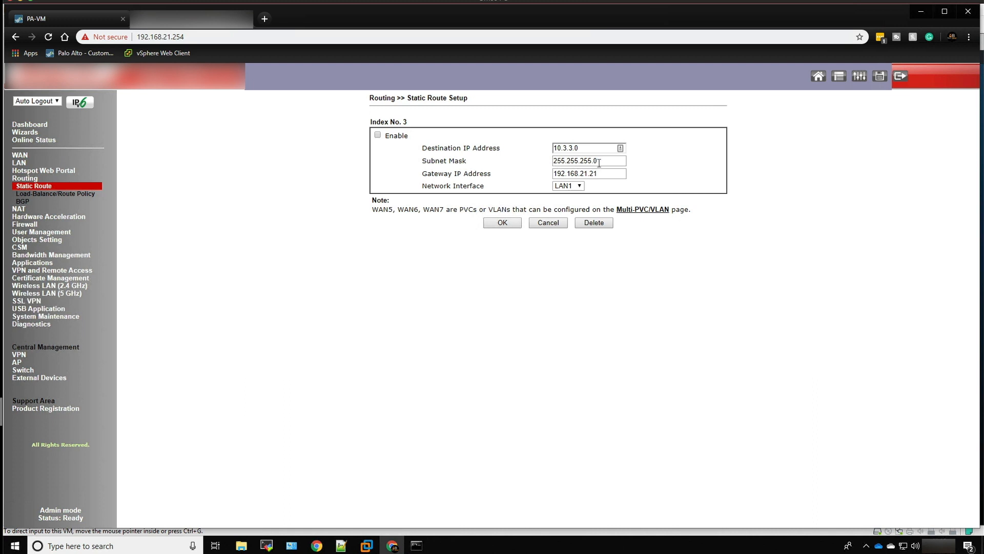
pyautogui.click(586, 174)
pyautogui.press('BackSpace')
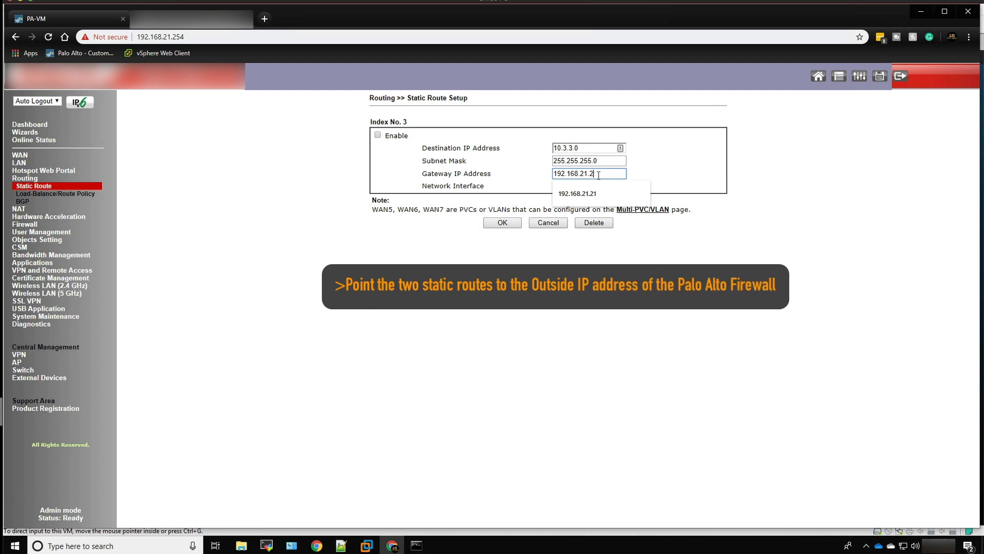
pyautogui.write('50')
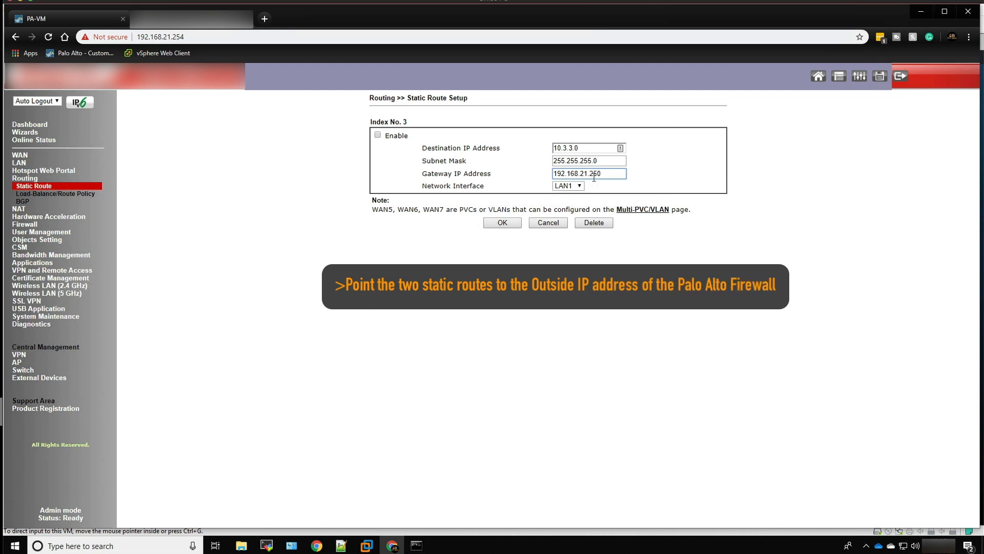
pyautogui.click(377, 135)
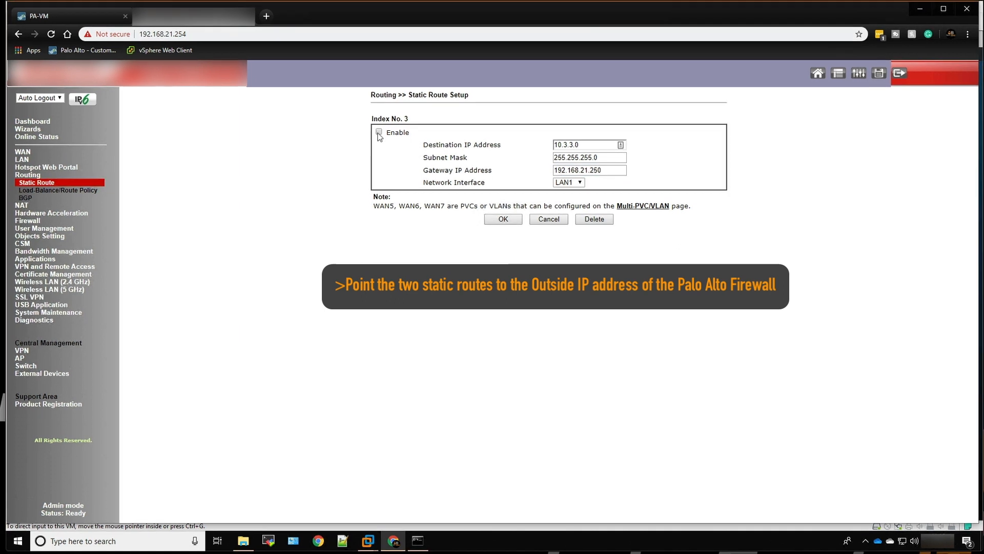
pyautogui.click(500, 218)
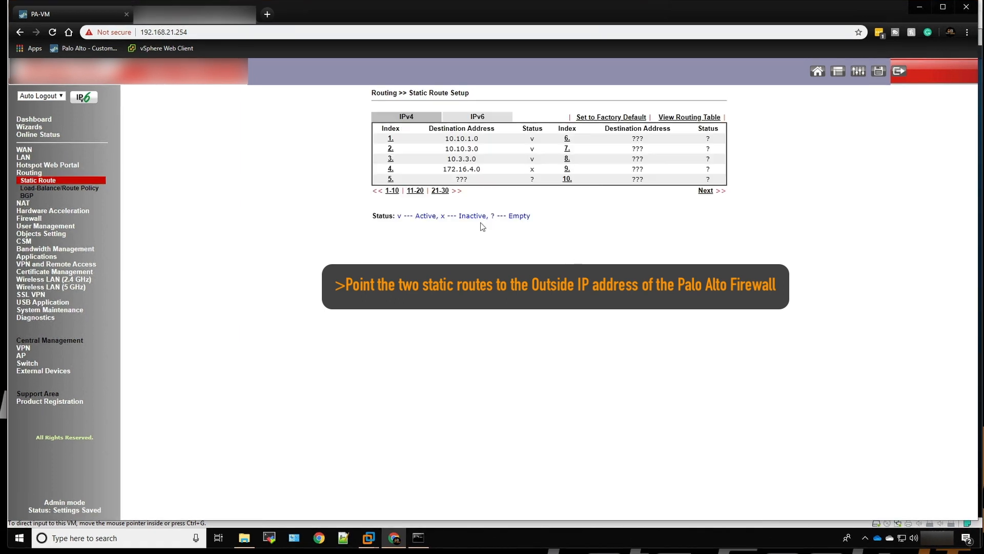
# Set the gateway of static route index 4 (172.16.4.0) to 192.168.21.250, enable and save it, and close the router page
pyautogui.click(390, 169)
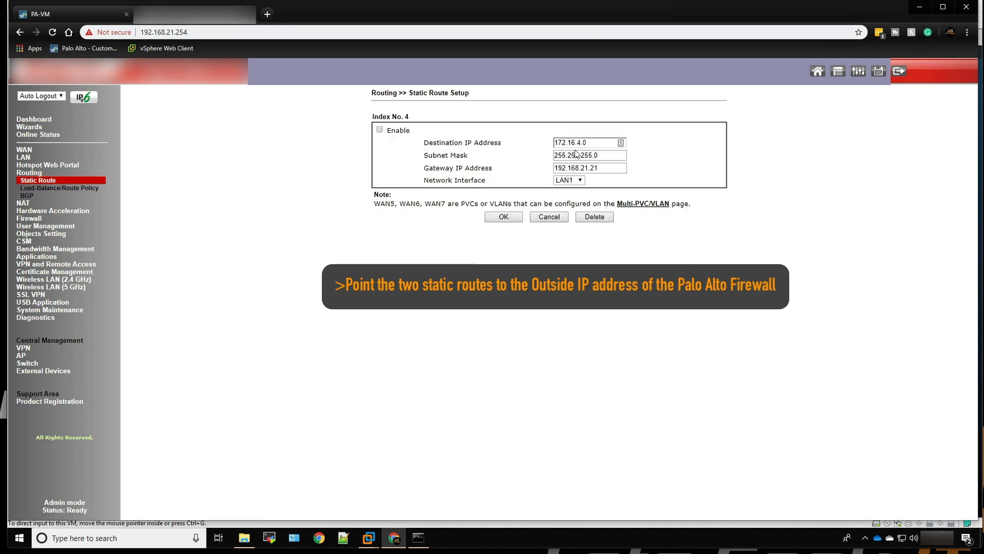
pyautogui.click(597, 168)
pyautogui.press('BackSpace')
pyautogui.write('5')
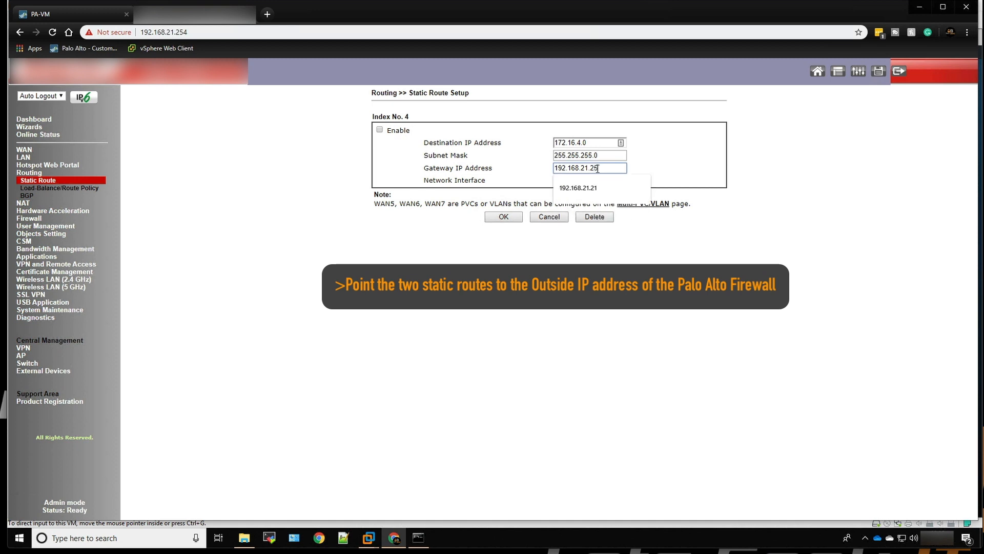
pyautogui.write('0')
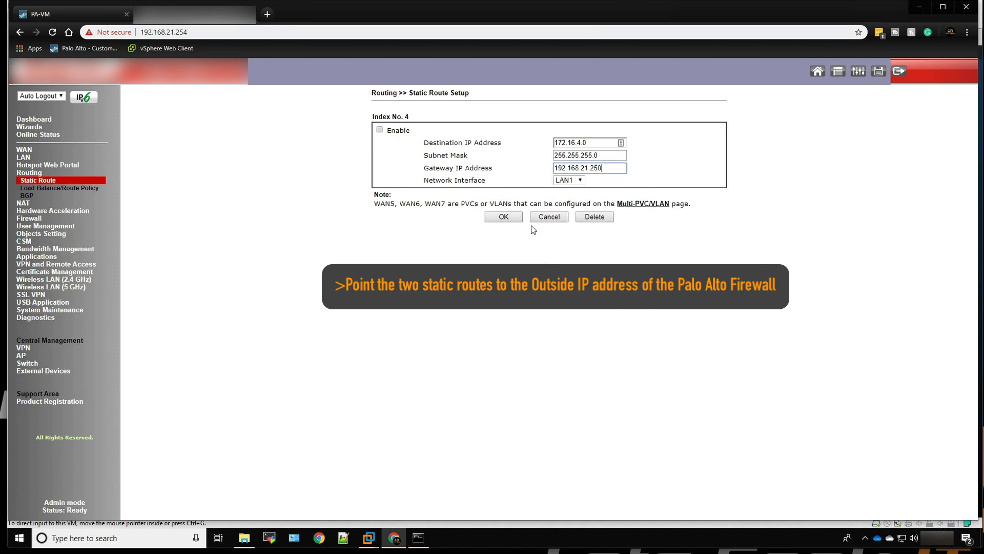
pyautogui.click(380, 129)
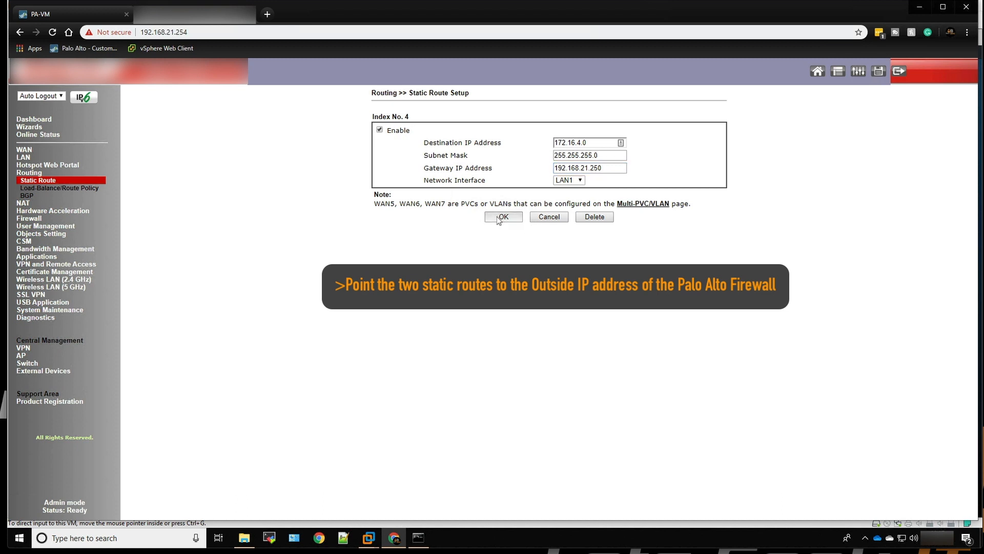
pyautogui.click(497, 217)
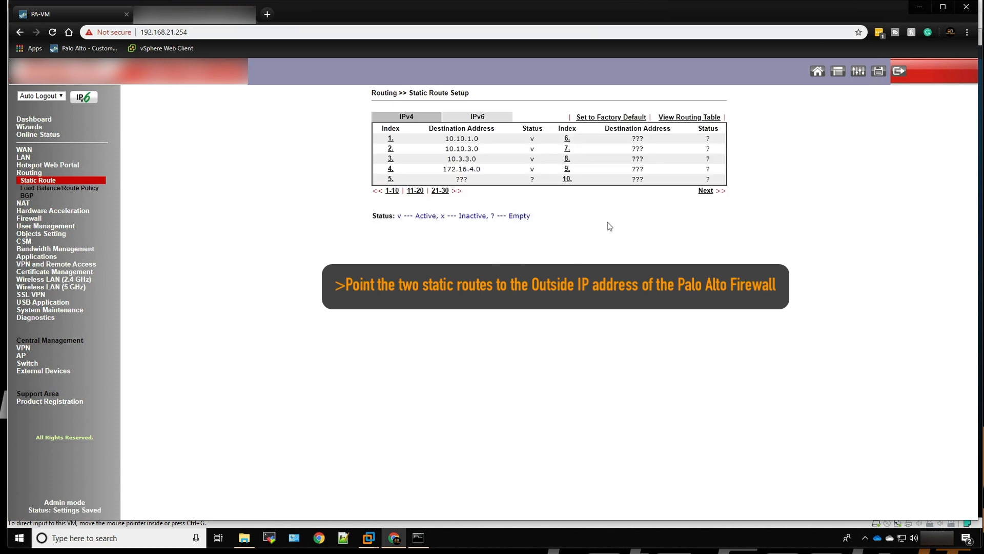
pyautogui.click(250, 14)
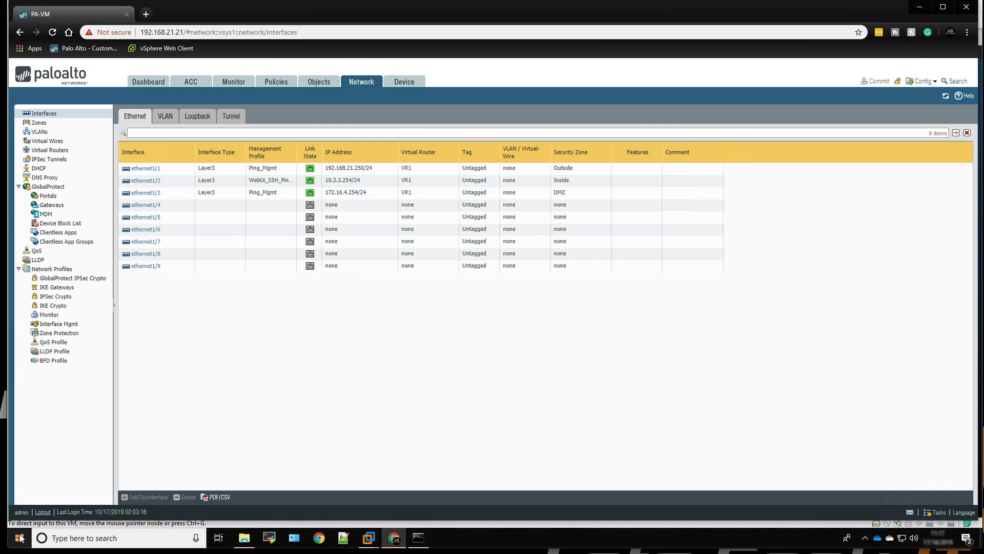
# Switch to the Windows Command Prompt and list the host's network configuration with ipconfig
pyautogui.click(419, 537)
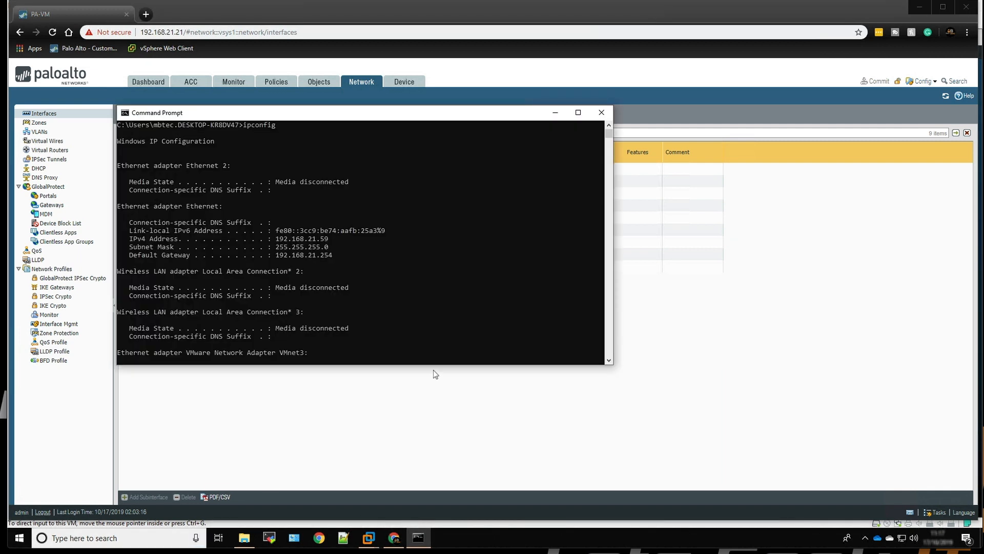
pyautogui.press('Return')
pyautogui.press('Return')
pyautogui.press('Return')
pyautogui.press('Return')
pyautogui.press('Return')
pyautogui.press('Return')
pyautogui.press('Return')
pyautogui.press('Return')
pyautogui.press('Return')
pyautogui.press('Return')
pyautogui.press('Return')
pyautogui.press('Return')
pyautogui.press('Return')
pyautogui.press('Return')
pyautogui.write('ipconfig')
pyautogui.press('Return')
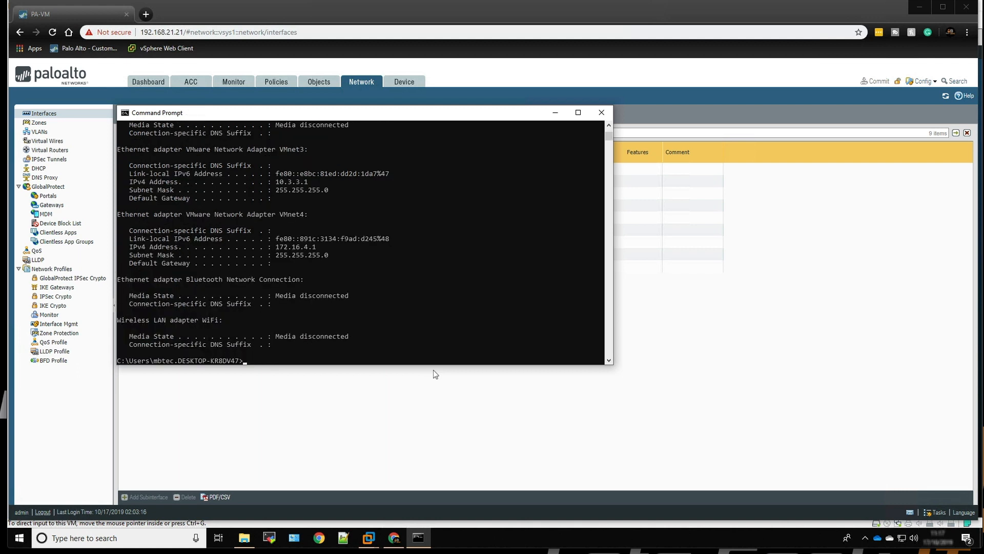
# Examine the IPv4 addresses of the host's Ethernet, VMnet3 and VMnet4 adapters in the output and return to a fresh prompt
pyautogui.scroll(-2, 144, 189)
pyautogui.scroll(15, 143, 188)
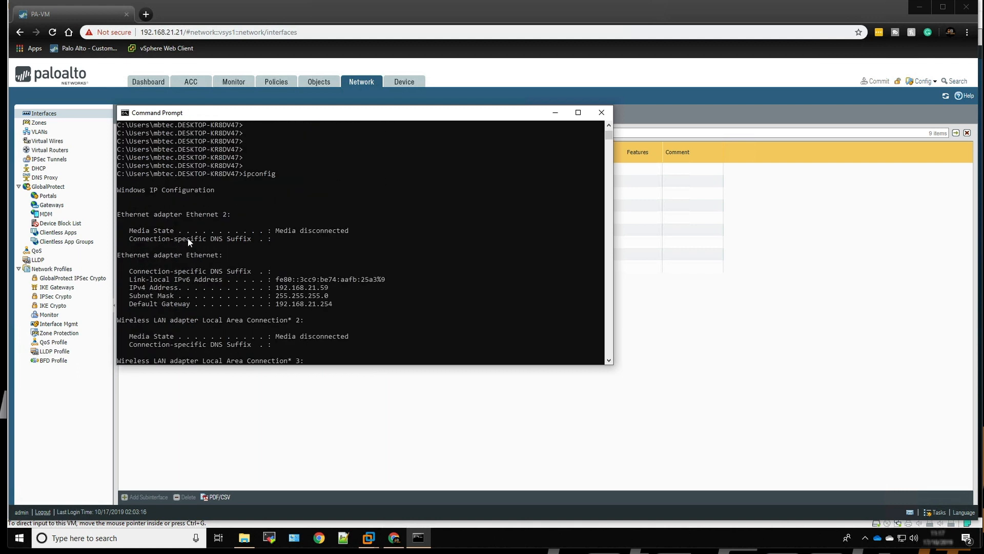
pyautogui.moveTo(330, 288); pyautogui.dragTo(275, 291)
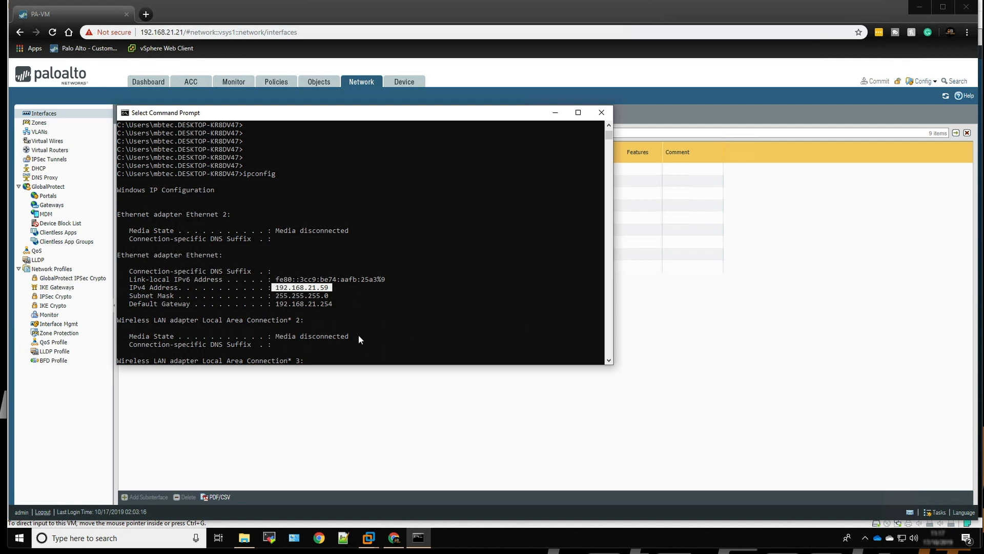
pyautogui.scroll(-2, 358, 337)
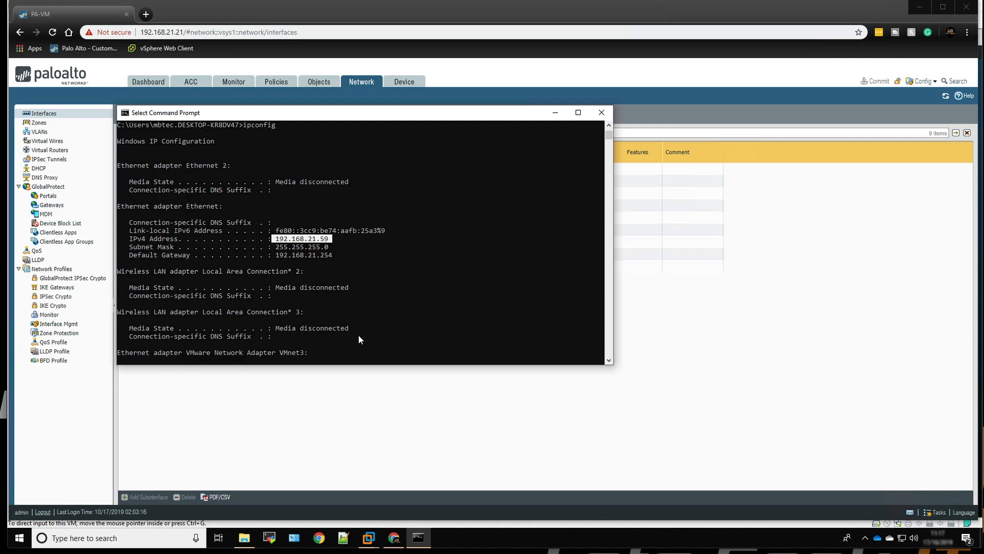
pyautogui.scroll(-2, 359, 337)
pyautogui.scroll(-1, 359, 337)
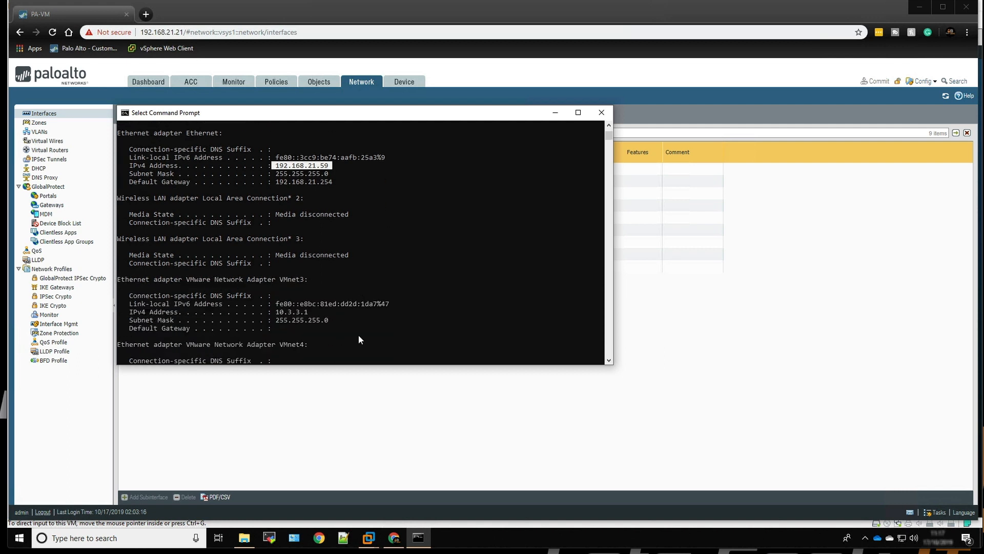
pyautogui.press('Return')
pyautogui.press('Return')
pyautogui.press('Return')
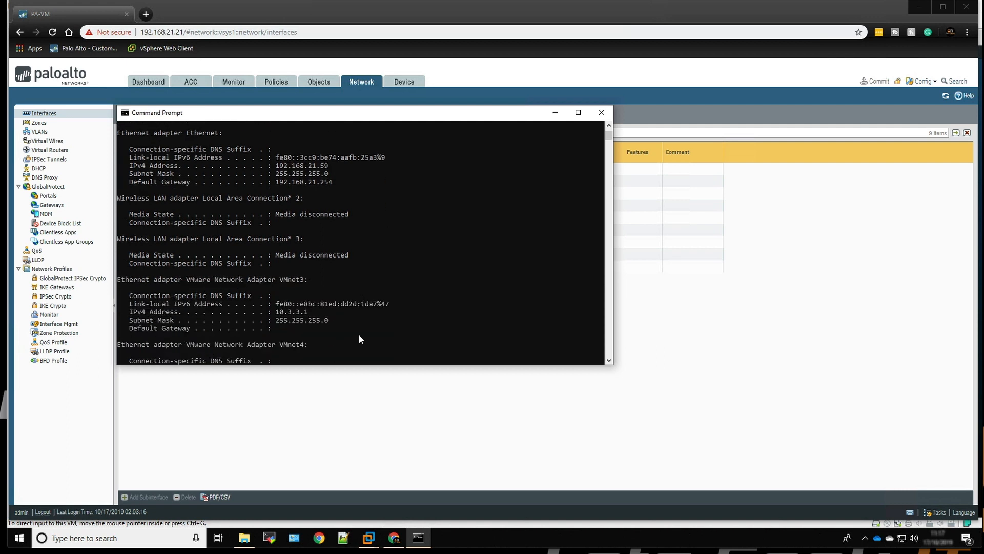
pyautogui.scroll(-1, 360, 336)
pyautogui.press('Return')
pyautogui.press('Return')
pyautogui.press('Return')
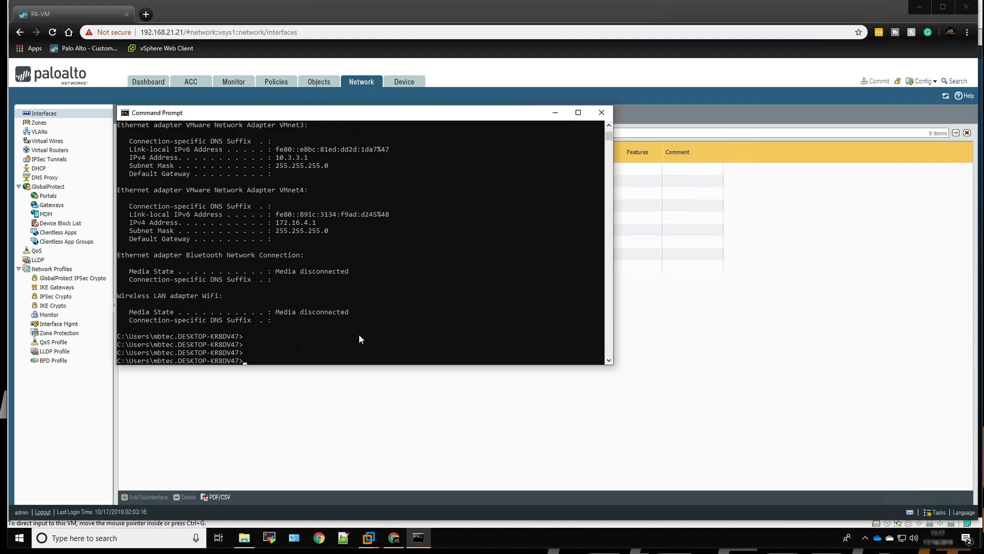
# Ping the Tiny Core client at 10.3.3.10 from the host's Command Prompt
pyautogui.write('ping')
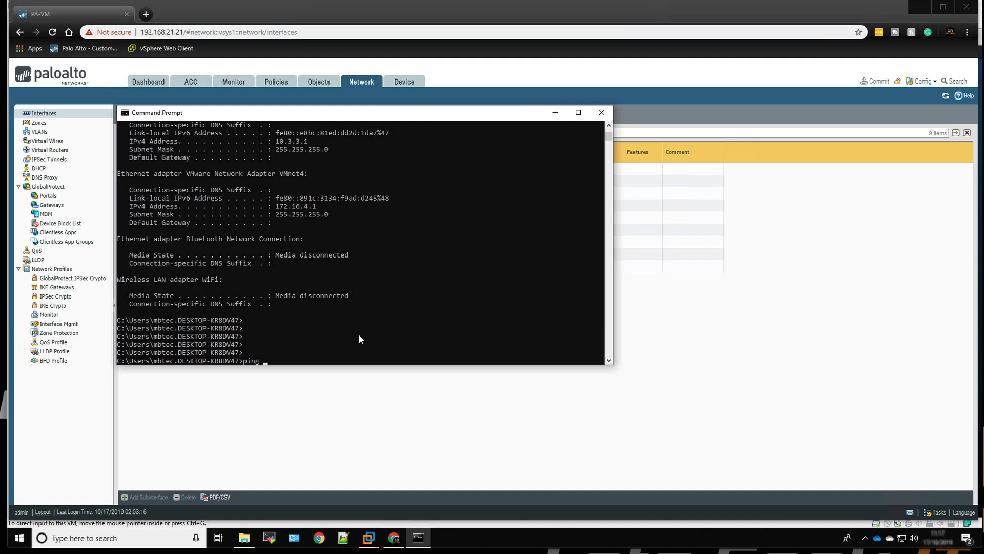
pyautogui.write('10.3.3.10')
pyautogui.press('Return')
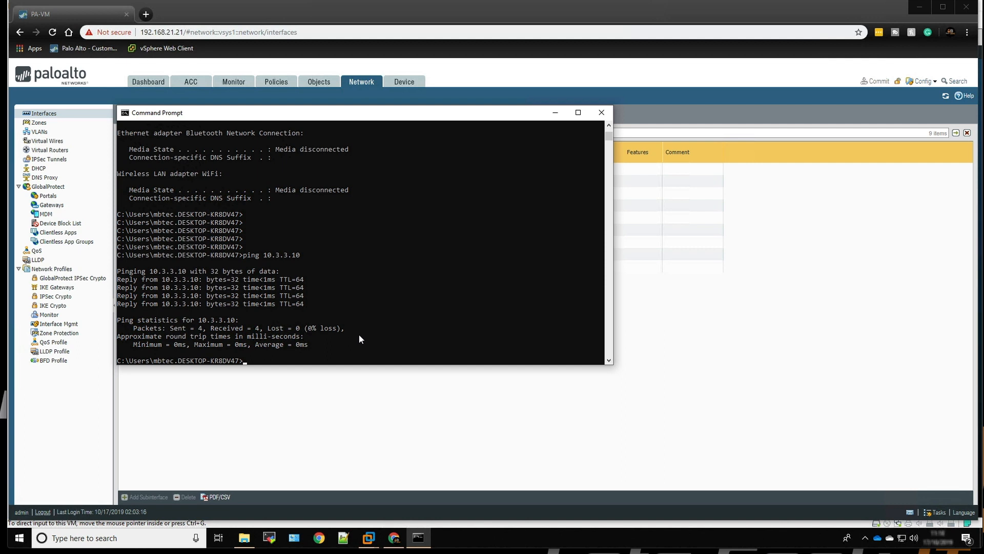
# Ping the Kali client at 172.16.4.10 from the host and minimize the Command Prompt window
pyautogui.write('ping 172.16.4.10')
pyautogui.press('Return')
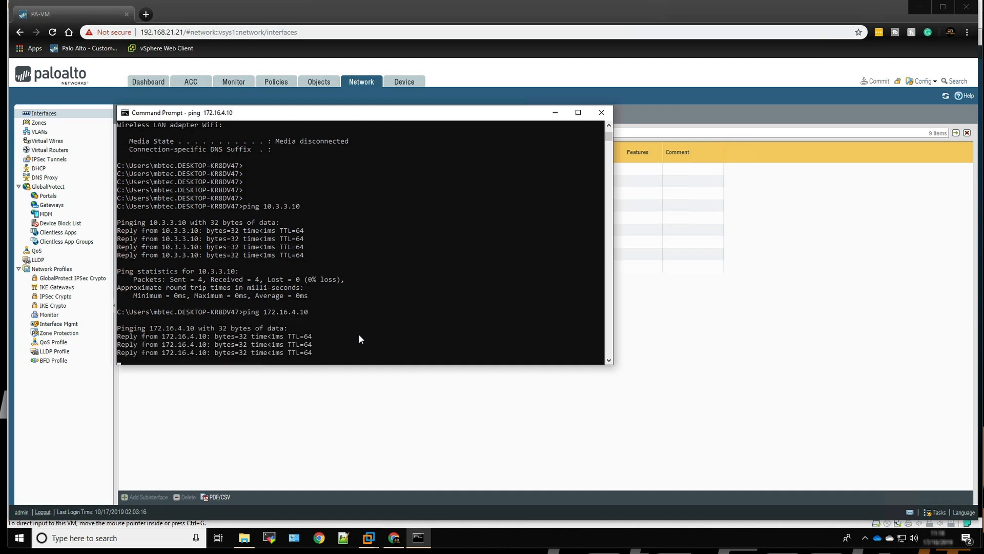
pyautogui.press('Return')
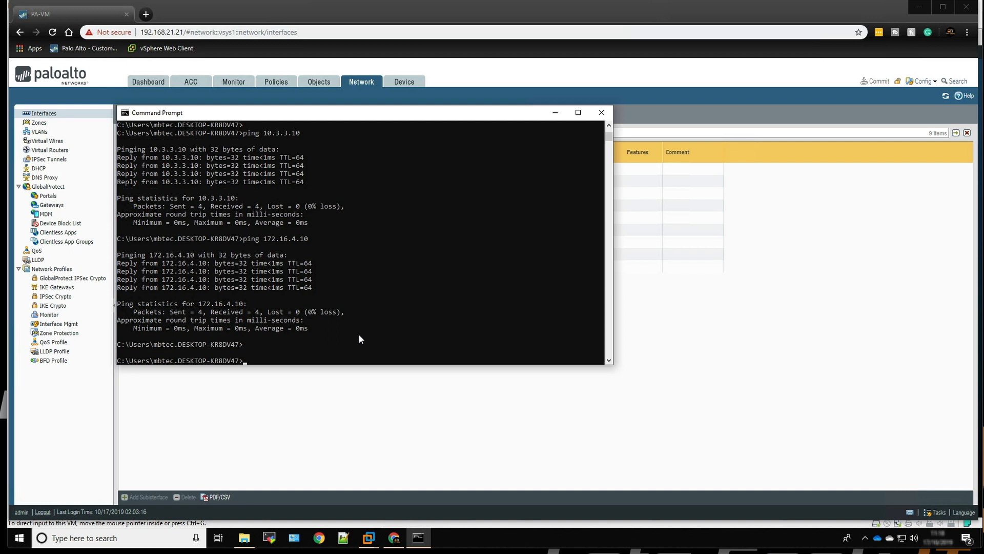
pyautogui.click(555, 112)
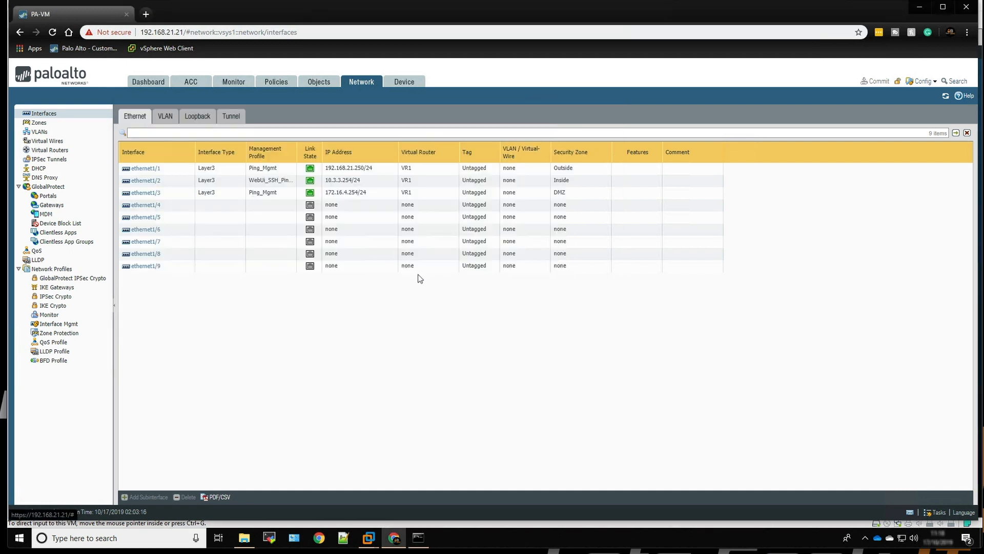
# Check the firewall's traffic log and its license management page, and return to the traffic log
pyautogui.click(239, 83)
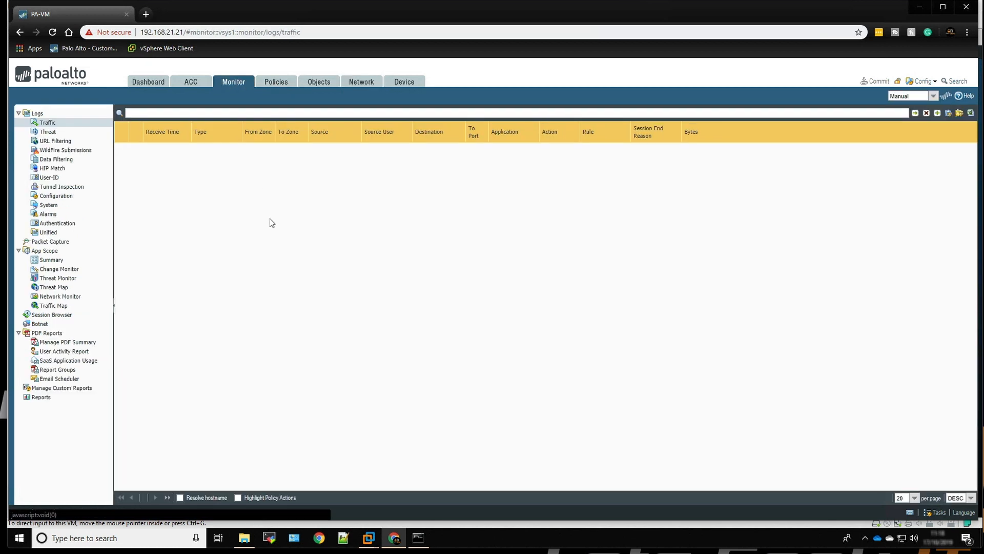
pyautogui.click(406, 84)
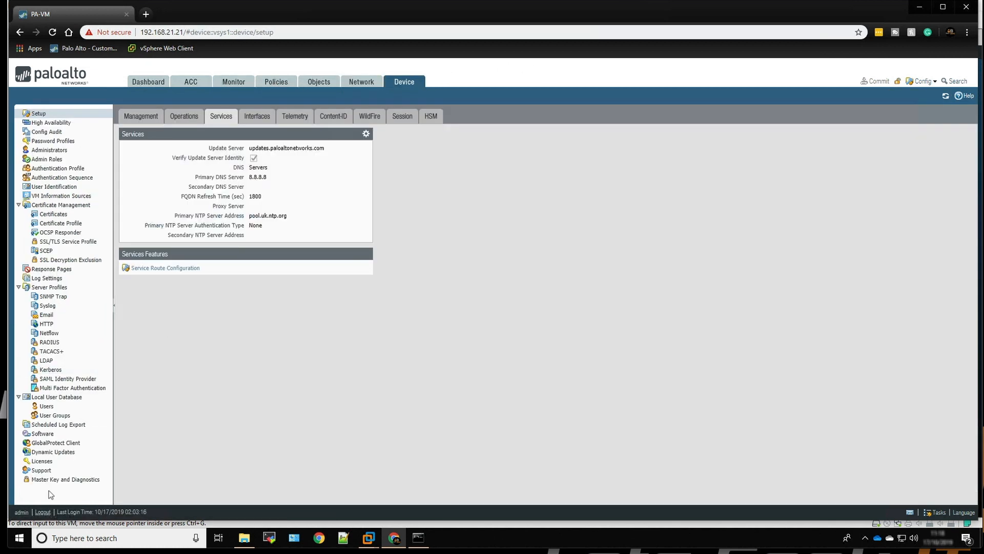
pyautogui.click(42, 462)
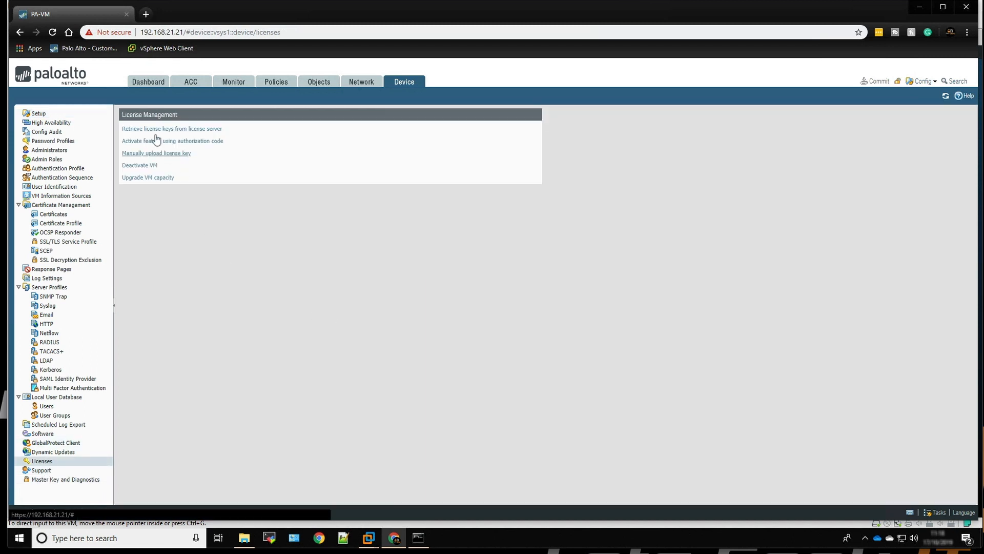
pyautogui.click(222, 87)
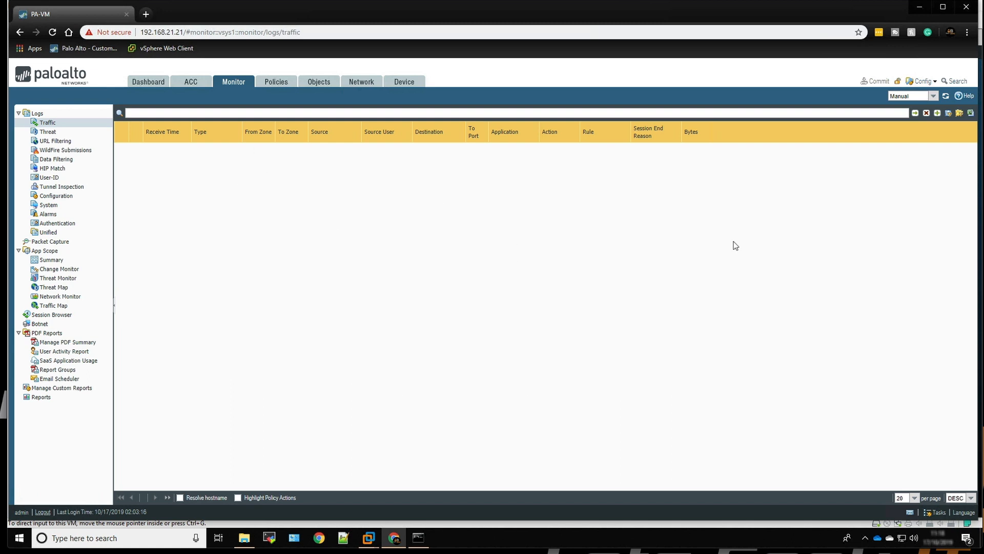
# Examine the rule usage hit counts of the security policy rules and the Outbound NAT rule, refreshing both lists
pyautogui.click(281, 85)
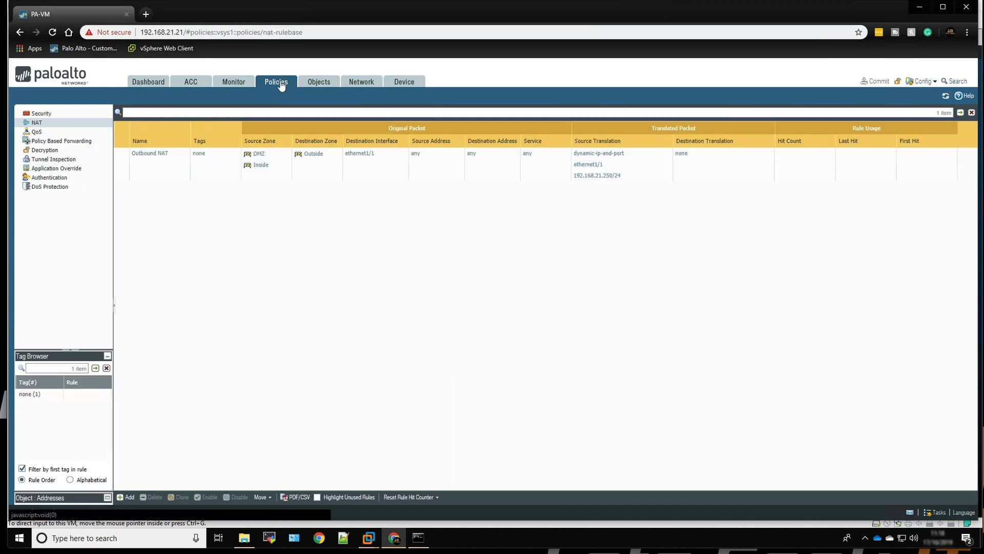
pyautogui.click(41, 114)
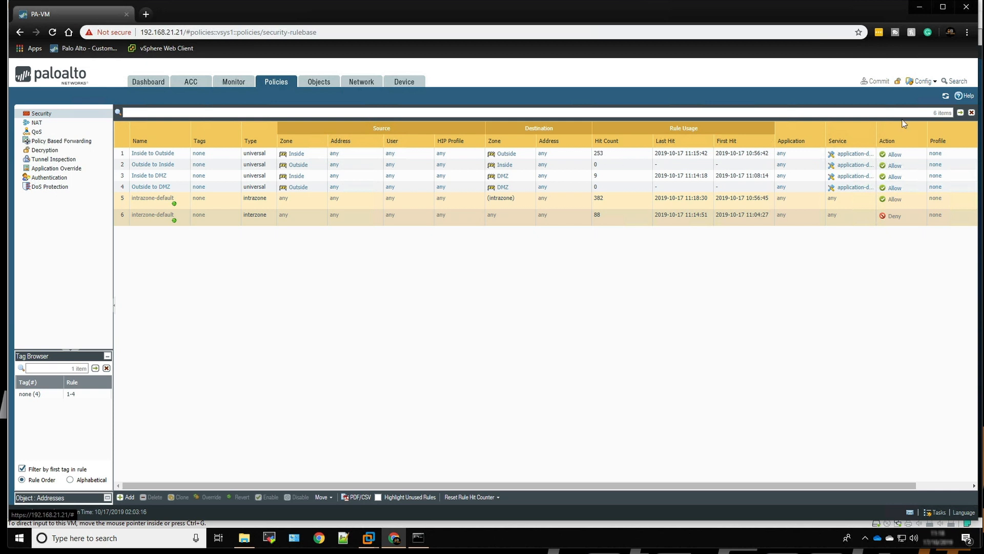
pyautogui.click(945, 97)
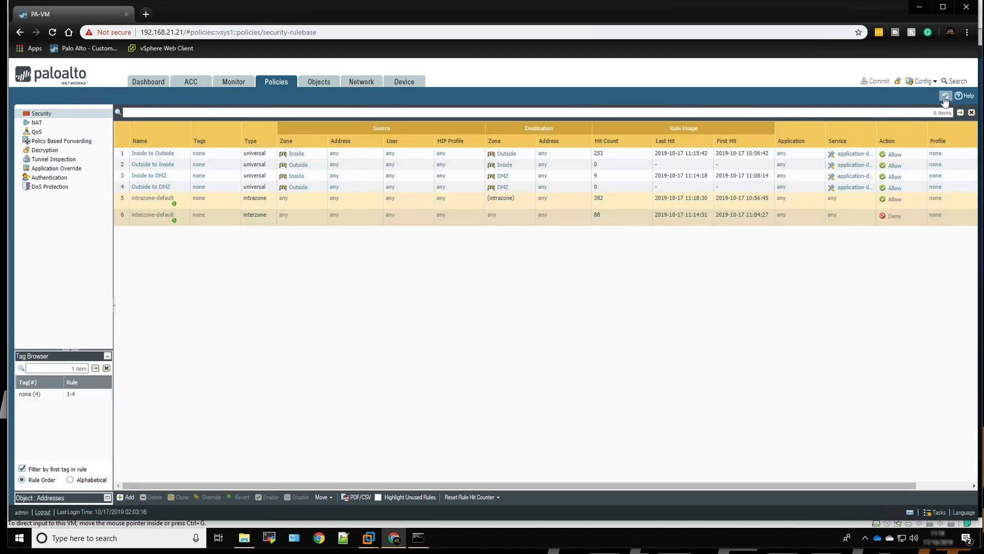
pyautogui.click(945, 97)
pyautogui.click(945, 97)
pyautogui.click(36, 123)
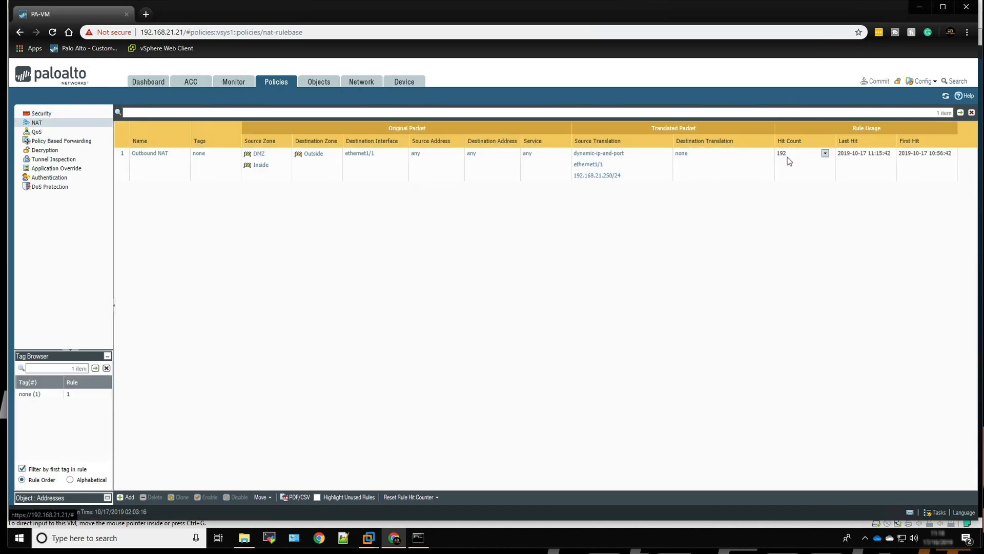
pyautogui.click(946, 96)
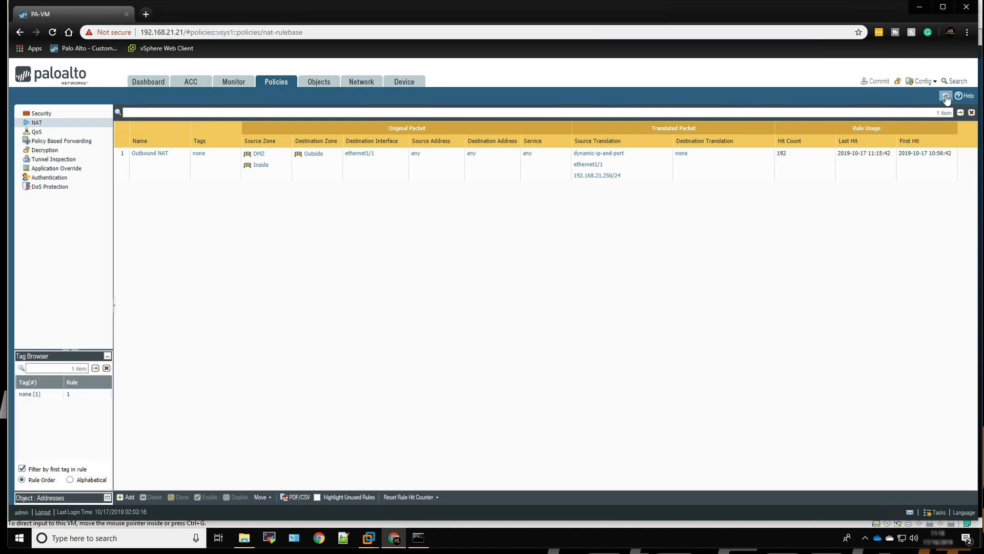